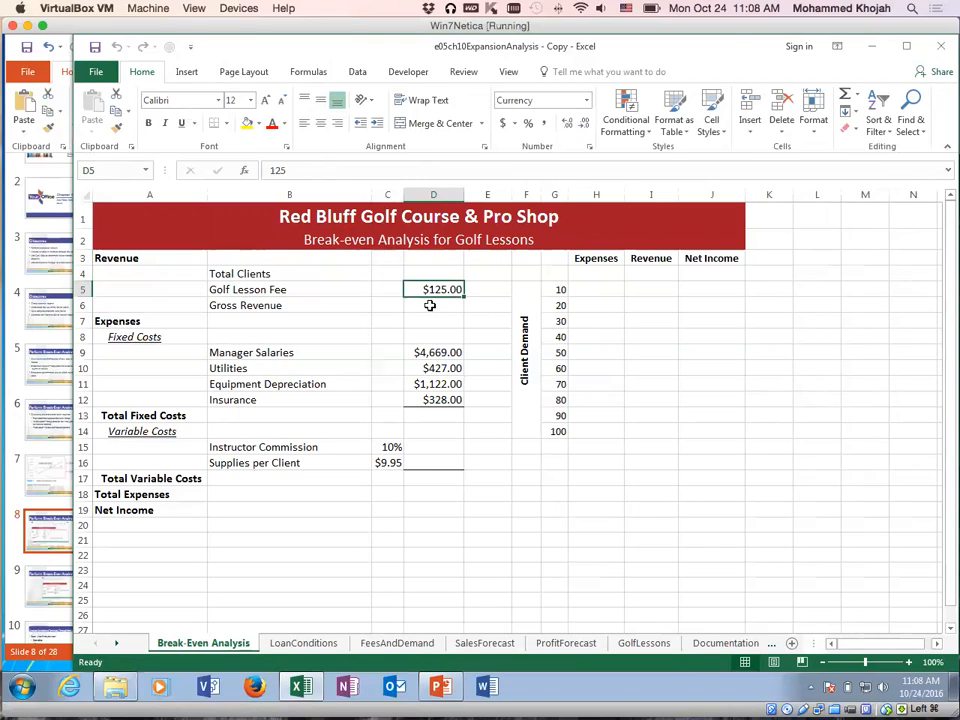
# Examine the Total Clients, Golf Lesson Fee, fixed cost and variable cost entries on the Break-Even Analysis sheet
pyautogui.click(425, 272)
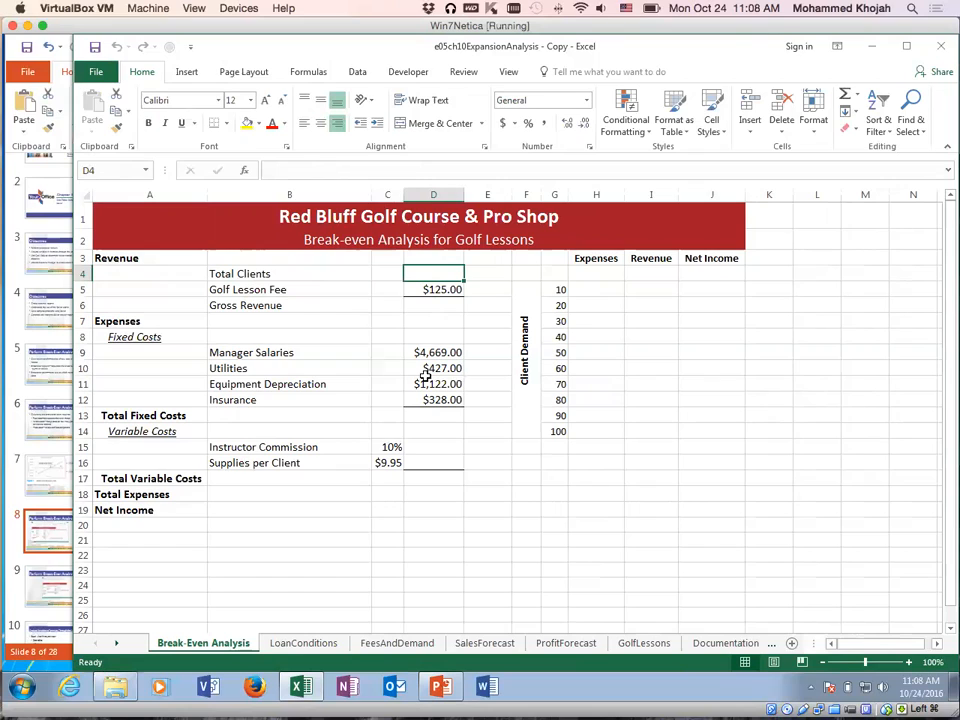
pyautogui.click(130, 337)
pyautogui.moveTo(242, 353); pyautogui.dragTo(421, 393)
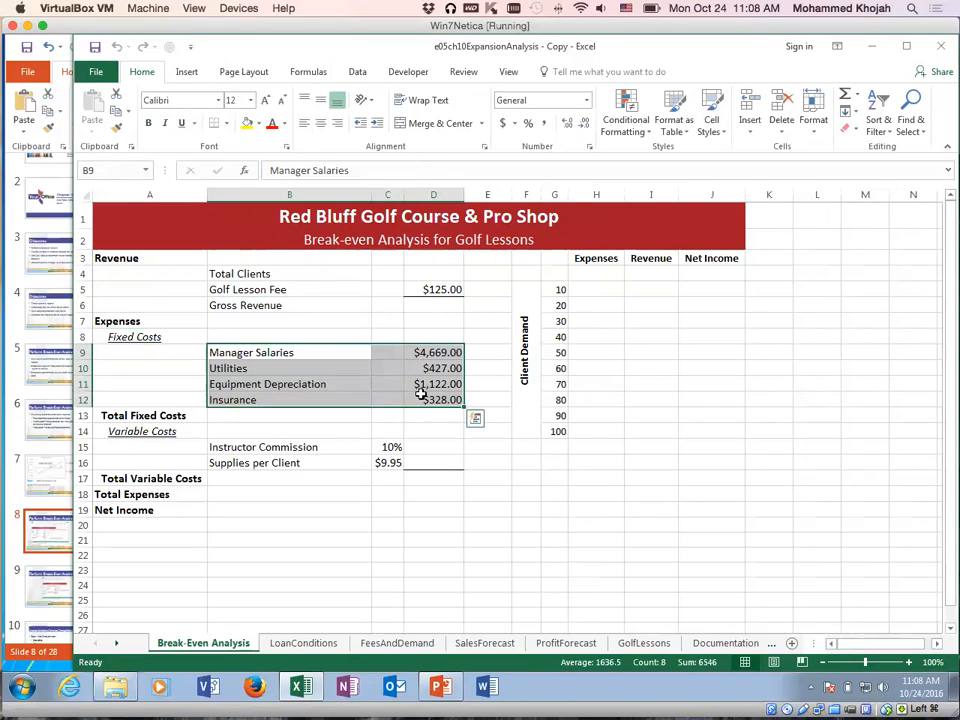
pyautogui.click(332, 368)
pyautogui.click(334, 385)
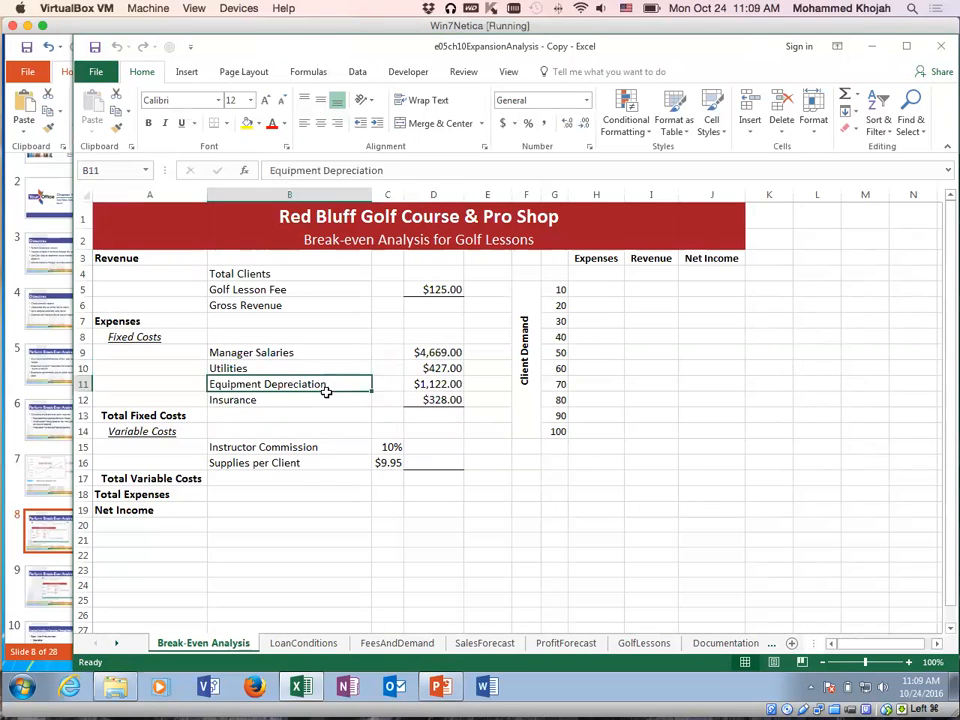
pyautogui.click(326, 396)
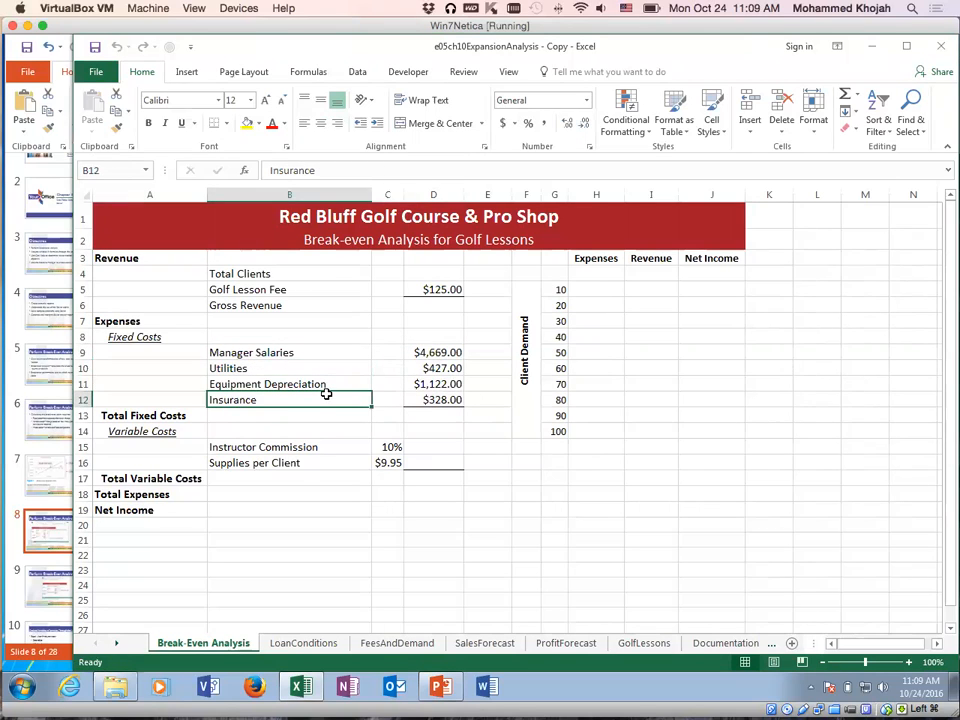
pyautogui.click(165, 432)
pyautogui.moveTo(265, 448); pyautogui.dragTo(296, 461)
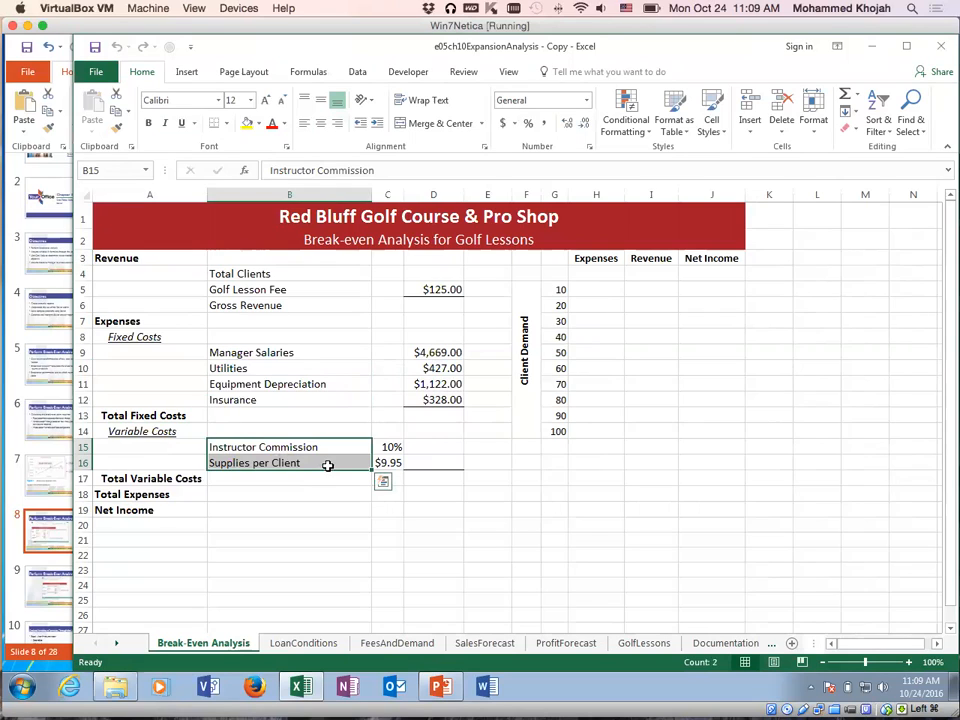
pyautogui.click(390, 462)
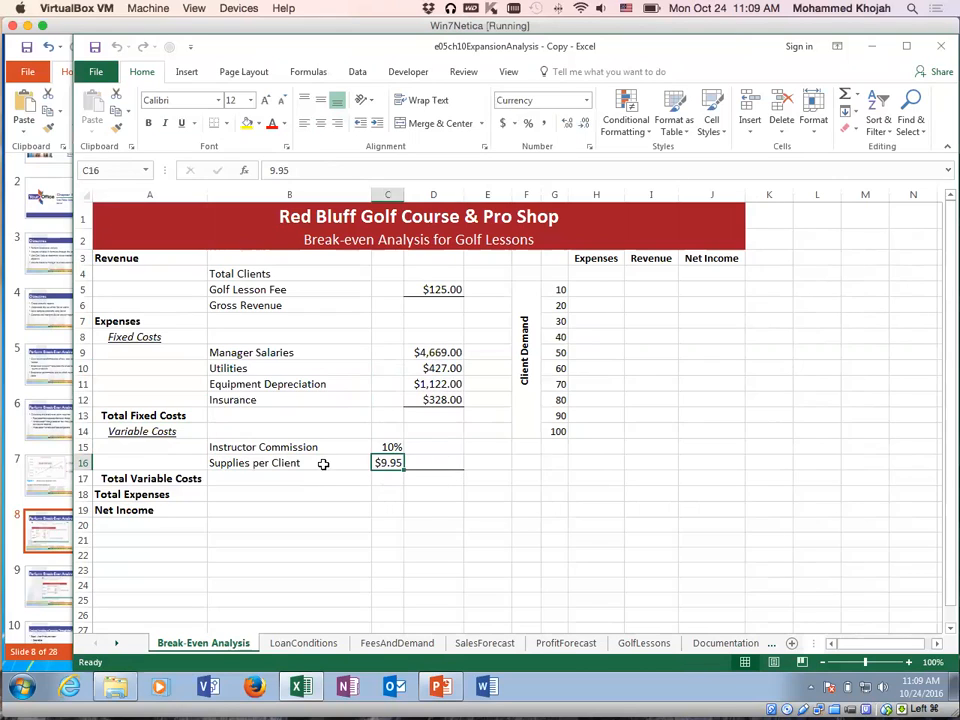
pyautogui.click(261, 448)
pyautogui.click(388, 447)
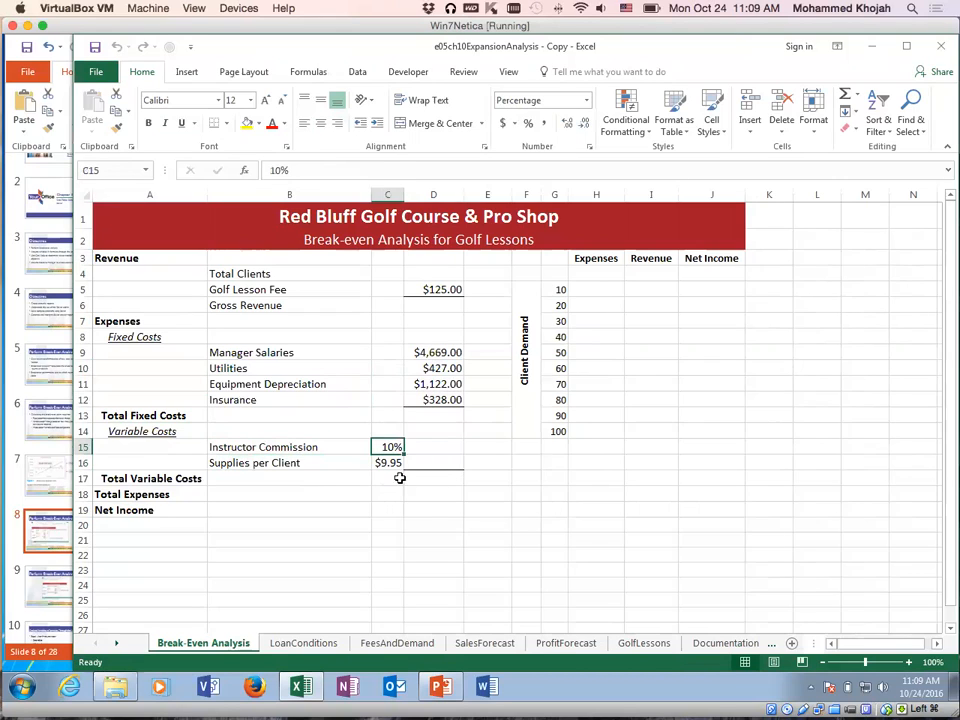
pyautogui.click(432, 279)
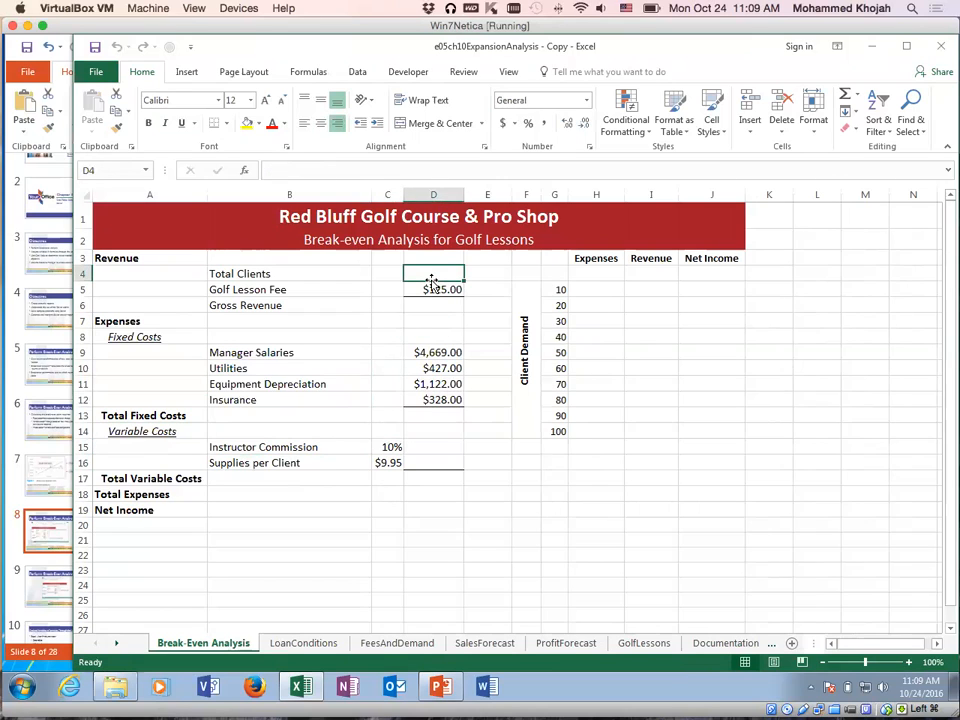
pyautogui.click(439, 288)
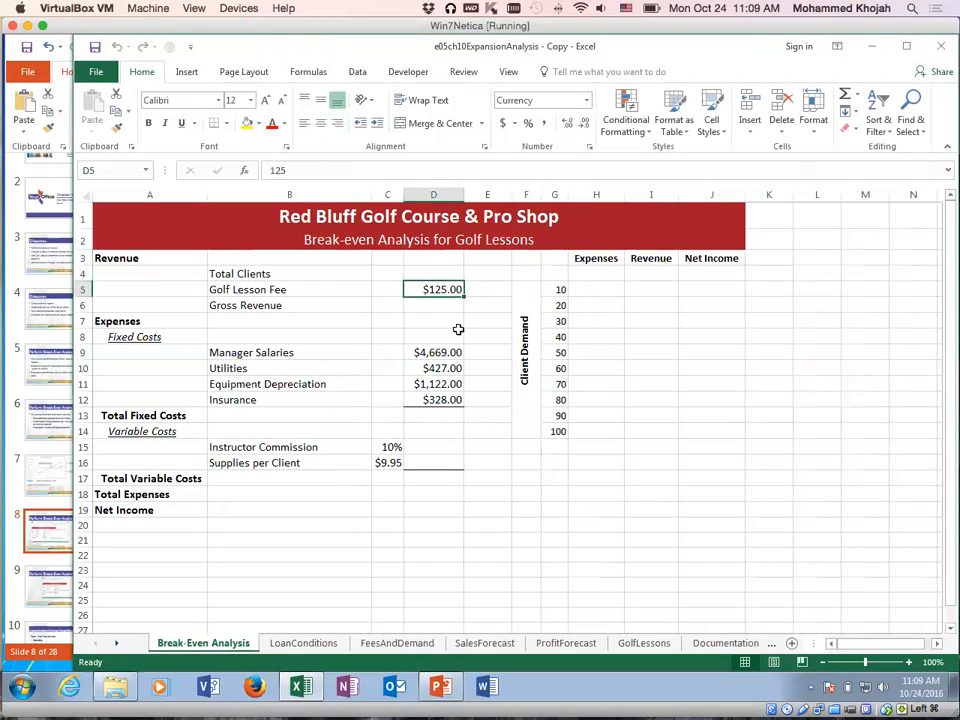
pyautogui.click(385, 450)
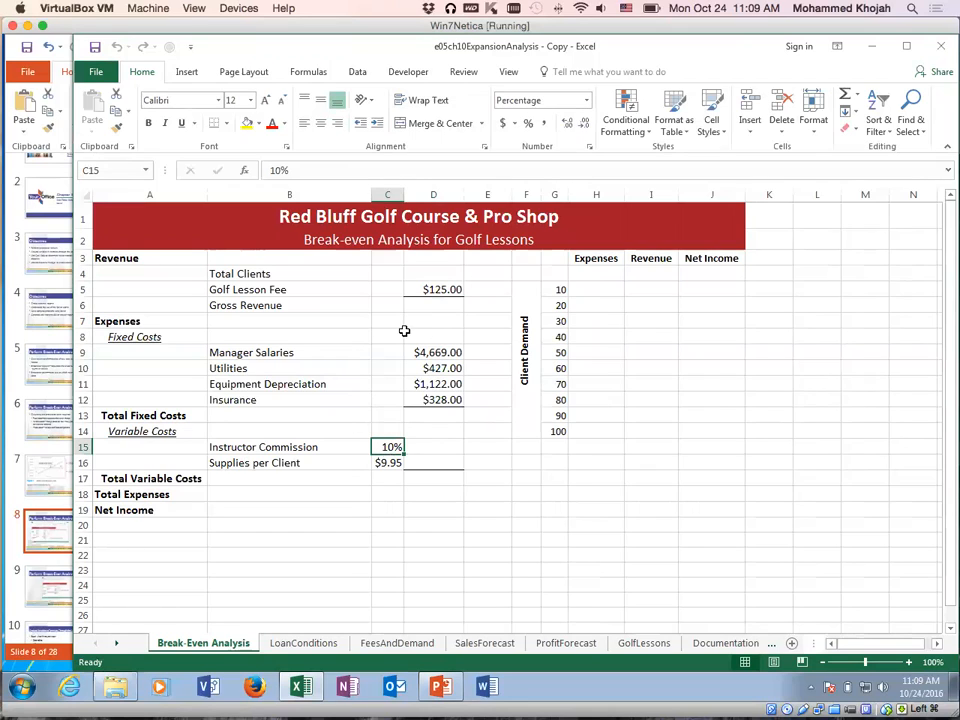
# Try to calculate Gross Revenue in D6 by summing Total Clients and Golf Lesson Fee with =SUM(D4:D5)
pyautogui.click(428, 304)
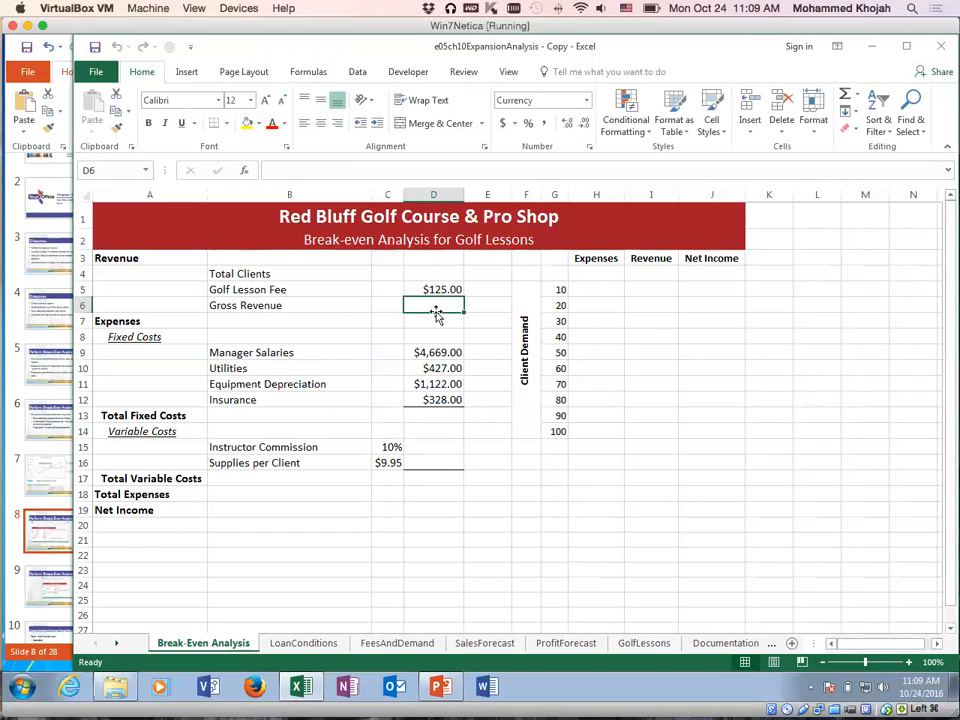
pyautogui.click(846, 97)
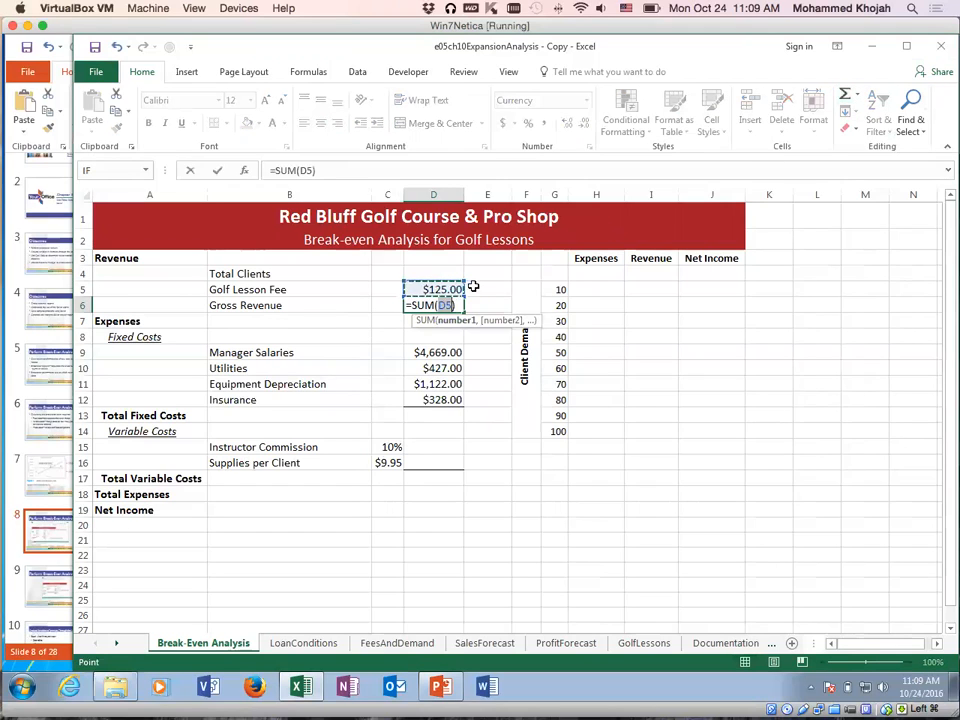
pyautogui.click(451, 274)
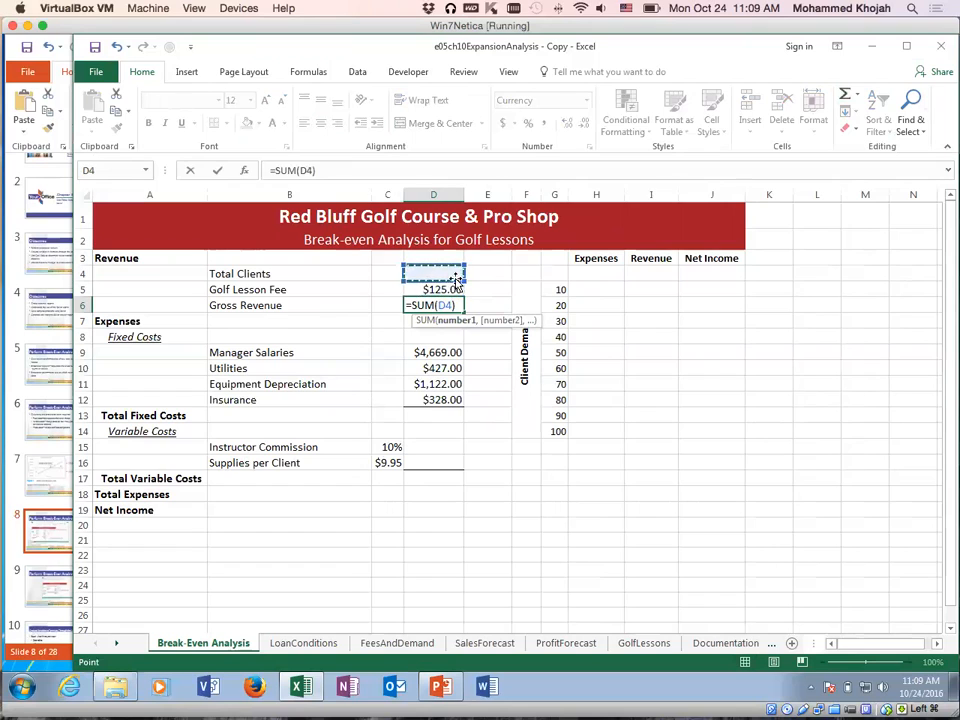
pyautogui.moveTo(451, 274); pyautogui.dragTo(451, 287)
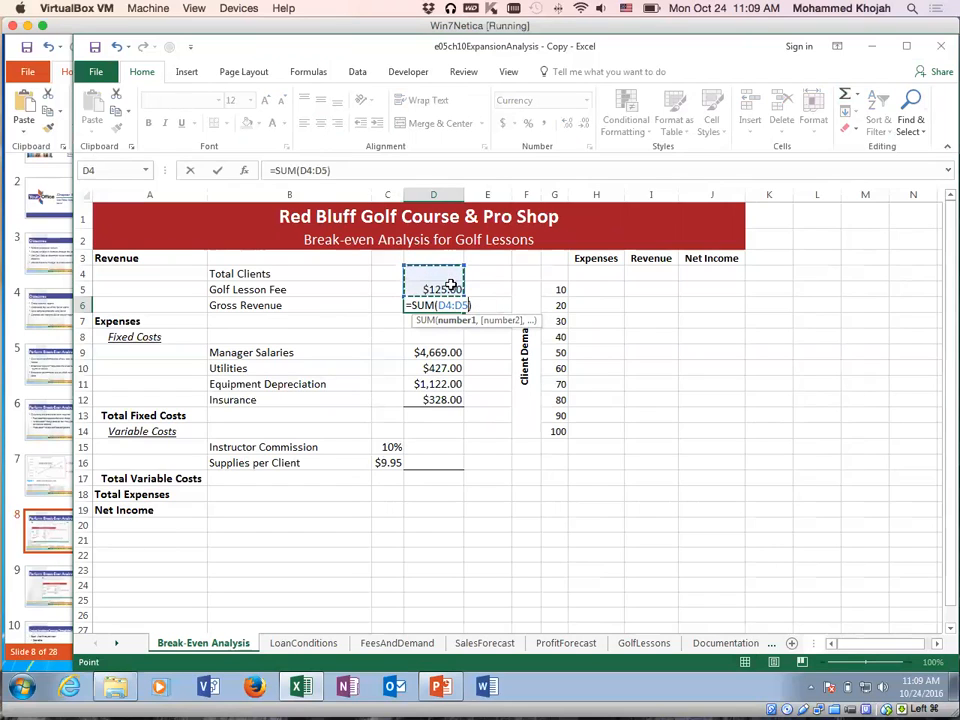
pyautogui.press('Return')
pyautogui.click(439, 304)
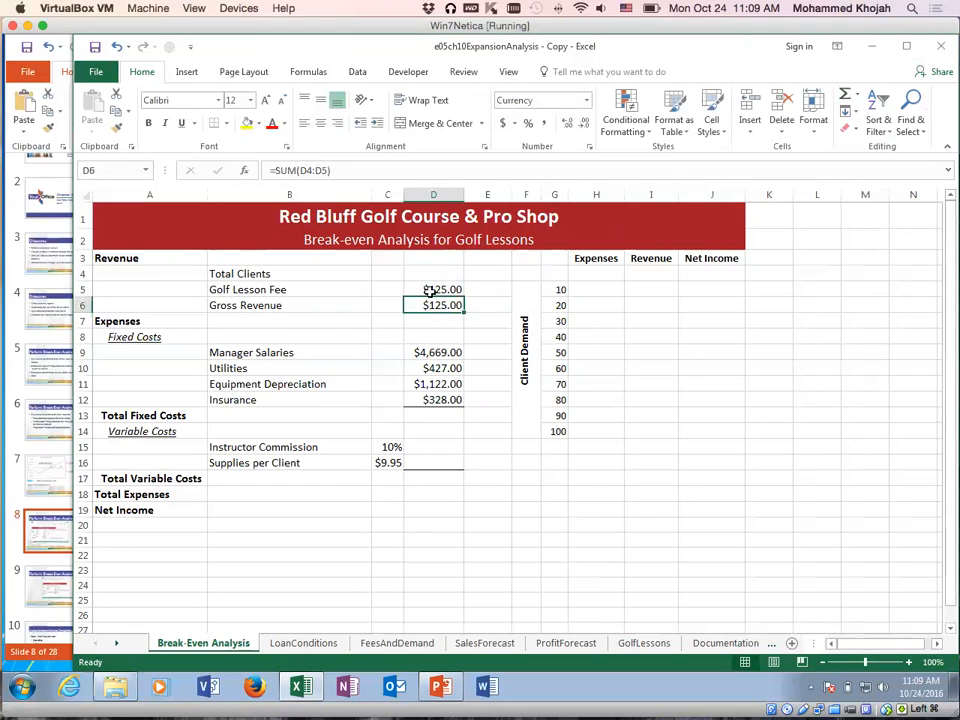
# Test the Gross Revenue sum by entering 2 and 5 as Total Clients in D4
pyautogui.click(428, 276)
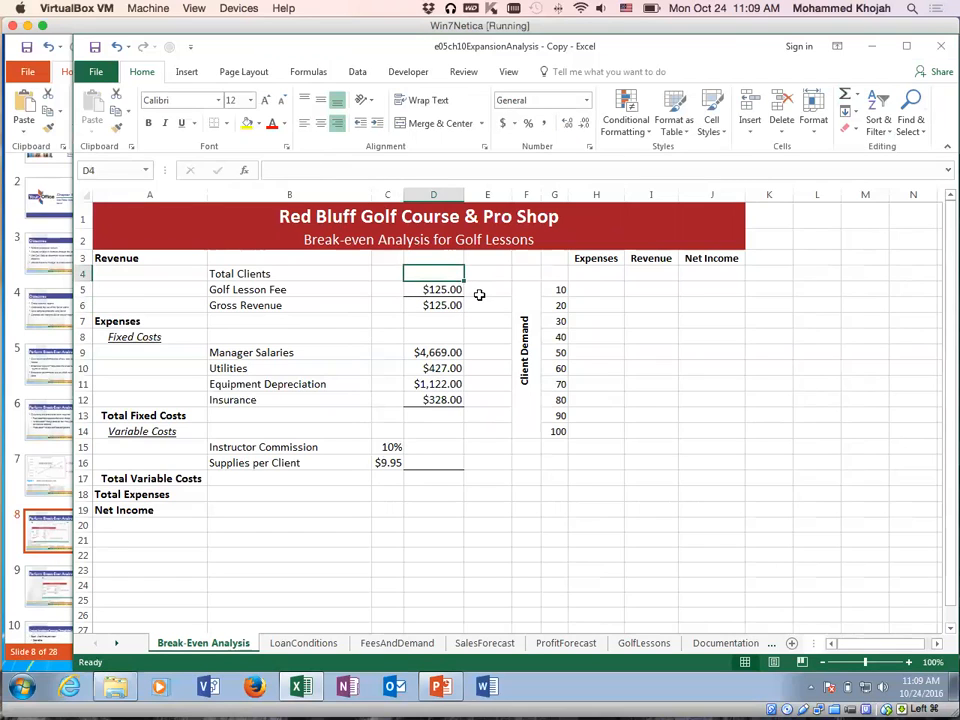
pyautogui.write('2')
pyautogui.press('Return')
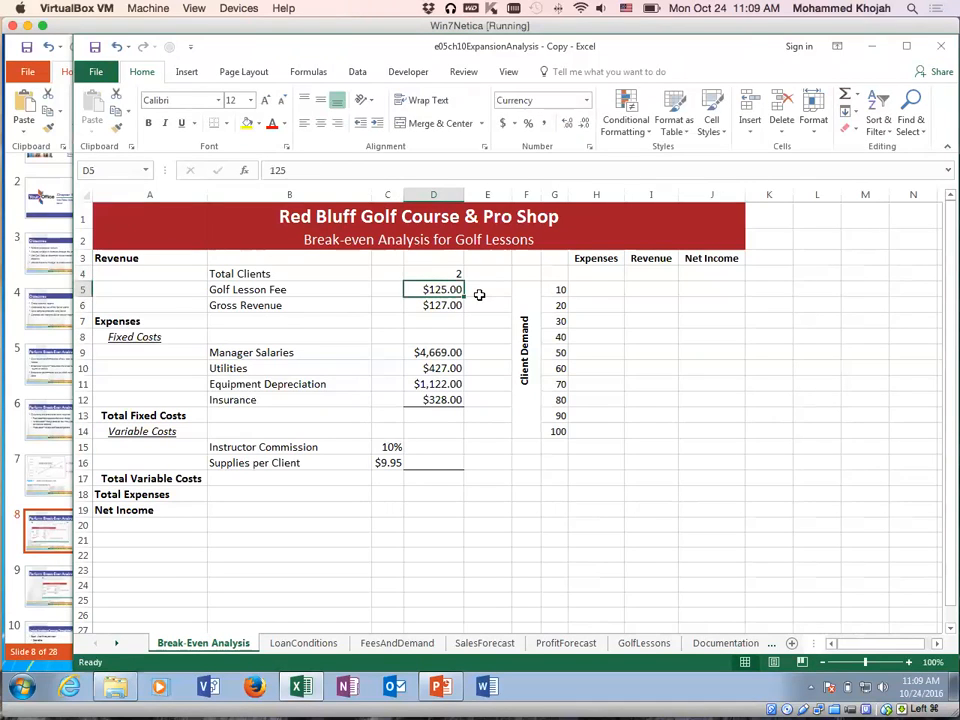
pyautogui.click(437, 303)
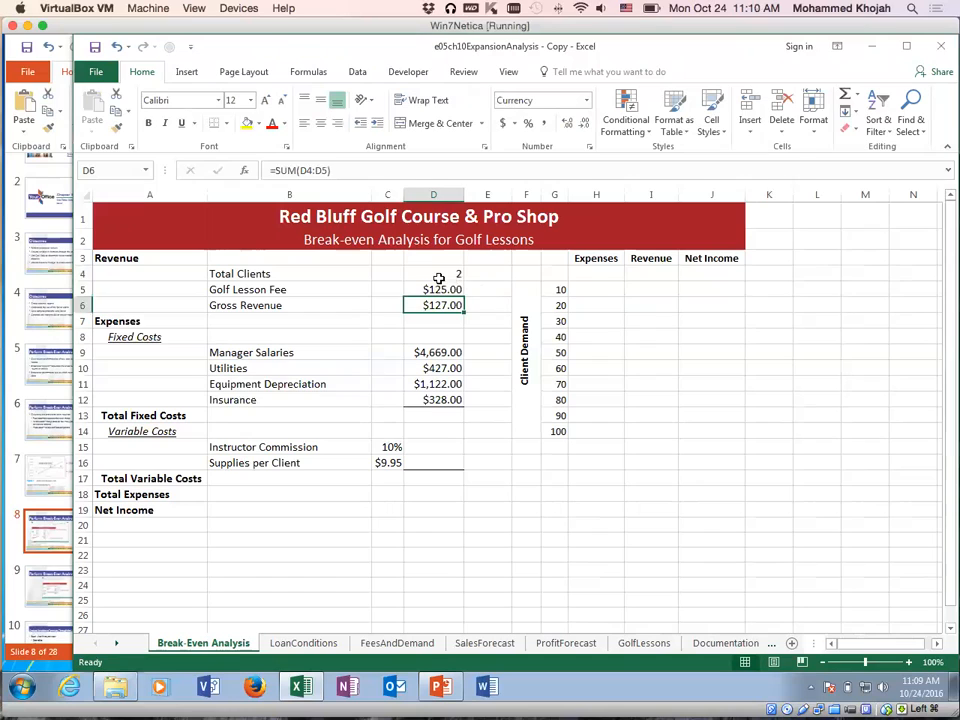
pyautogui.click(438, 277)
pyautogui.write('5')
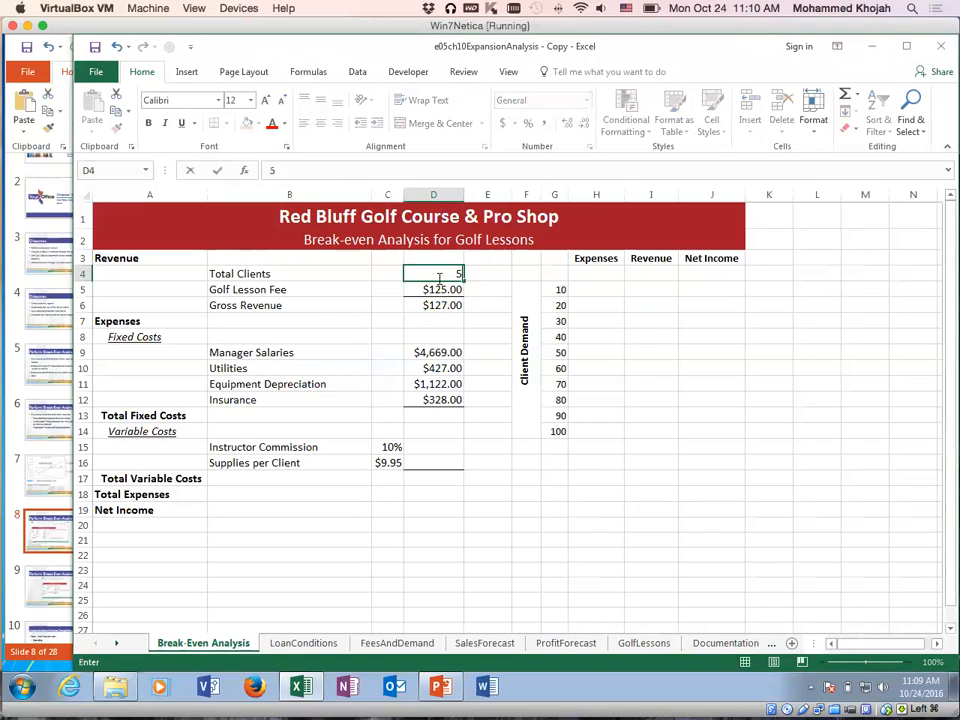
pyautogui.press('Return')
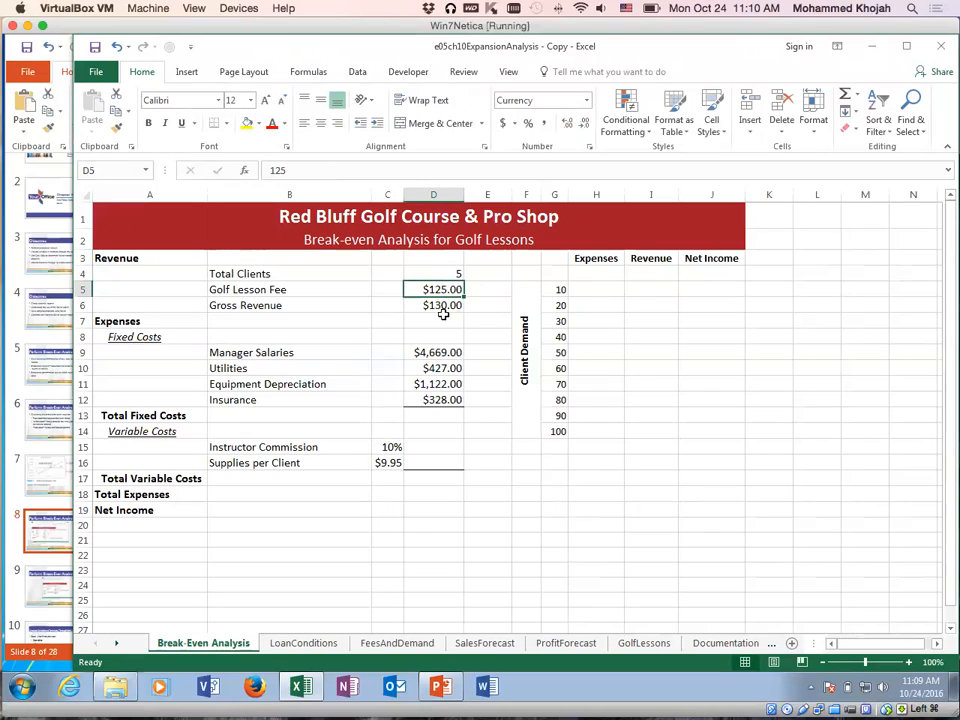
# Replace the Gross Revenue formula in D6 with =D4*D5, multiplying Total Clients by the Golf Lesson Fee
pyautogui.click(440, 304)
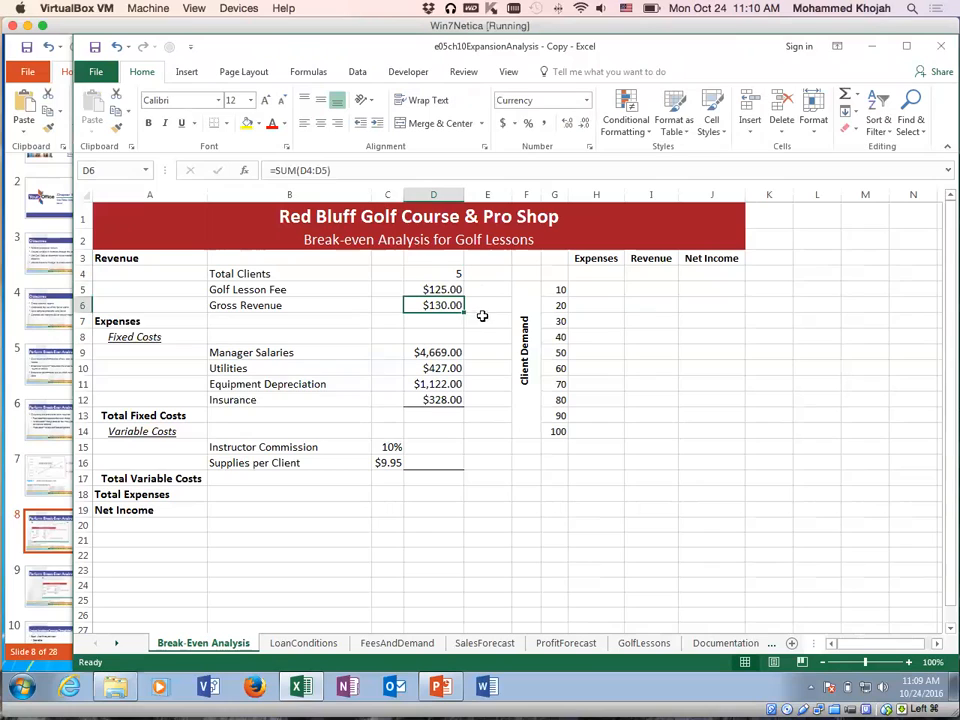
pyautogui.press('Delete')
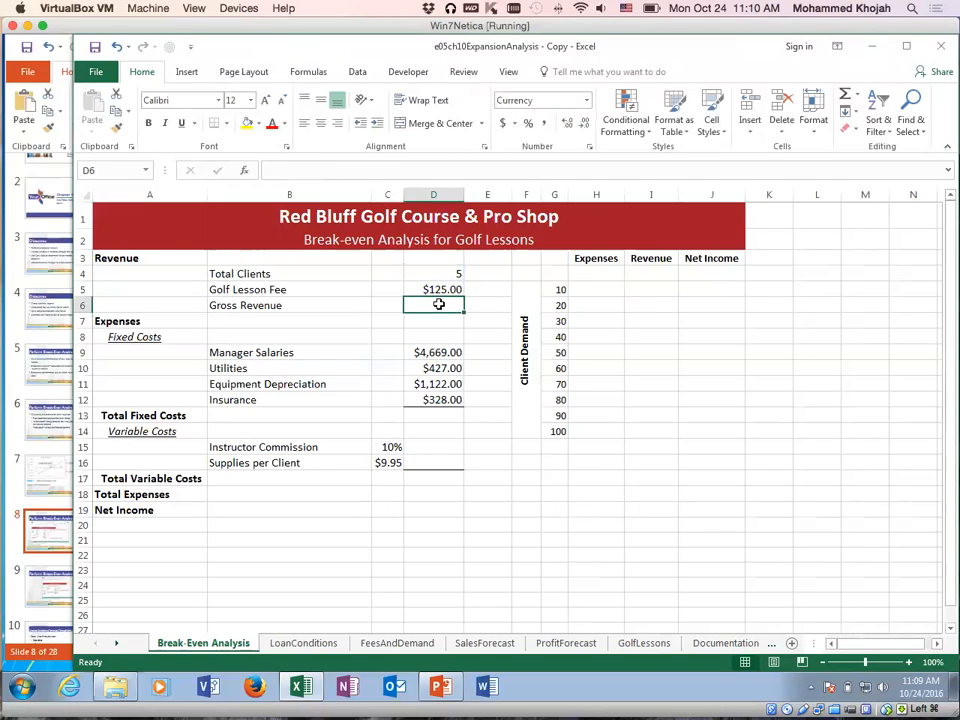
pyautogui.write('=')
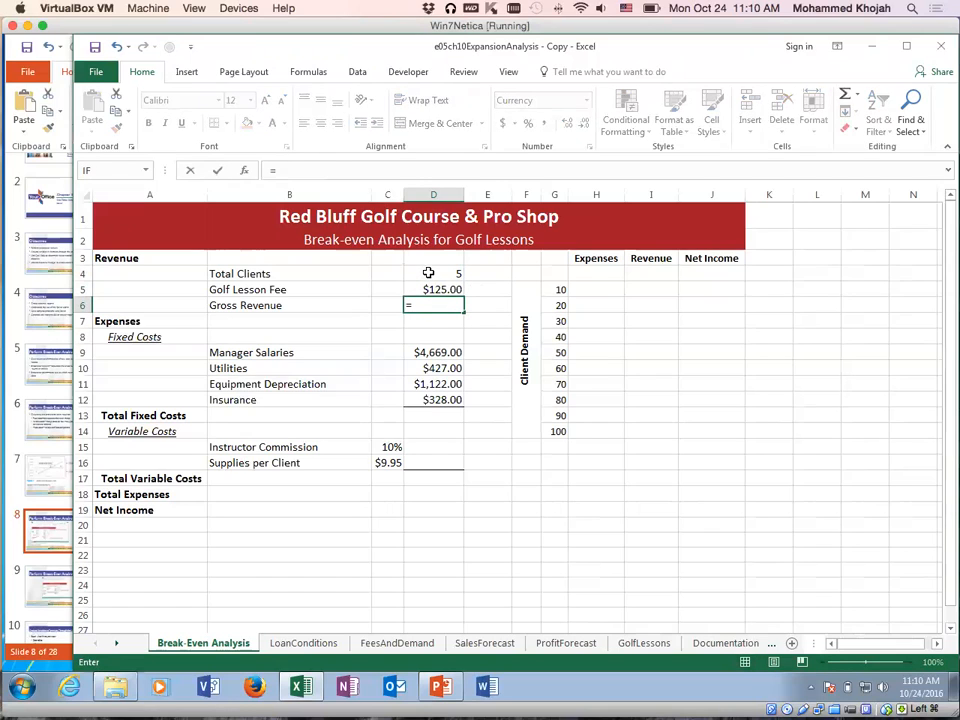
pyautogui.click(431, 273)
pyautogui.write('*')
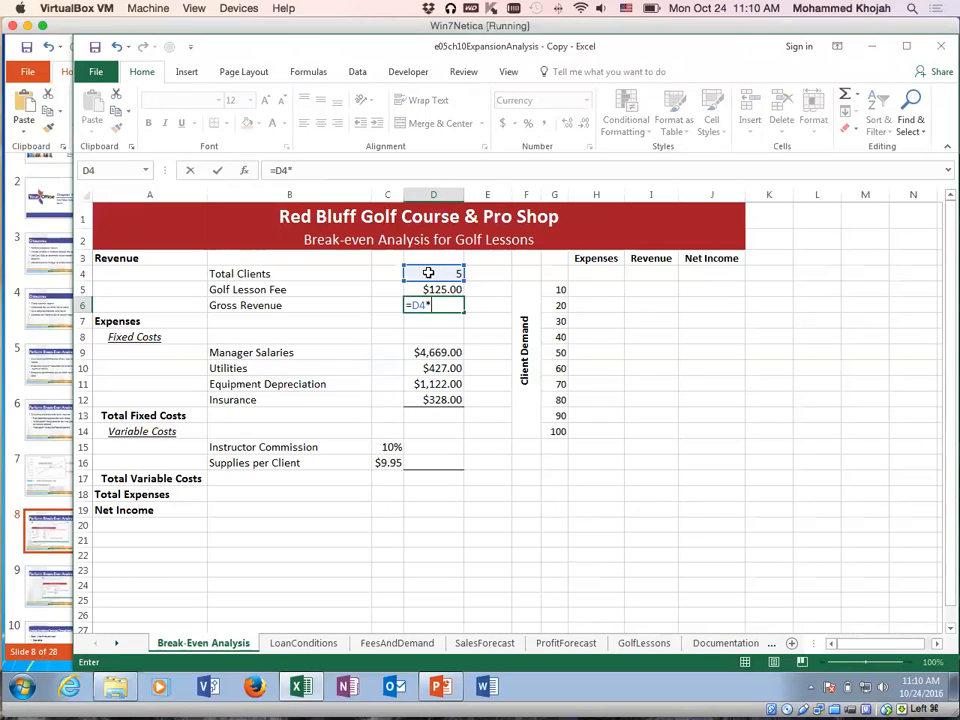
pyautogui.click(446, 289)
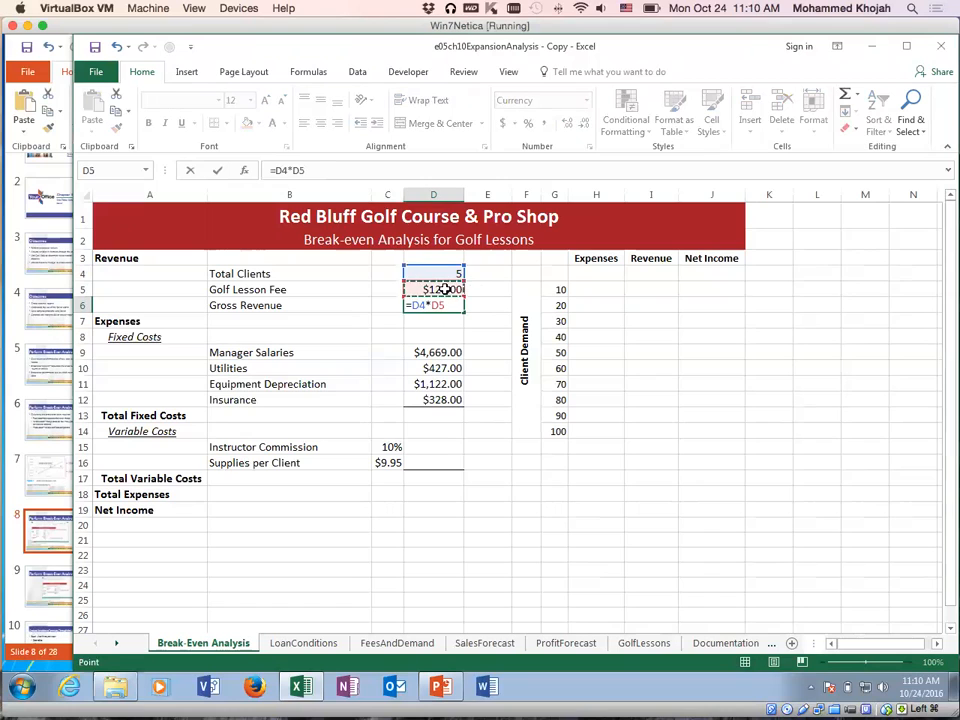
pyautogui.press('Return')
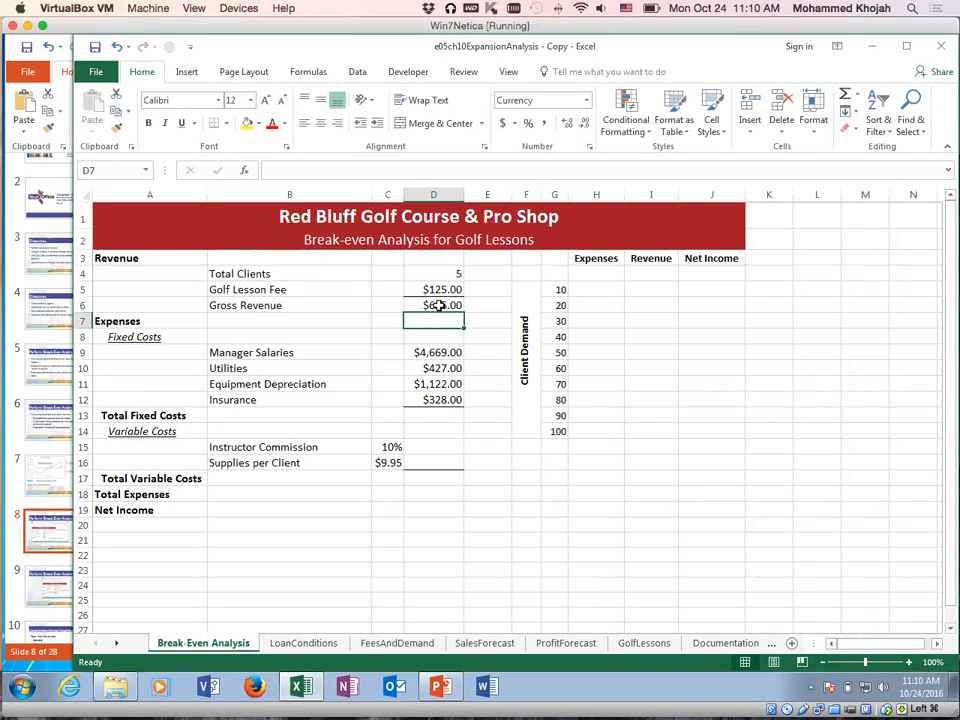
pyautogui.click(440, 305)
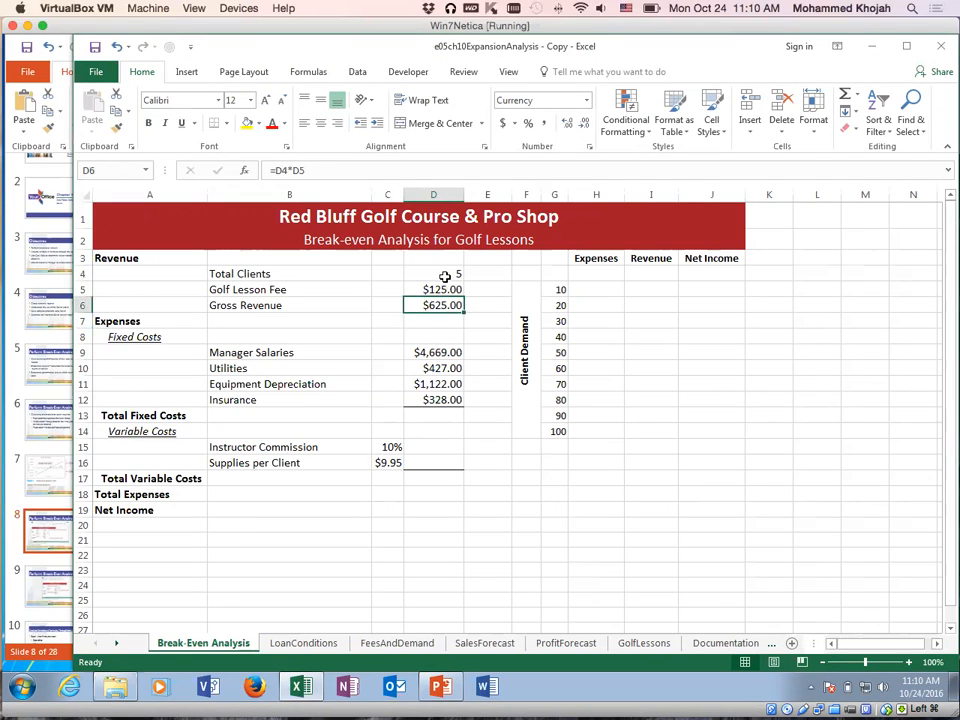
# Test the Gross Revenue multiplication with 1 and 2 Total Clients, and clear the Total Clients value in D4
pyautogui.click(447, 273)
pyautogui.write('1')
pyautogui.press('Return')
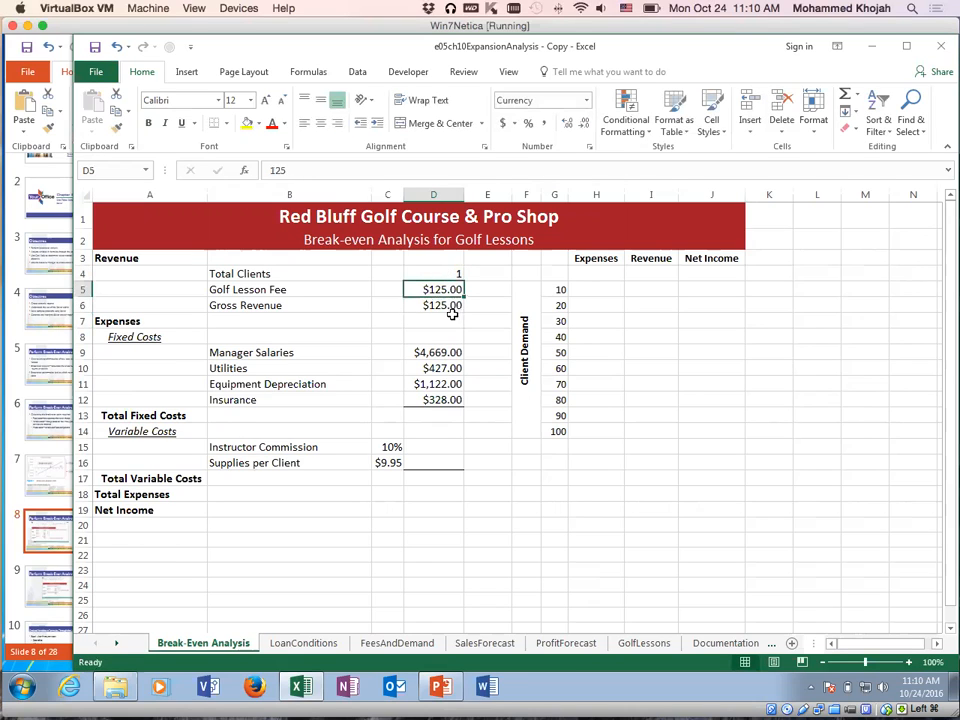
pyautogui.click(434, 276)
pyautogui.write('2')
pyautogui.press('Return')
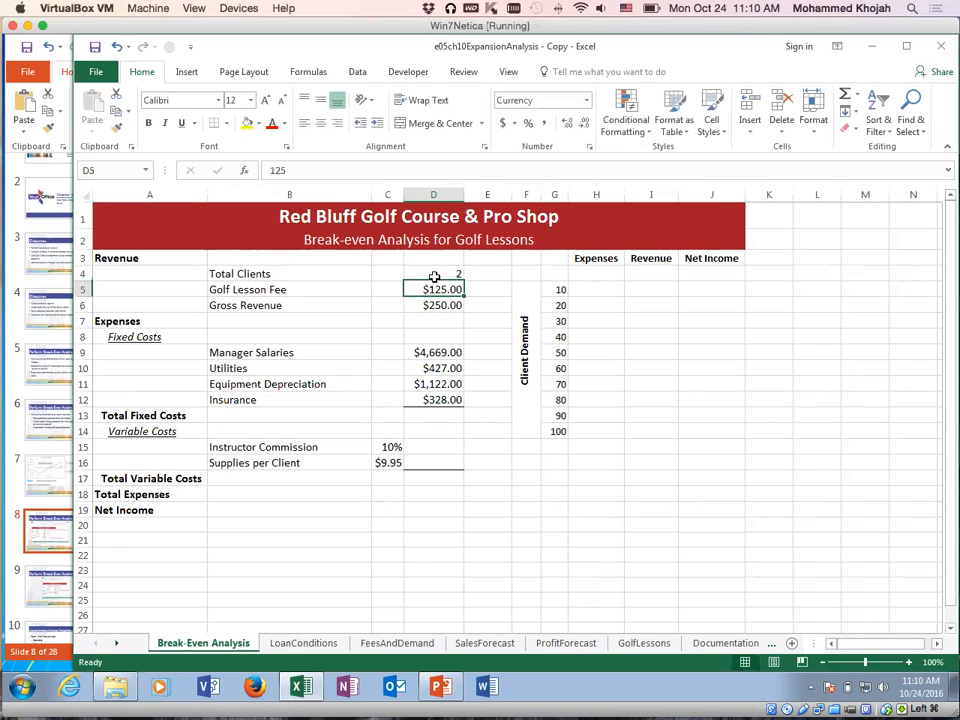
pyautogui.click(424, 276)
pyautogui.press('BackSpace')
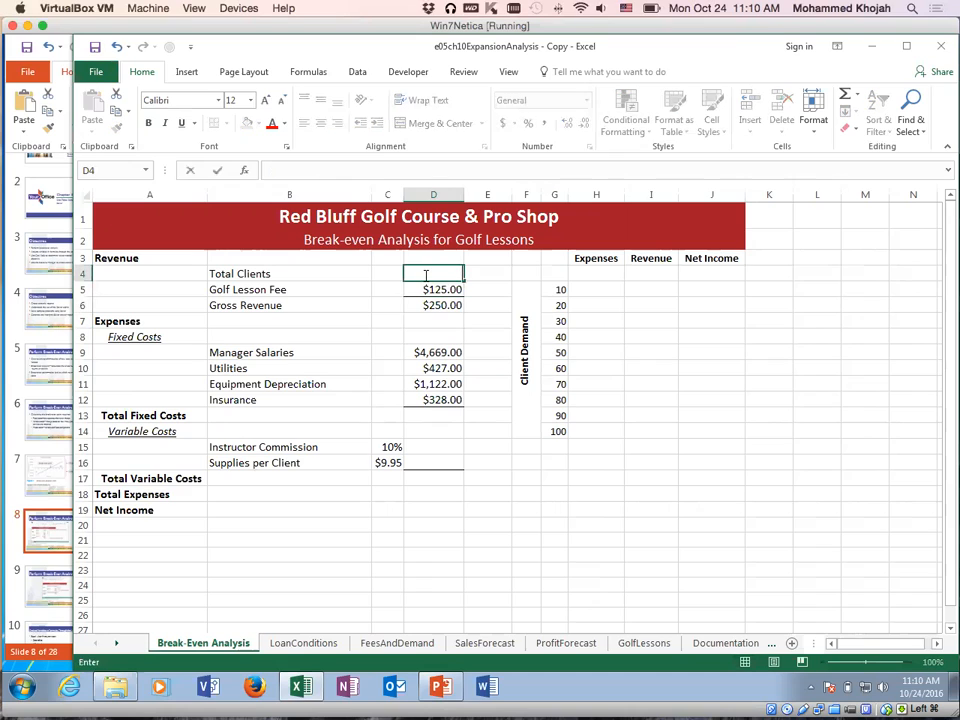
pyautogui.click(433, 304)
pyautogui.click(435, 319)
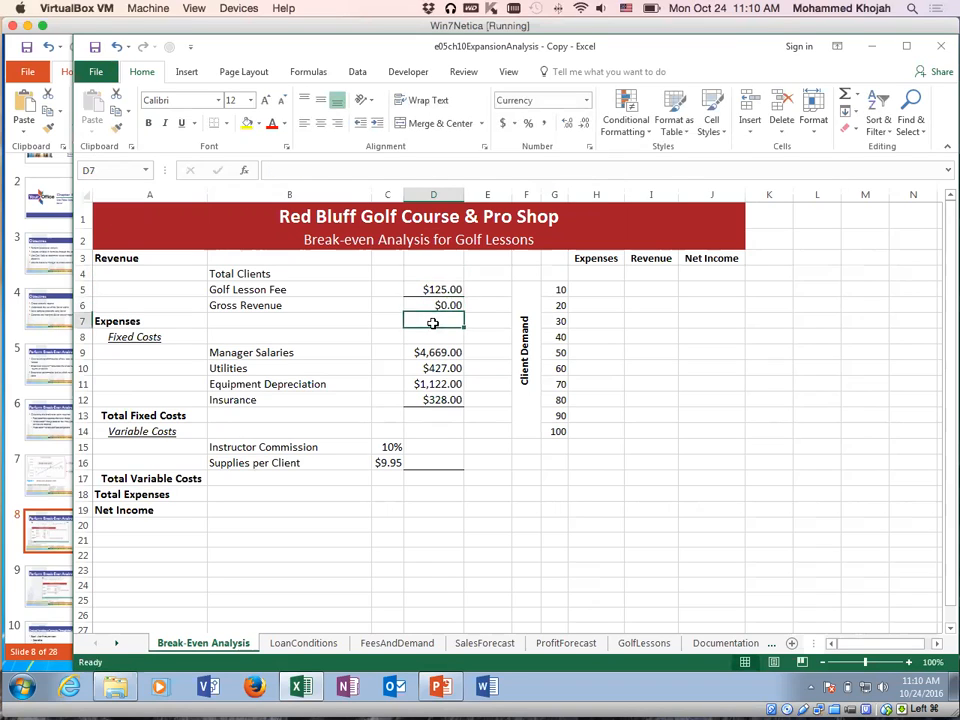
# Calculate Total Fixed Costs in D13 by summing the four fixed cost amounts with =SUM(D9:D12)
pyautogui.click(431, 415)
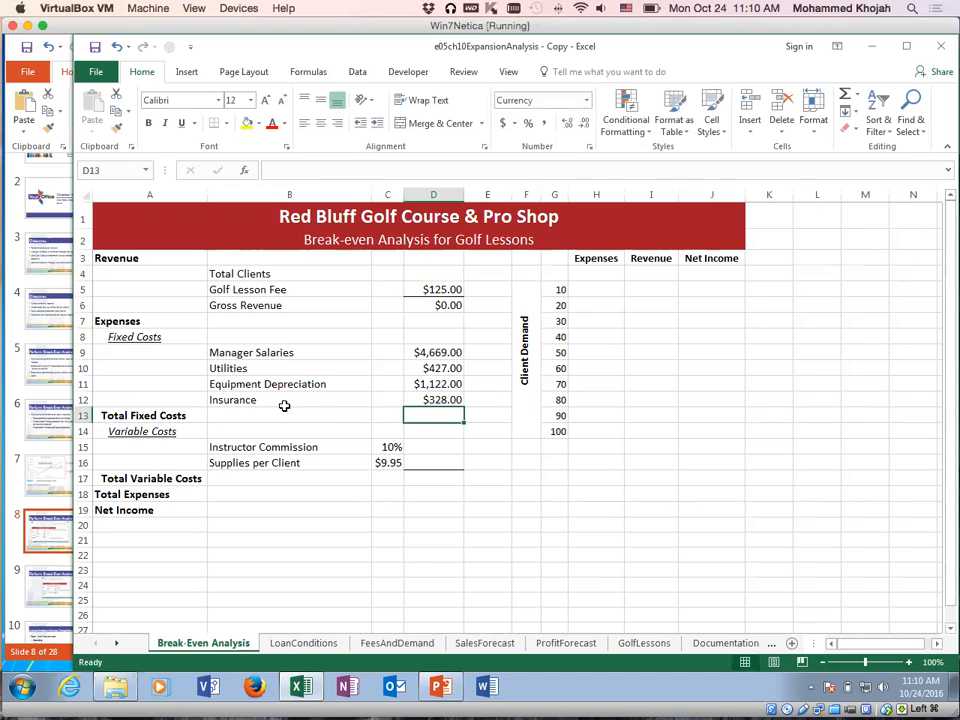
pyautogui.click(846, 93)
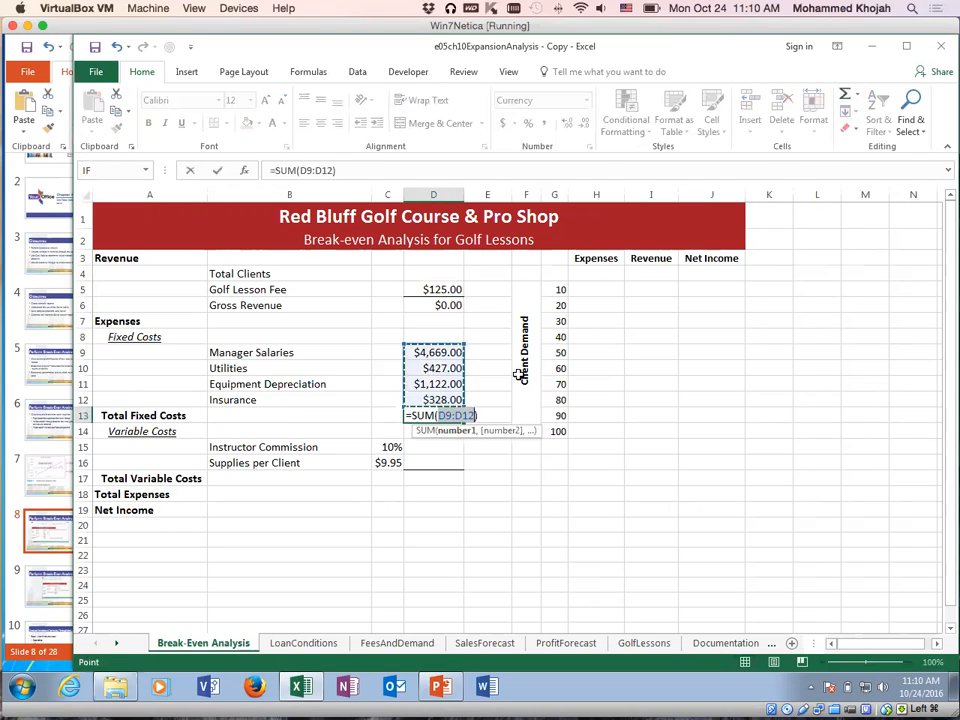
pyautogui.press('Return')
pyautogui.click(433, 415)
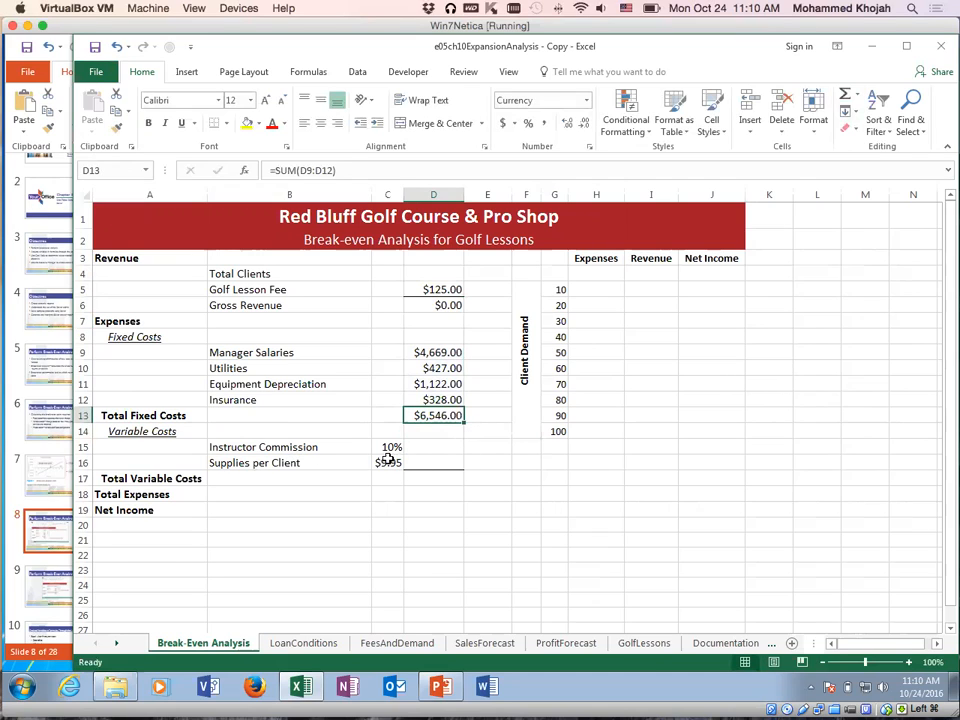
# Calculate the Instructor Commission in D15 with =C15*D6, multiplying the commission rate by Gross Revenue
pyautogui.click(433, 447)
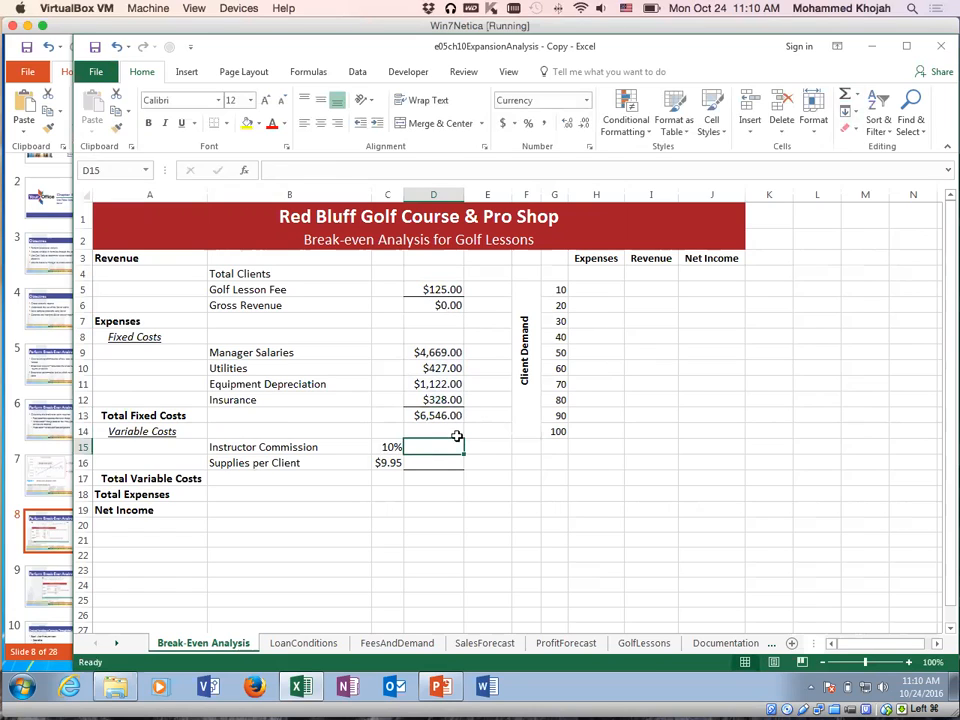
pyautogui.write('=')
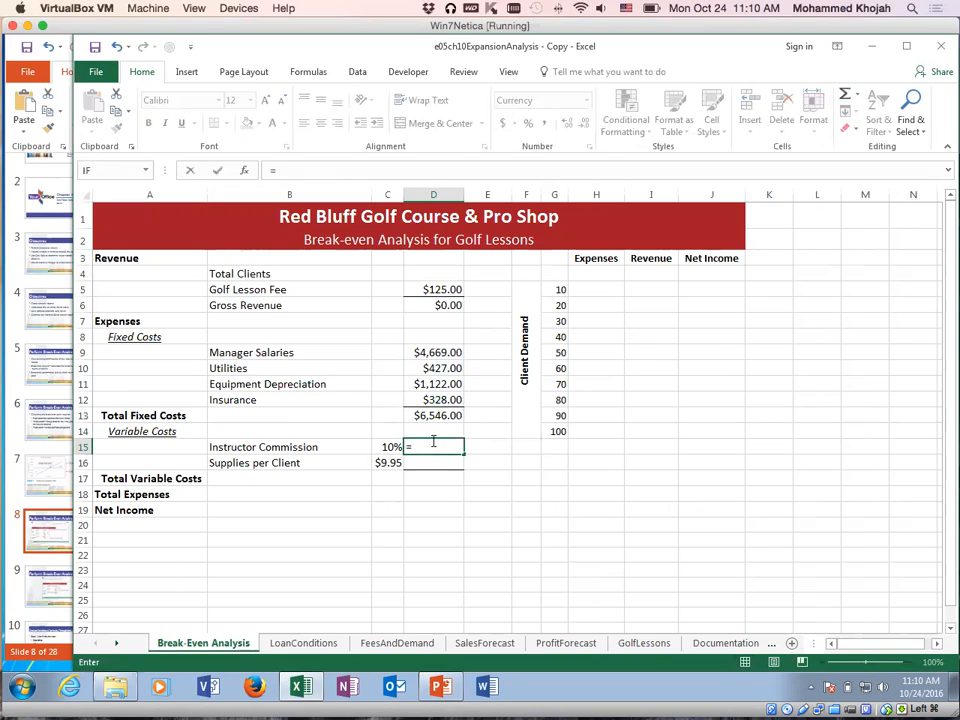
pyautogui.click(382, 447)
pyautogui.write('*')
pyautogui.click(435, 306)
pyautogui.press('Return')
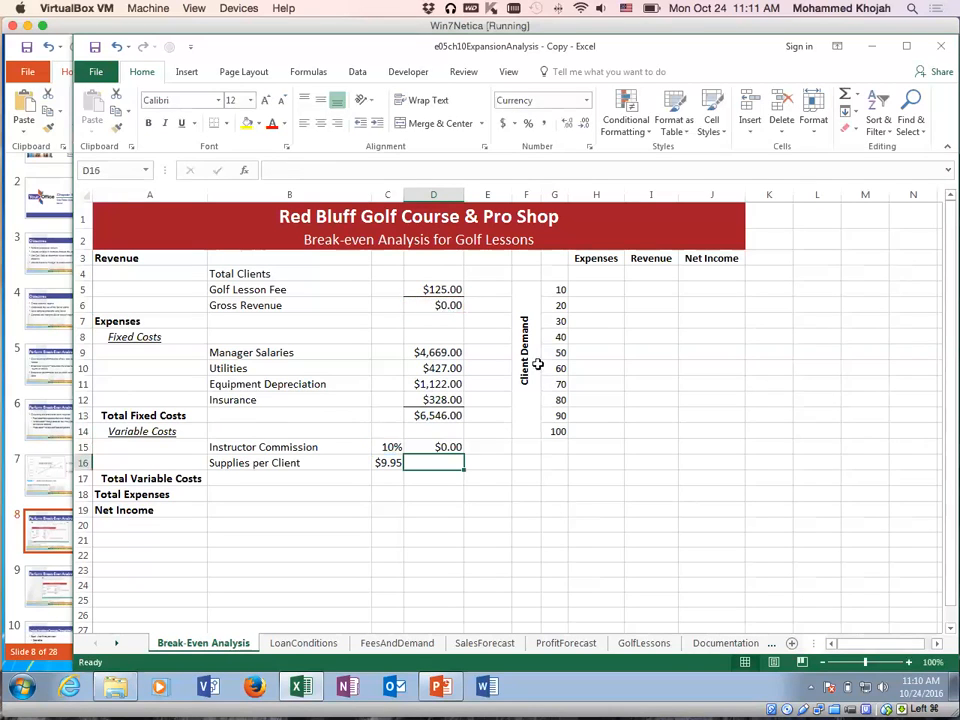
pyautogui.click(445, 447)
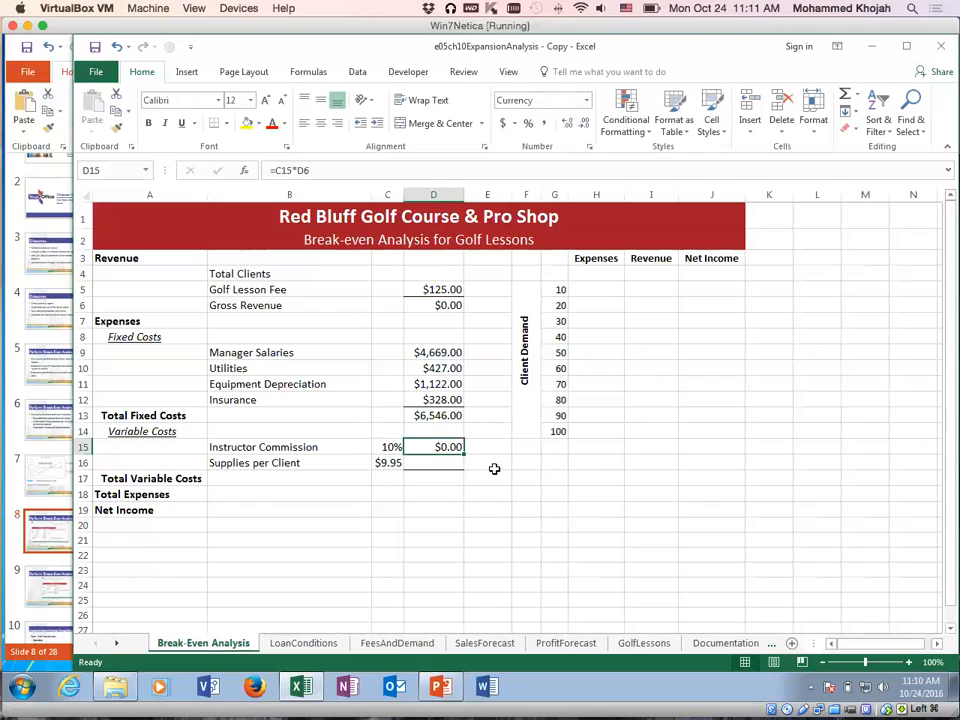
# Calculate the supplies cost in D16 with =C16*D4, multiplying the Supplies per Client amount by Total Clients
pyautogui.click(427, 464)
pyautogui.write('=')
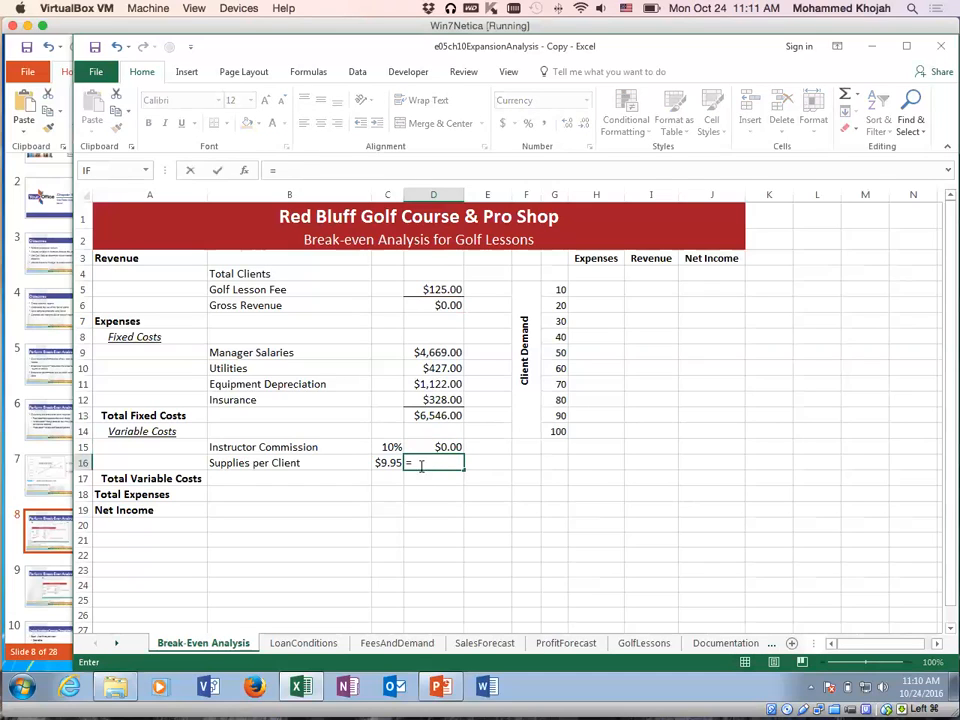
pyautogui.click(384, 462)
pyautogui.write('*')
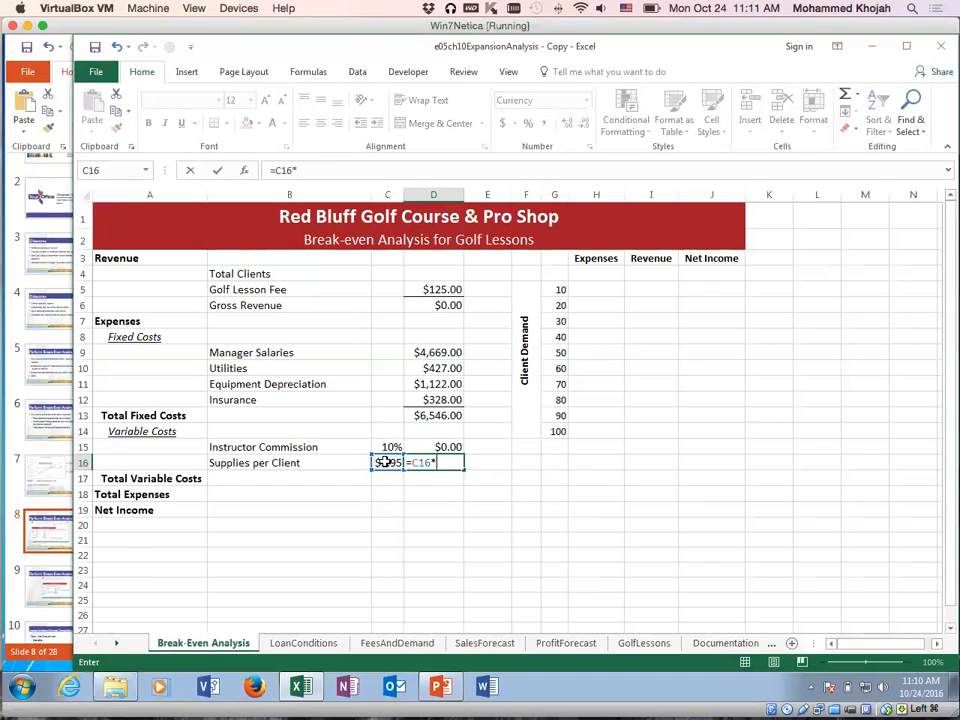
pyautogui.click(430, 273)
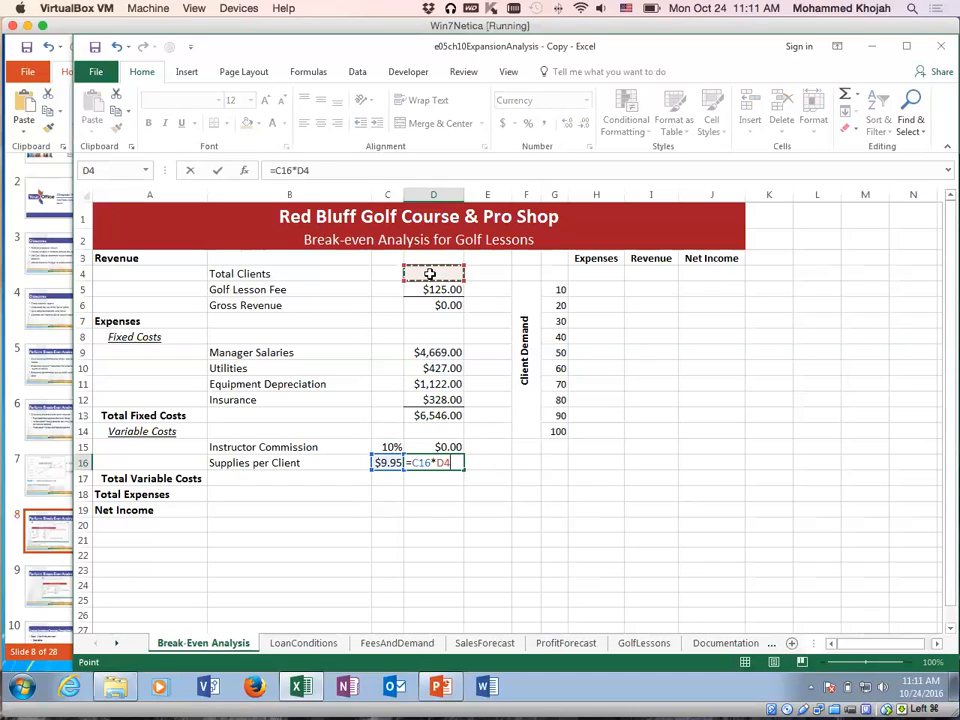
pyautogui.hotkey('ctrl', 'Return')
pyautogui.press('Return')
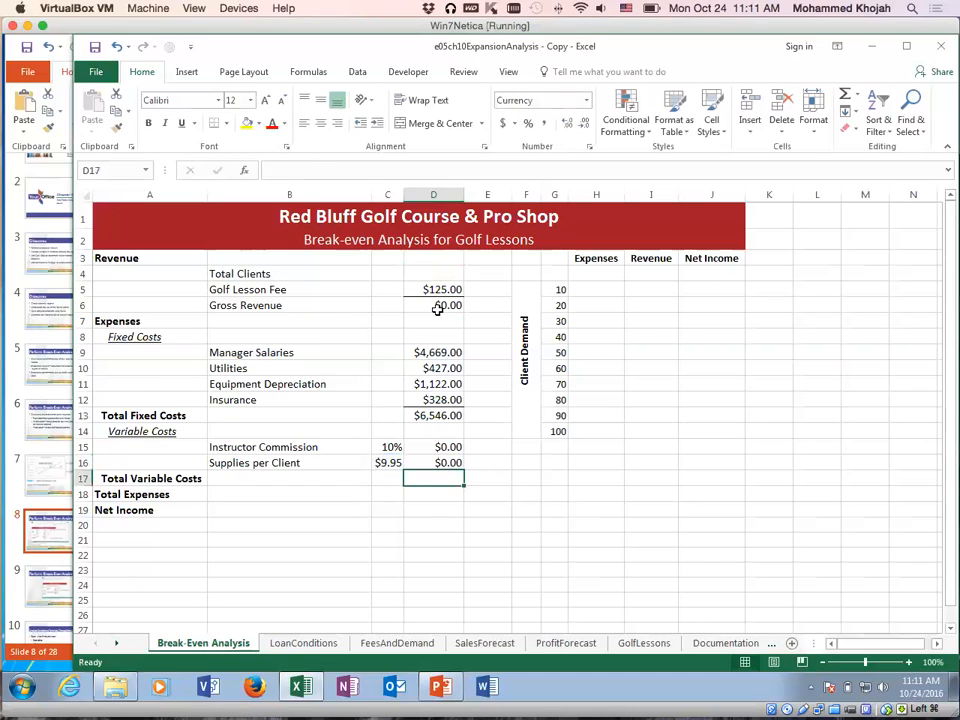
# Review the formulas for Instructor Commission, Gross Revenue, Supplies per Client and Total Fixed Costs, including the summed fixed cost range
pyautogui.click(436, 449)
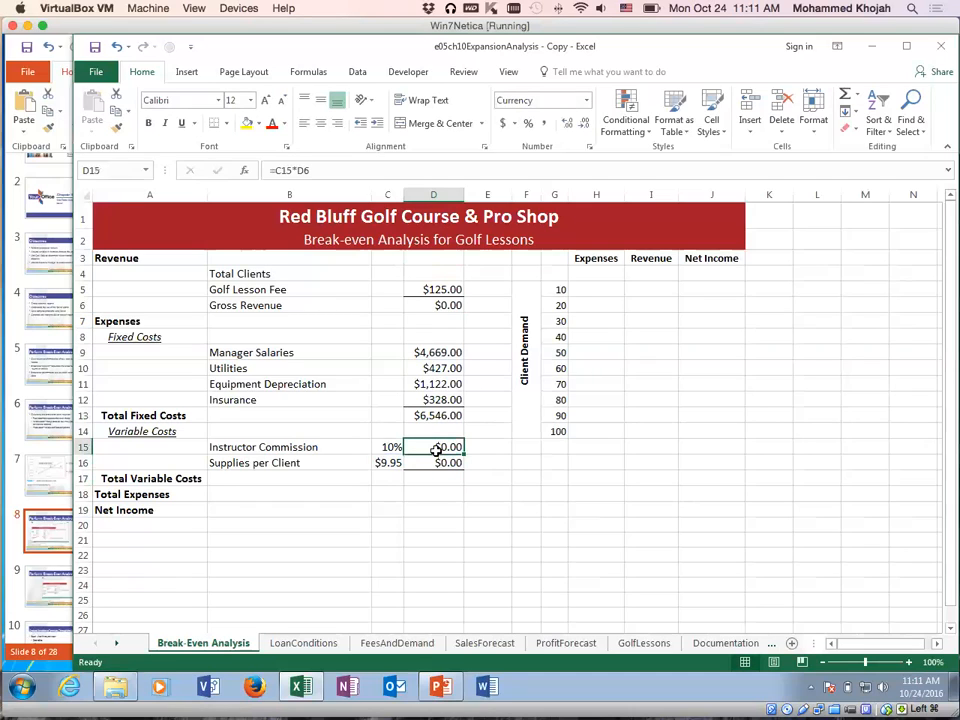
pyautogui.click(440, 306)
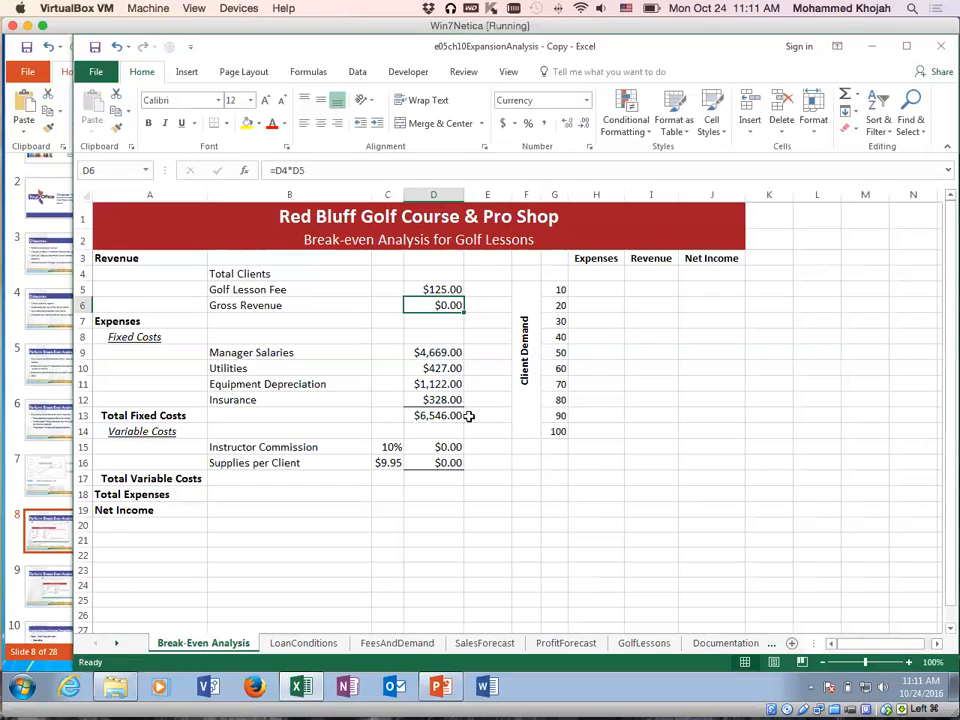
pyautogui.click(436, 447)
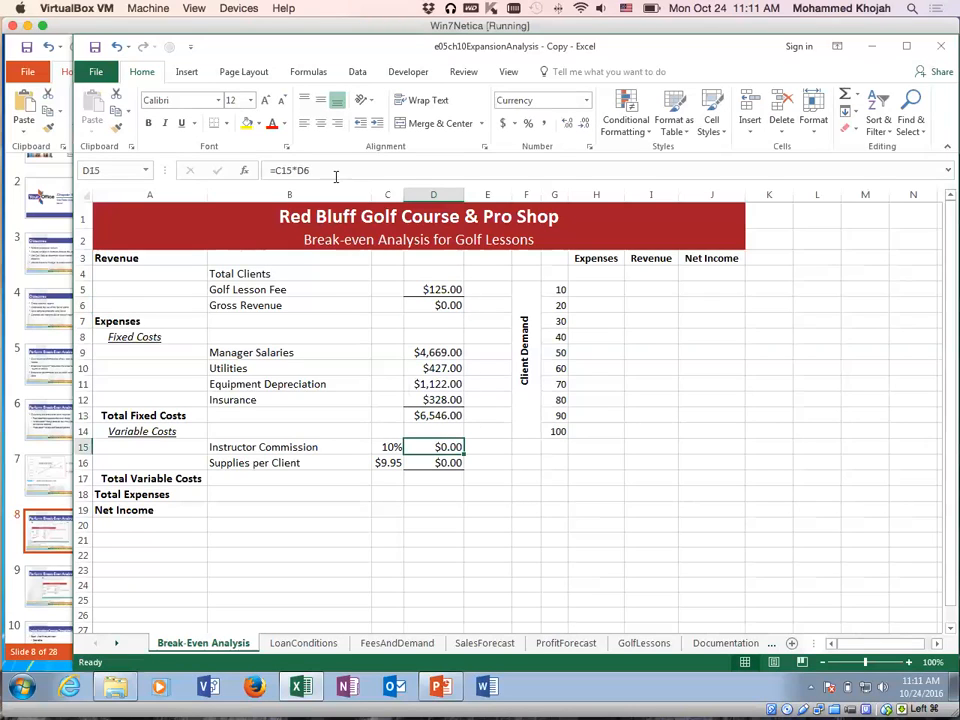
pyautogui.click(440, 463)
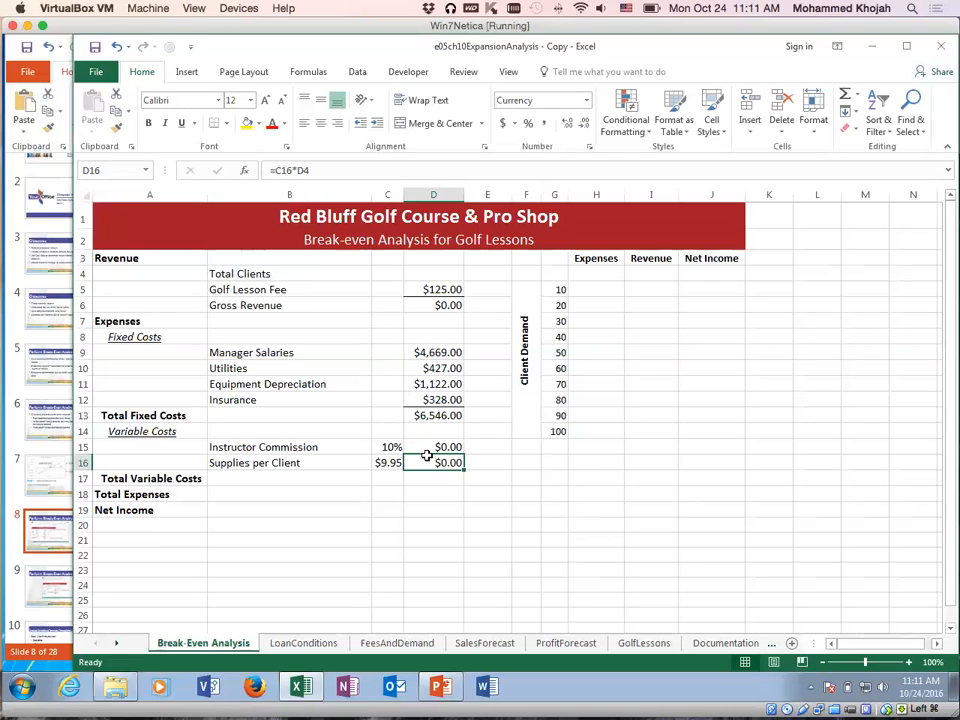
pyautogui.click(434, 416)
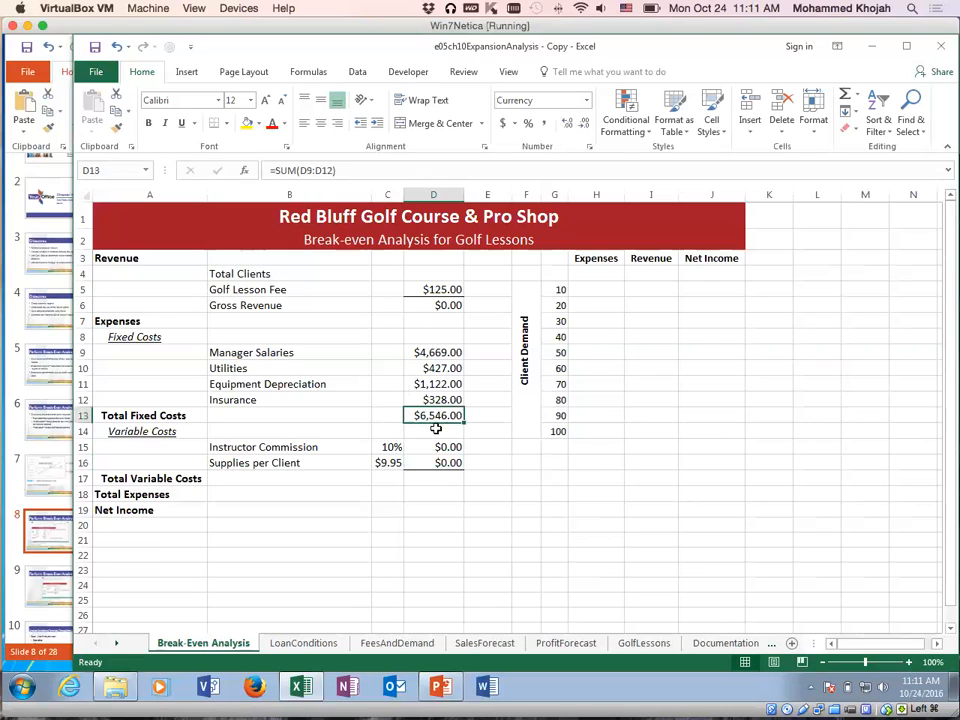
pyautogui.moveTo(431, 352); pyautogui.dragTo(431, 400)
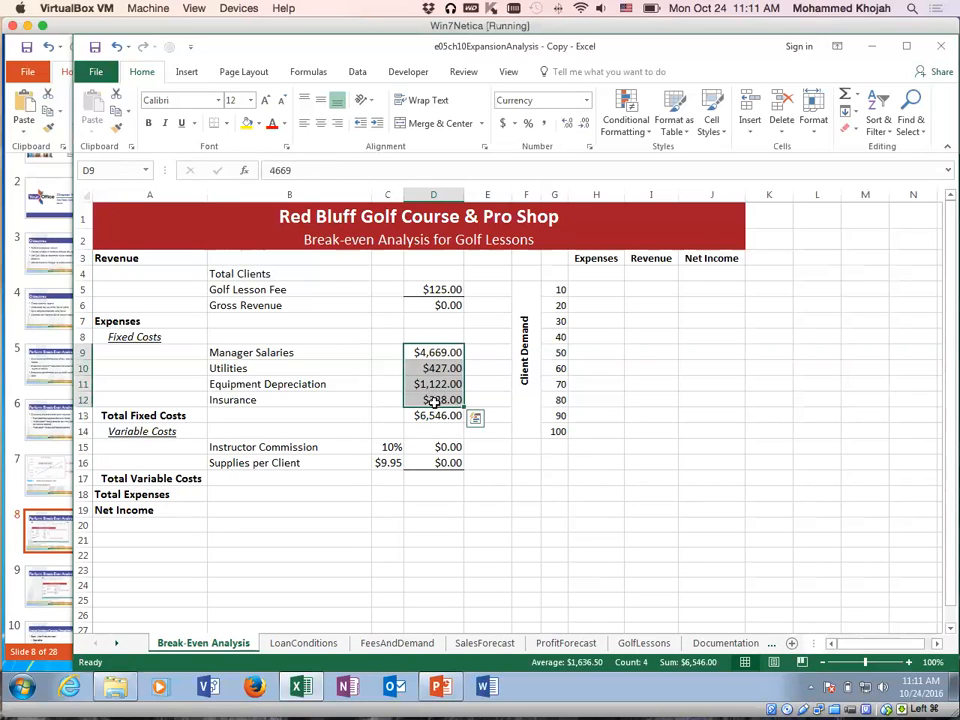
# Calculate Total Variable Costs in D17 by summing the Instructor Commission and Supplies per Client amounts
pyautogui.click(434, 416)
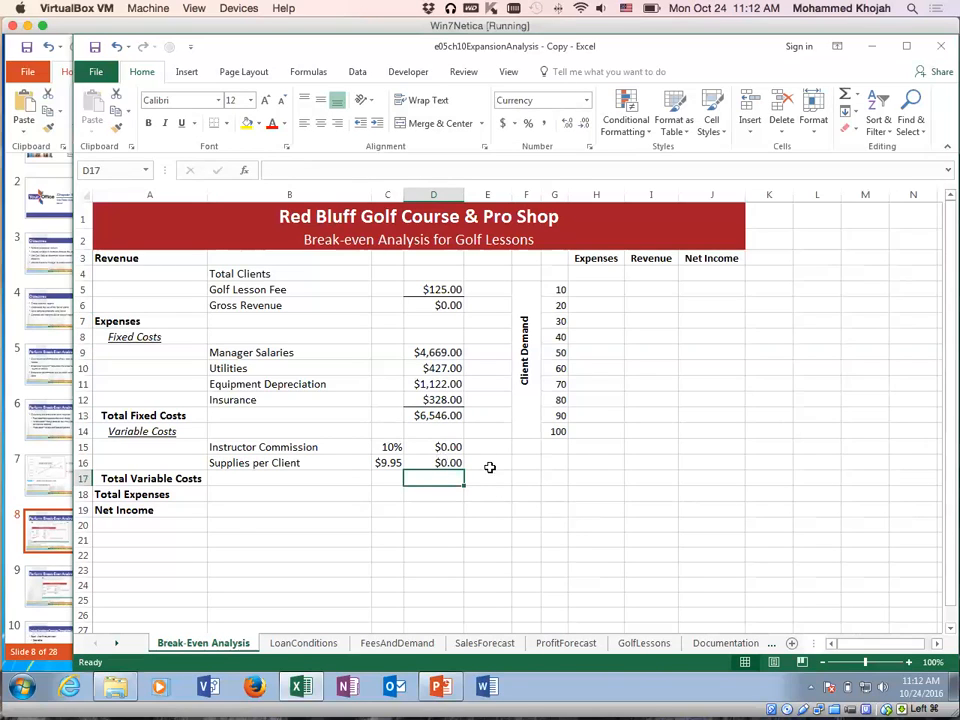
pyautogui.click(845, 96)
pyautogui.press('Return')
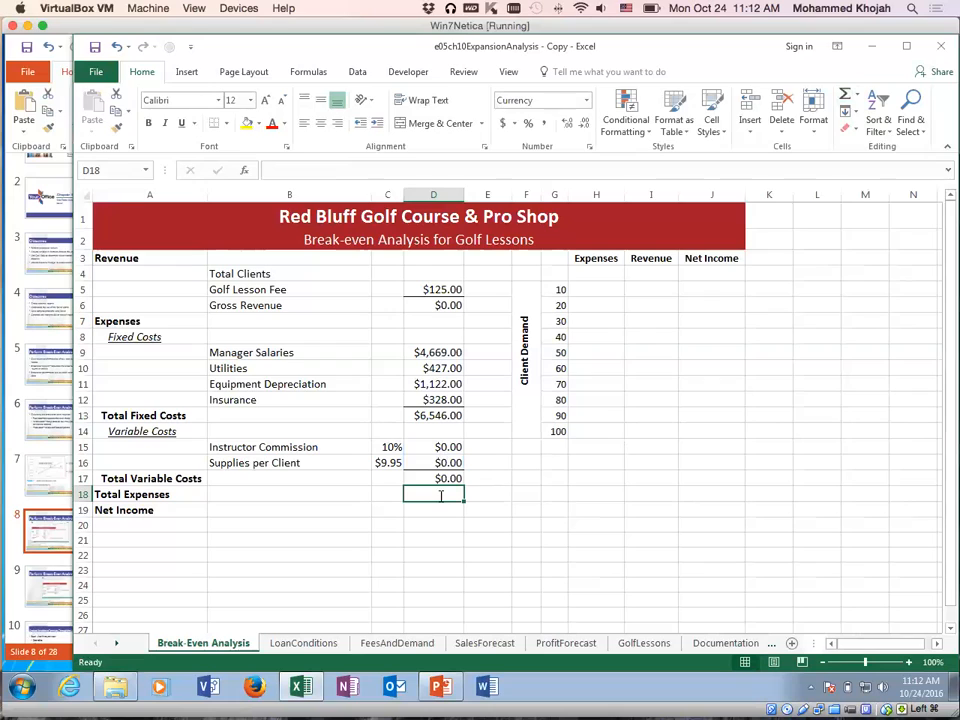
# Calculate Total Expenses in D18 with =D13+D17, adding Total Fixed Costs and Total Variable Costs
pyautogui.write('=')
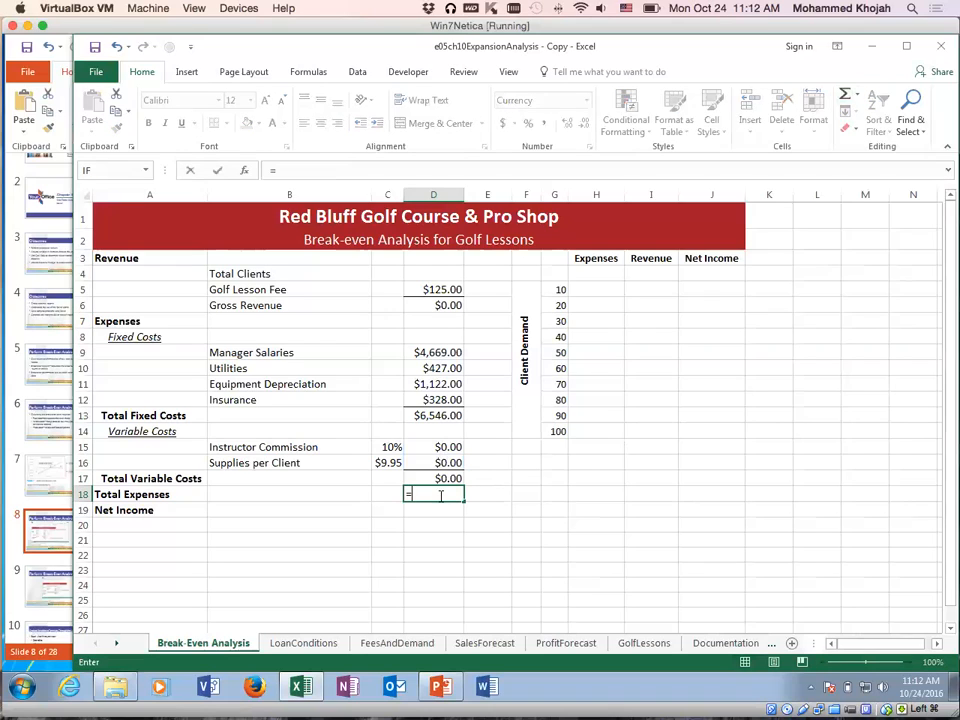
pyautogui.click(434, 416)
pyautogui.write('+')
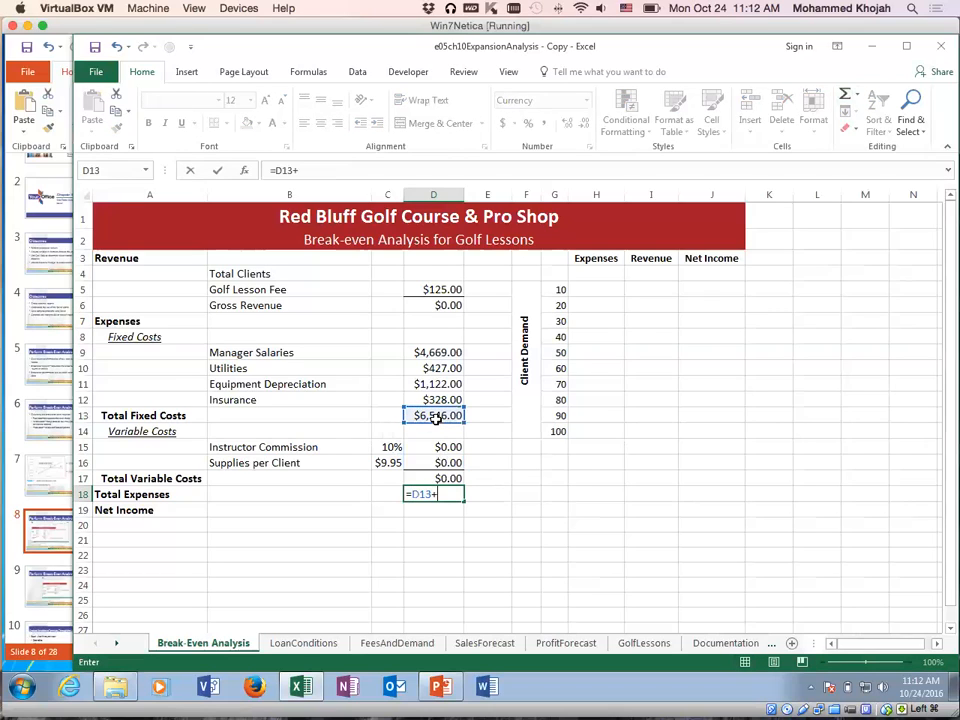
pyautogui.click(447, 479)
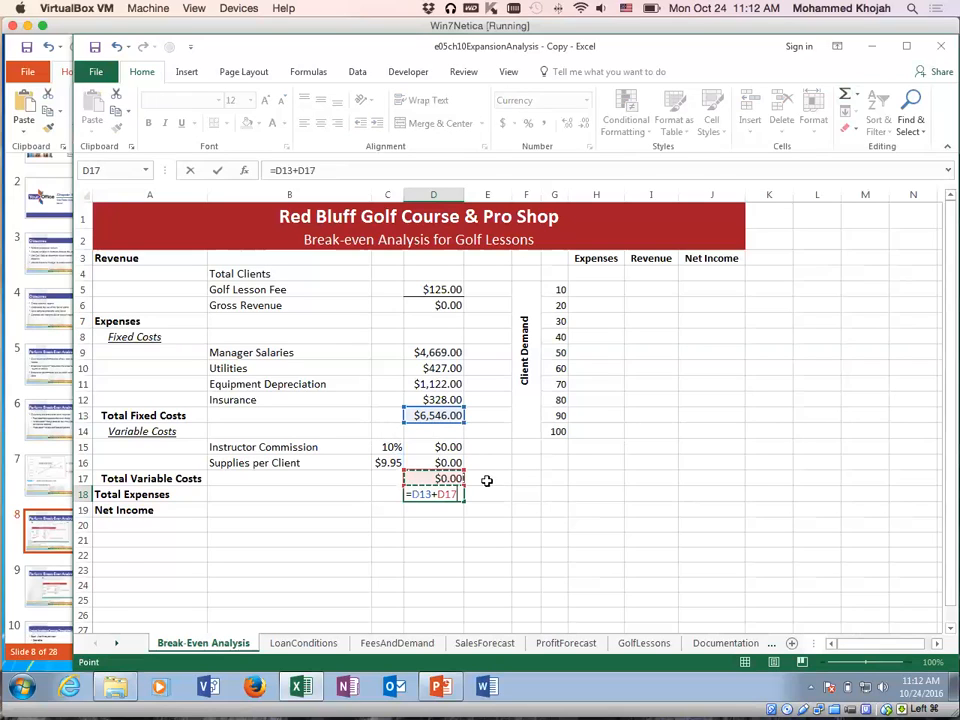
pyautogui.press('Return')
pyautogui.click(435, 494)
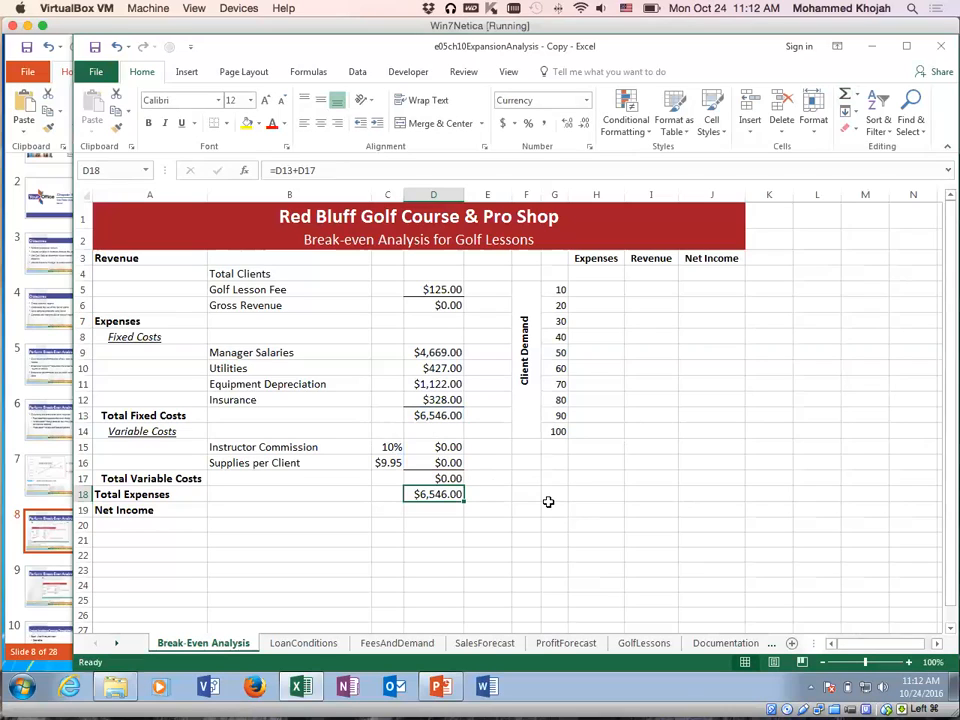
# Review the Total Expenses and supplies cost formulas together with the Supplies per Client rate and Total Clients cells they depend on
pyautogui.click(440, 511)
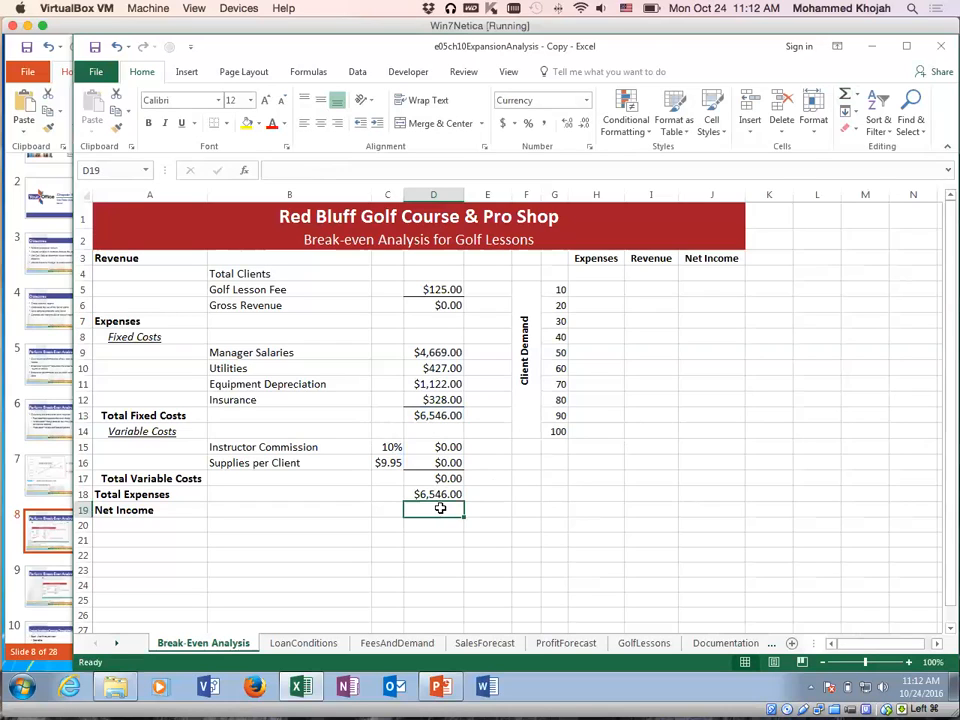
pyautogui.click(440, 494)
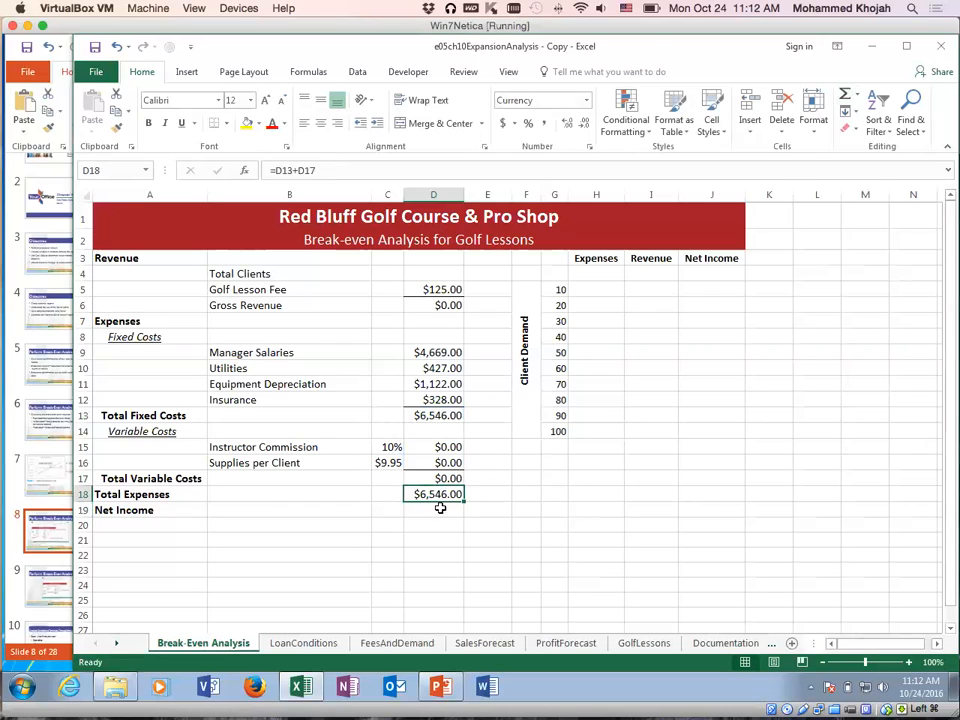
pyautogui.click(443, 463)
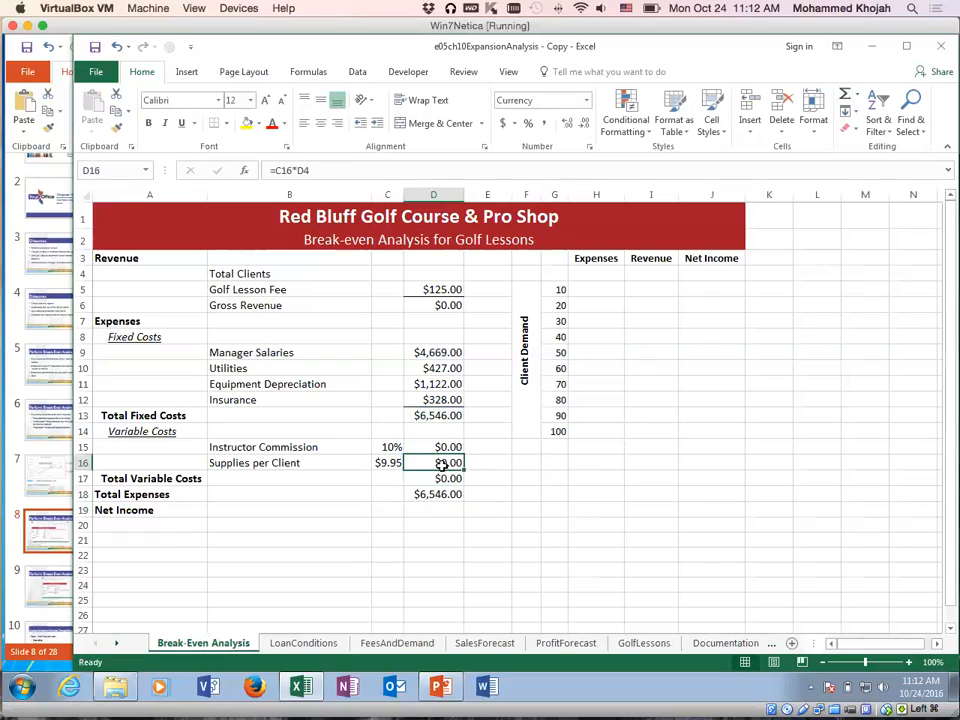
pyautogui.click(387, 462)
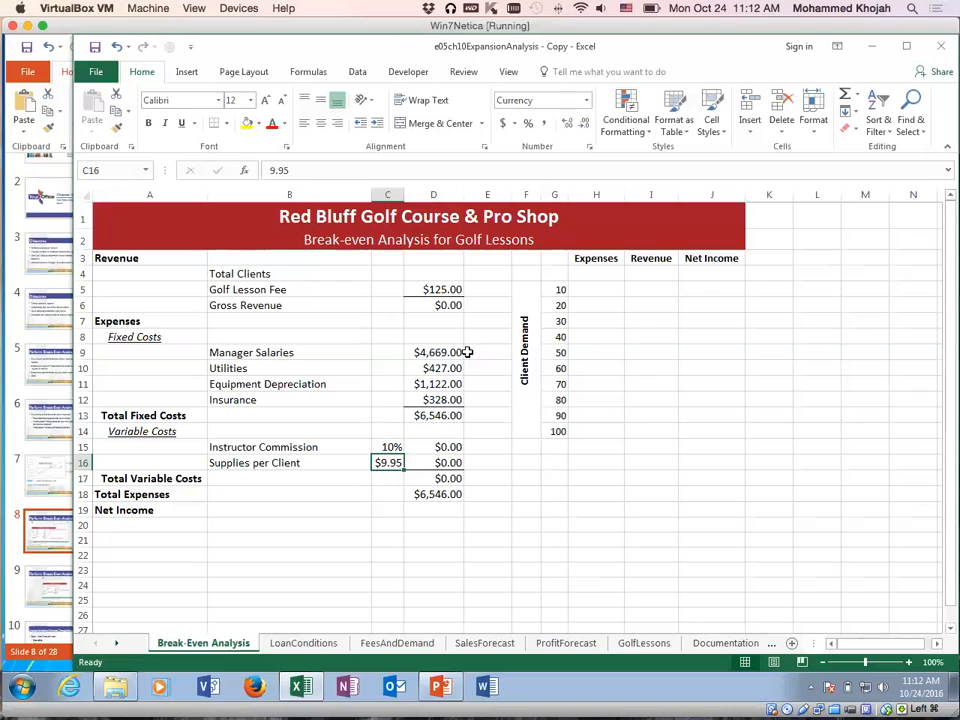
pyautogui.click(436, 273)
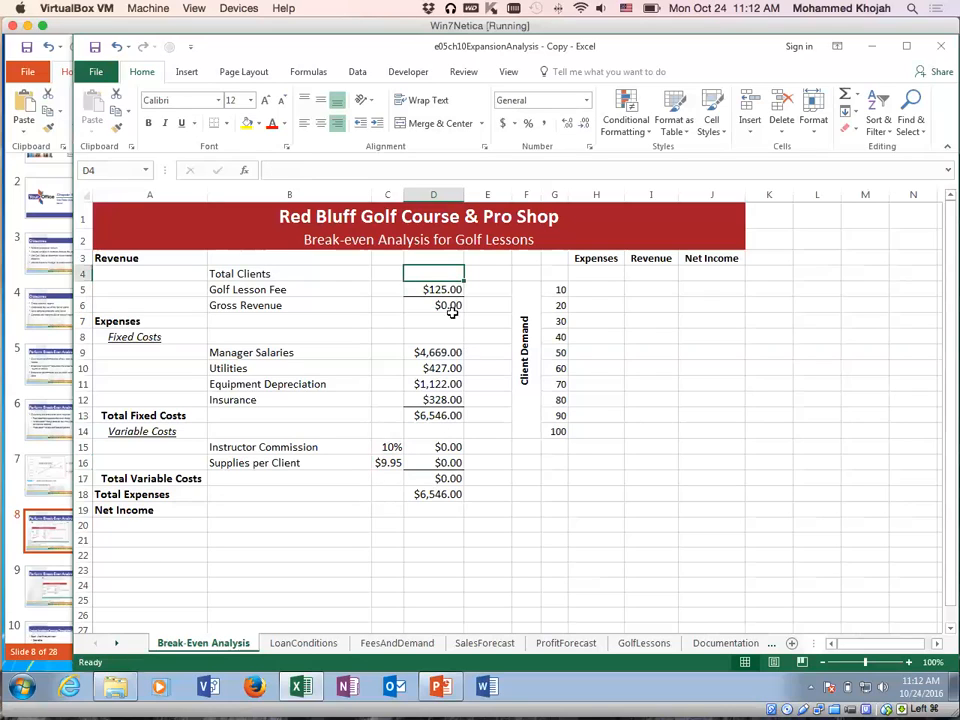
pyautogui.click(441, 495)
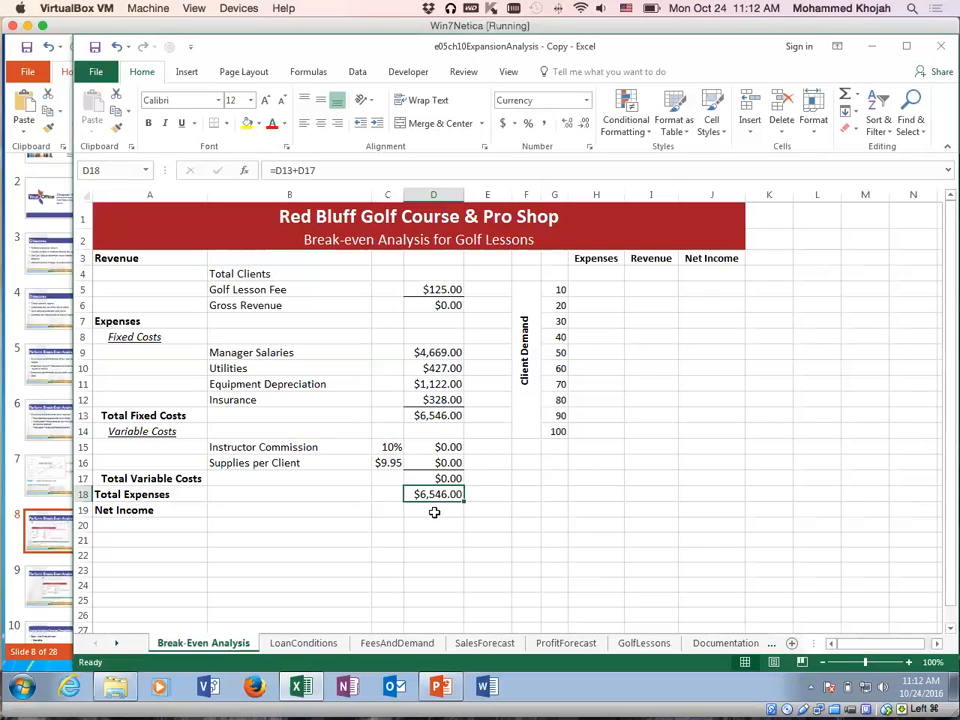
# Calculate Net Income in D19 with =D6-D18, subtracting Total Expenses from Gross Revenue
pyautogui.click(438, 510)
pyautogui.write('=')
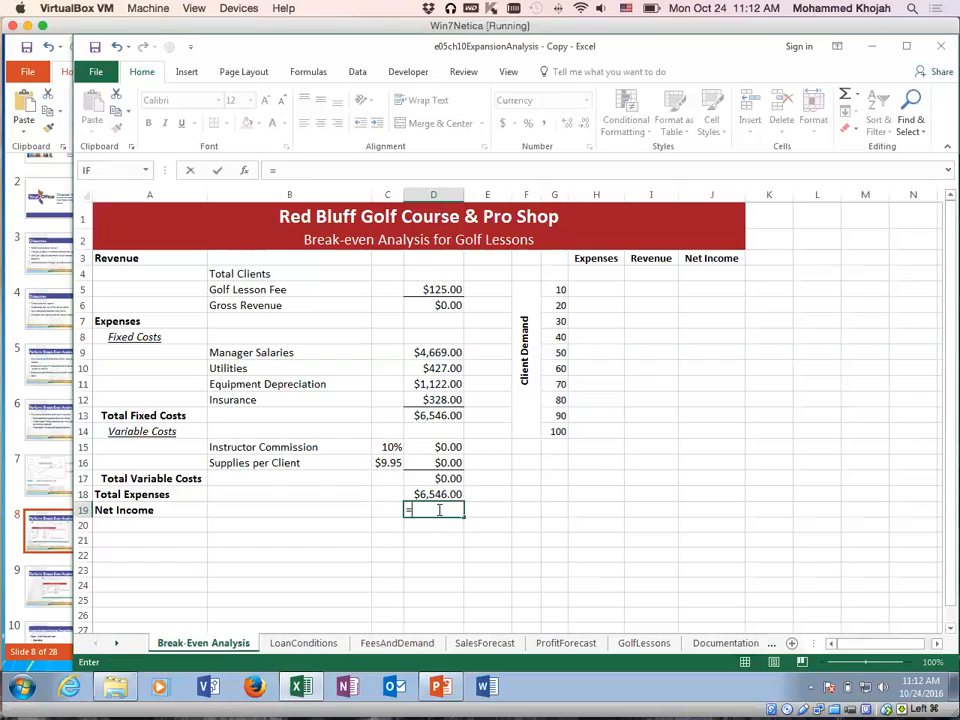
pyautogui.click(434, 305)
pyautogui.write('-')
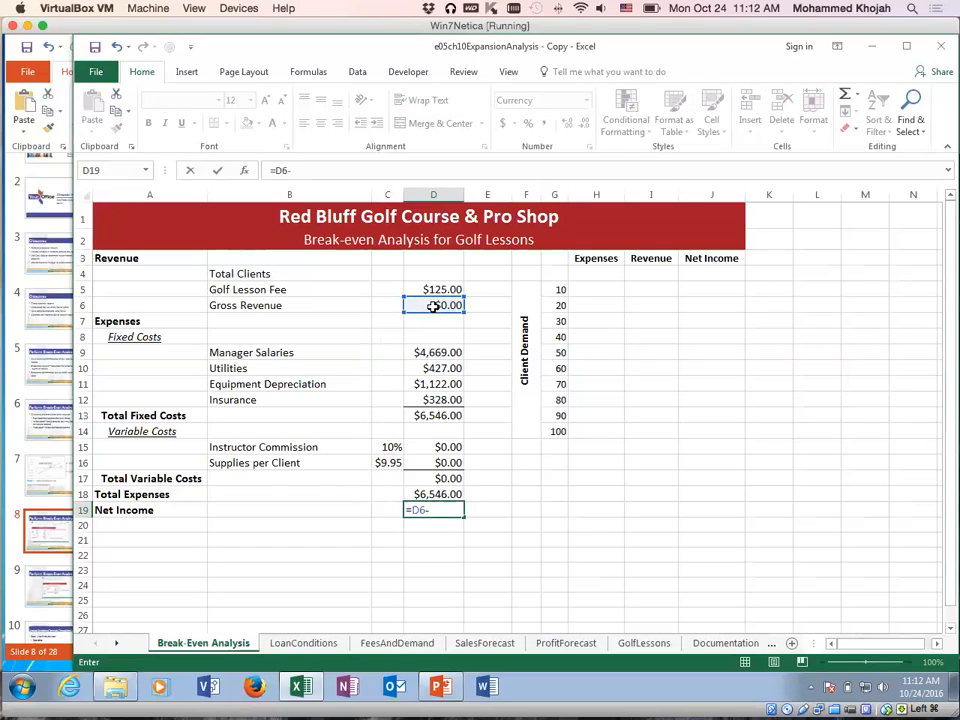
pyautogui.click(442, 495)
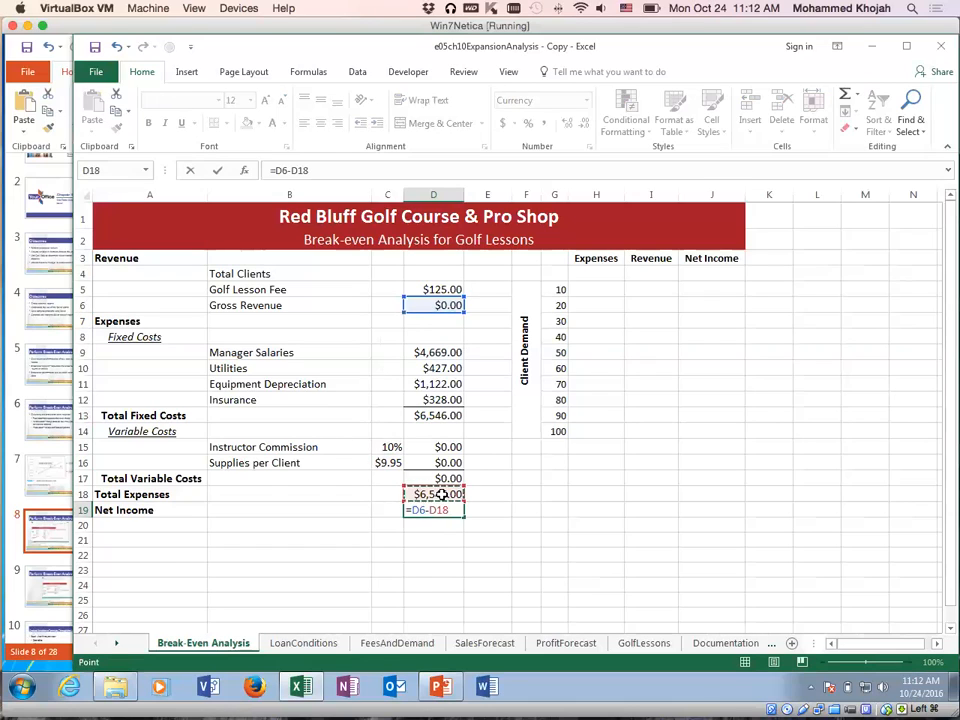
pyautogui.press('Return')
pyautogui.click(442, 510)
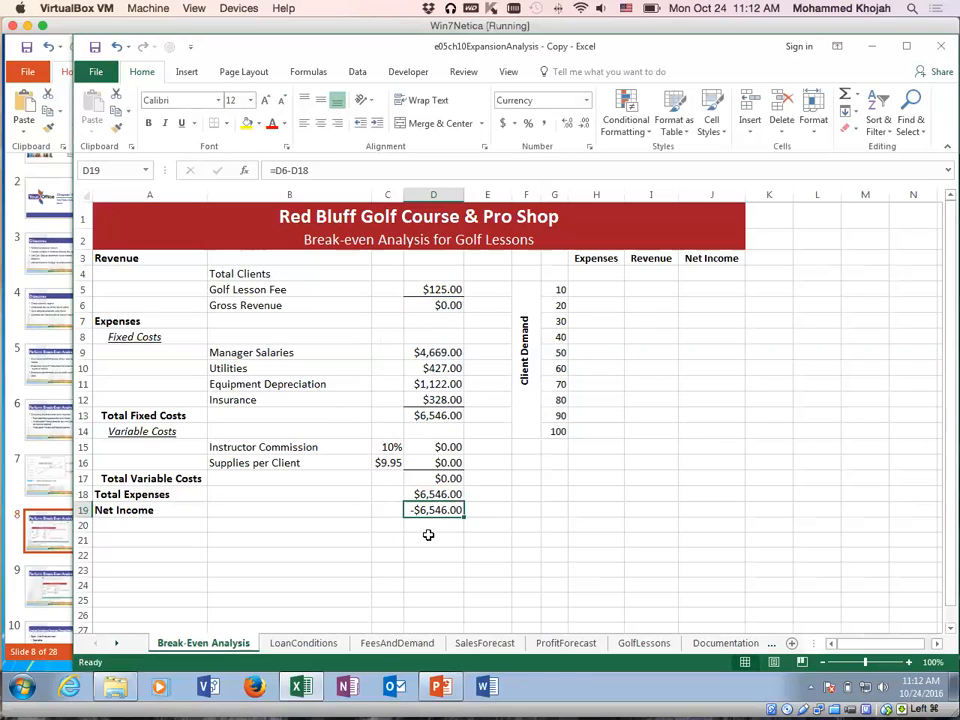
# Enter 10 as Total Clients in D4 and check the effect on Net Income in D19
pyautogui.click(439, 274)
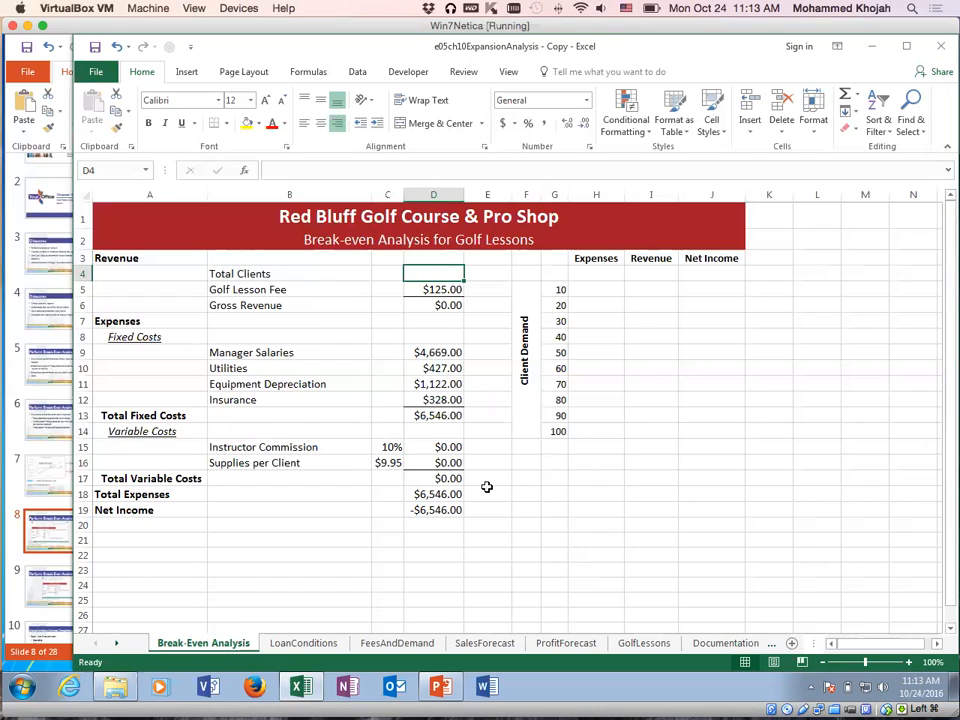
pyautogui.click(435, 510)
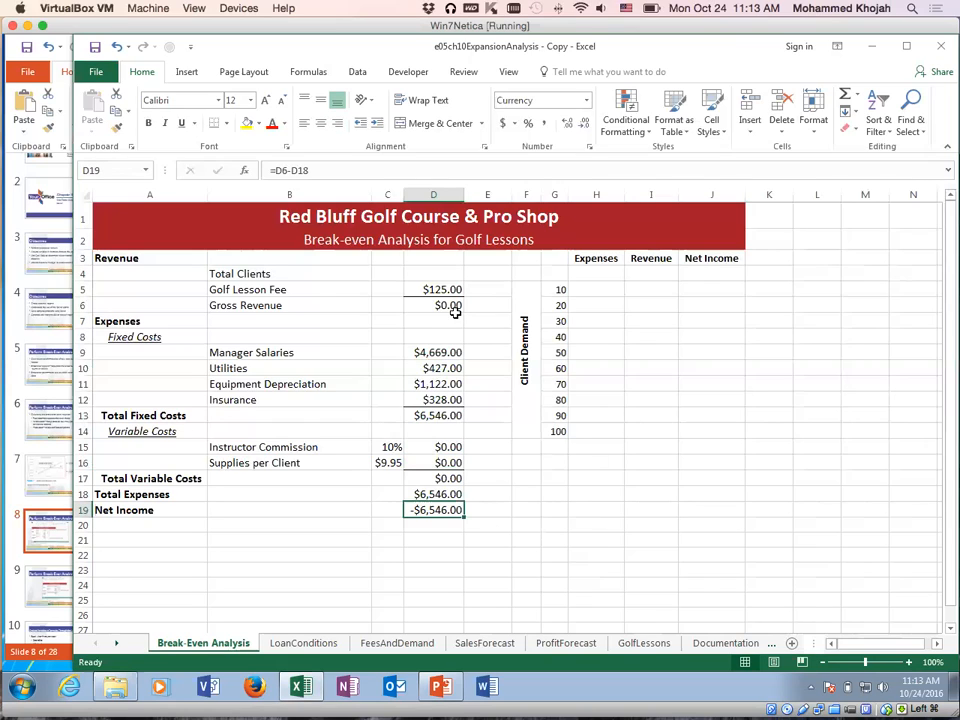
pyautogui.click(433, 274)
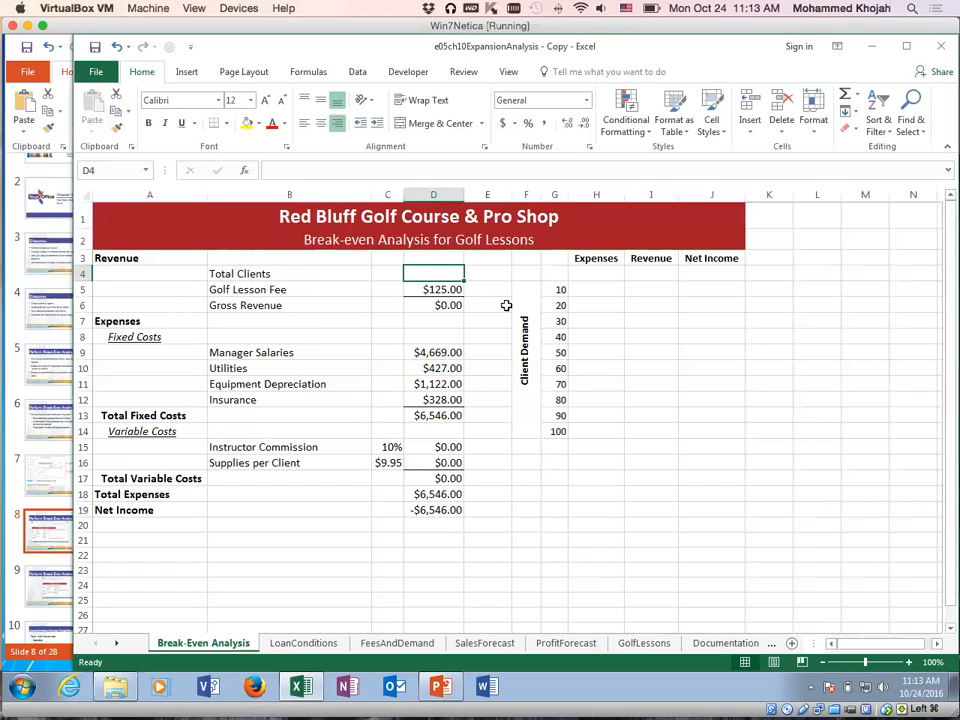
pyautogui.write('10')
pyautogui.press('Return')
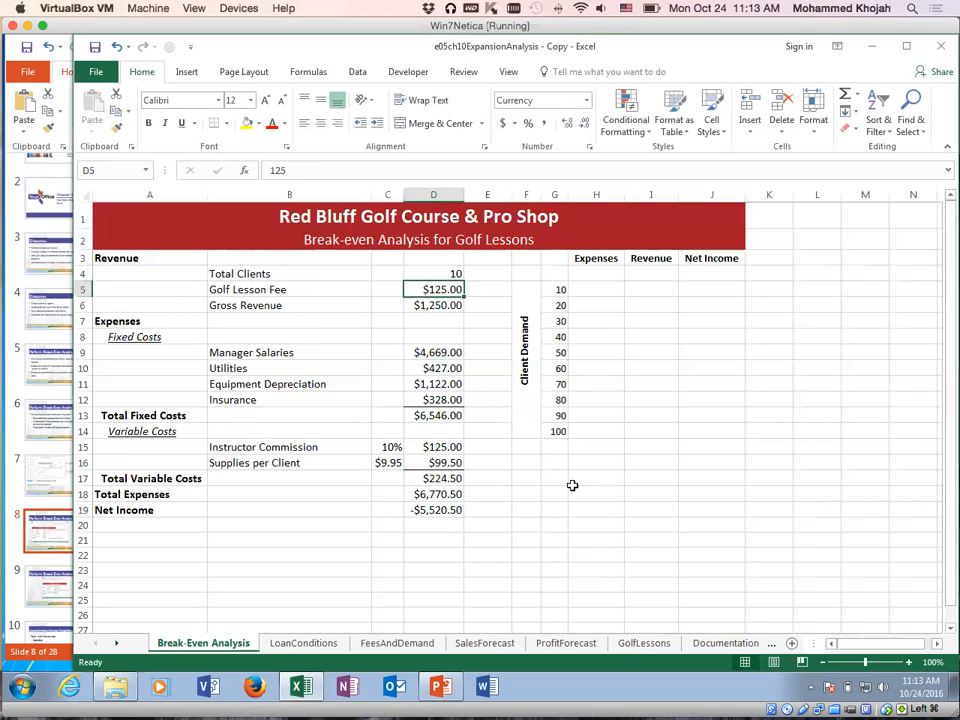
pyautogui.click(452, 510)
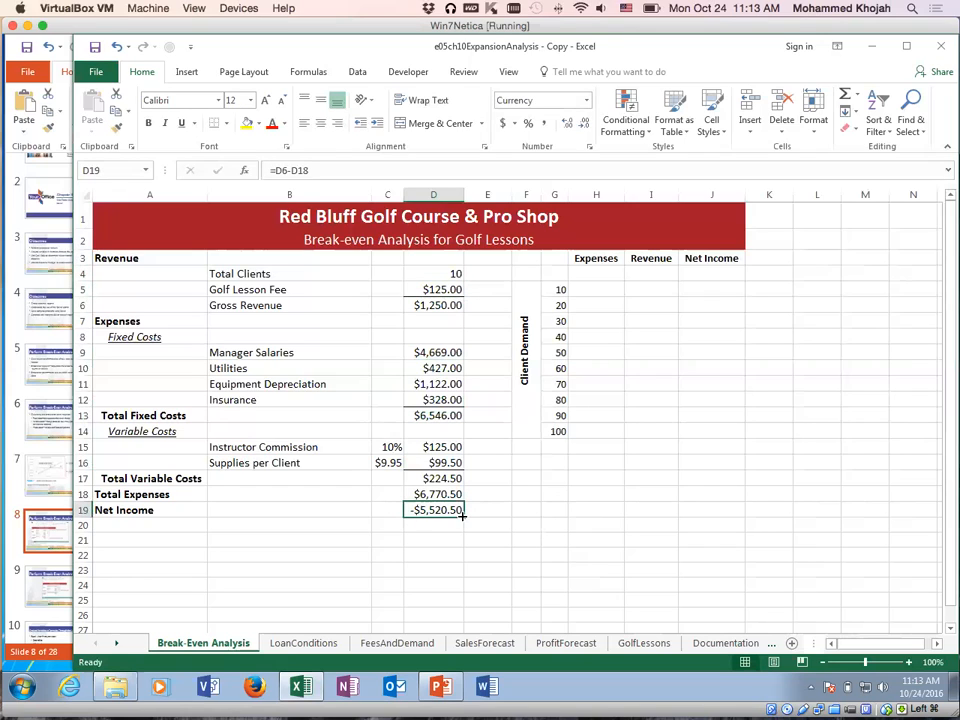
# Try 60 and 70 as Total Clients in D4, checking Net Income in D19 after each value
pyautogui.click(427, 276)
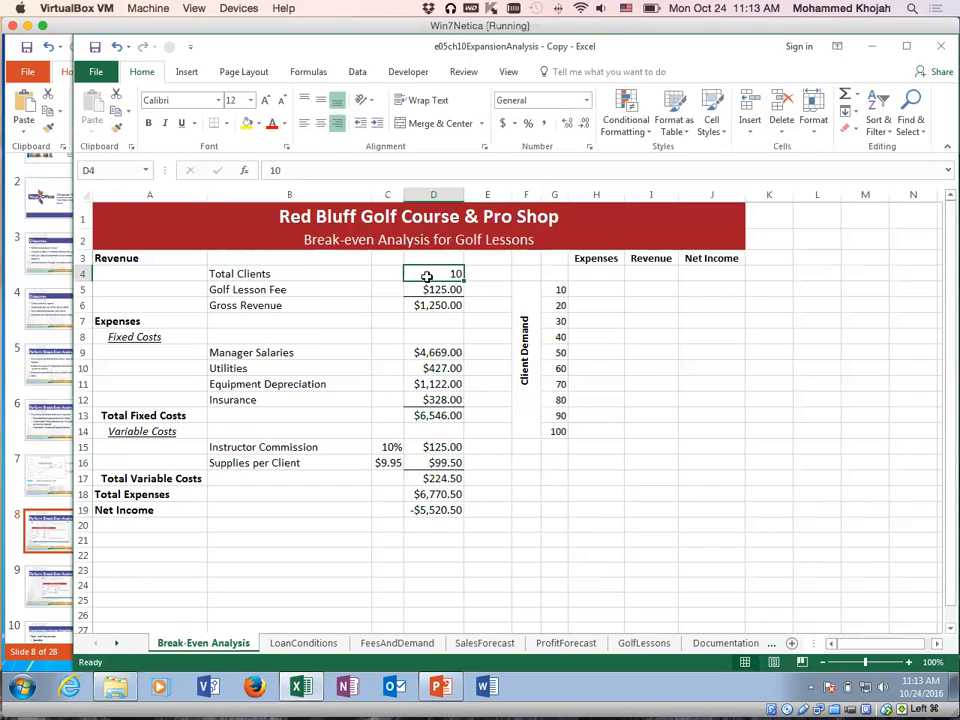
pyautogui.write('60')
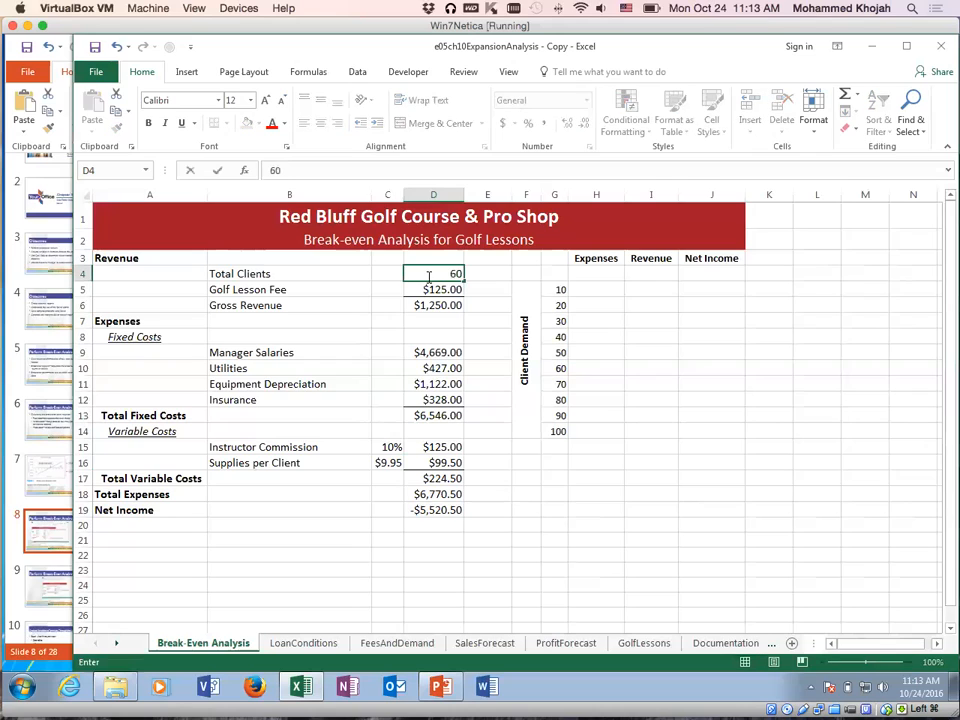
pyautogui.press('Return')
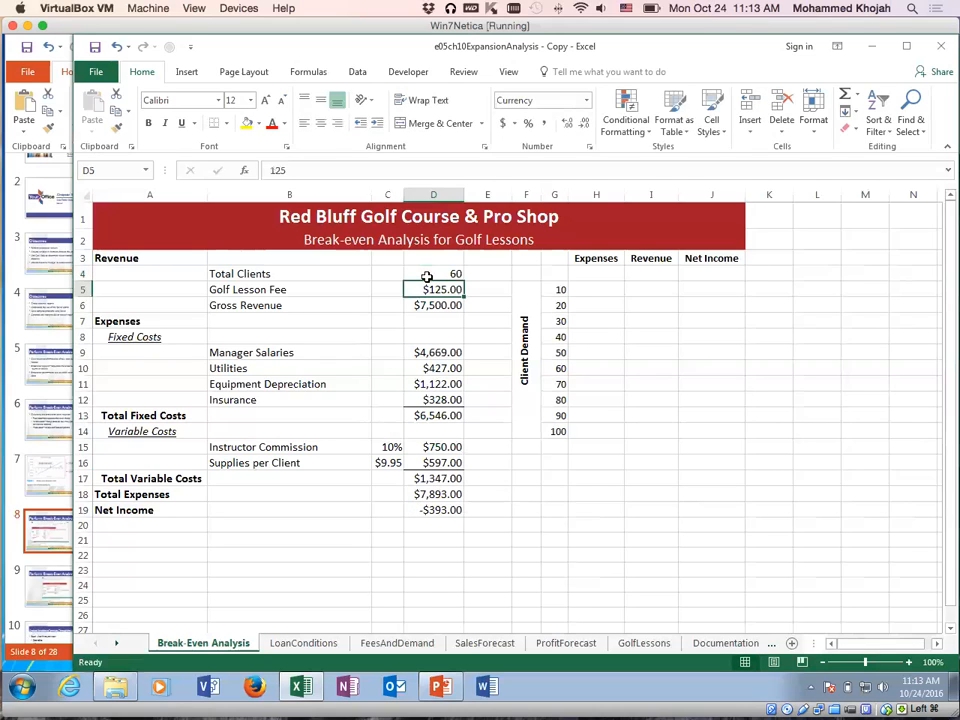
pyautogui.click(452, 509)
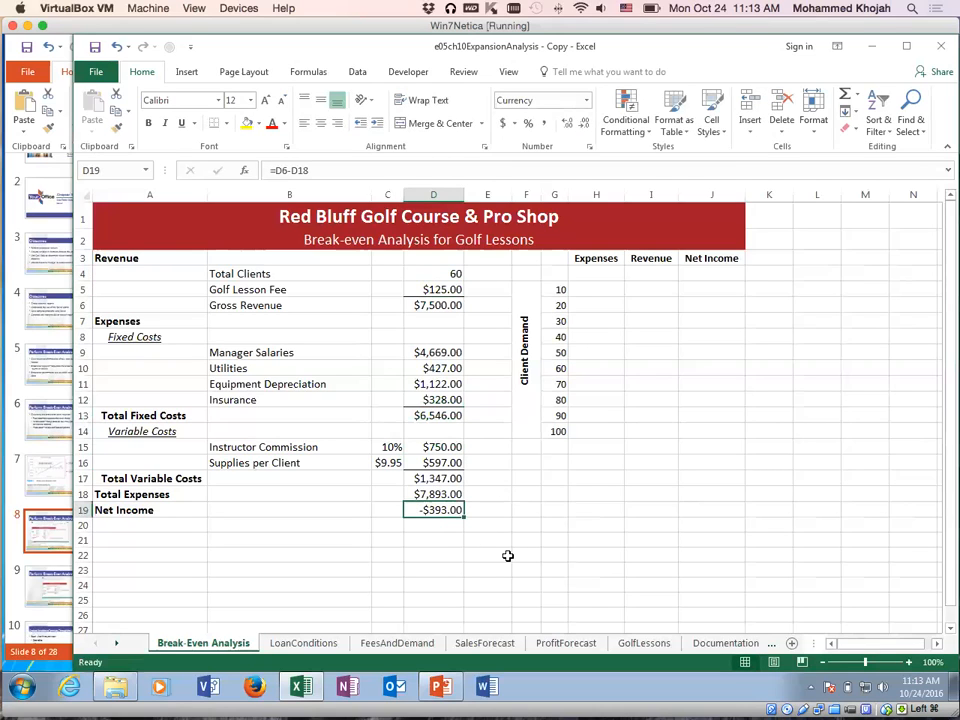
pyautogui.click(430, 273)
pyautogui.write('70')
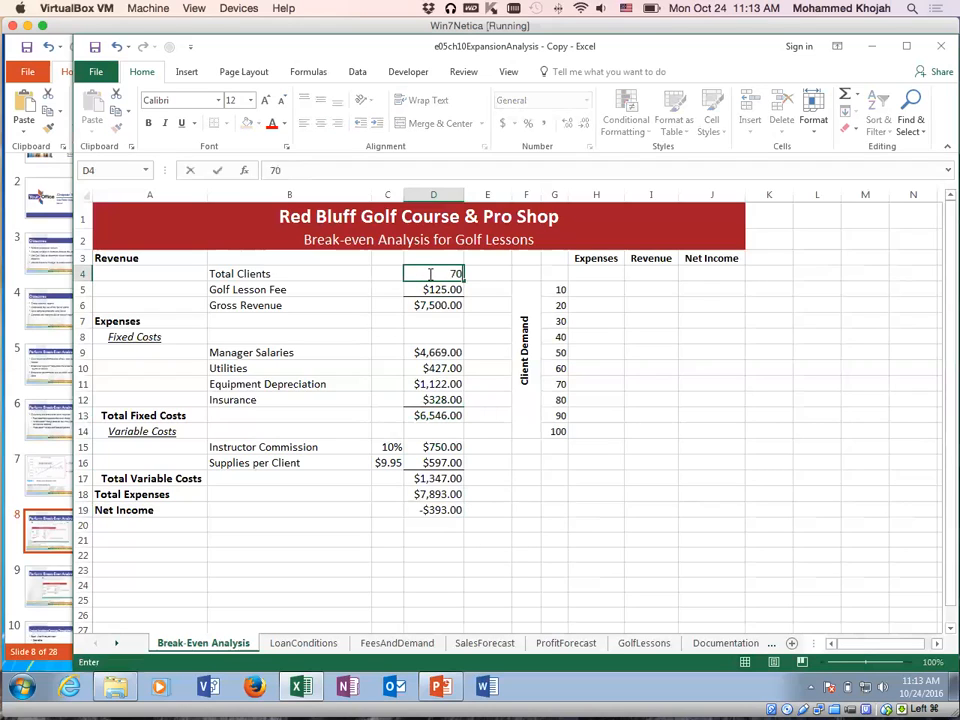
pyautogui.press('Return')
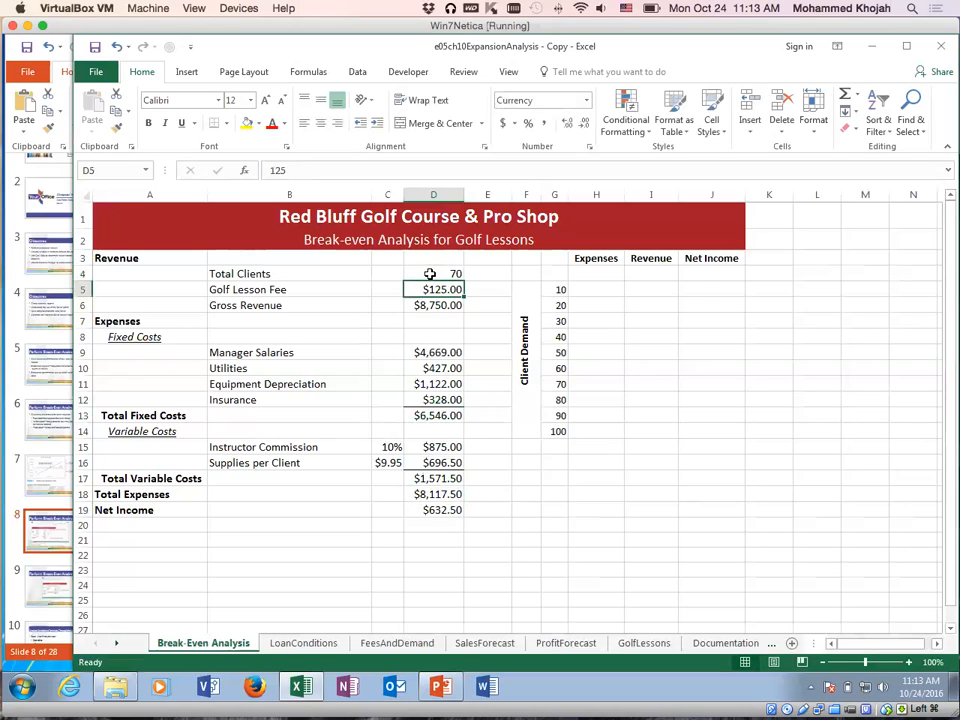
pyautogui.click(446, 510)
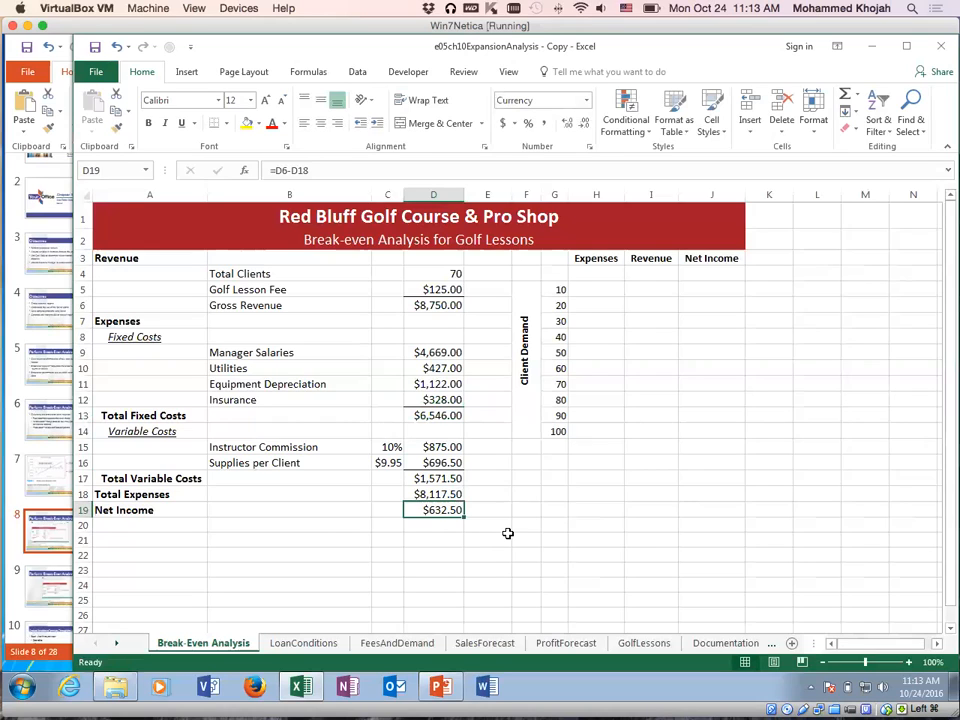
# Try 65 and 63 as Total Clients in D4, checking Net Income in D19 after each value
pyautogui.click(427, 277)
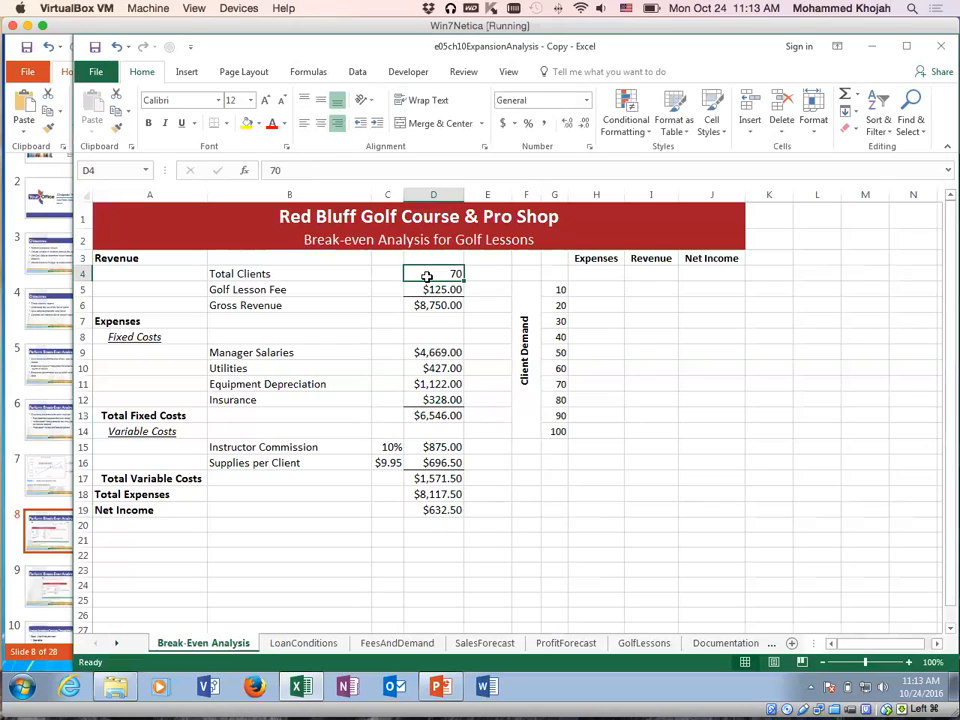
pyautogui.write('65')
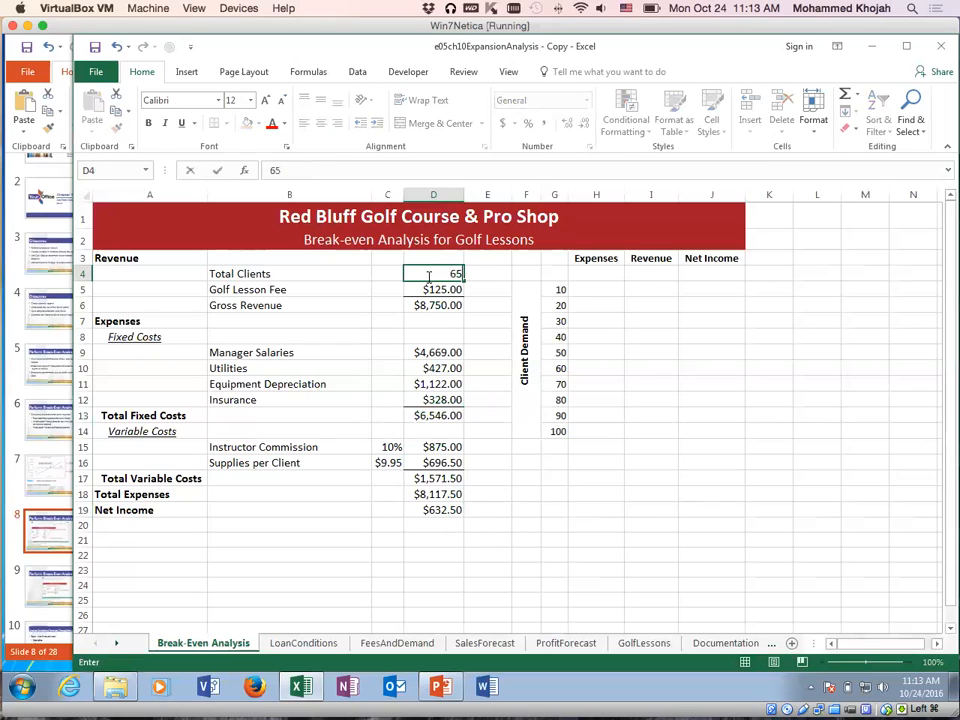
pyautogui.press('Return')
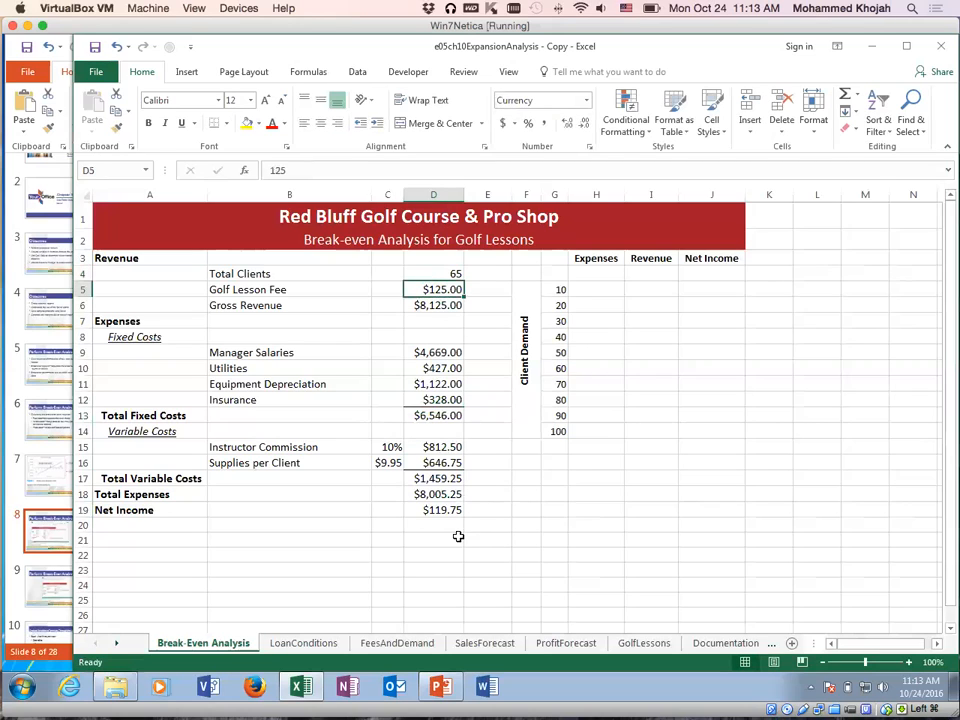
pyautogui.click(440, 510)
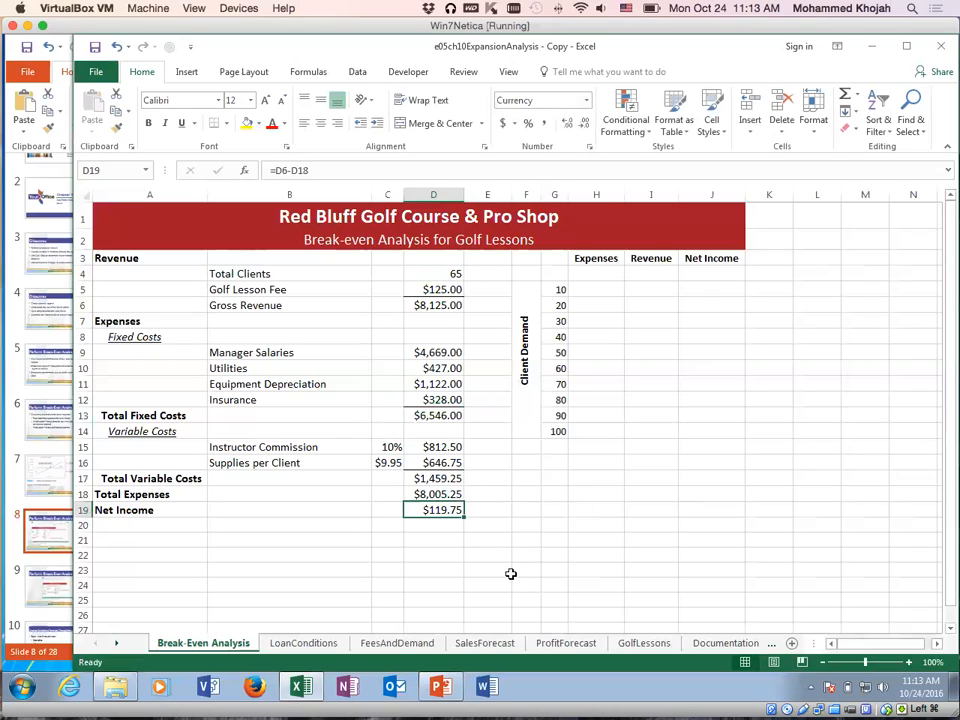
pyautogui.click(435, 274)
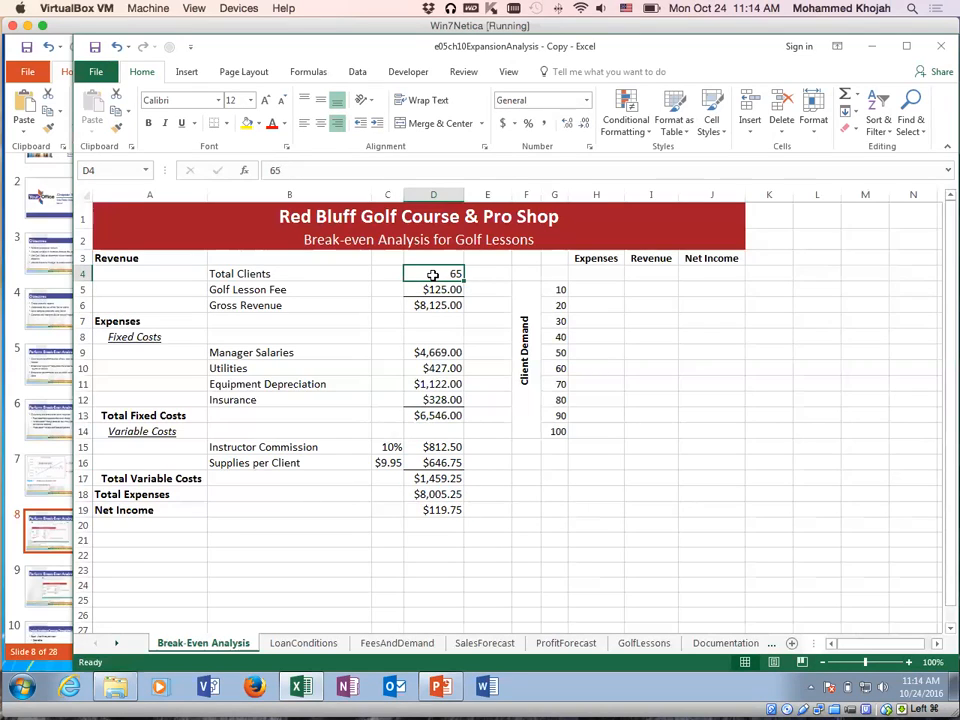
pyautogui.write('63')
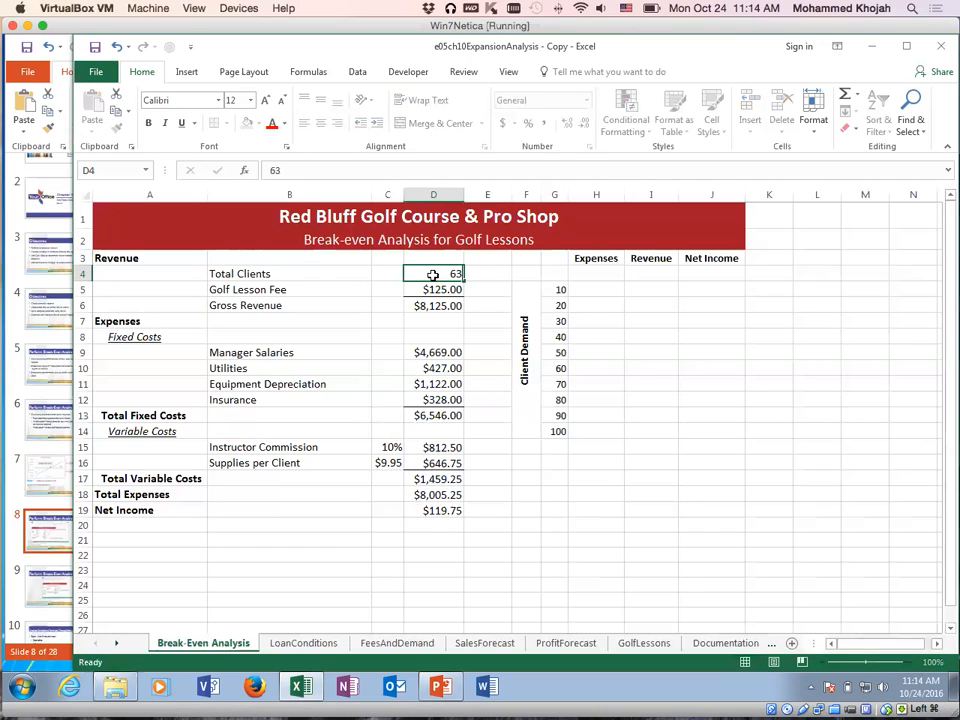
pyautogui.press('Return')
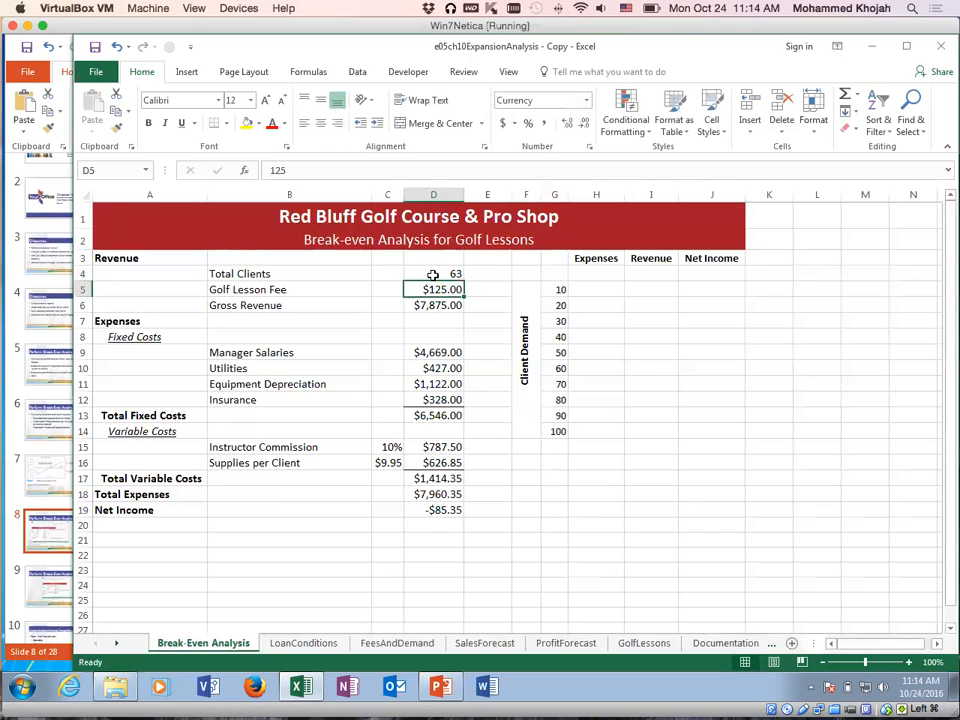
pyautogui.click(425, 510)
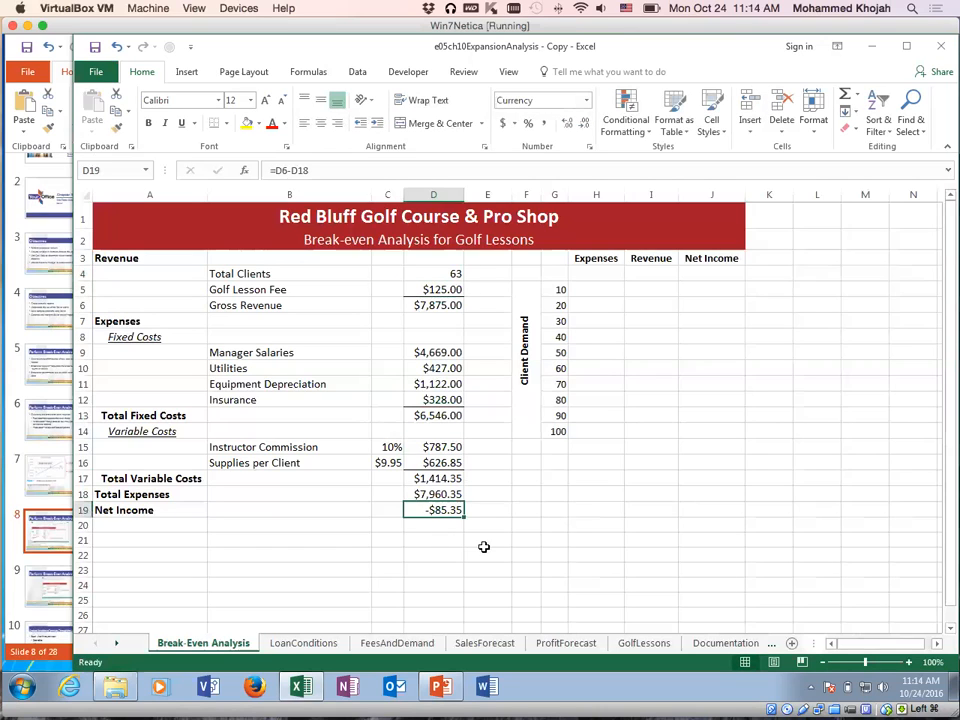
# Set Total Clients in D4 to 64 and check Net Income in D19
pyautogui.click(431, 274)
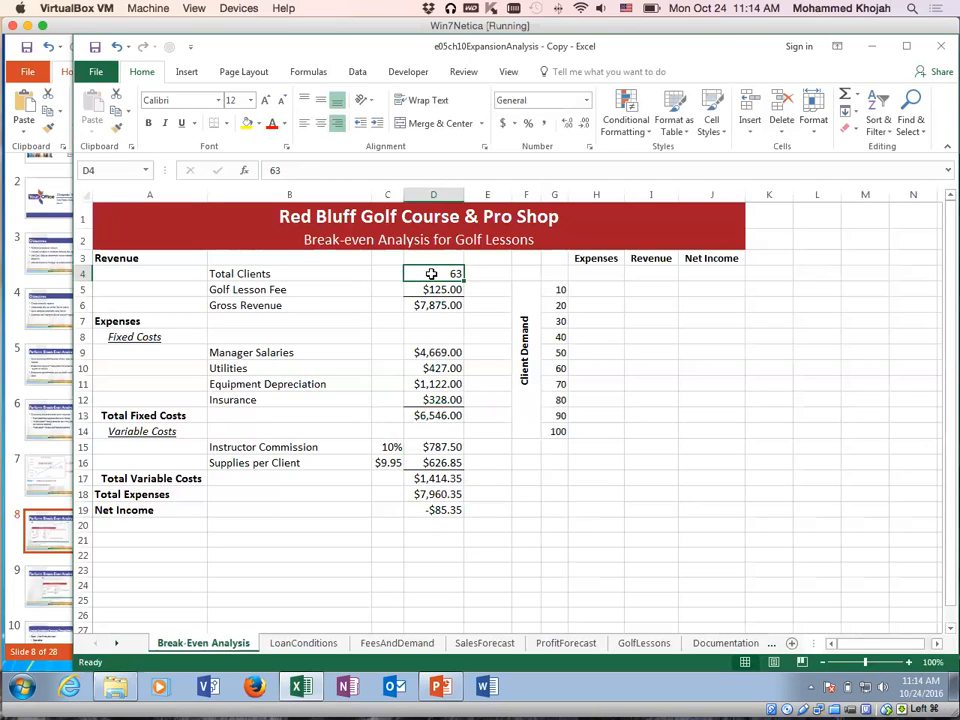
pyautogui.write('64')
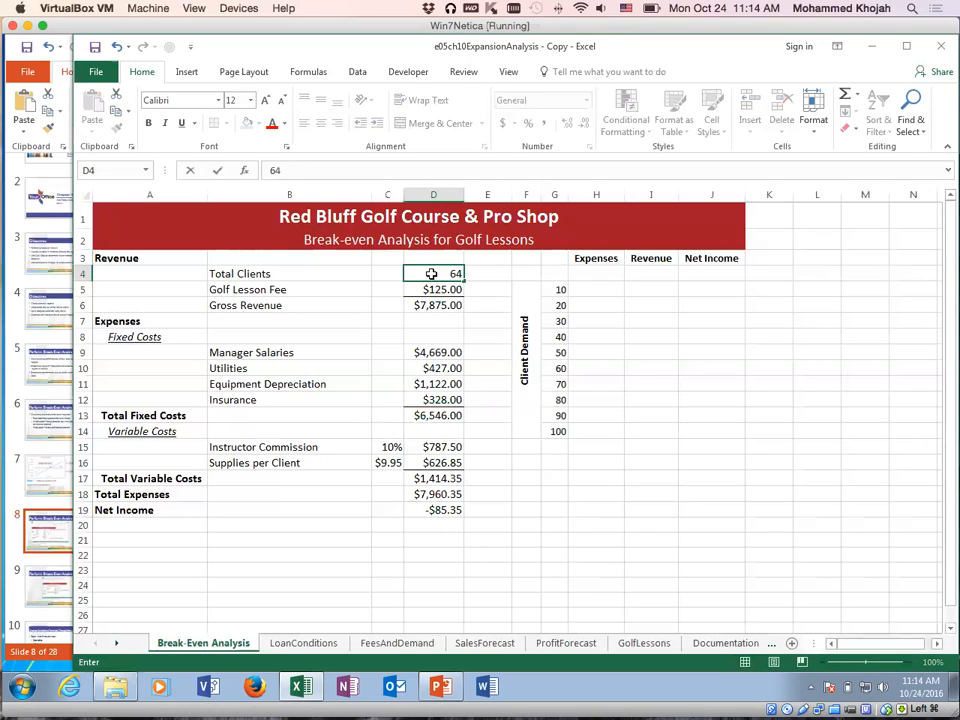
pyautogui.press('Return')
pyautogui.click(446, 510)
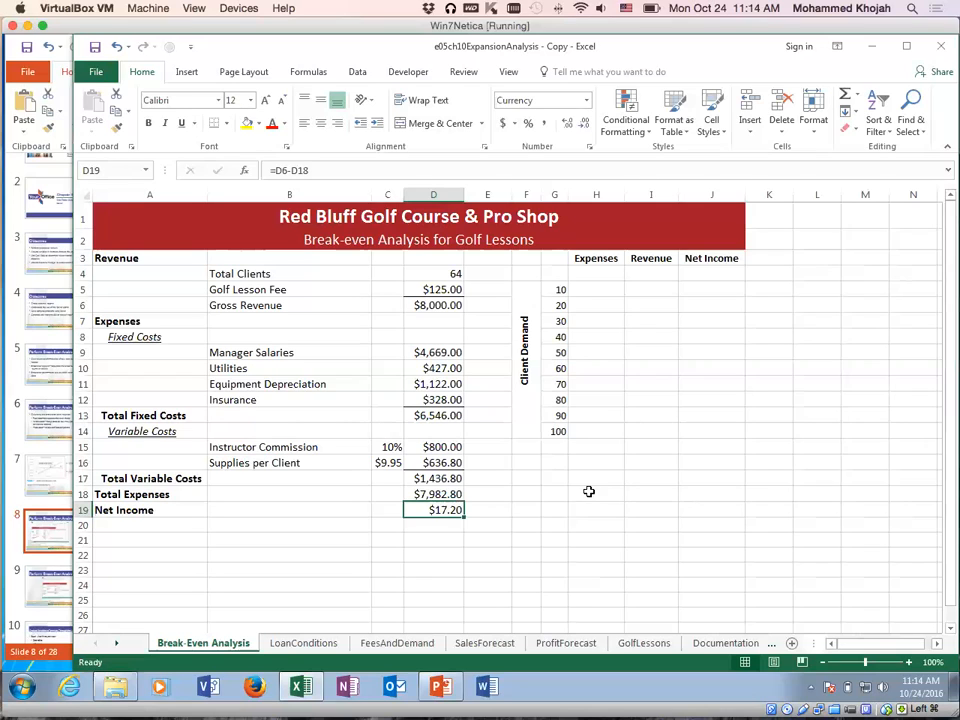
# Review the Total Clients value and the formulas for Gross Revenue, Total Fixed Costs, both variable costs and their total, Total Expenses and Net Income
pyautogui.click(422, 276)
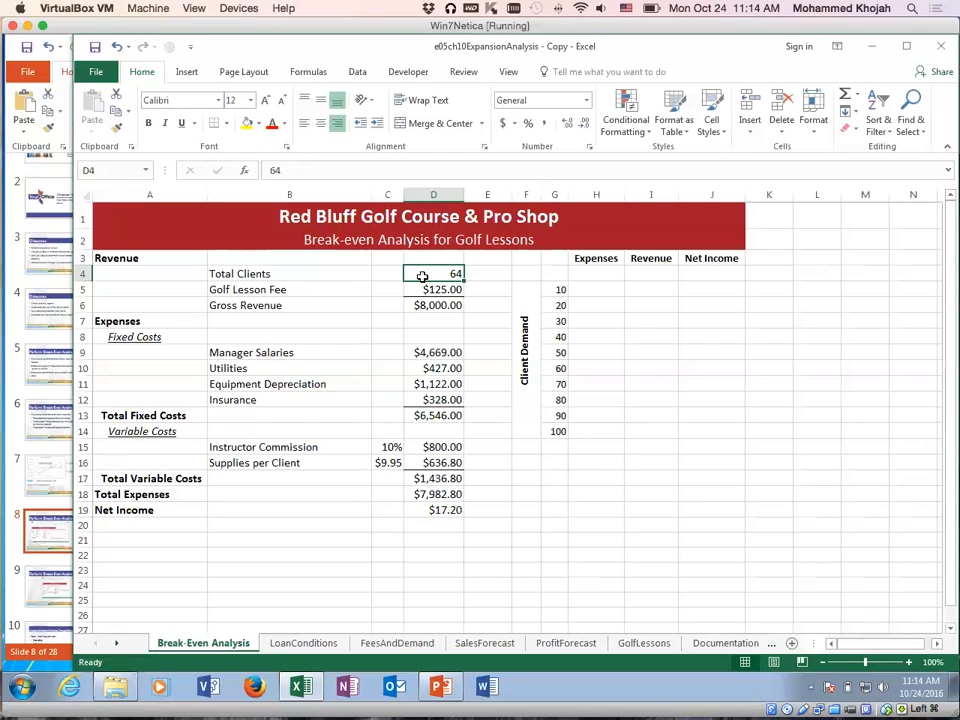
pyautogui.click(425, 307)
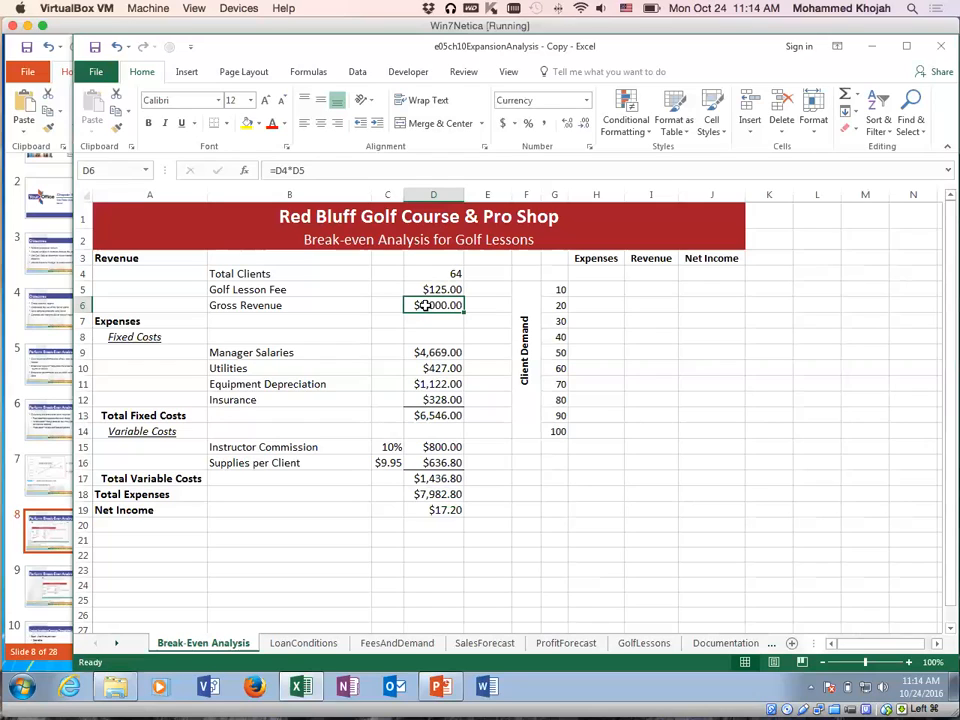
pyautogui.click(427, 417)
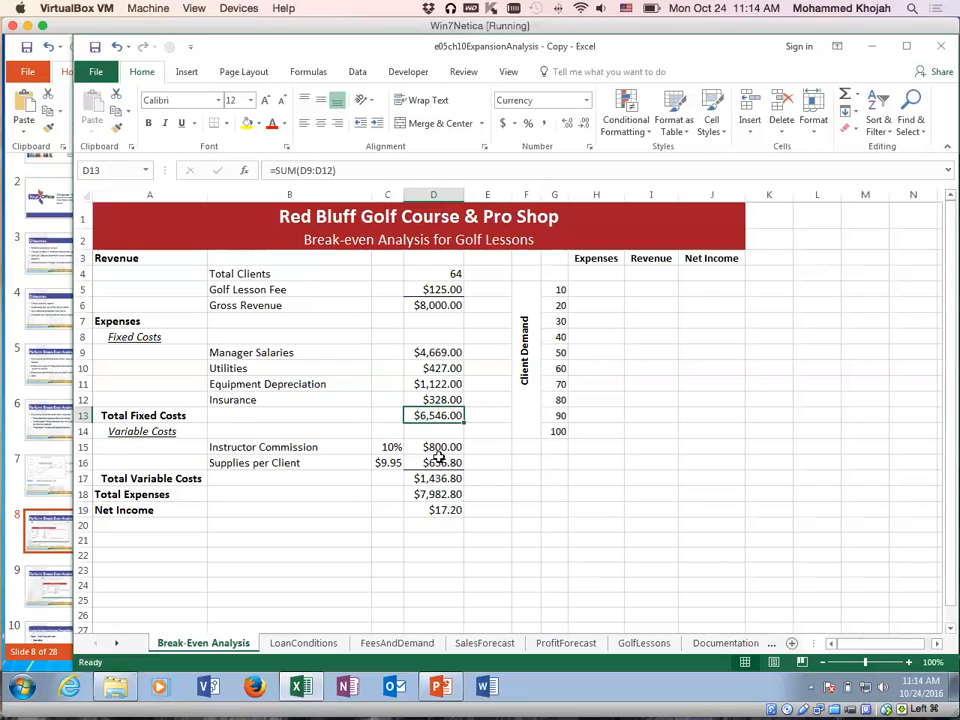
pyautogui.click(439, 449)
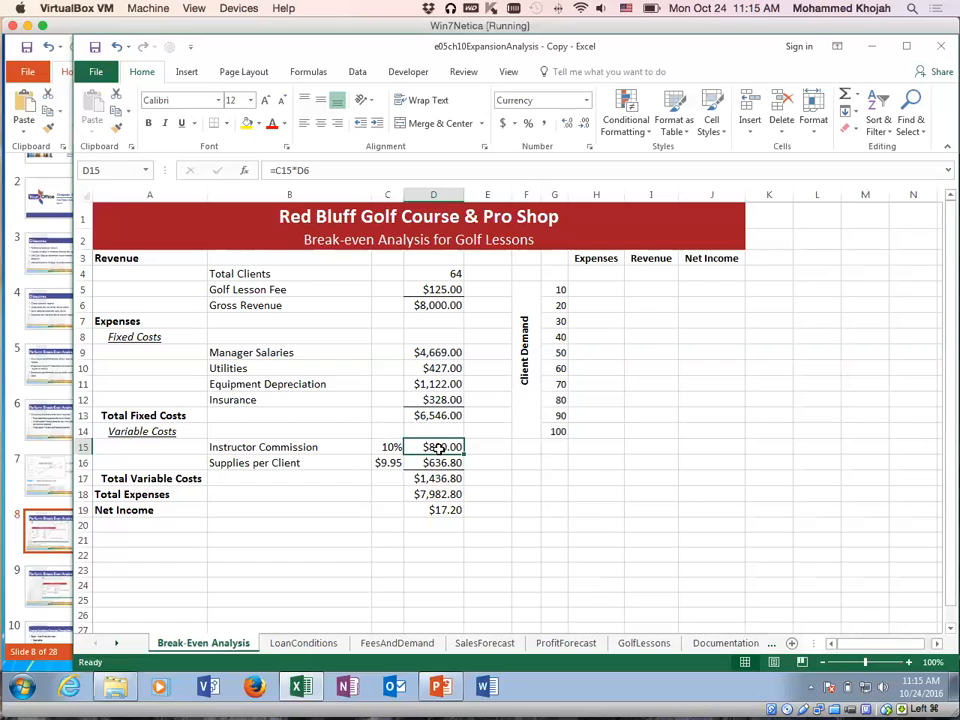
pyautogui.click(444, 463)
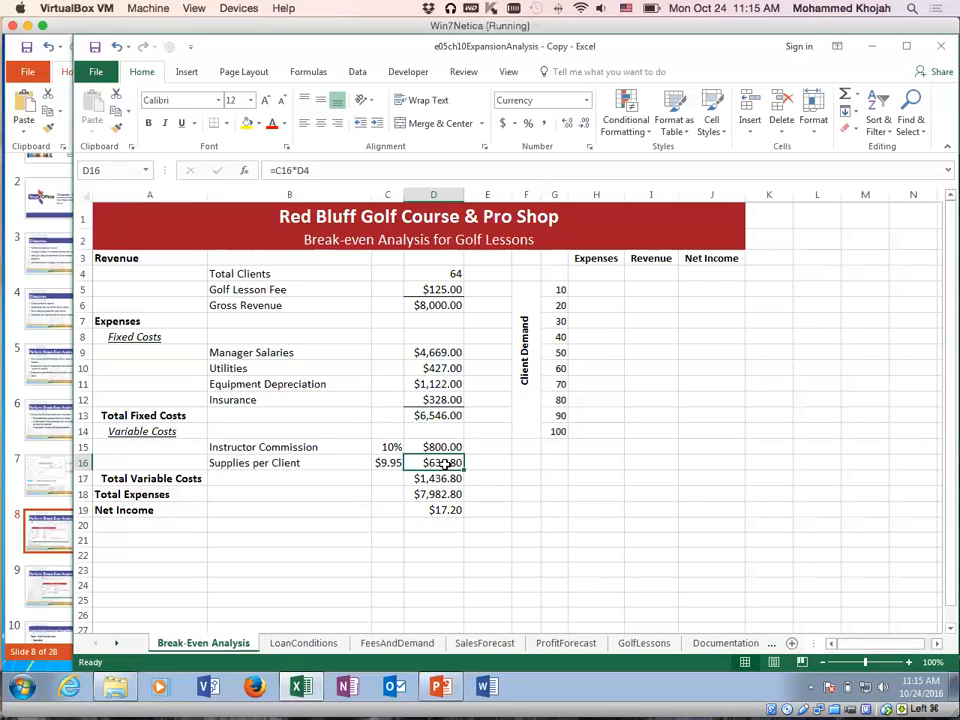
pyautogui.click(450, 479)
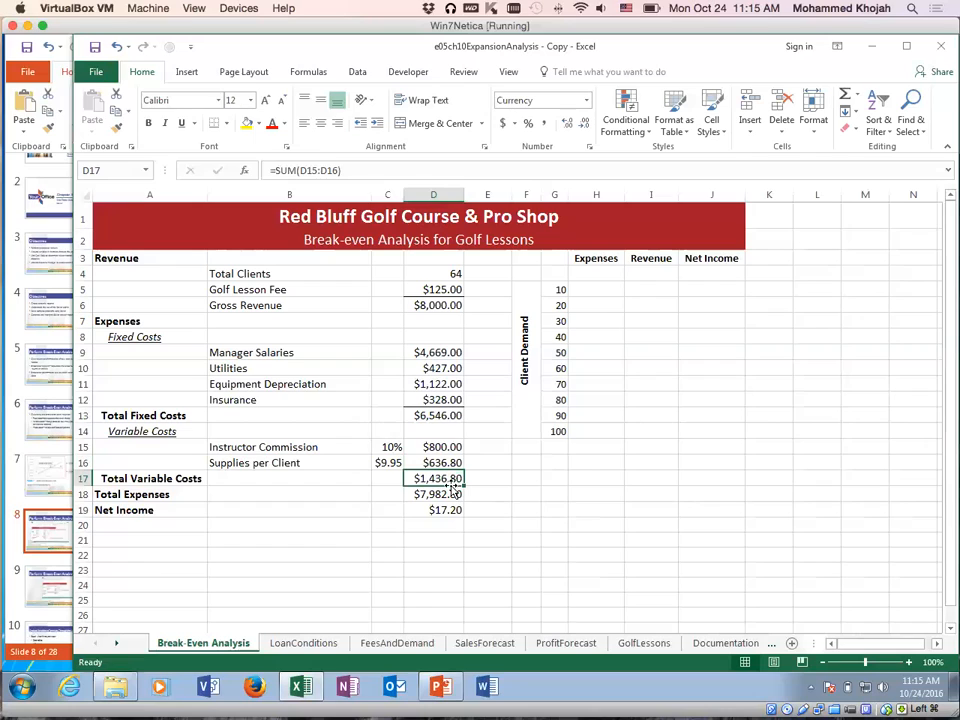
pyautogui.click(443, 494)
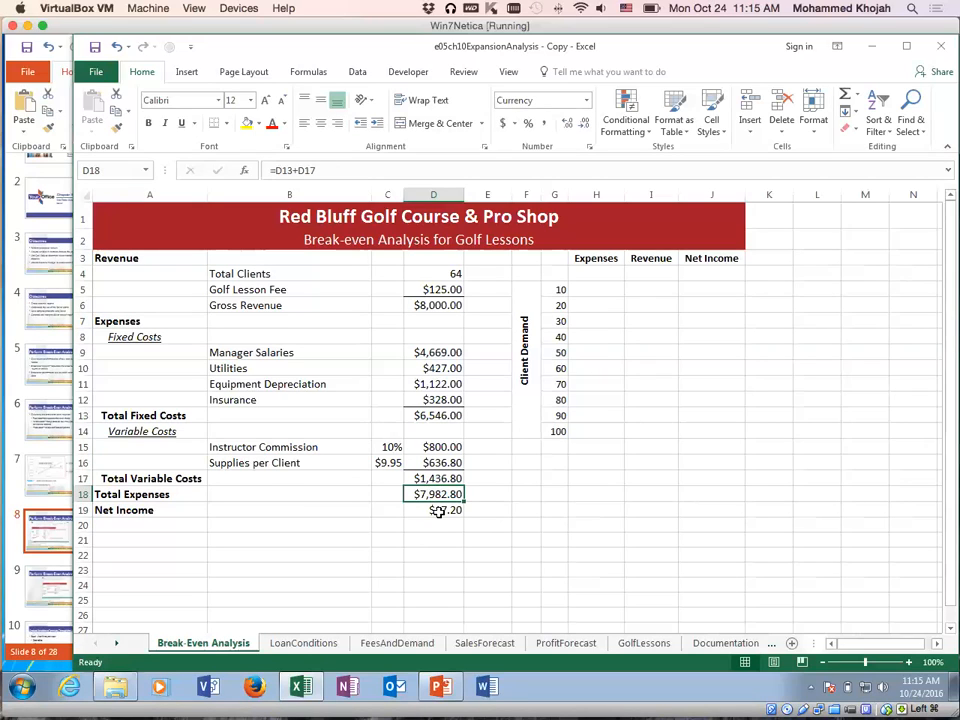
pyautogui.click(438, 511)
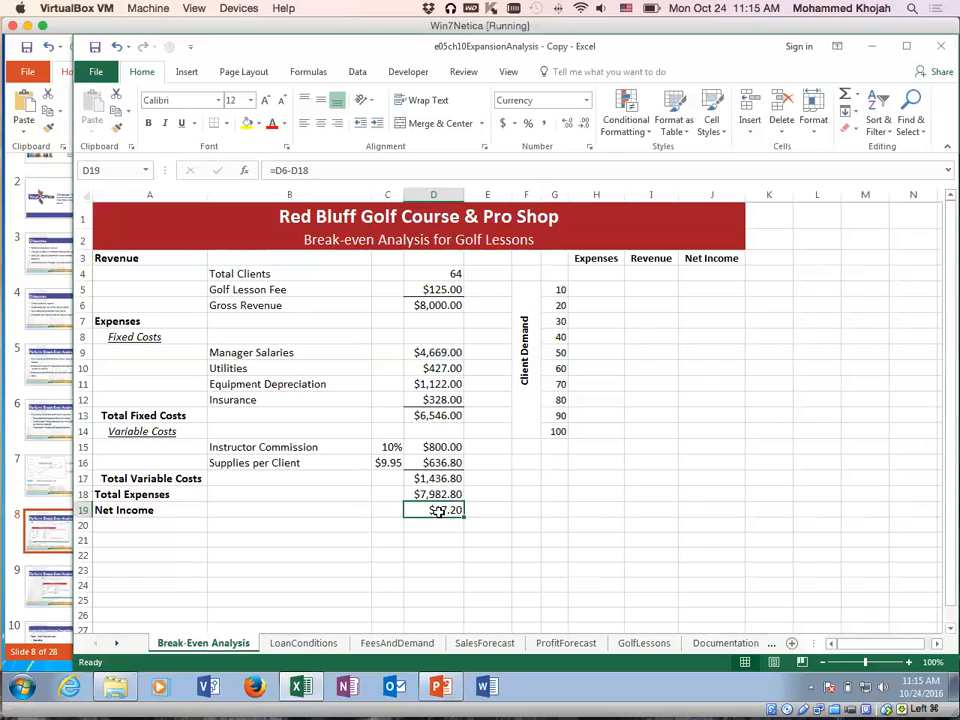
pyautogui.click(431, 273)
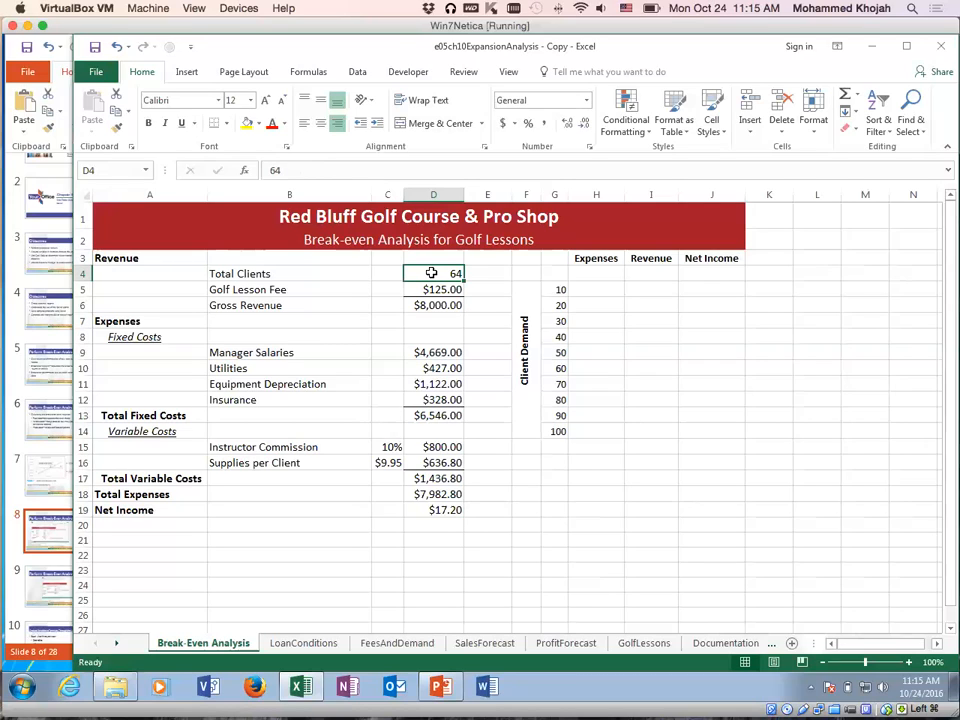
pyautogui.click(356, 73)
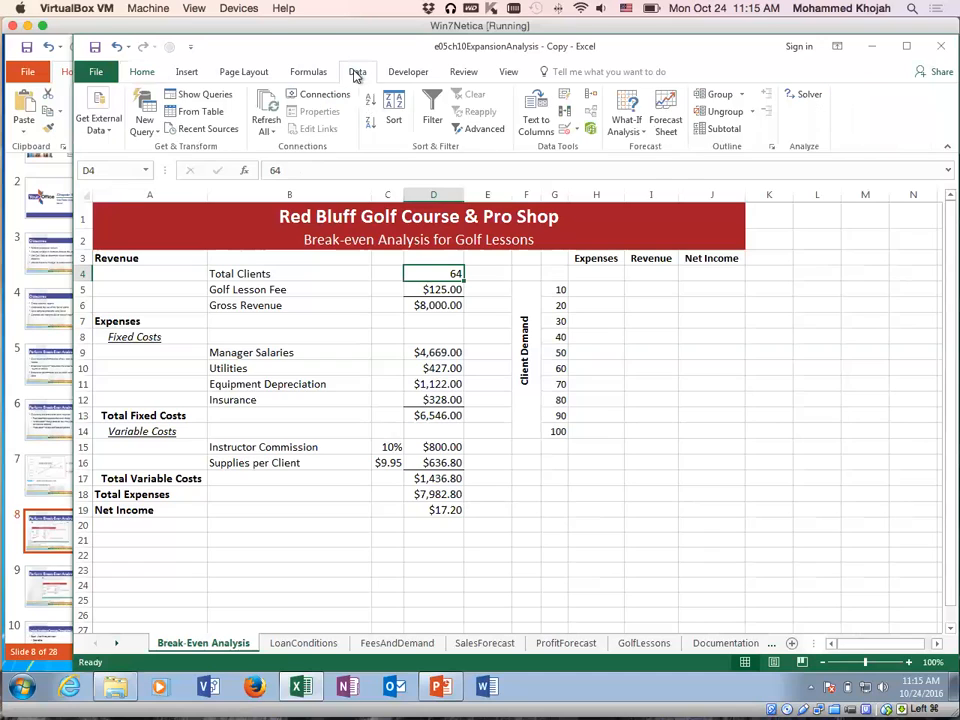
pyautogui.click(627, 125)
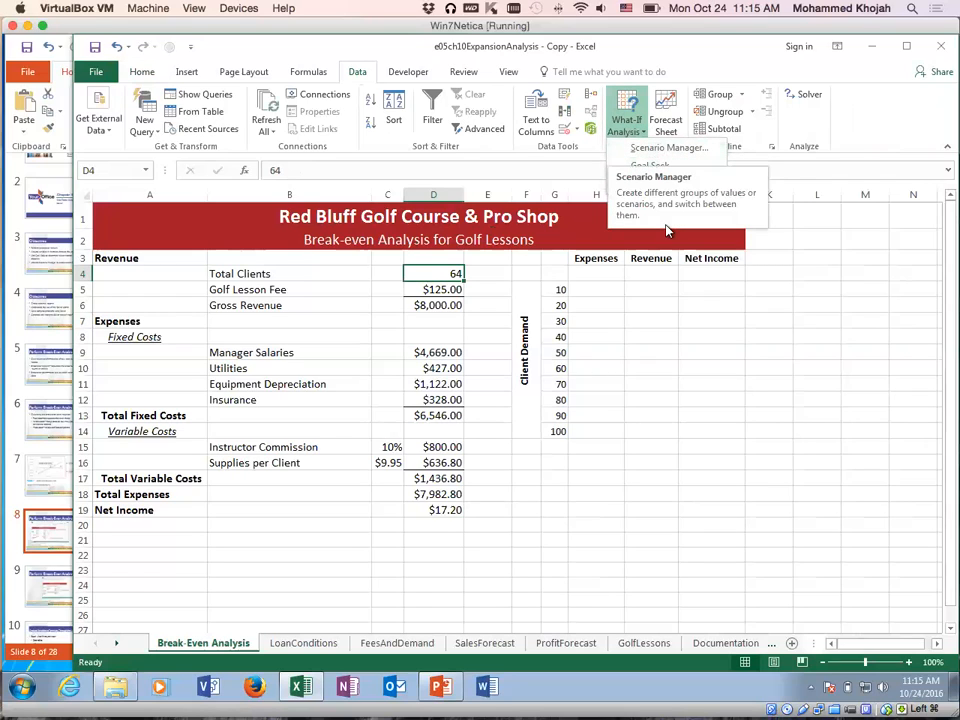
pyautogui.click(417, 371)
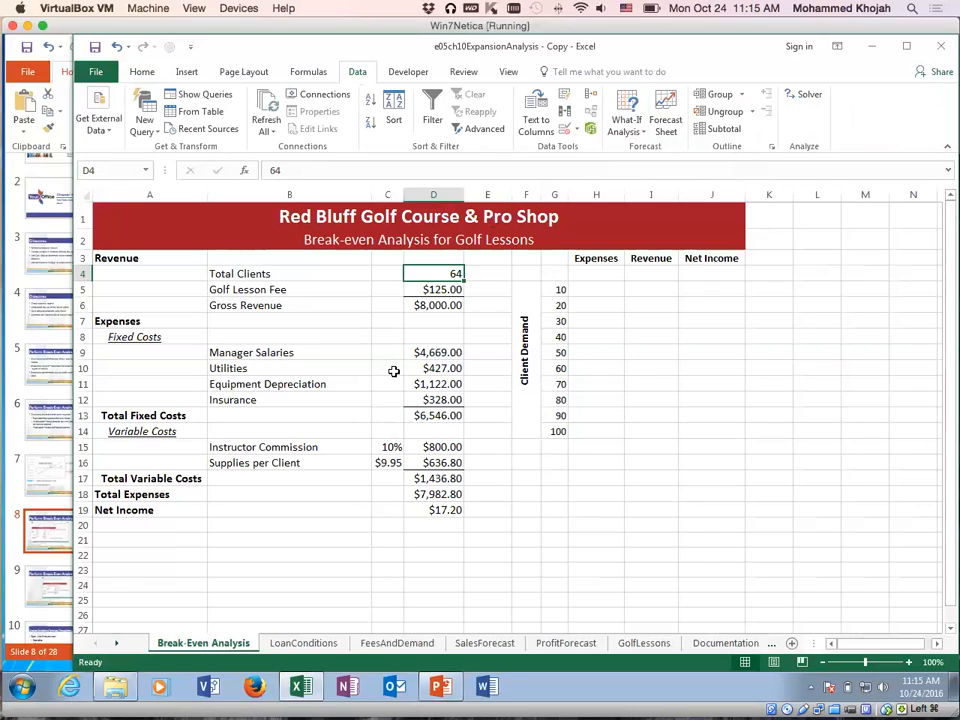
pyautogui.click(428, 292)
pyautogui.click(432, 276)
pyautogui.click(426, 289)
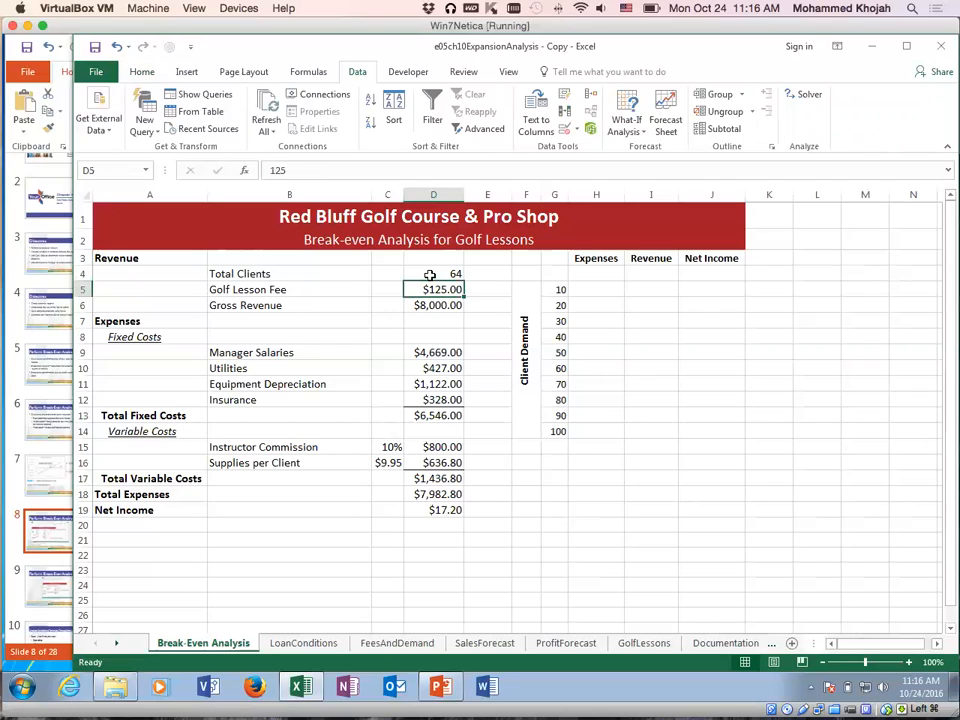
pyautogui.click(433, 320)
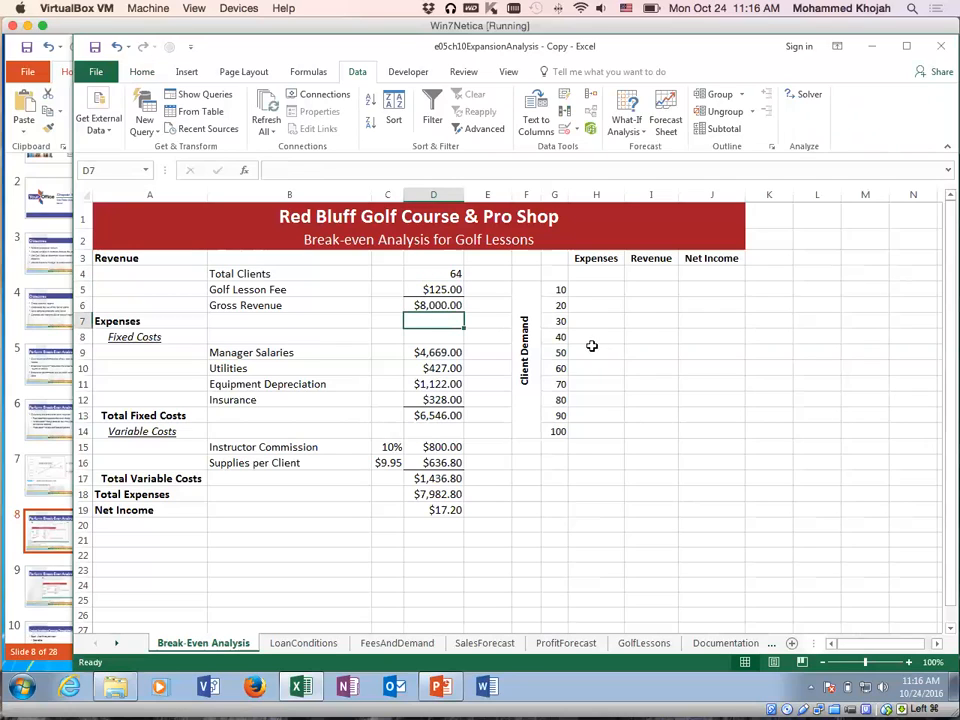
# Link the Expenses cell H4 above the Client Demand table to Total Expenses with =D18
pyautogui.click(587, 287)
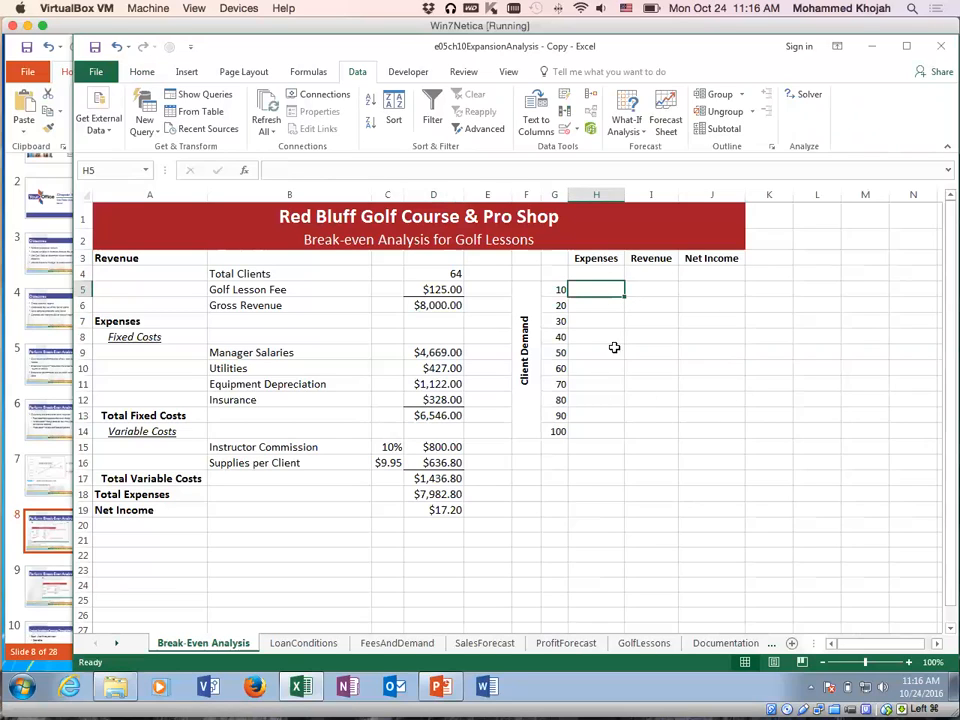
pyautogui.click(588, 273)
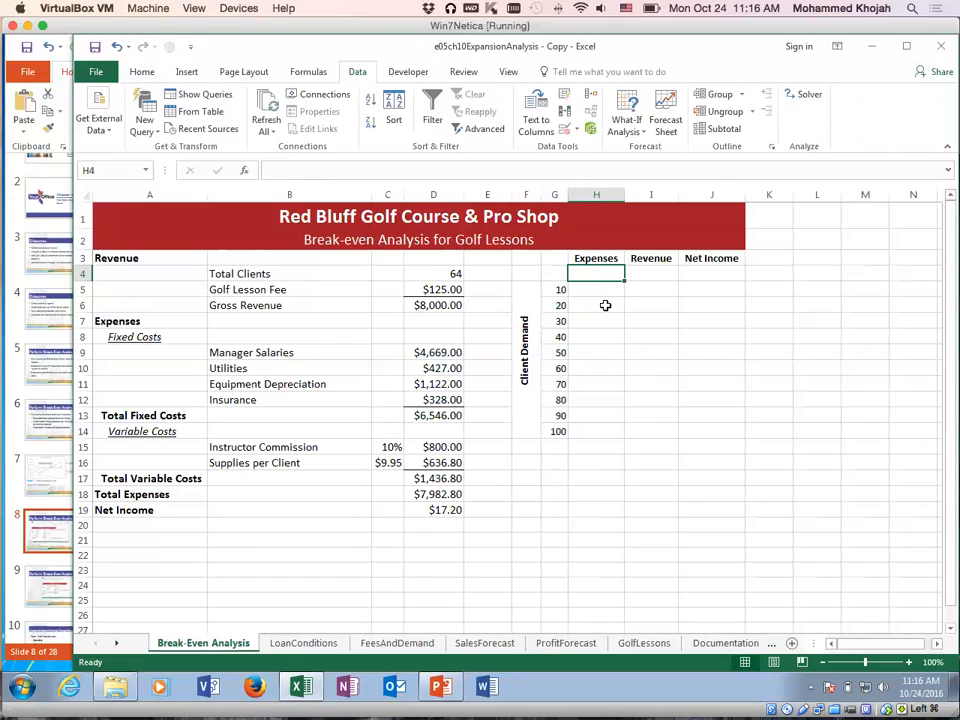
pyautogui.write('=')
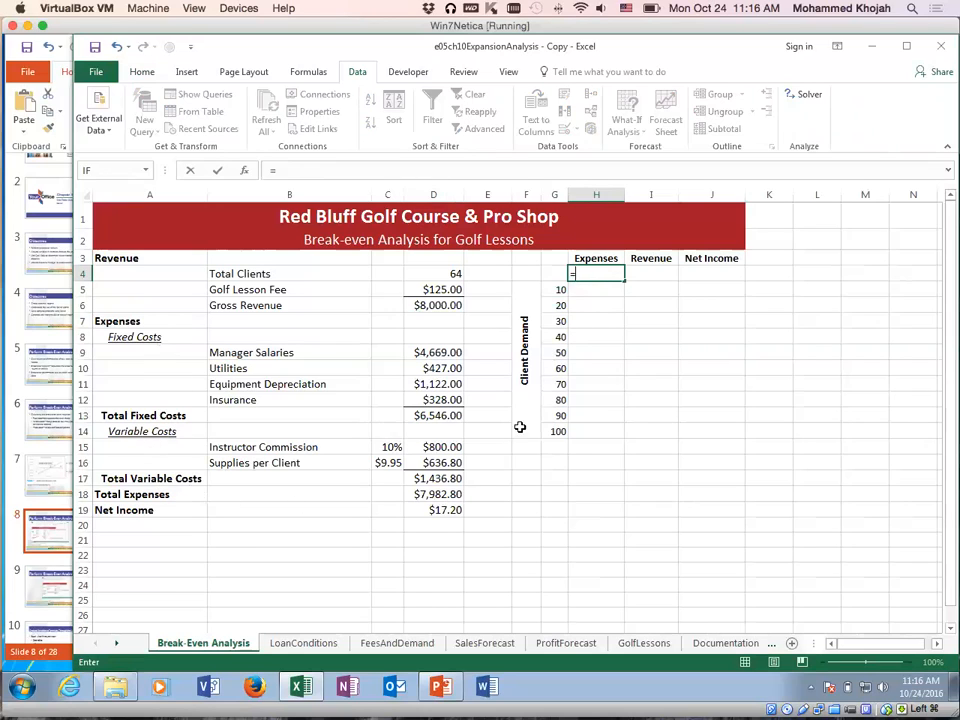
pyautogui.click(437, 495)
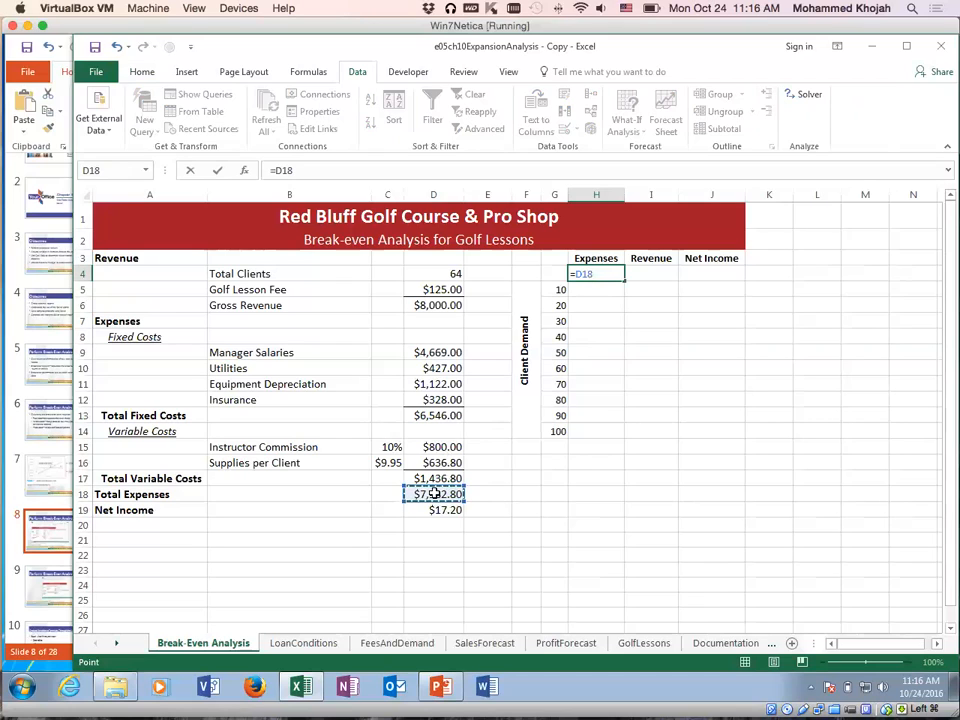
pyautogui.press('Return')
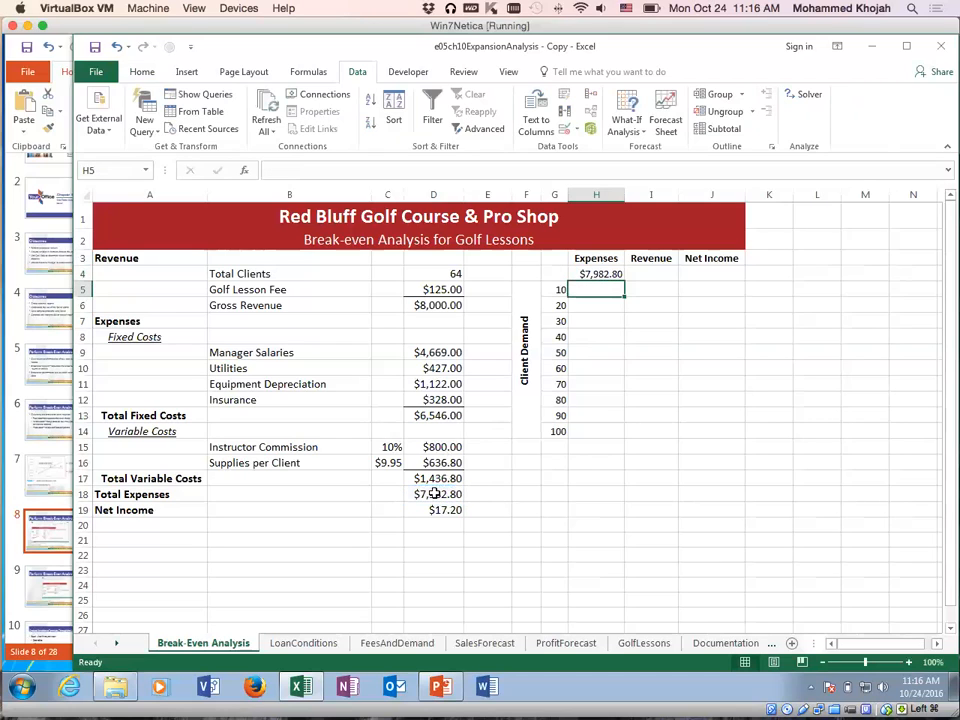
# Link the Revenue cell I4 to Gross Revenue with the formula =D6
pyautogui.click(595, 274)
pyautogui.click(641, 274)
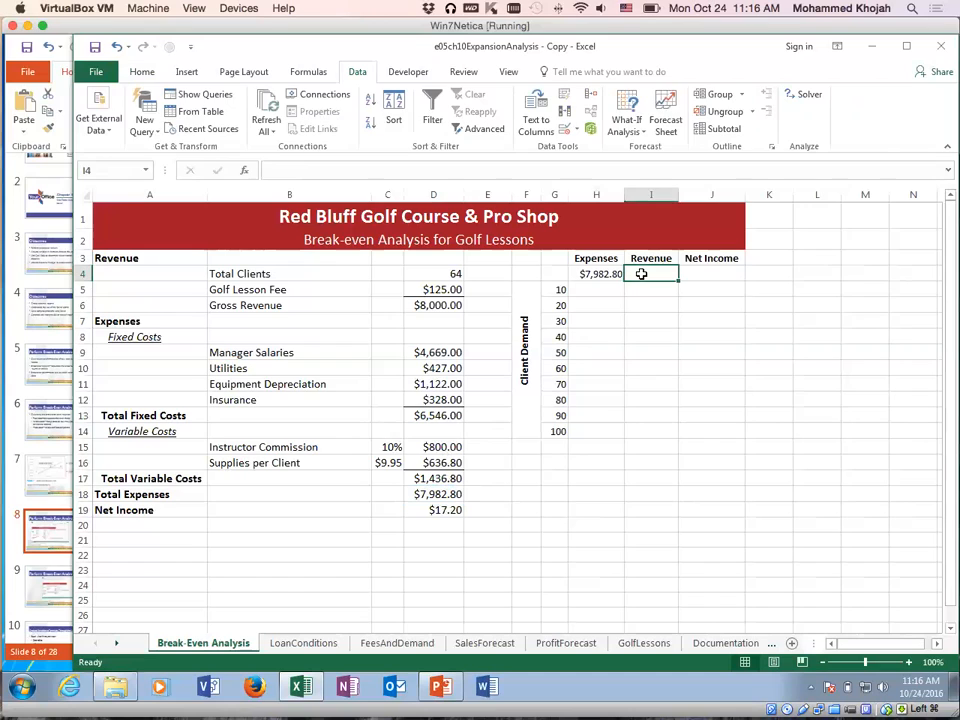
pyautogui.write('=')
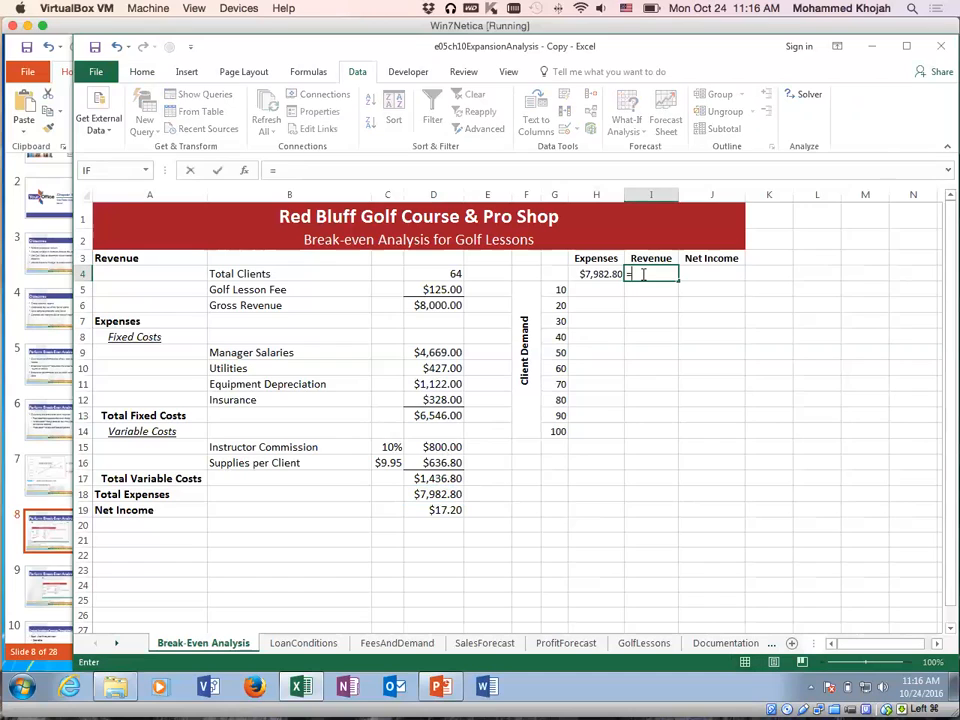
pyautogui.click(435, 305)
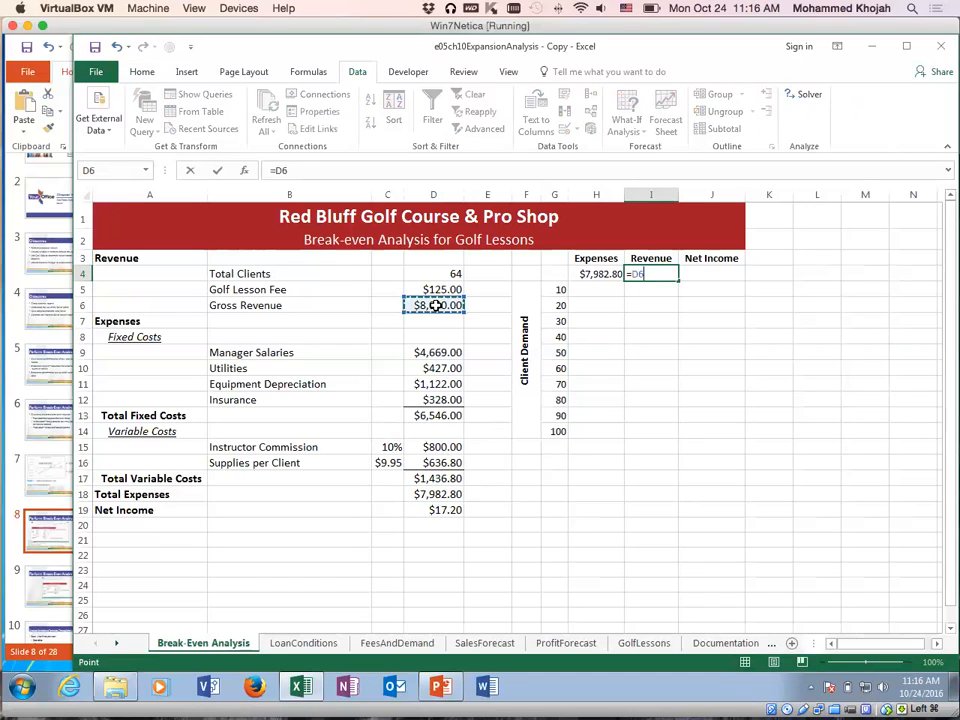
pyautogui.press('Return')
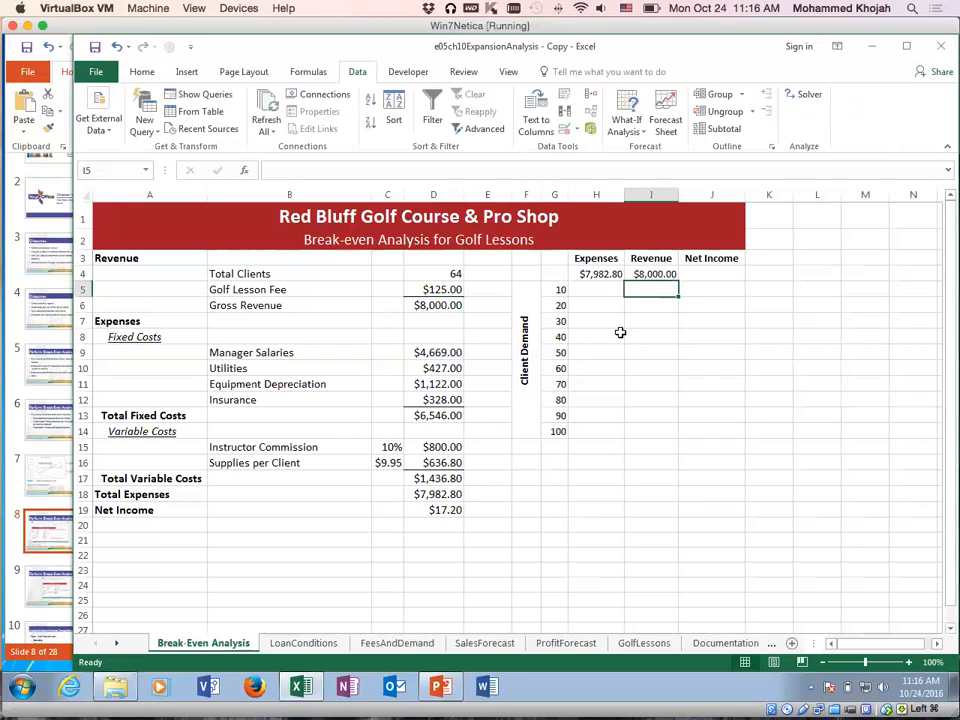
# Link the Net Income cell J4 to the model's Net Income with =D19
pyautogui.click(704, 275)
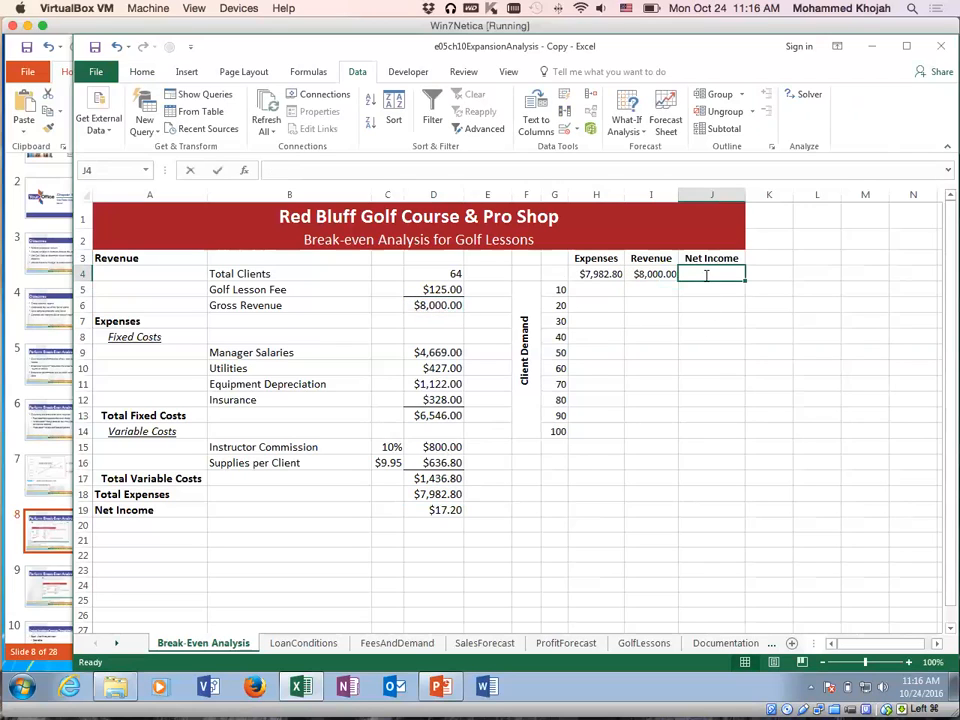
pyautogui.write('=')
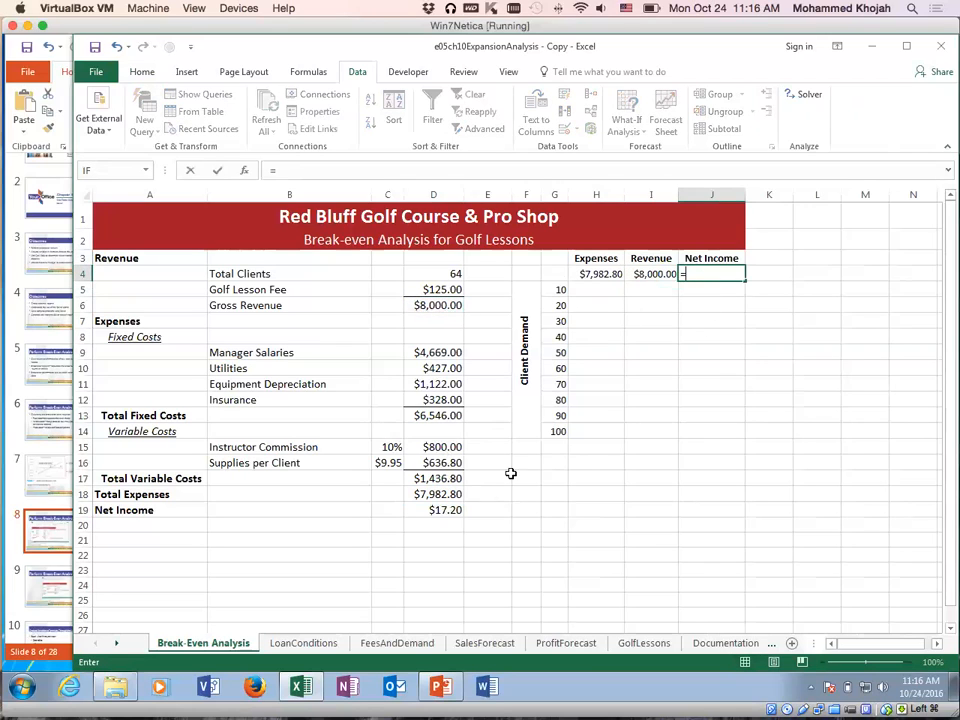
pyautogui.click(431, 510)
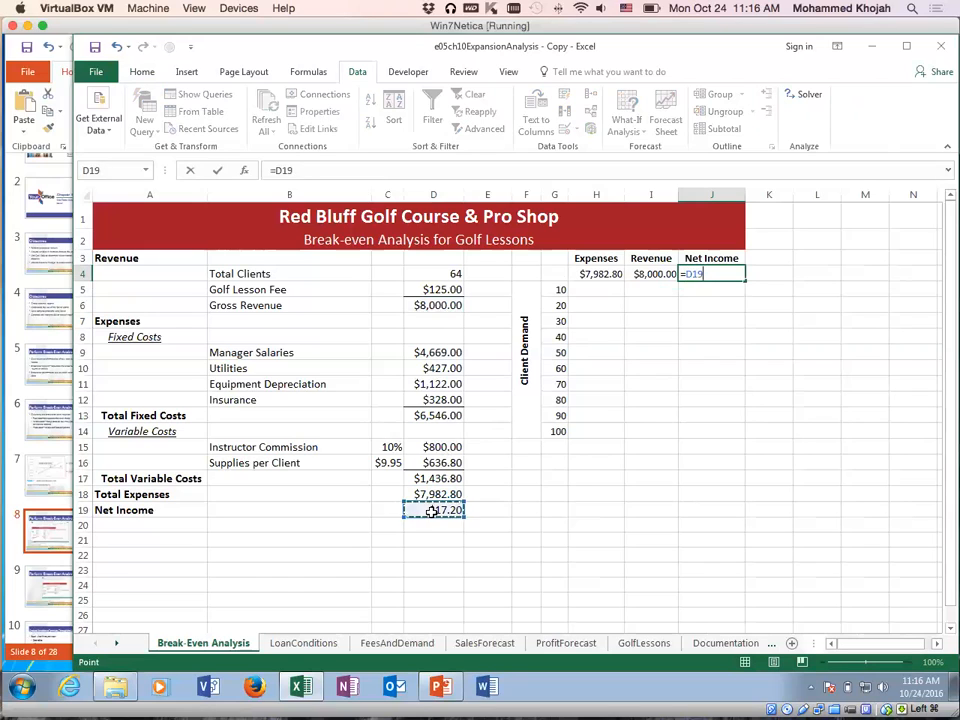
pyautogui.press('Return')
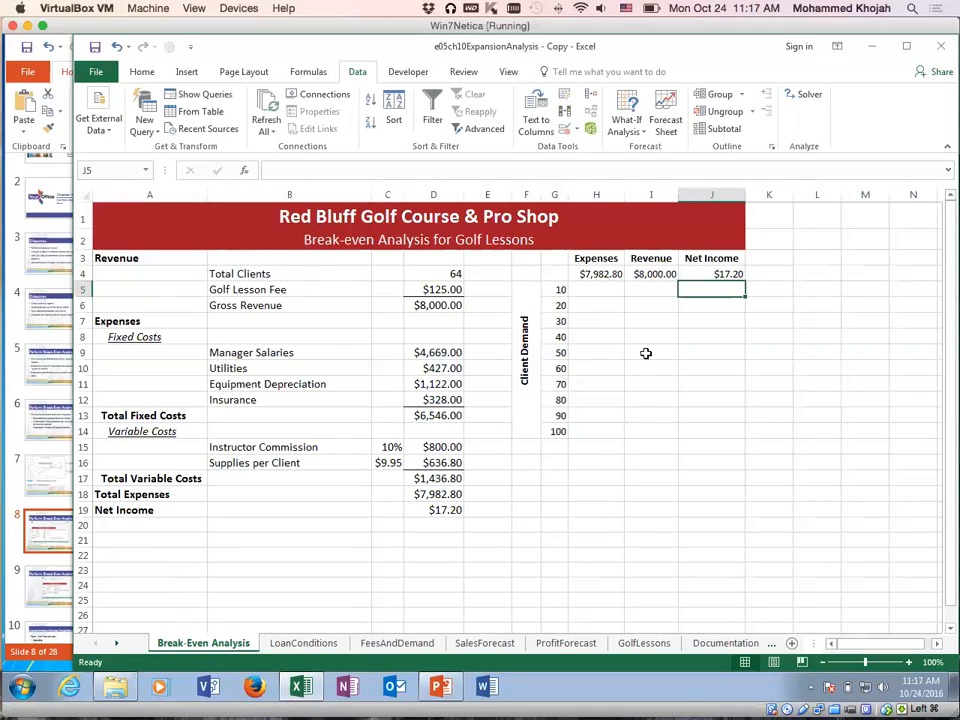
# Compare the Client Demand values in G5:G14 with Total Clients in D4, the input they stand in for
pyautogui.click(601, 274)
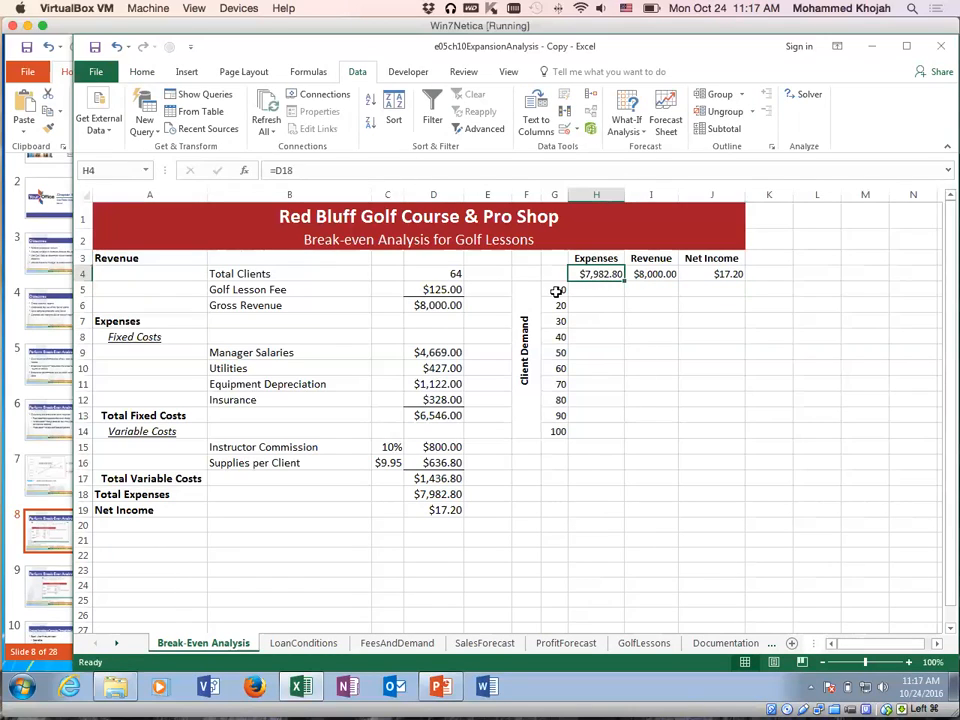
pyautogui.click(425, 274)
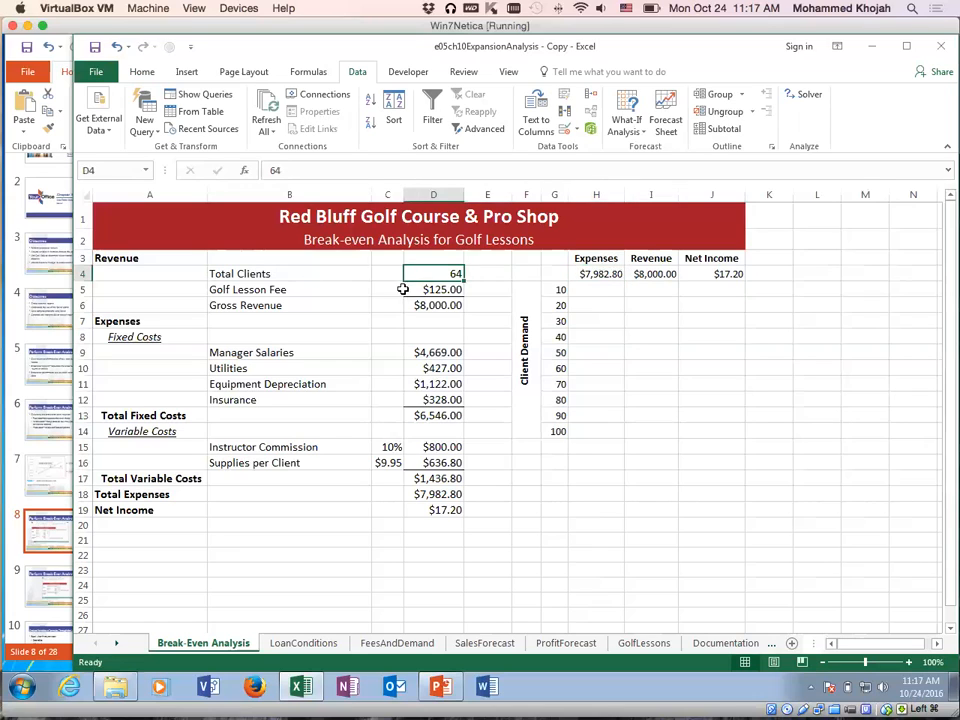
pyautogui.click(553, 291)
pyautogui.click(555, 305)
pyautogui.click(555, 321)
pyautogui.click(555, 337)
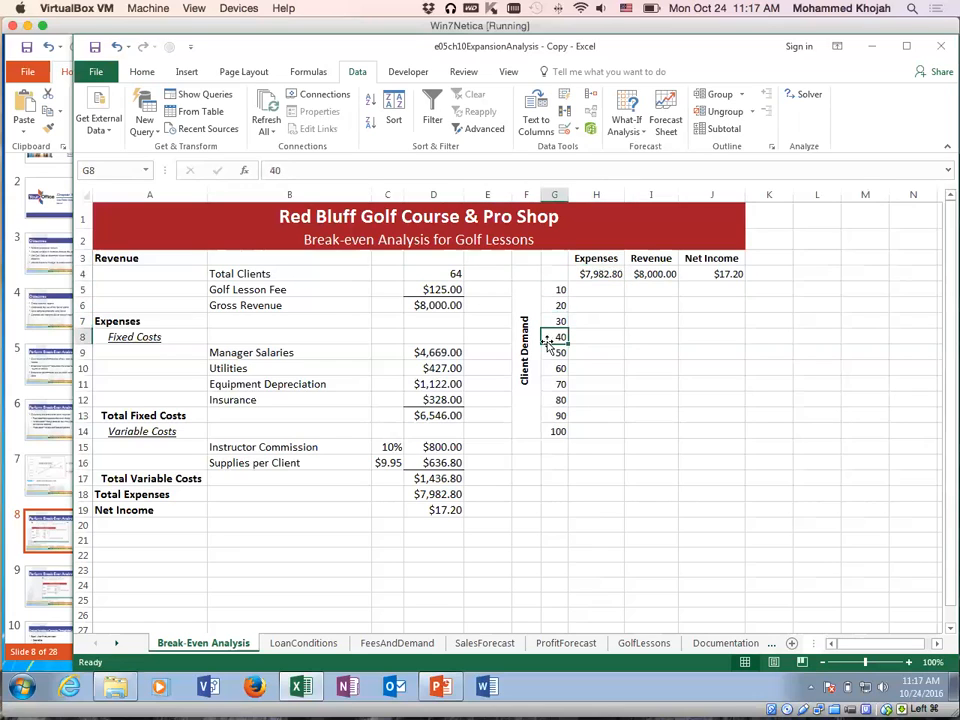
pyautogui.click(555, 431)
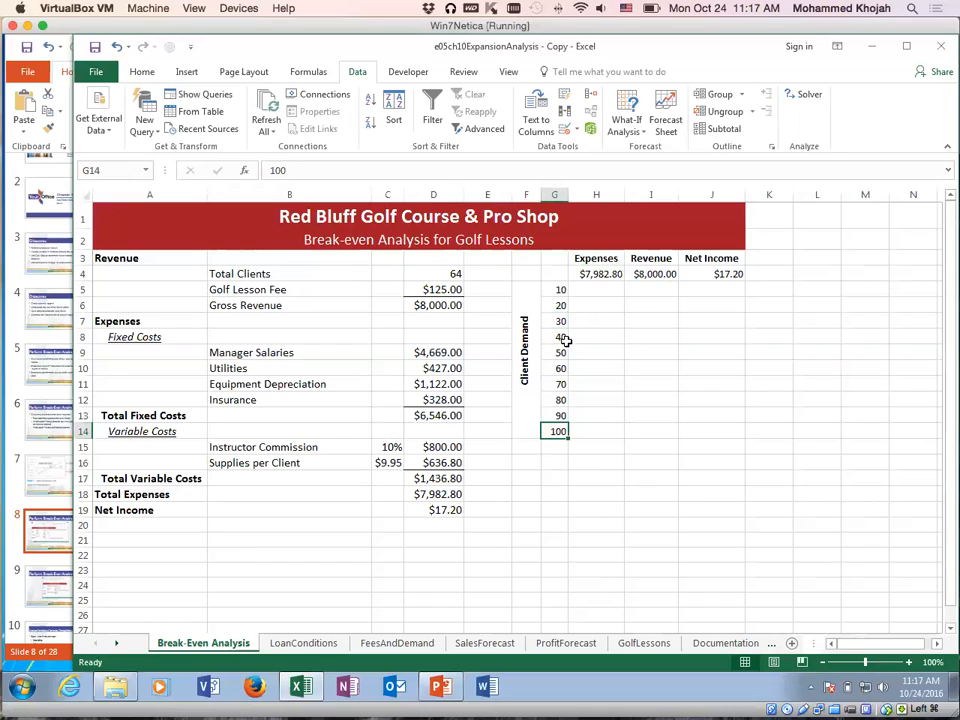
pyautogui.click(556, 290)
pyautogui.click(434, 273)
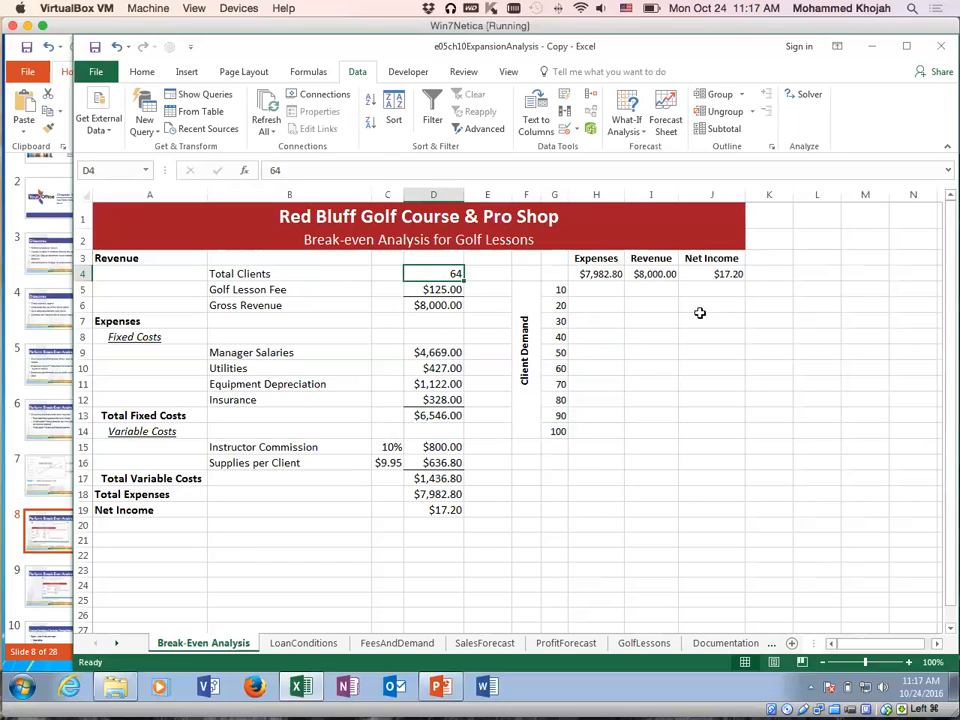
# Look over the empty Expenses, Revenue and Net Income cells in the rows for 10 and 20 clients
pyautogui.click(600, 289)
pyautogui.click(640, 290)
pyautogui.click(697, 299)
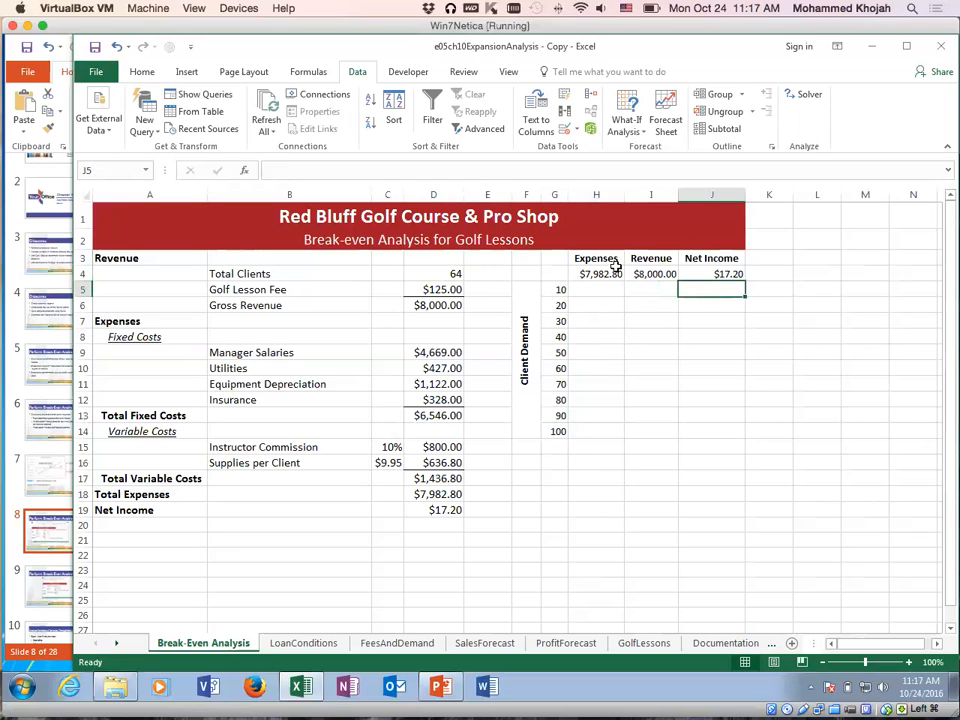
pyautogui.click(557, 306)
pyautogui.click(590, 305)
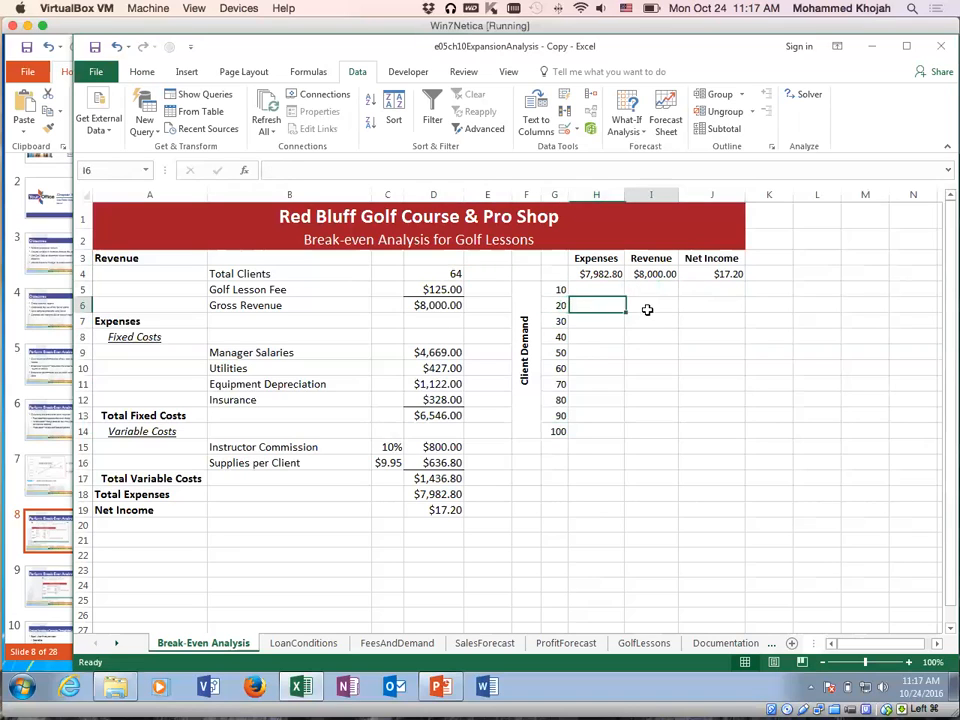
pyautogui.click(698, 308)
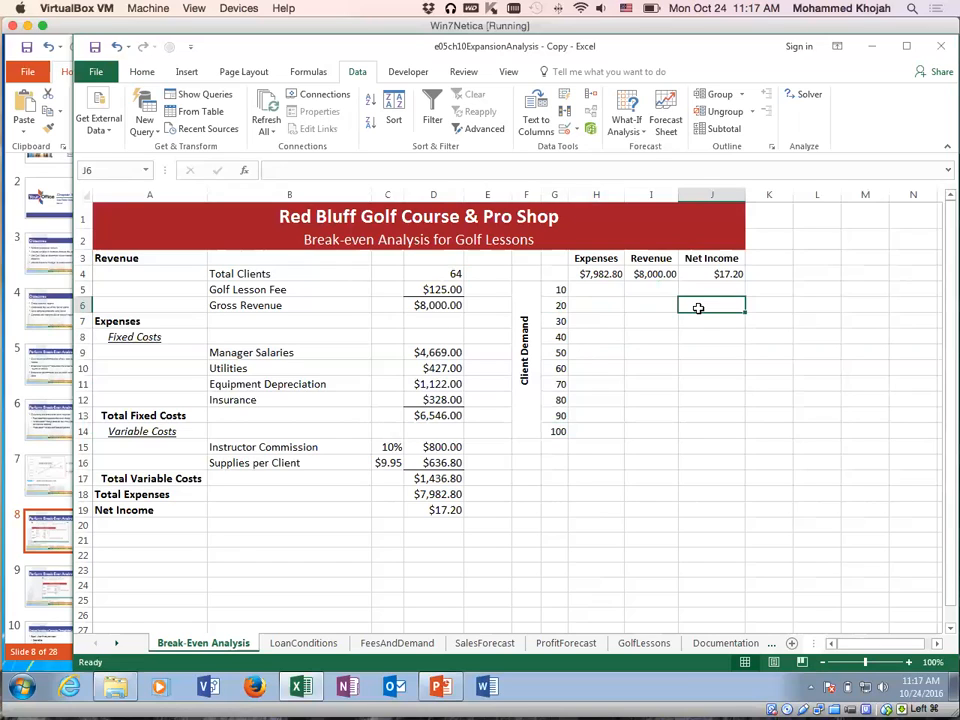
# Set Total Clients in D4 to 80 and check Net Income in D19 and the linked Expenses cell H4
pyautogui.click(419, 276)
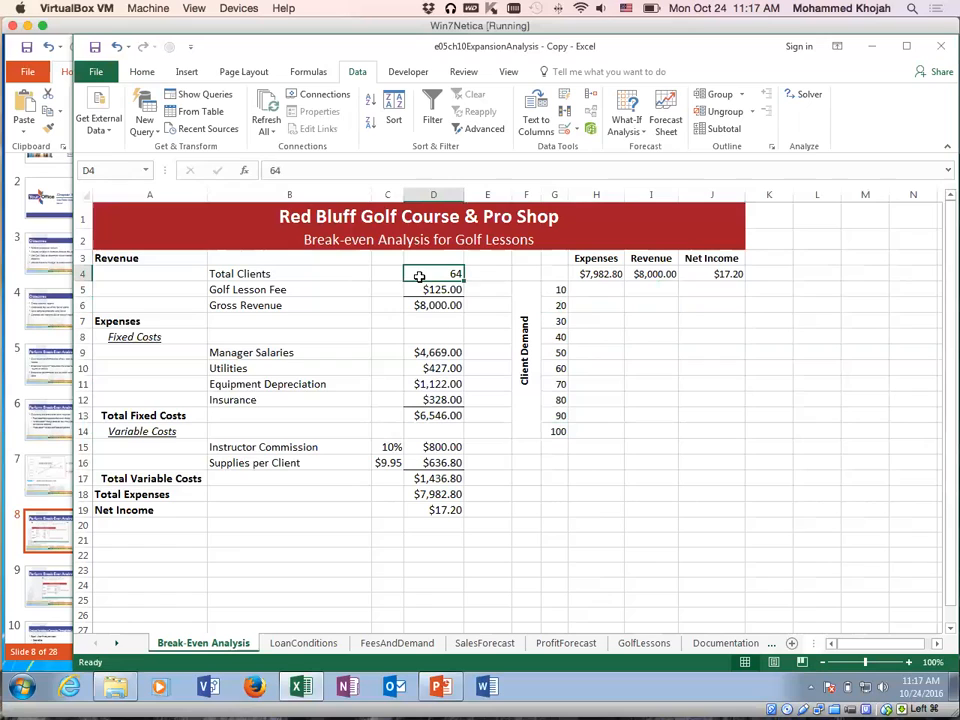
pyautogui.write('80')
pyautogui.press('Return')
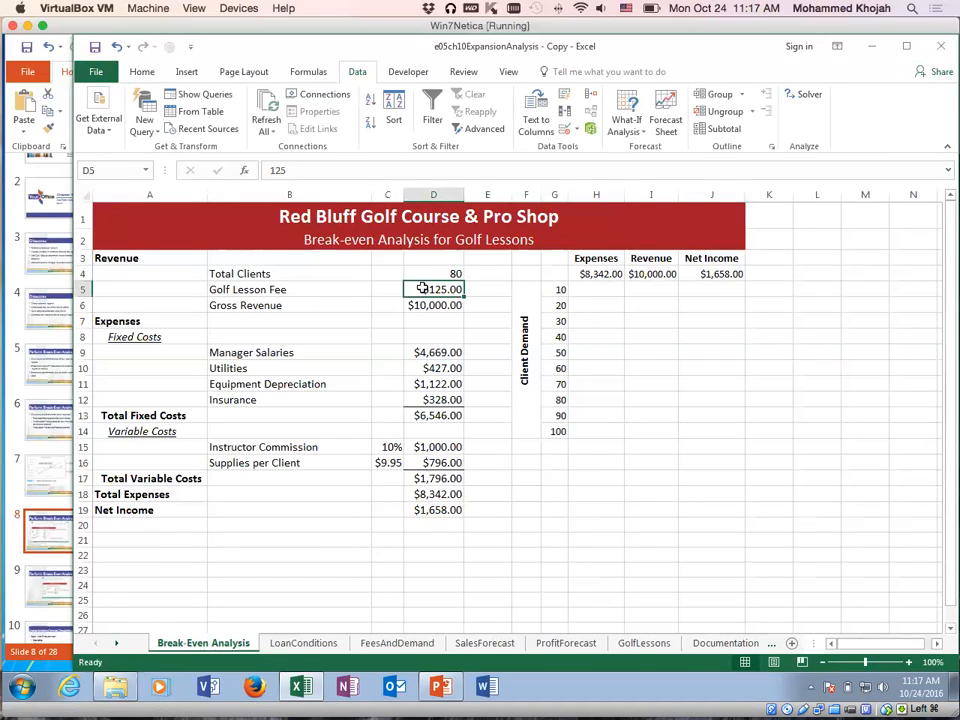
pyautogui.click(437, 512)
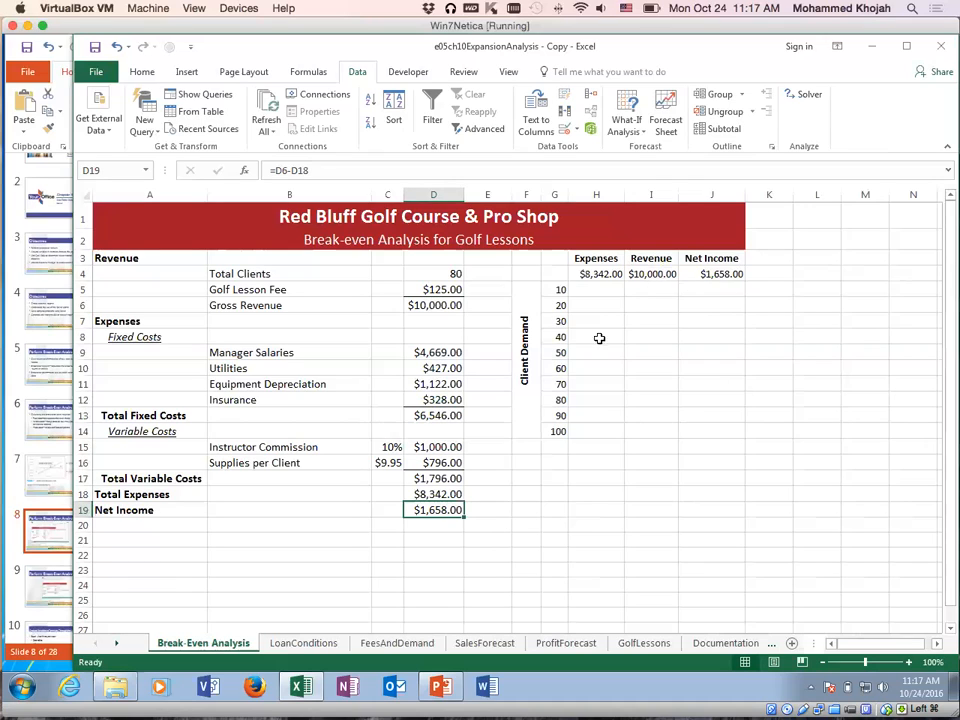
pyautogui.click(590, 273)
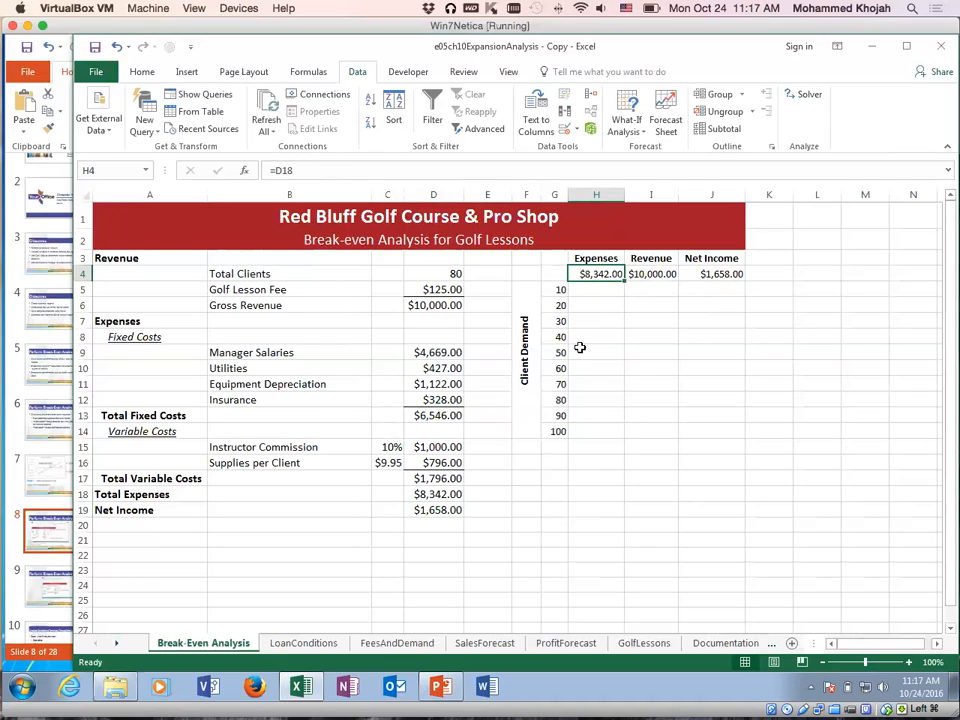
pyautogui.press('Return')
# Create a one-variable what-if data table over G4:J14 with D4 as the column input cell
pyautogui.moveTo(555, 275); pyautogui.dragTo(693, 441)
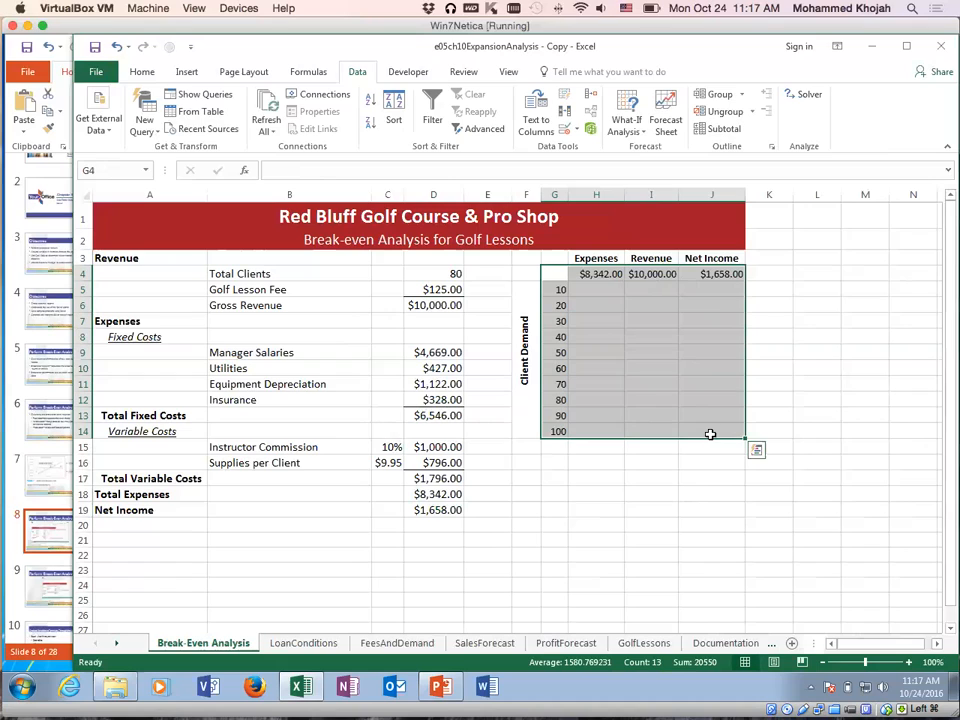
pyautogui.click(637, 133)
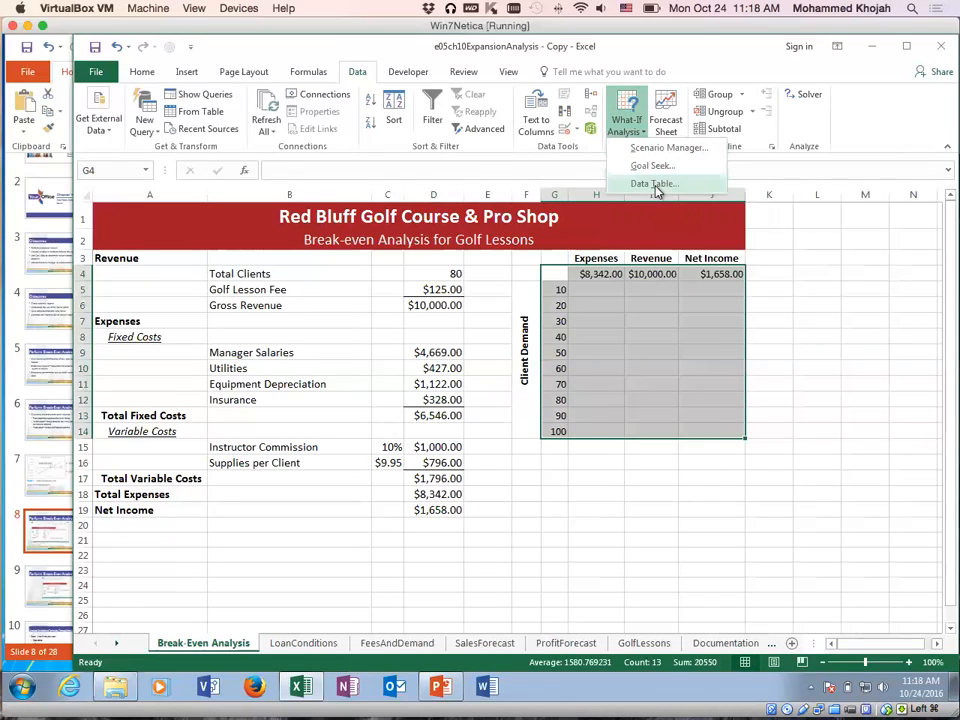
pyautogui.click(655, 184)
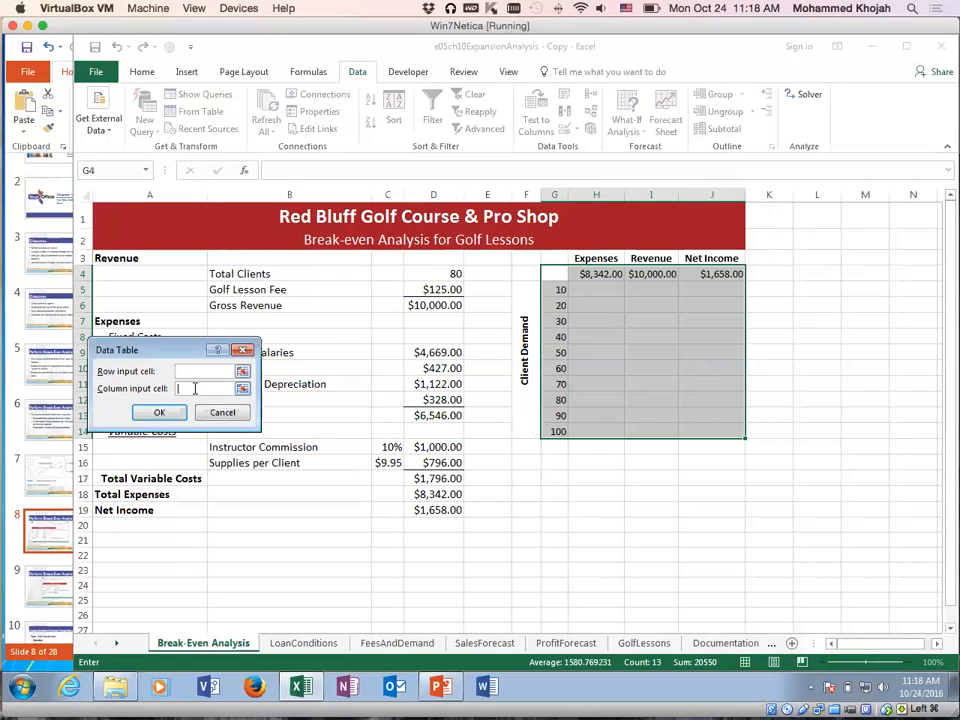
pyautogui.click(432, 273)
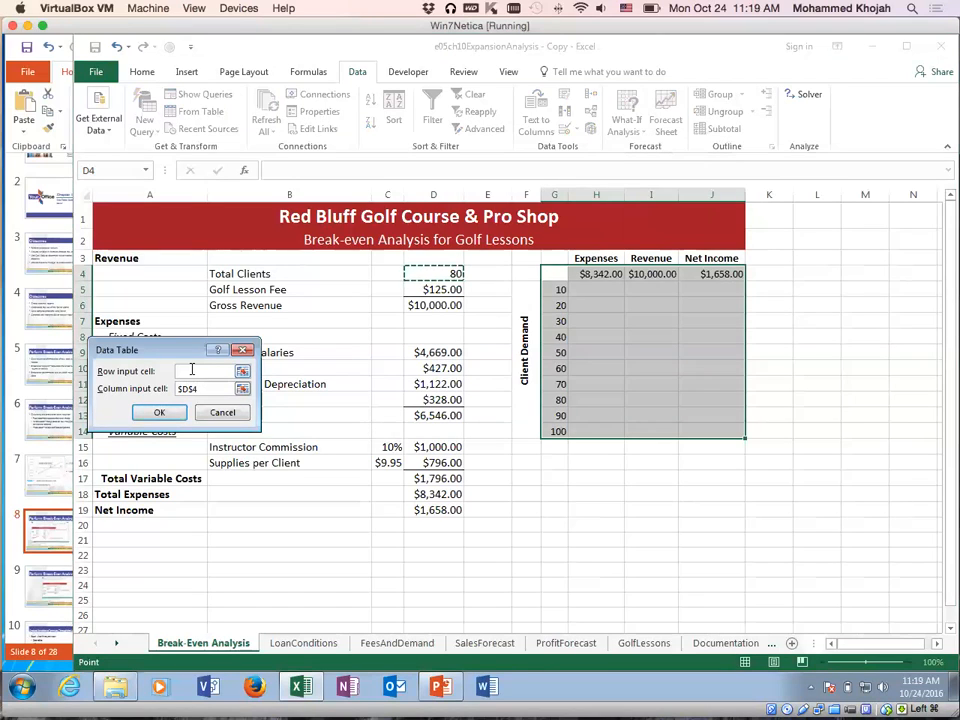
pyautogui.click(157, 412)
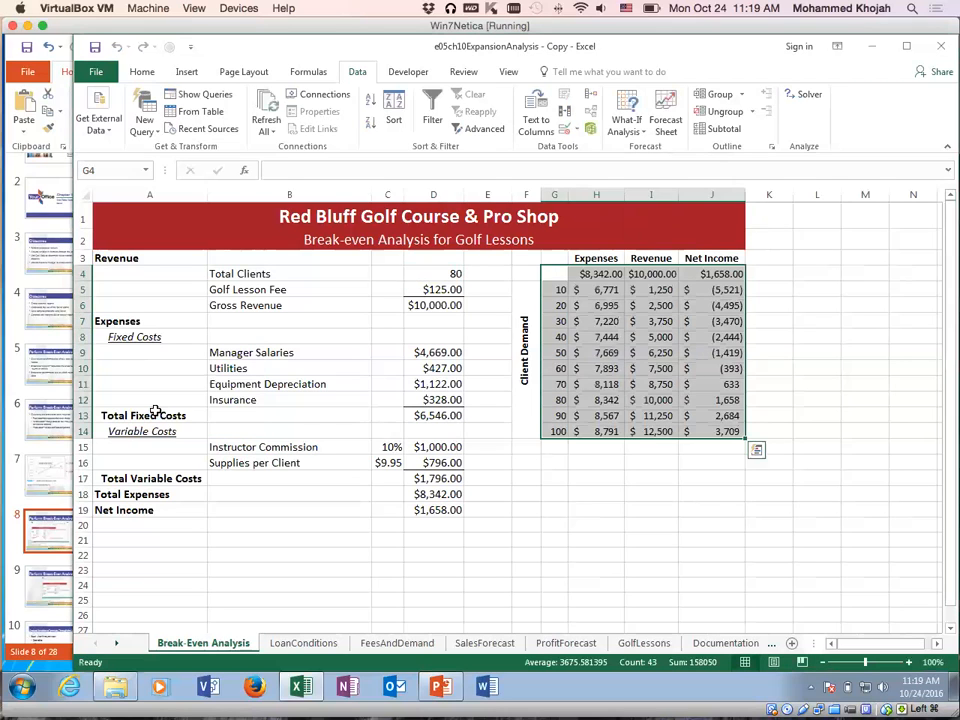
# Examine the data table's formula and its Expenses, Revenue and Net Income for 10 clients, plus the 60-client row
pyautogui.click(645, 354)
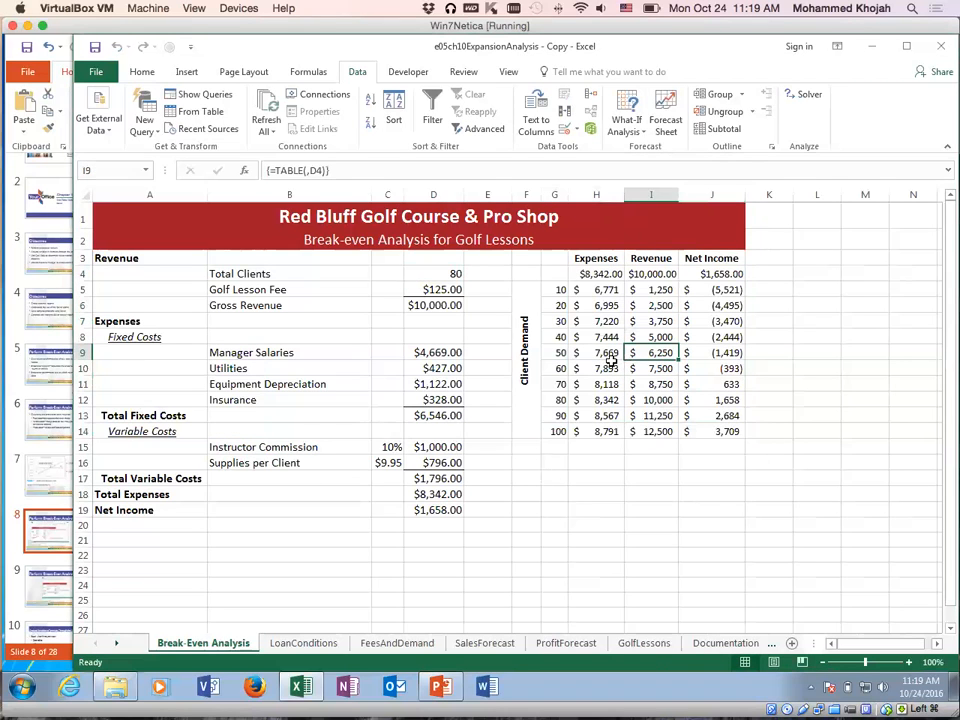
pyautogui.click(558, 290)
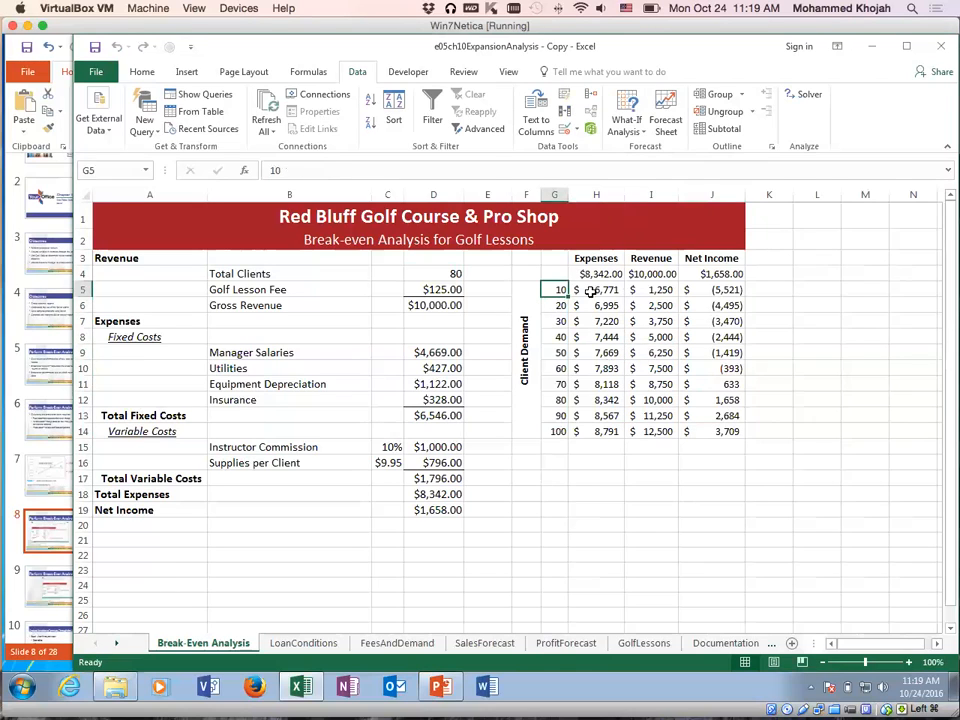
pyautogui.click(600, 290)
pyautogui.click(648, 291)
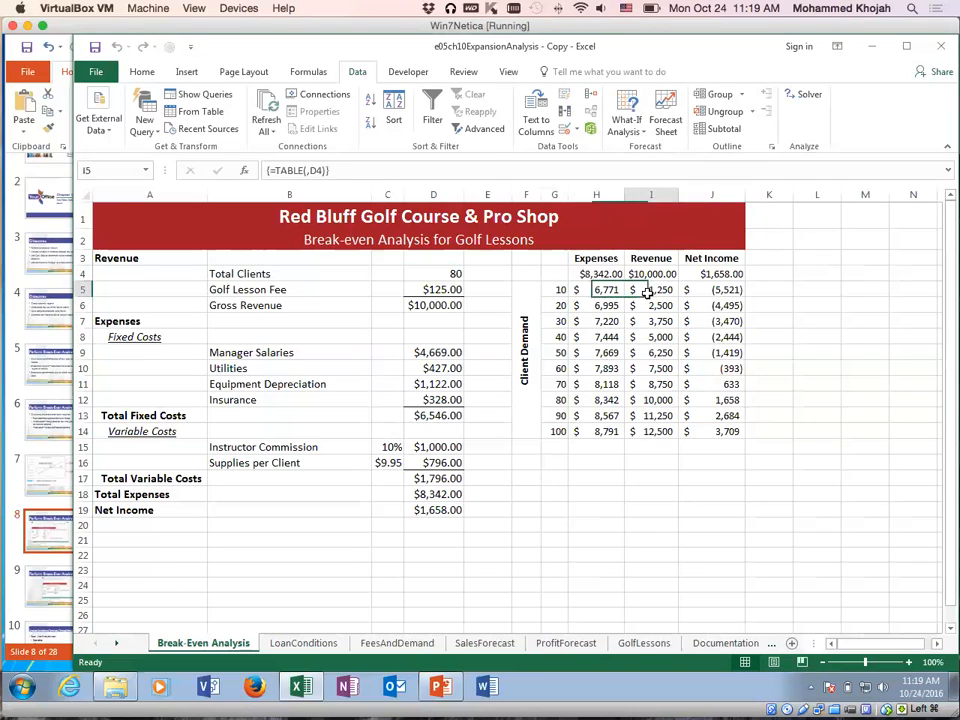
pyautogui.click(720, 291)
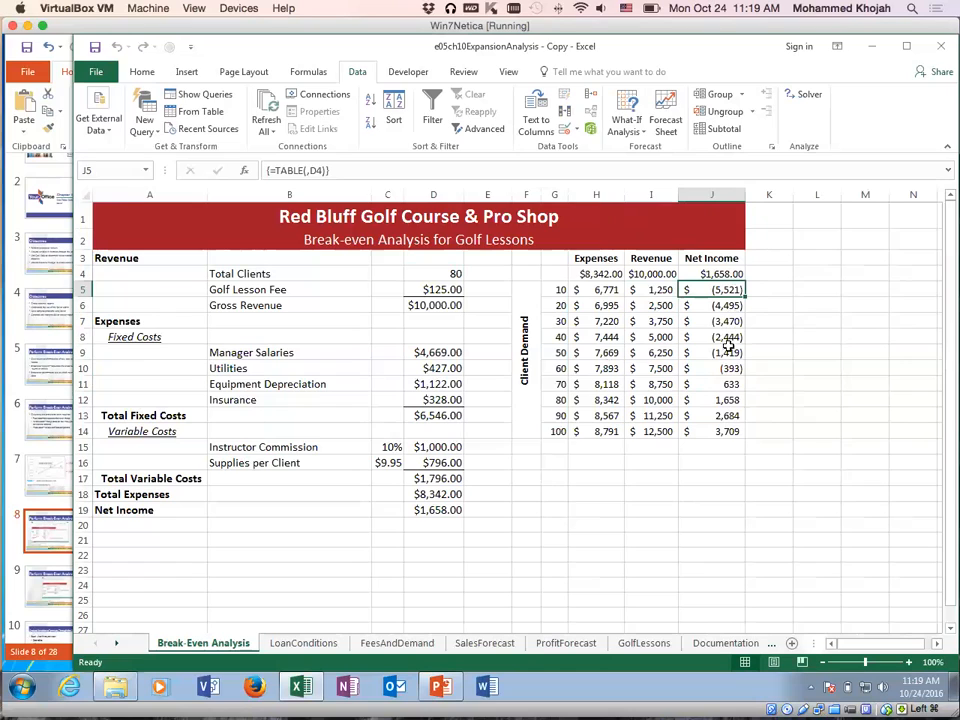
pyautogui.click(557, 369)
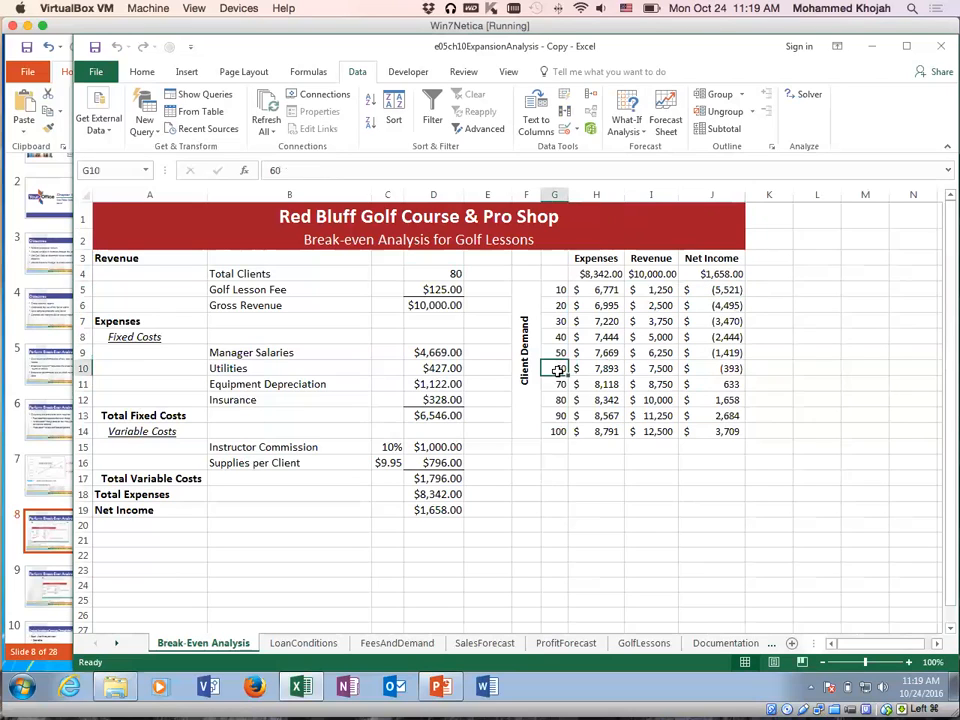
# Compare Client Demand with Net Income in the data table around the 60- and 70-client rows to locate the break-even point
pyautogui.moveTo(555, 291); pyautogui.dragTo(557, 415)
pyautogui.moveTo(722, 290); pyautogui.dragTo(729, 402)
pyautogui.click(716, 388)
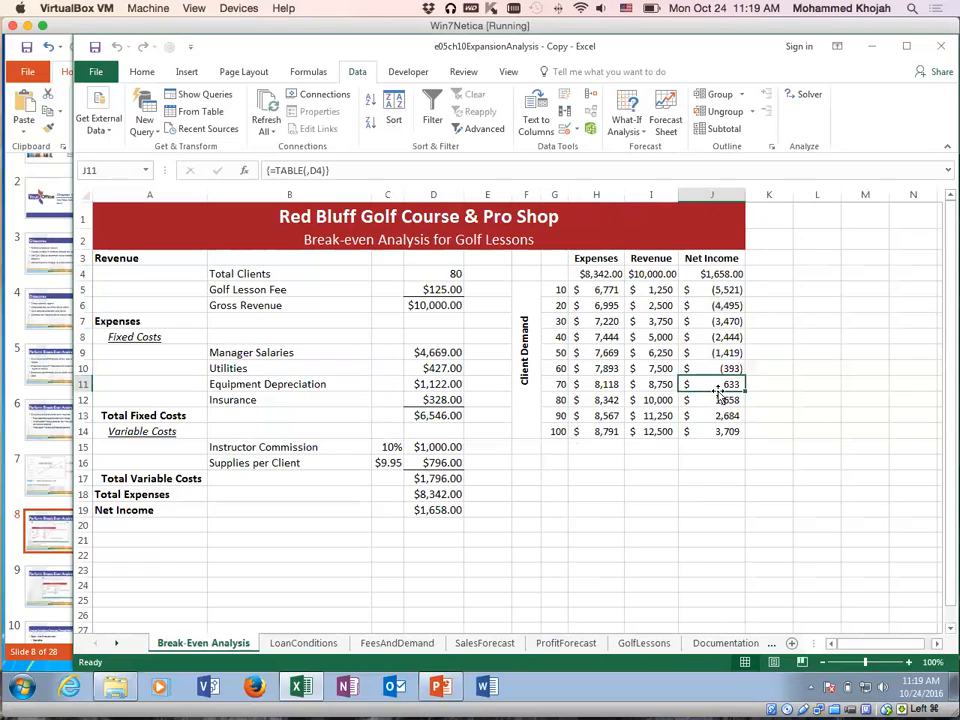
pyautogui.click(558, 384)
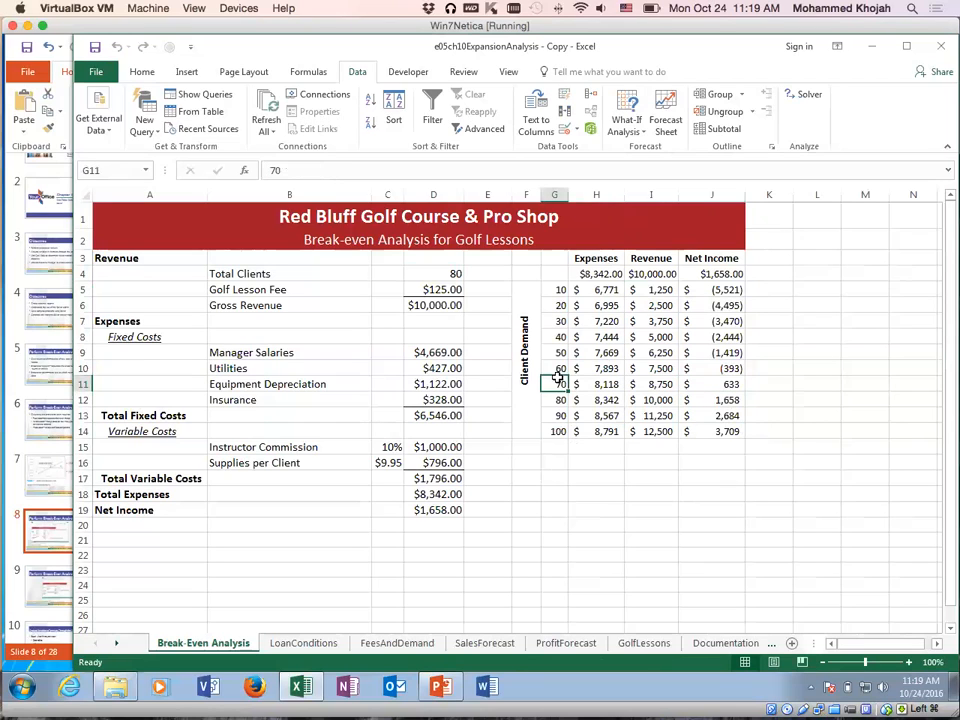
pyautogui.click(716, 370)
pyautogui.click(719, 385)
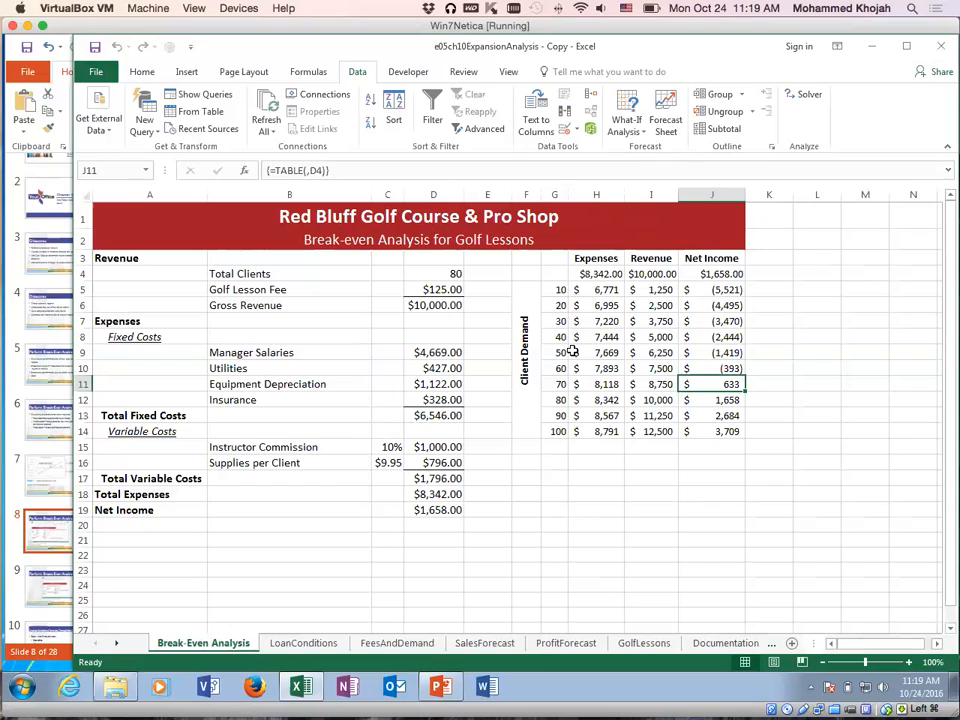
# Review the Total Clients and Golf Lesson Fee inputs in D4 and D5 against the data table's Net Income and Revenue cells
pyautogui.click(429, 274)
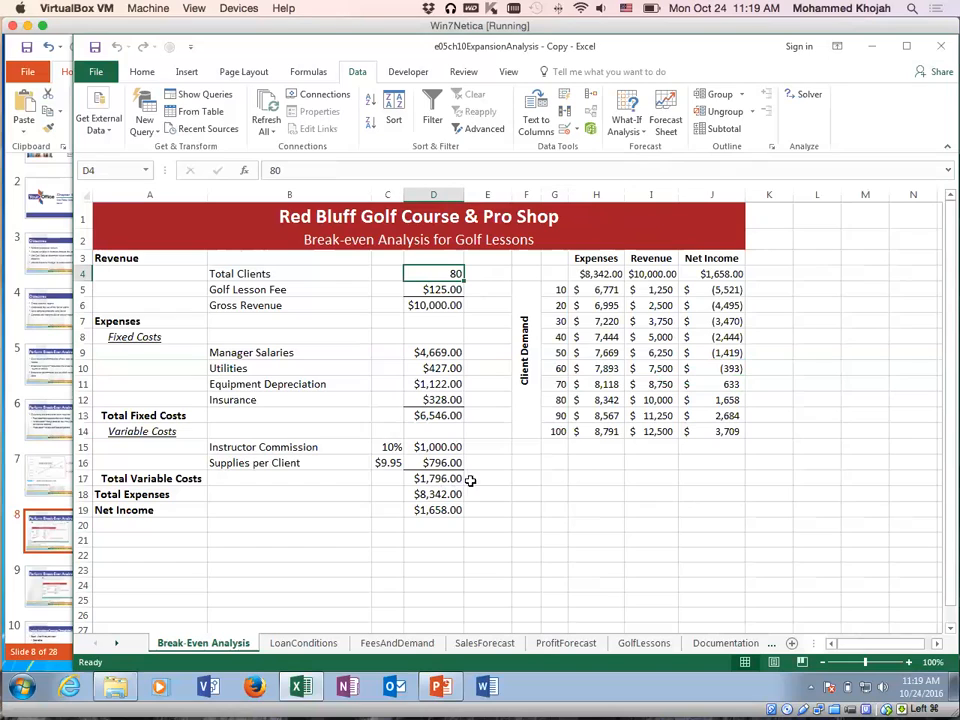
pyautogui.click(432, 289)
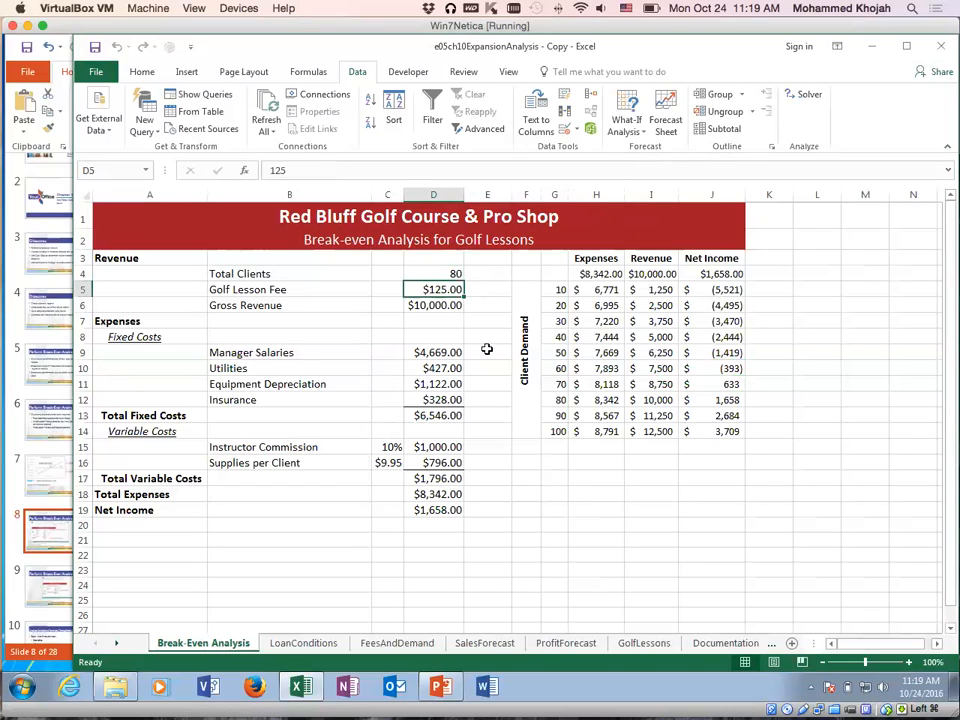
pyautogui.click(715, 294)
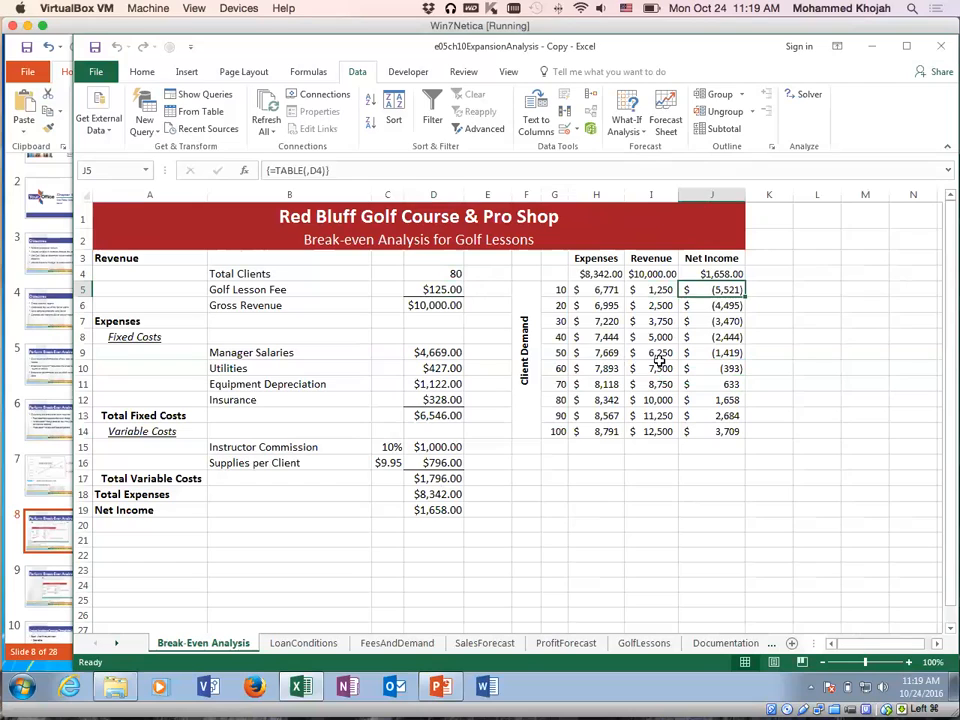
pyautogui.click(658, 354)
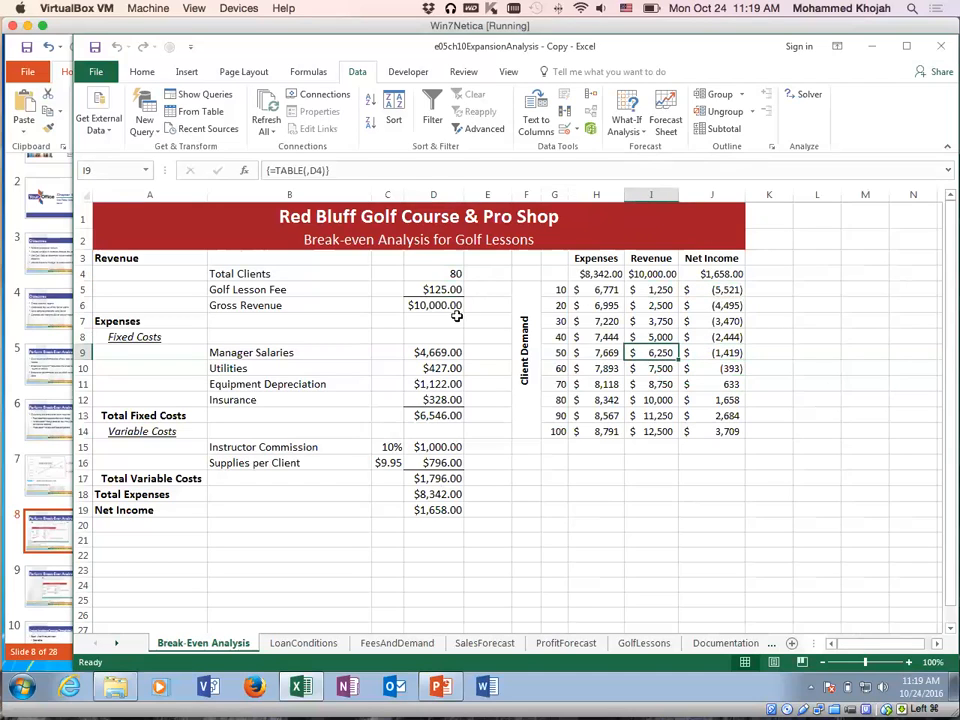
pyautogui.click(440, 287)
pyautogui.press('Up')
pyautogui.press('Down')
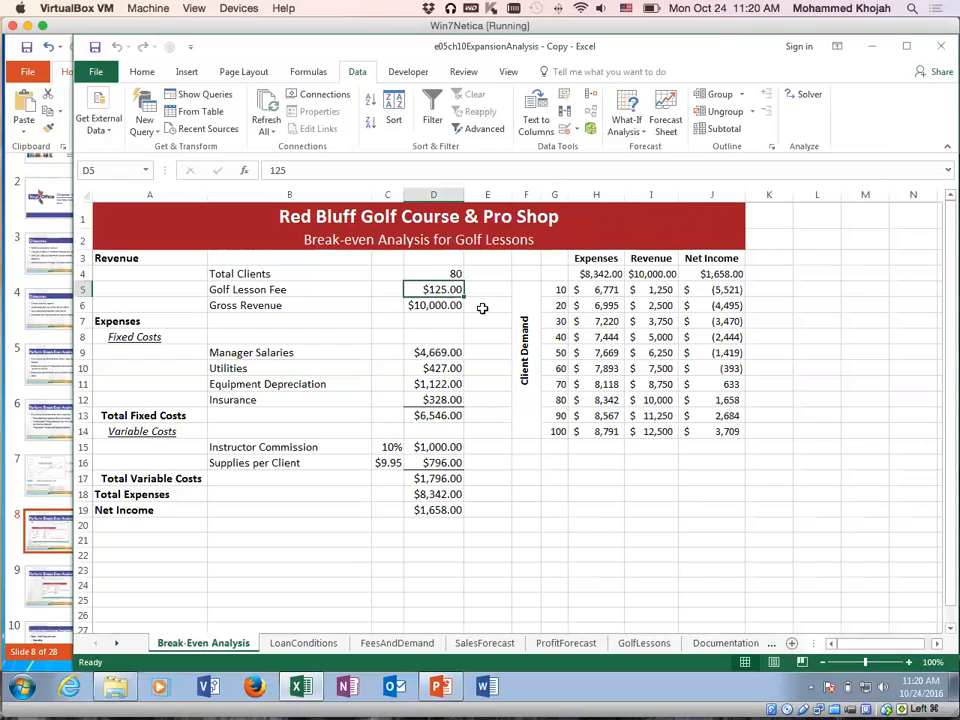
pyautogui.press('Up')
pyautogui.press('Down')
# Look over the LoanConditions sheet's empty One-Variable Data Table area and its Interest Rate and Term inputs
pyautogui.click(303, 643)
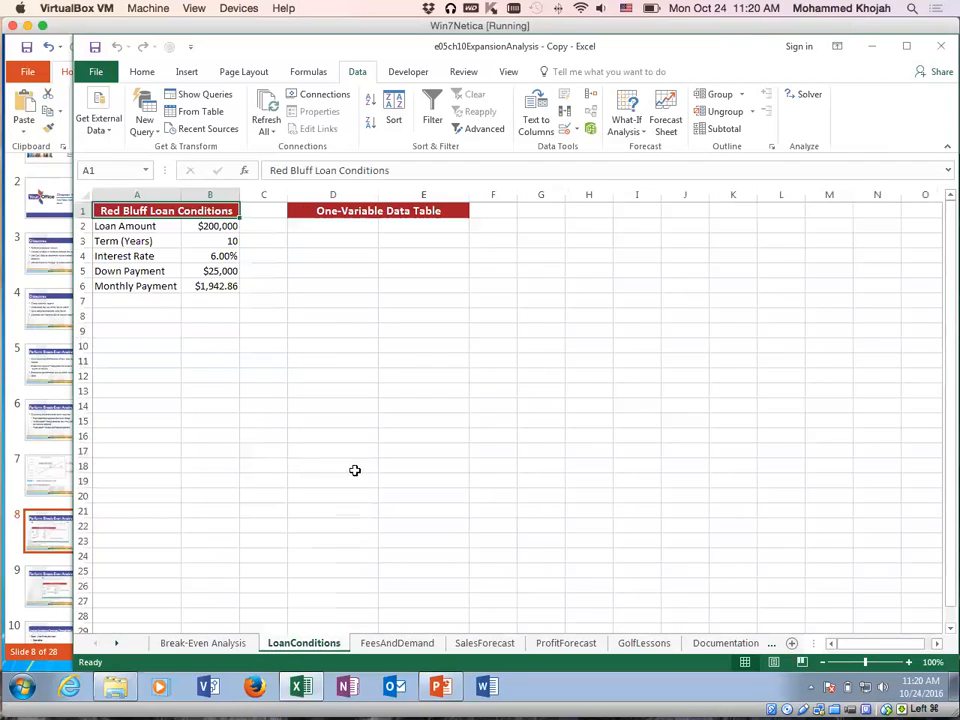
pyautogui.click(354, 286)
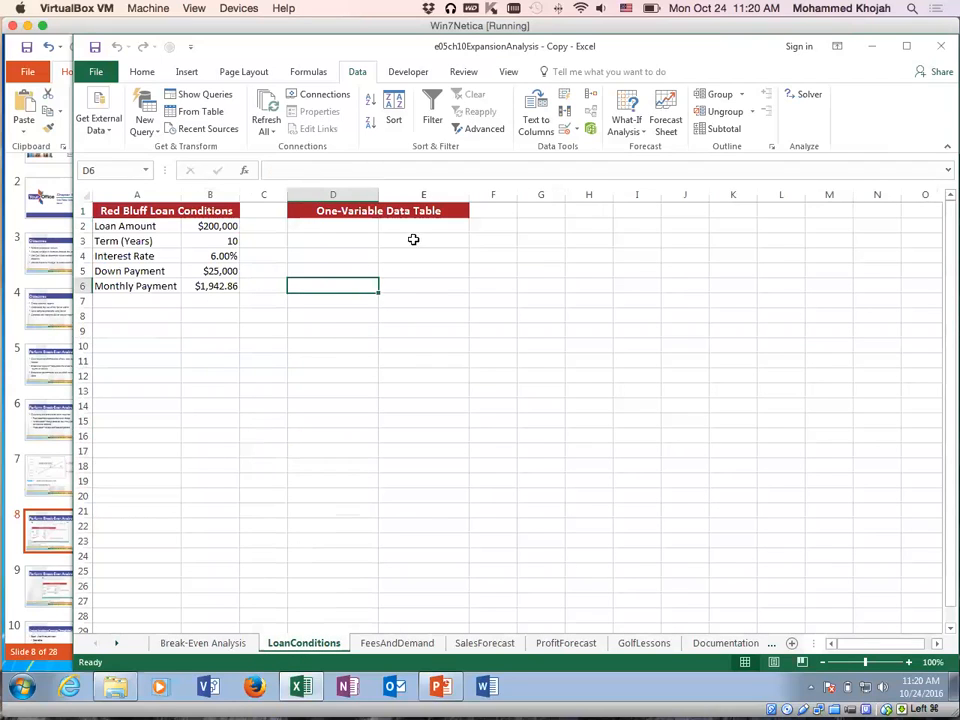
pyautogui.moveTo(349, 229); pyautogui.dragTo(432, 271)
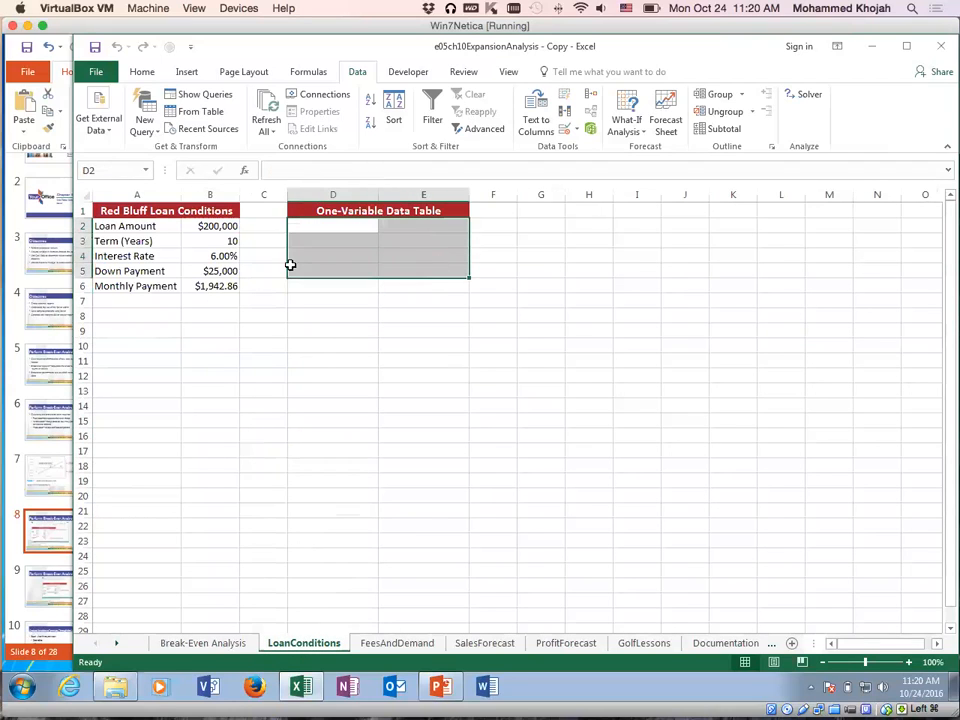
pyautogui.click(208, 257)
pyautogui.moveTo(139, 241); pyautogui.dragTo(236, 241)
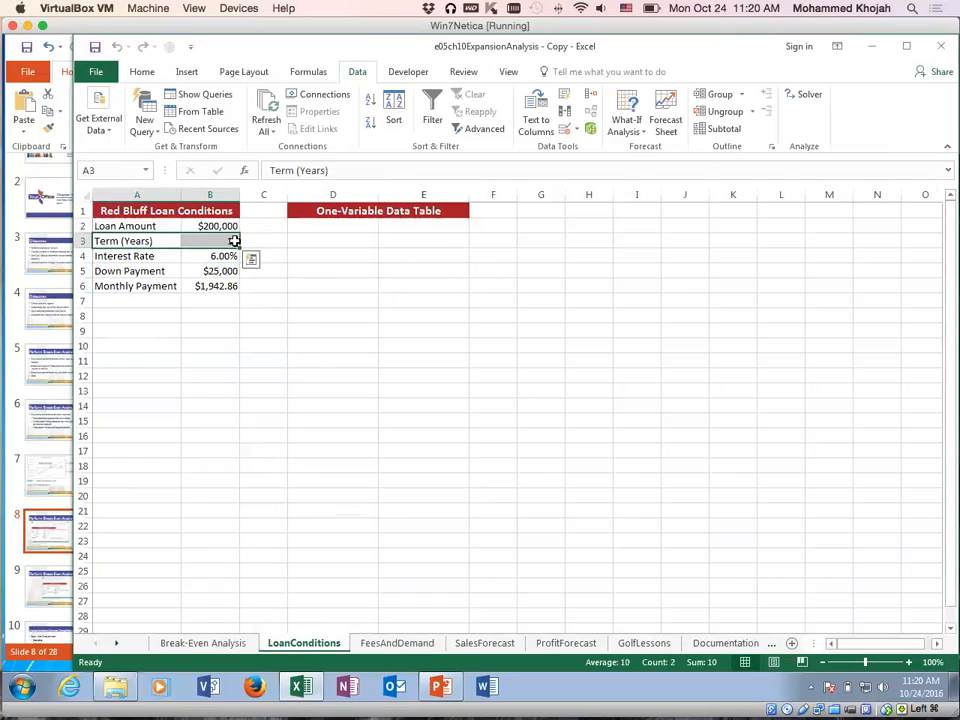
# Go to the FeesAndDemand sheet and look over its Golf Lesson Pricing block and two-variable table layout
pyautogui.click(383, 645)
pyautogui.click(408, 334)
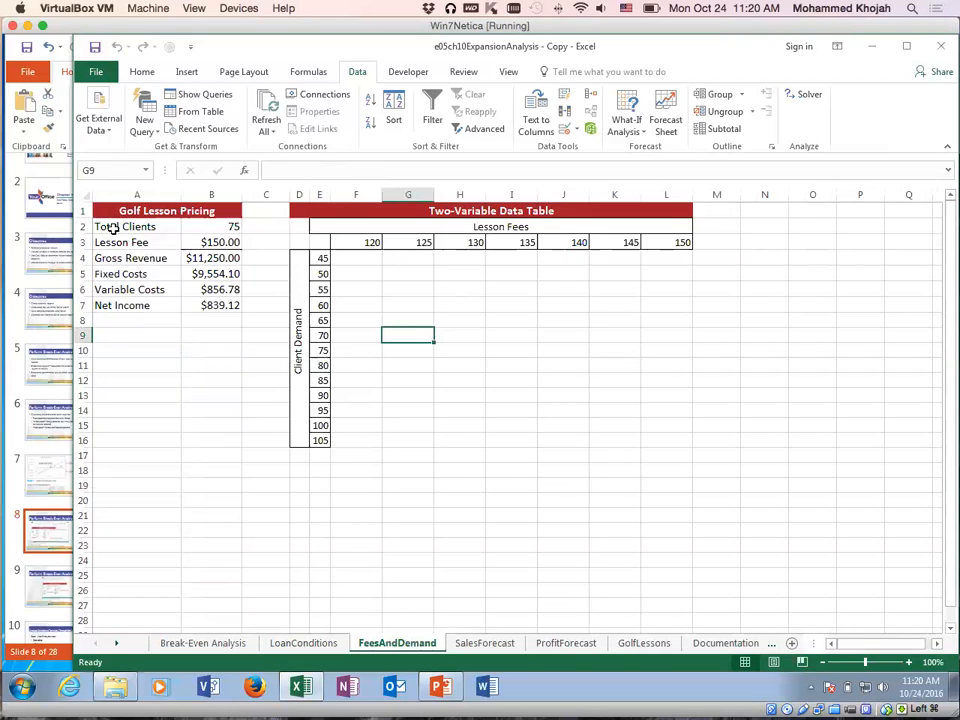
pyautogui.click(106, 226)
pyautogui.moveTo(184, 236); pyautogui.dragTo(215, 289)
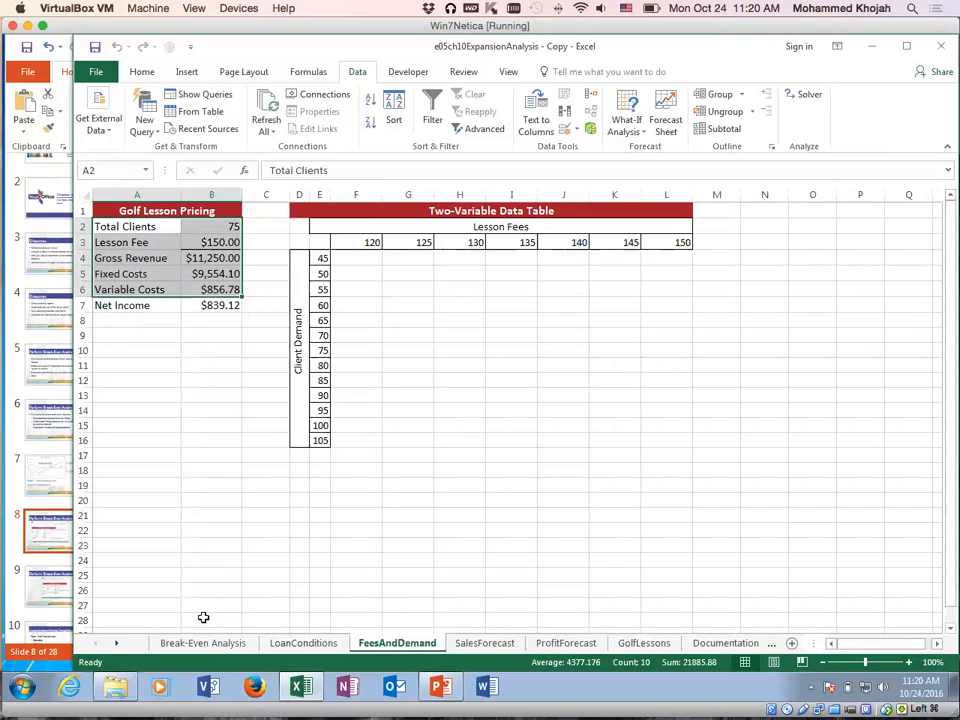
pyautogui.click(185, 643)
pyautogui.click(380, 643)
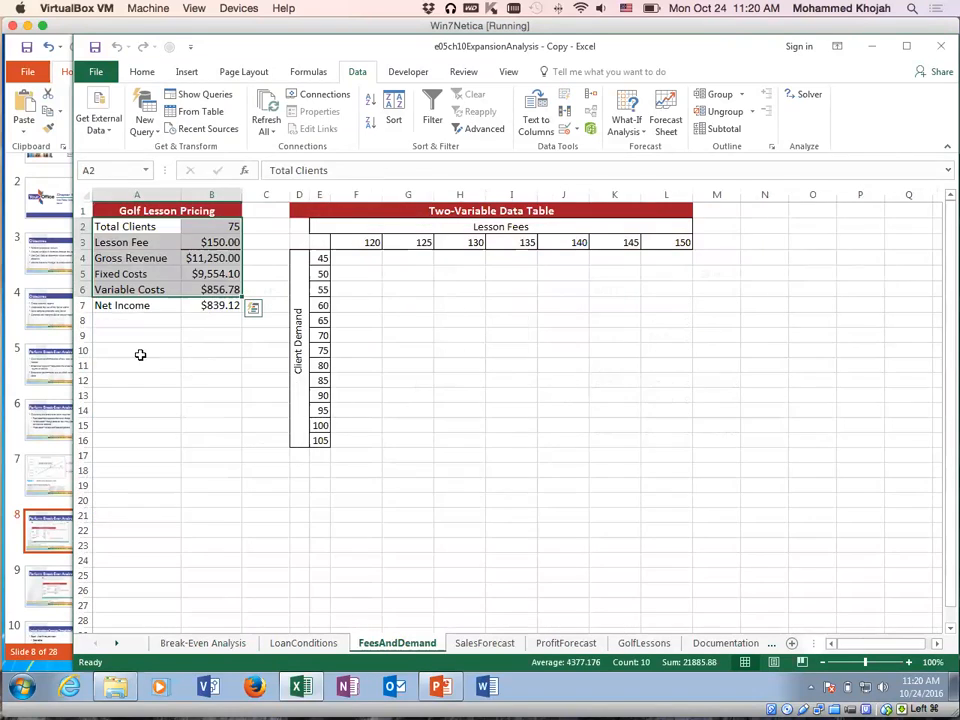
# Inspect each Golf Lesson Pricing cell from Total Clients in B2 to the Net Income formula in B7
pyautogui.click(163, 261)
pyautogui.click(210, 228)
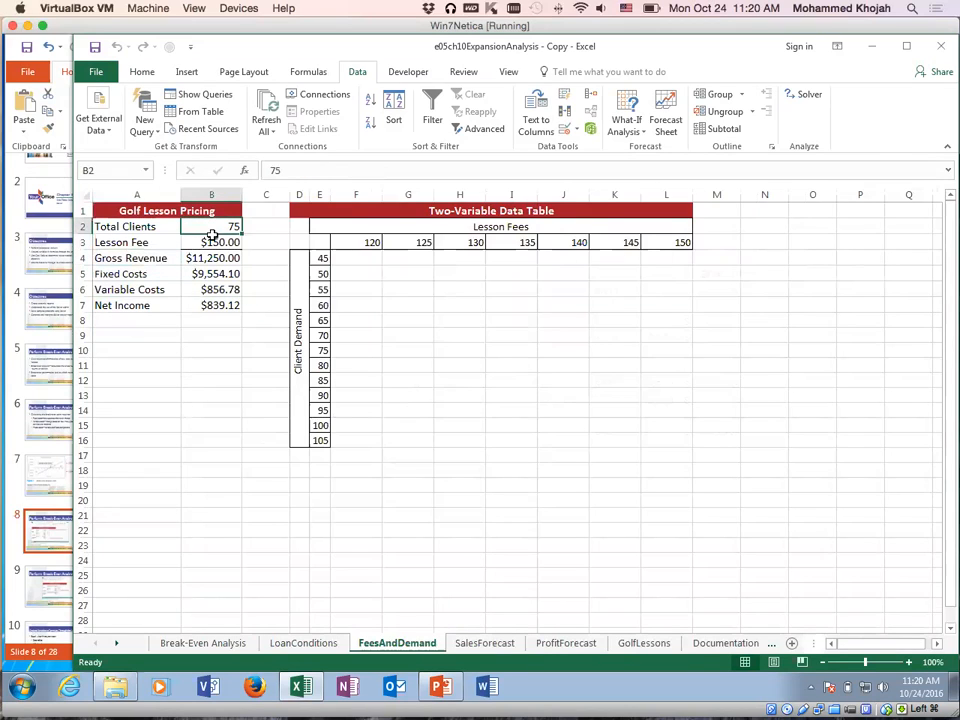
pyautogui.click(186, 243)
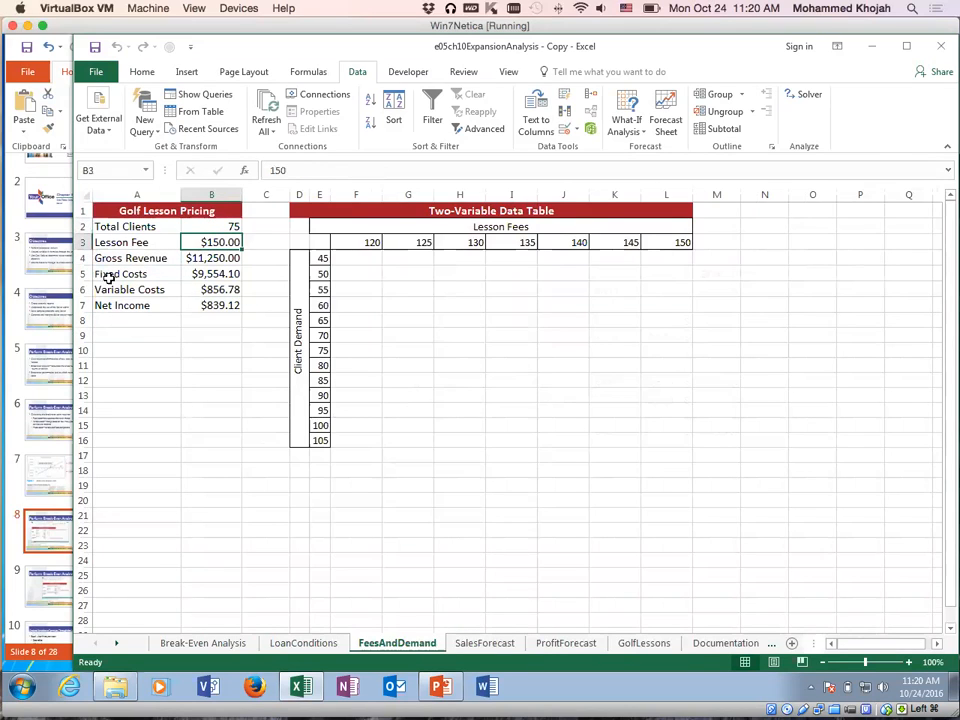
pyautogui.click(204, 260)
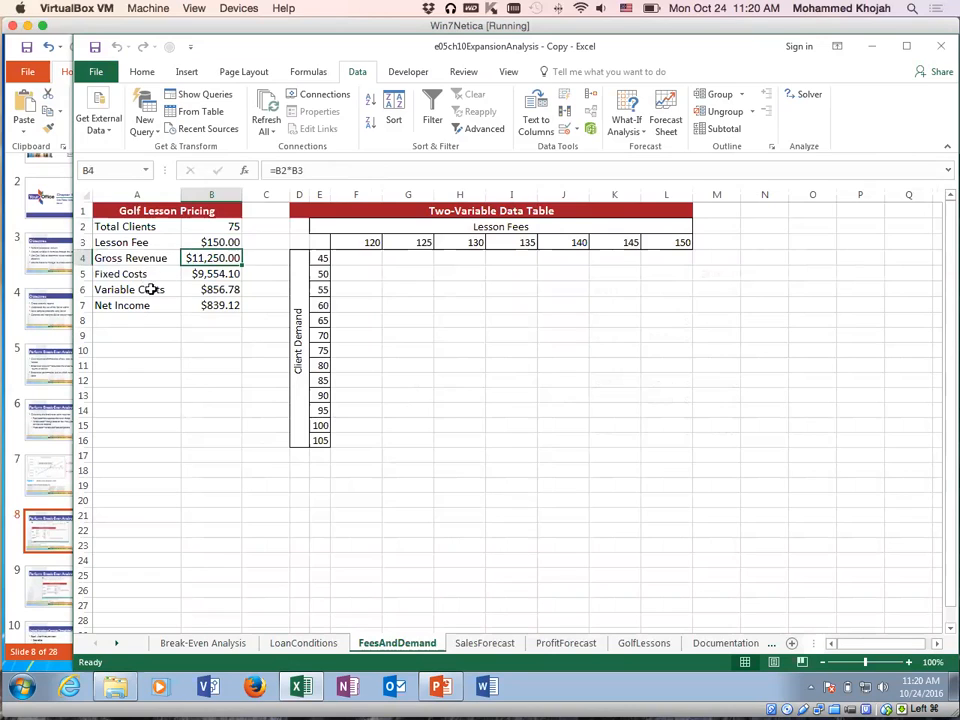
pyautogui.click(193, 273)
pyautogui.click(207, 290)
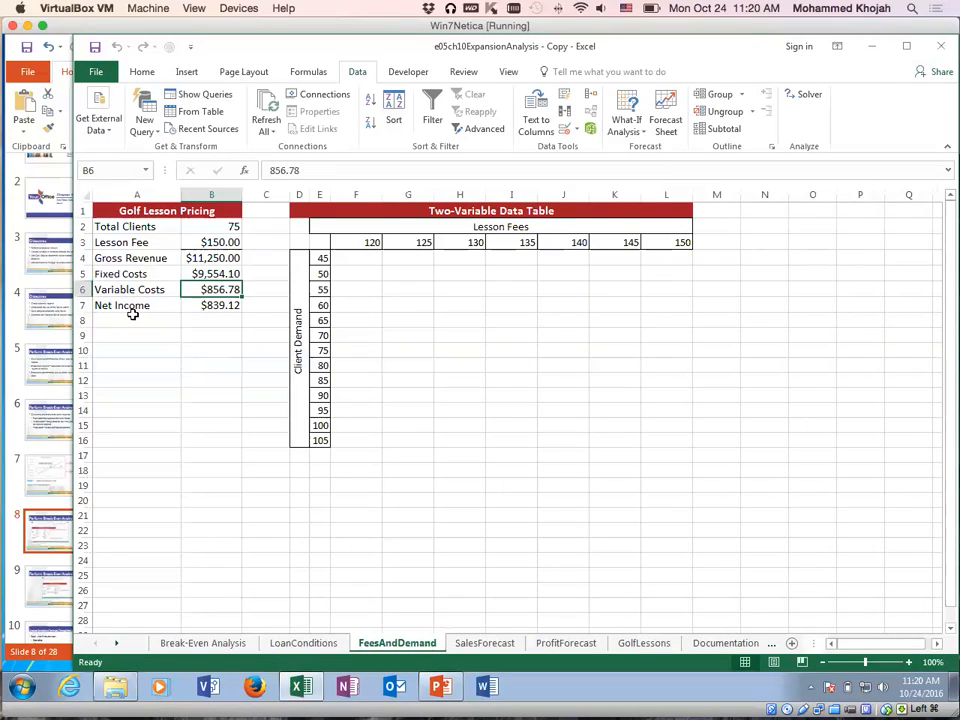
pyautogui.click(203, 307)
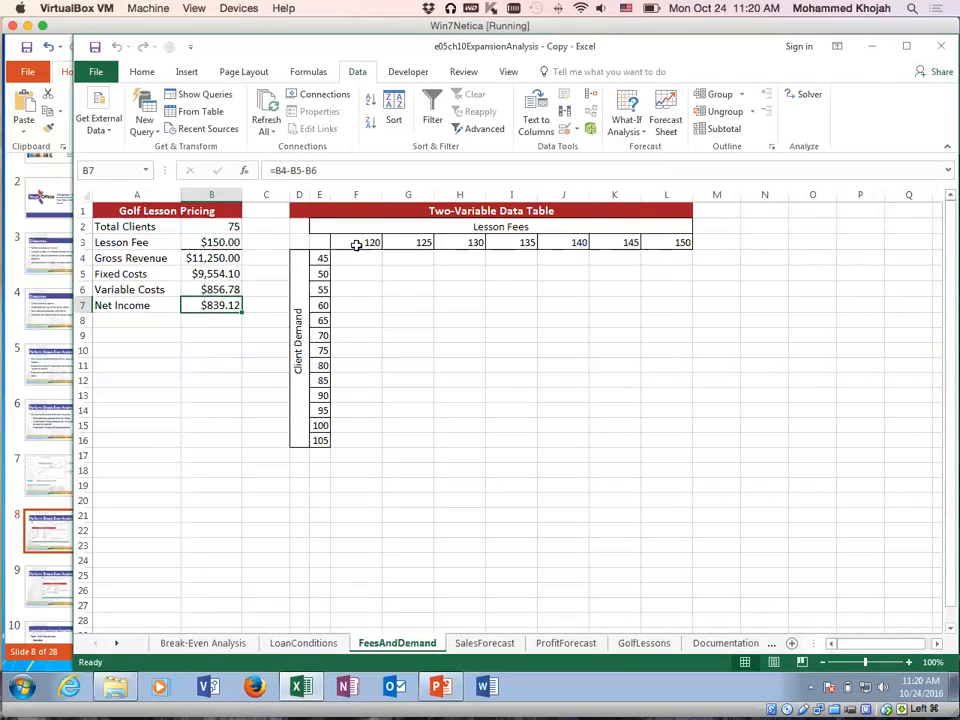
# Match the Client Demand column E4:E16 to Total Clients in B2 and the Lesson Fees row F3:L3 to Lesson Fee in B3
pyautogui.moveTo(323, 258); pyautogui.dragTo(320, 428)
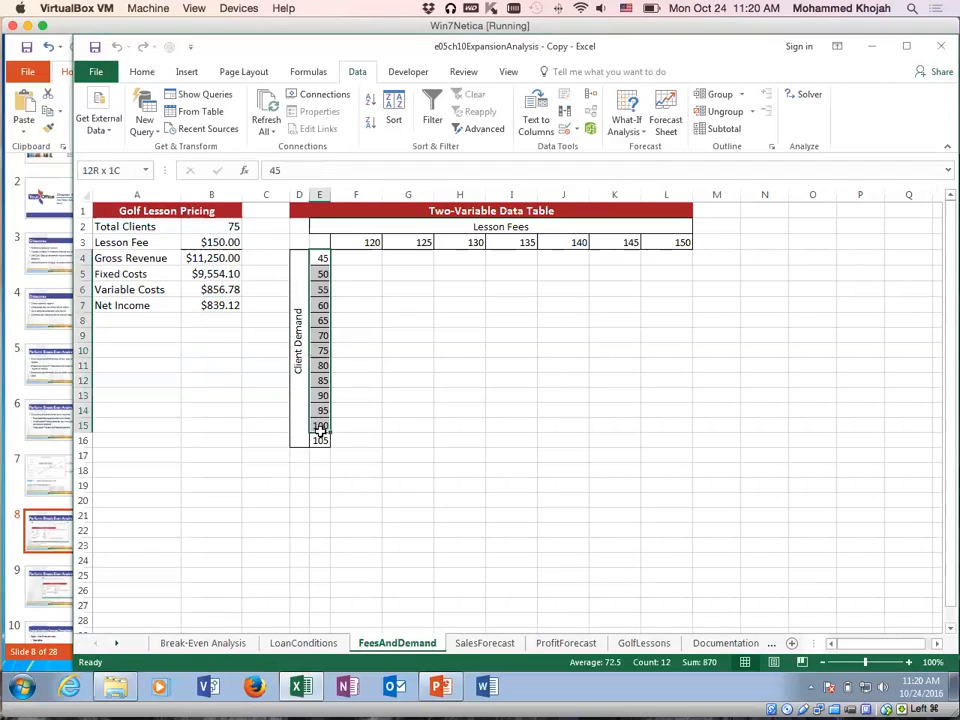
pyautogui.click(202, 230)
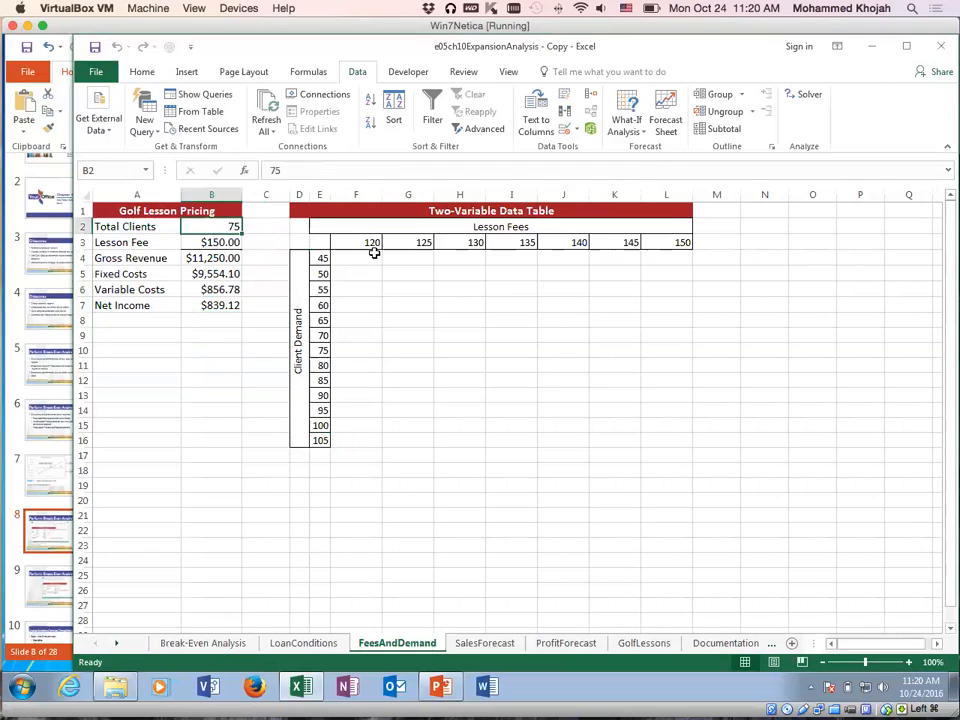
pyautogui.moveTo(366, 242); pyautogui.dragTo(680, 243)
pyautogui.click(222, 242)
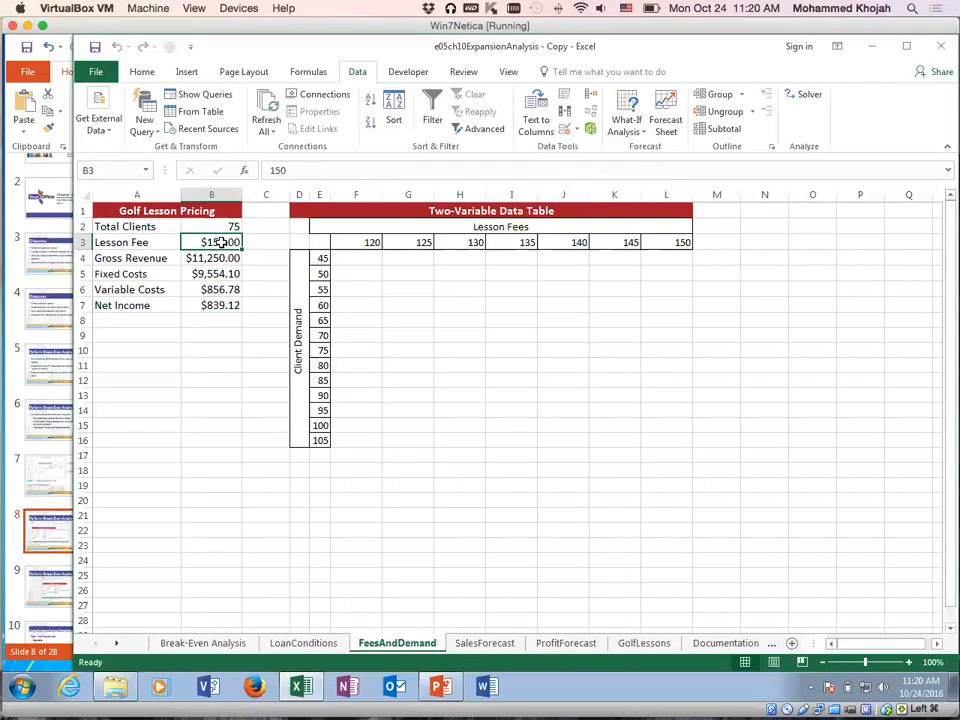
pyautogui.click(355, 243)
pyautogui.press('Right')
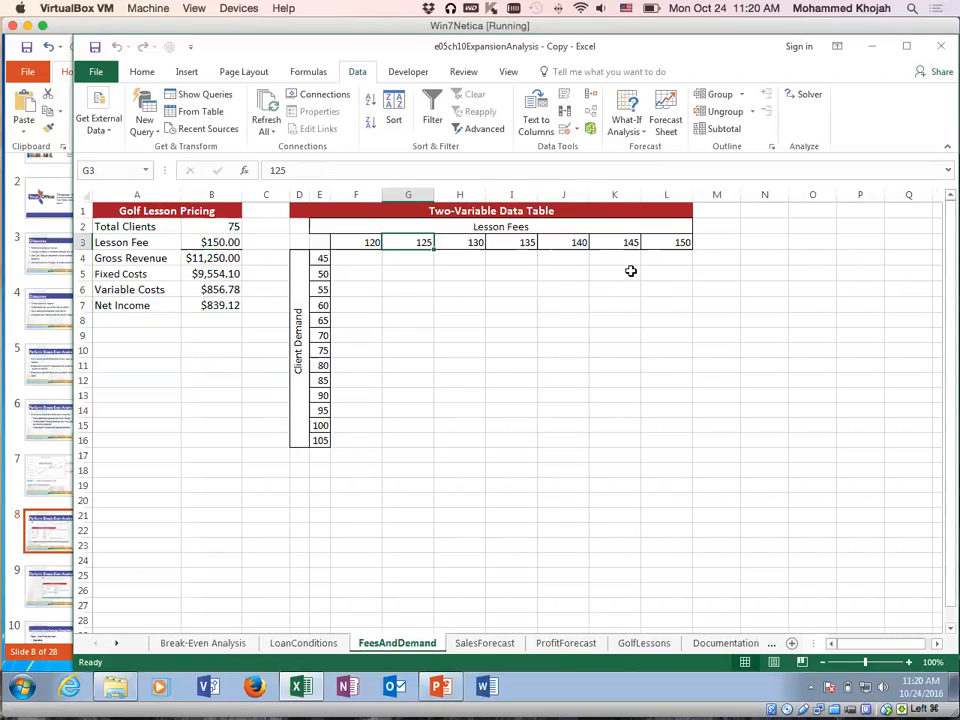
pyautogui.moveTo(364, 251); pyautogui.dragTo(662, 246)
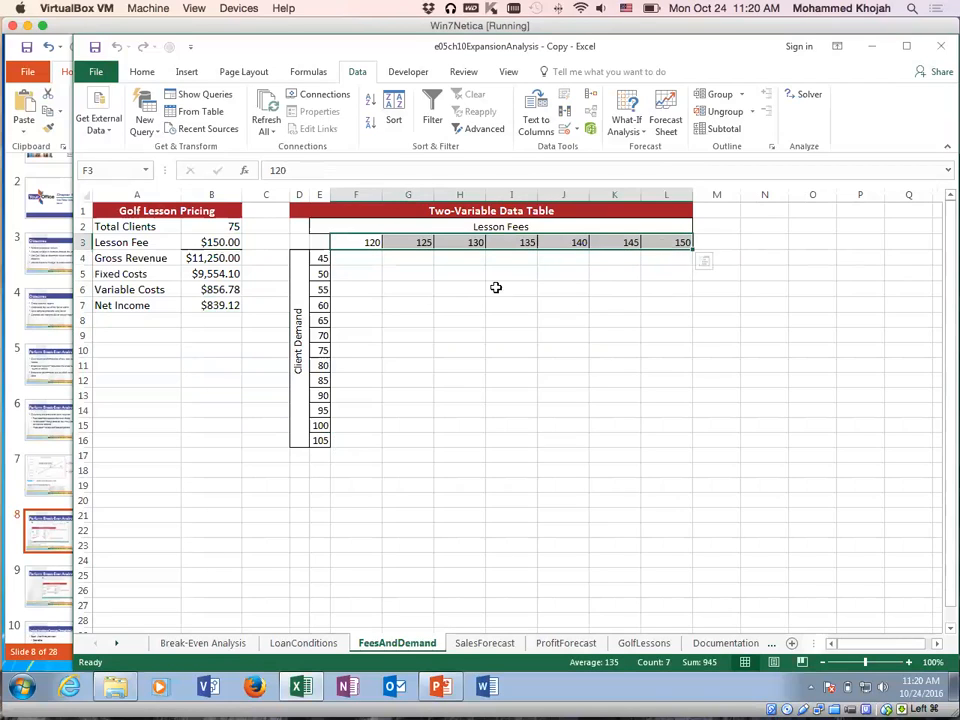
pyautogui.moveTo(321, 266); pyautogui.dragTo(318, 440)
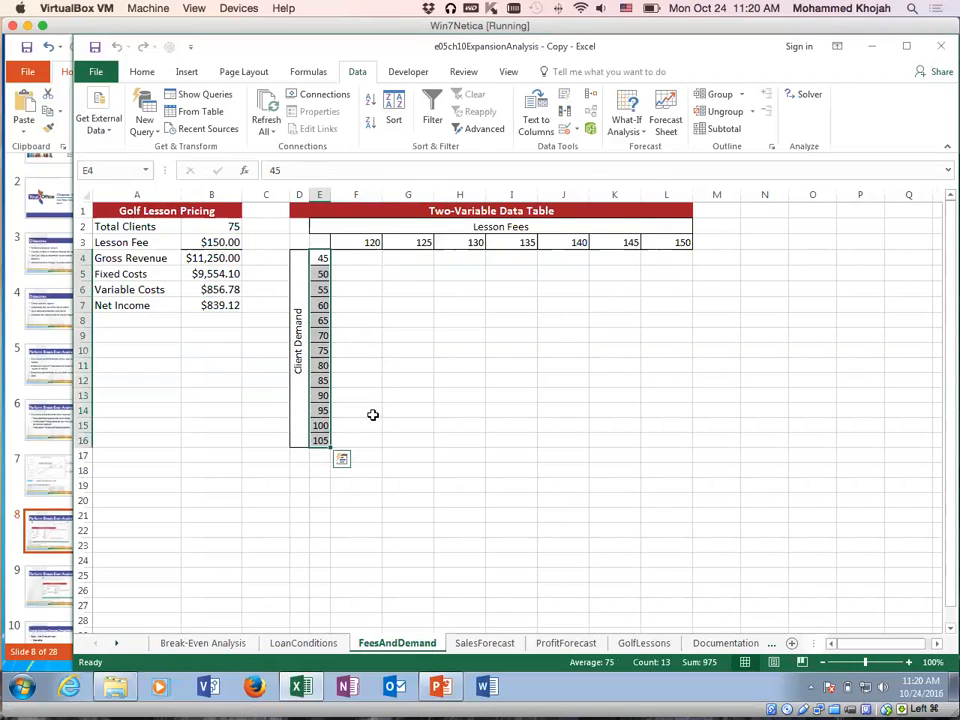
# Link the two-variable table's corner cell E3 to Net Income with the formula =B7
pyautogui.click(359, 349)
pyautogui.click(318, 243)
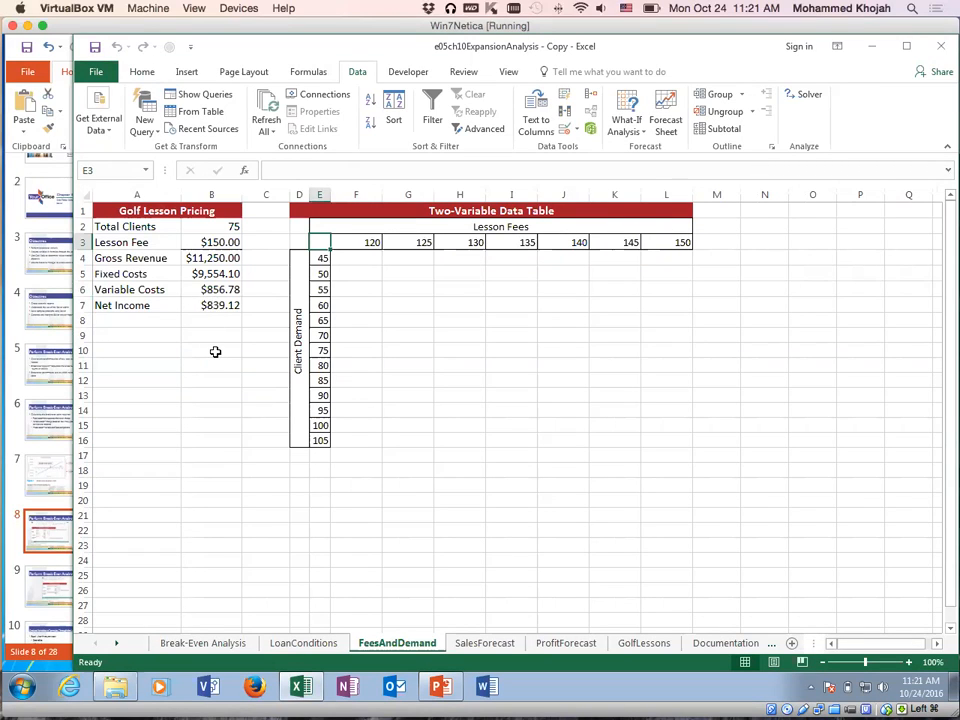
pyautogui.write('=')
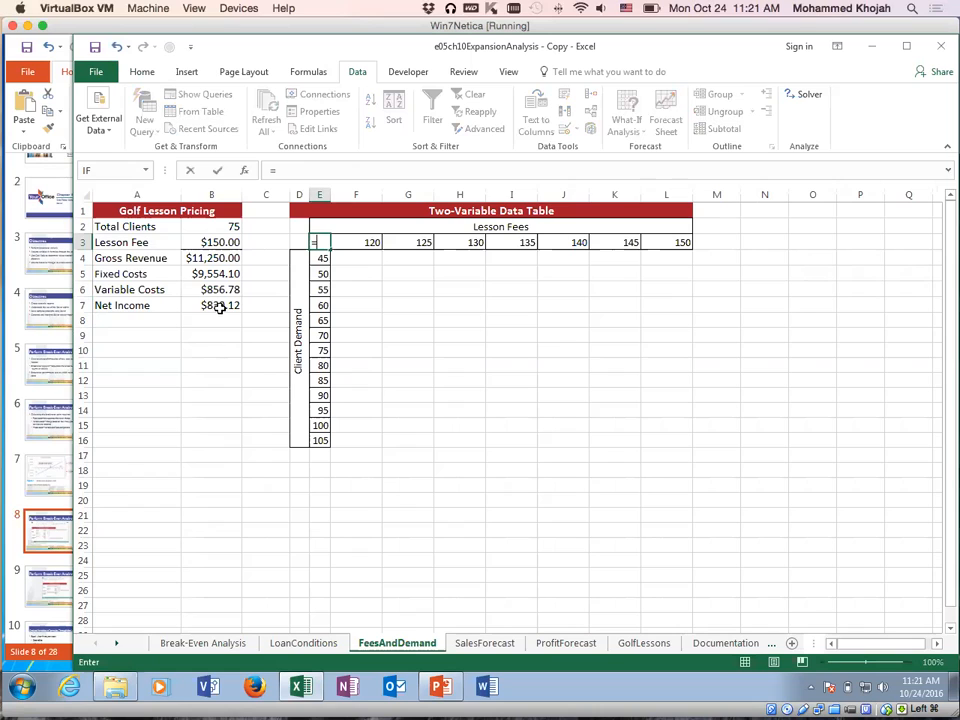
pyautogui.click(219, 306)
pyautogui.press('Return')
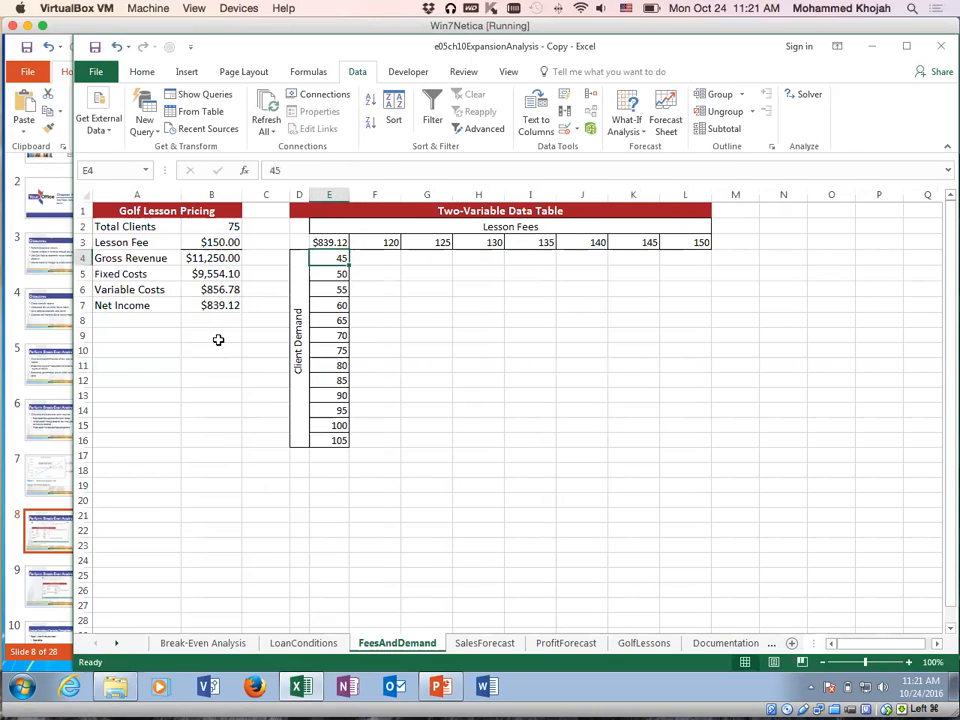
# Recheck how the first lesson fee and client demand values relate to input cells B3 and B2 and Net Income in B7
pyautogui.click(371, 261)
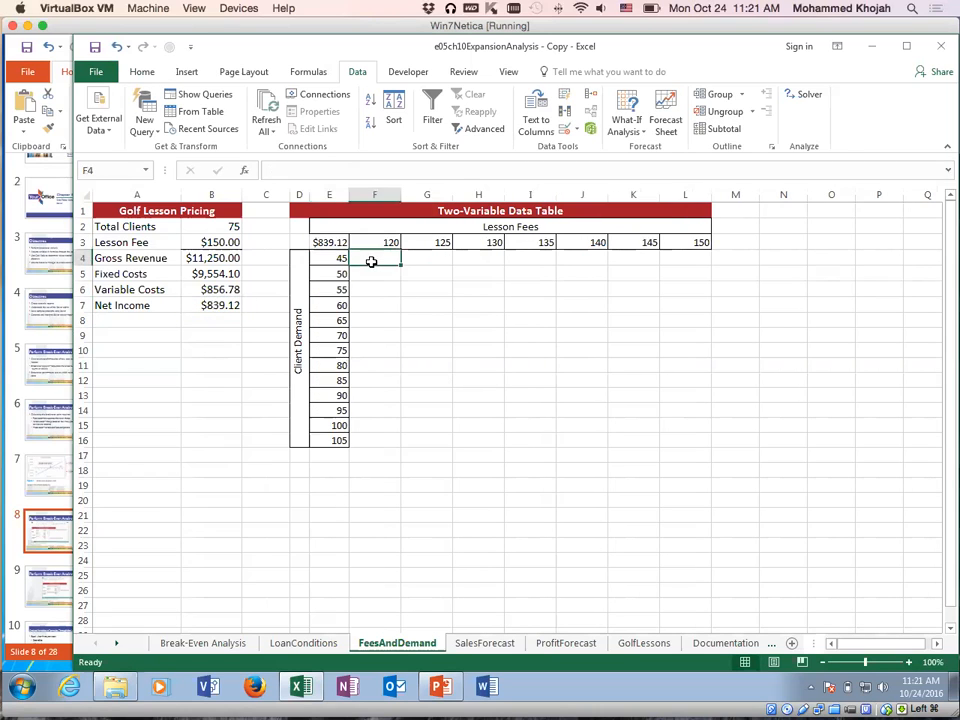
pyautogui.click(377, 242)
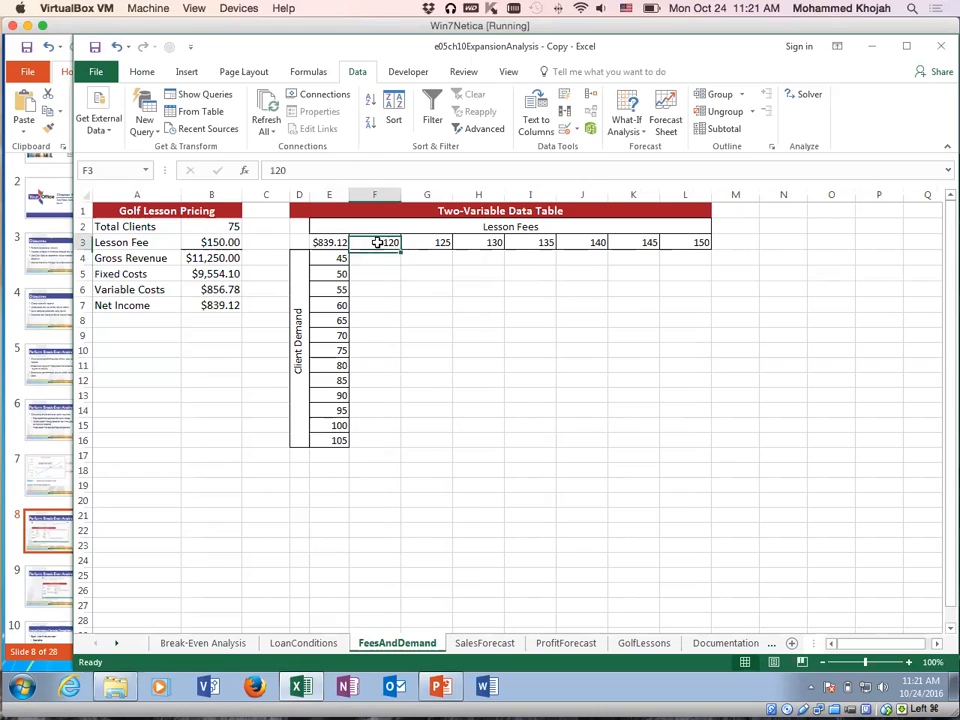
pyautogui.click(204, 242)
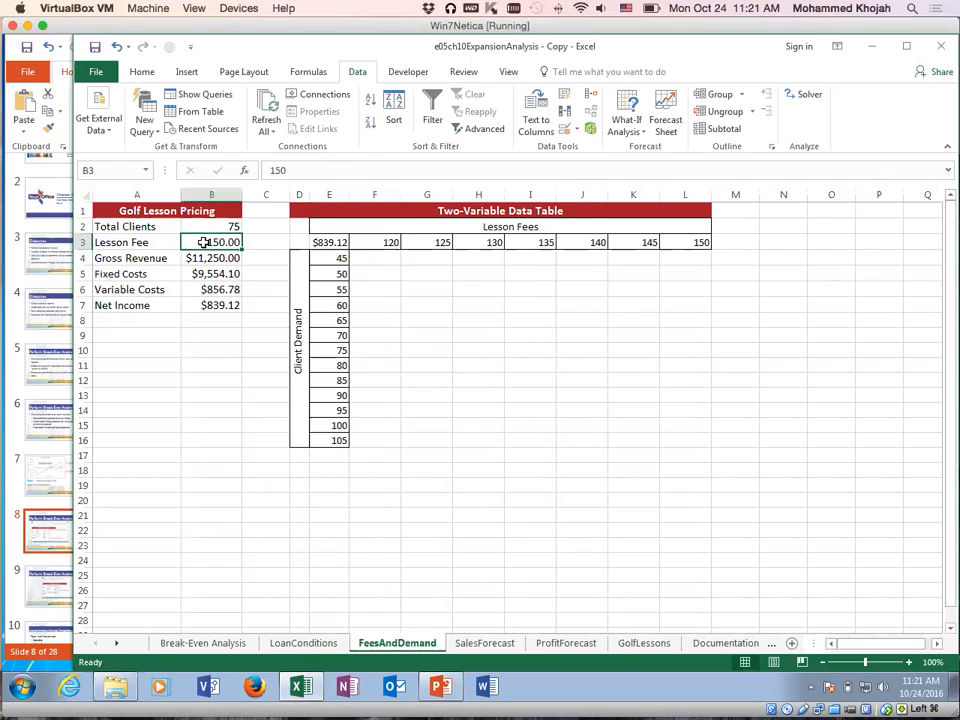
pyautogui.click(328, 260)
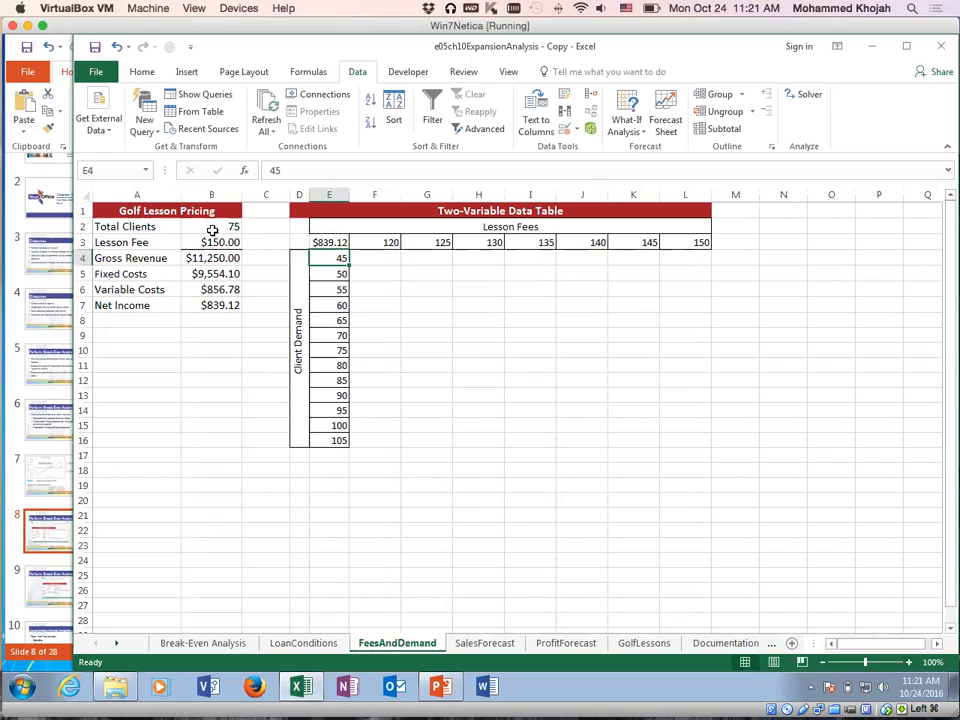
pyautogui.click(212, 230)
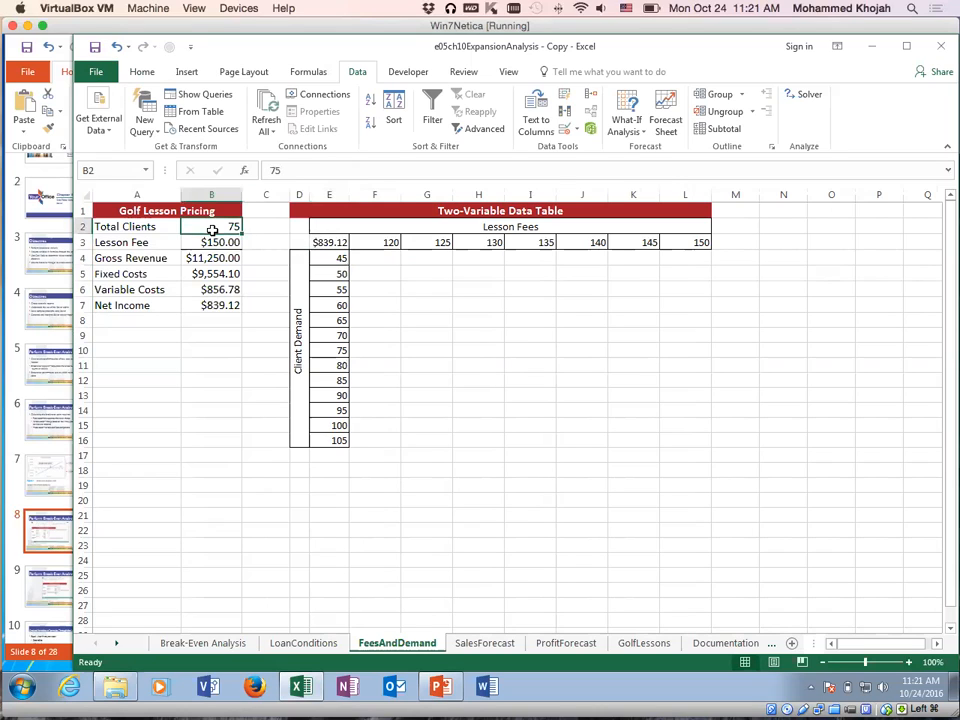
pyautogui.click(208, 305)
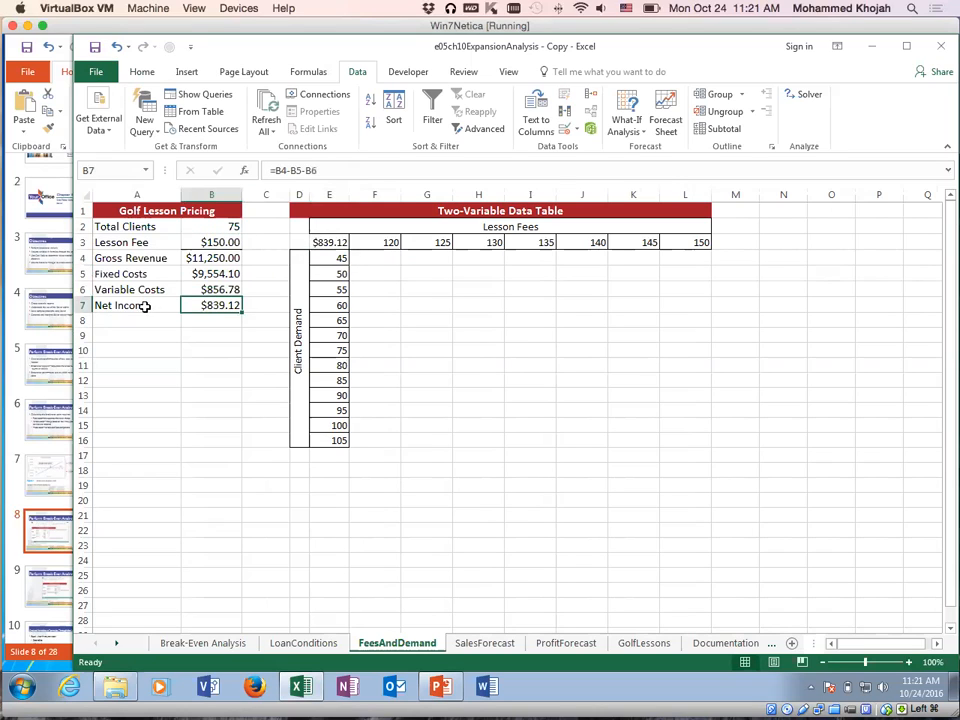
# Create a two-variable data table over E3:L16 with row input cell B3 and column input cell B2
pyautogui.click(380, 260)
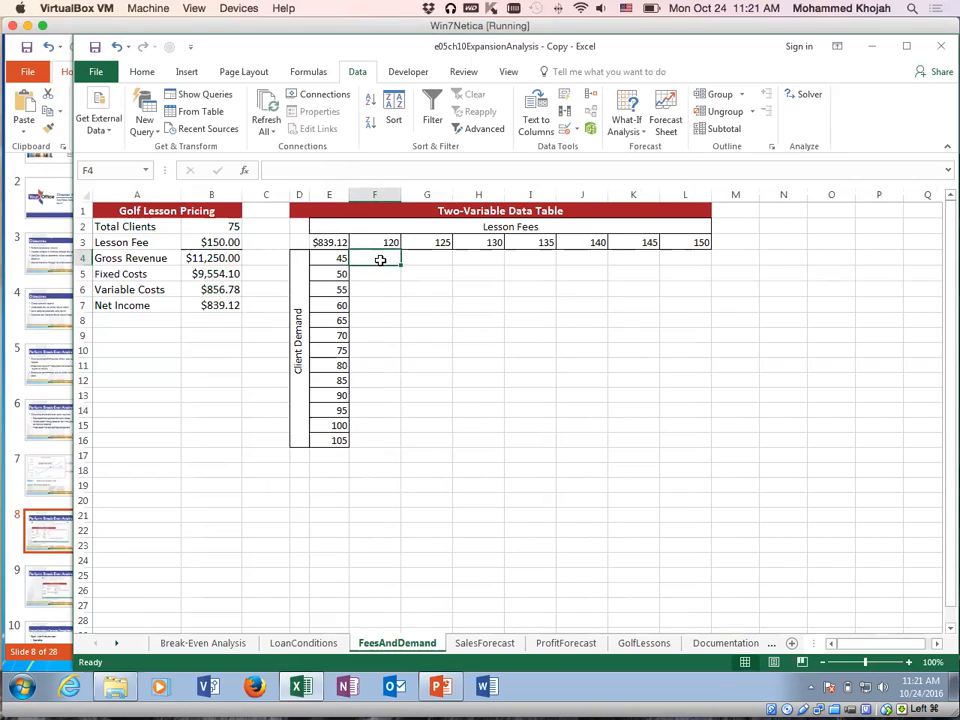
pyautogui.click(381, 287)
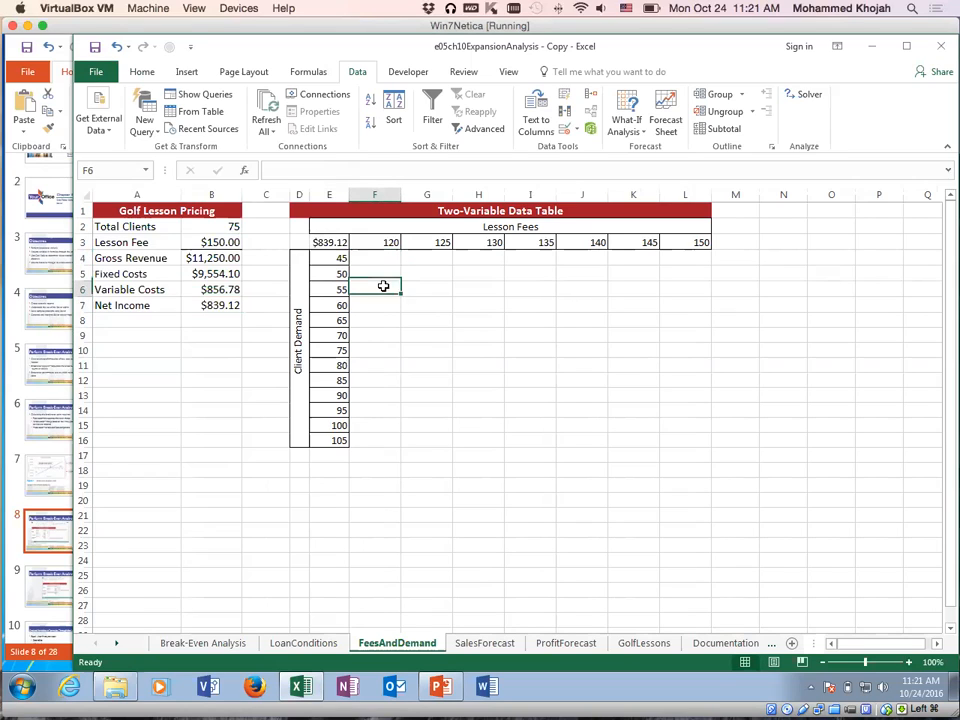
pyautogui.moveTo(325, 242); pyautogui.dragTo(669, 441)
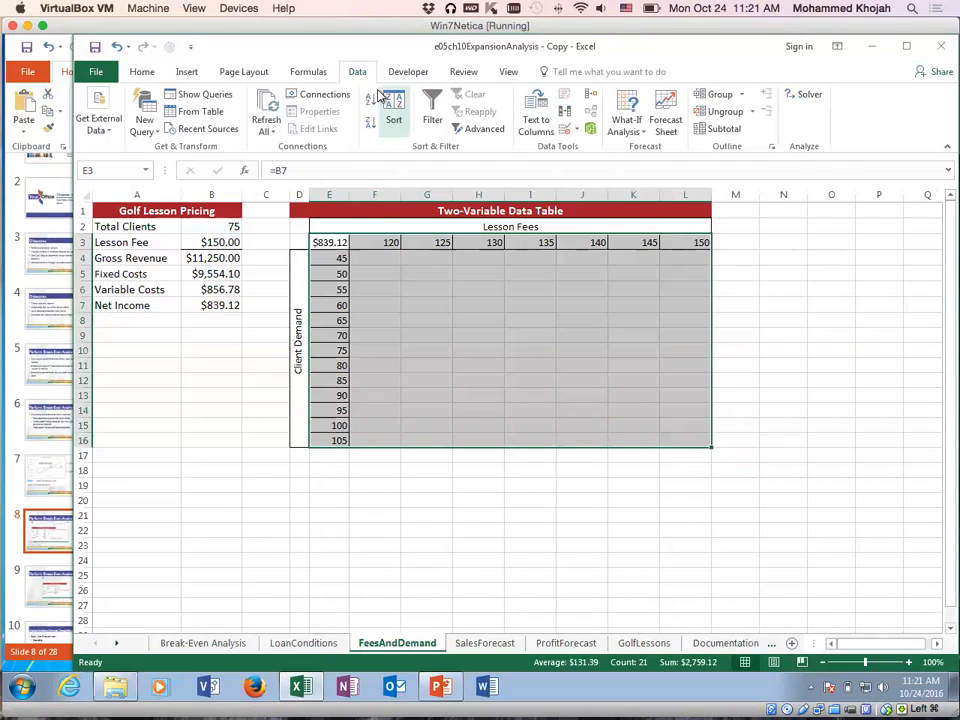
pyautogui.click(626, 118)
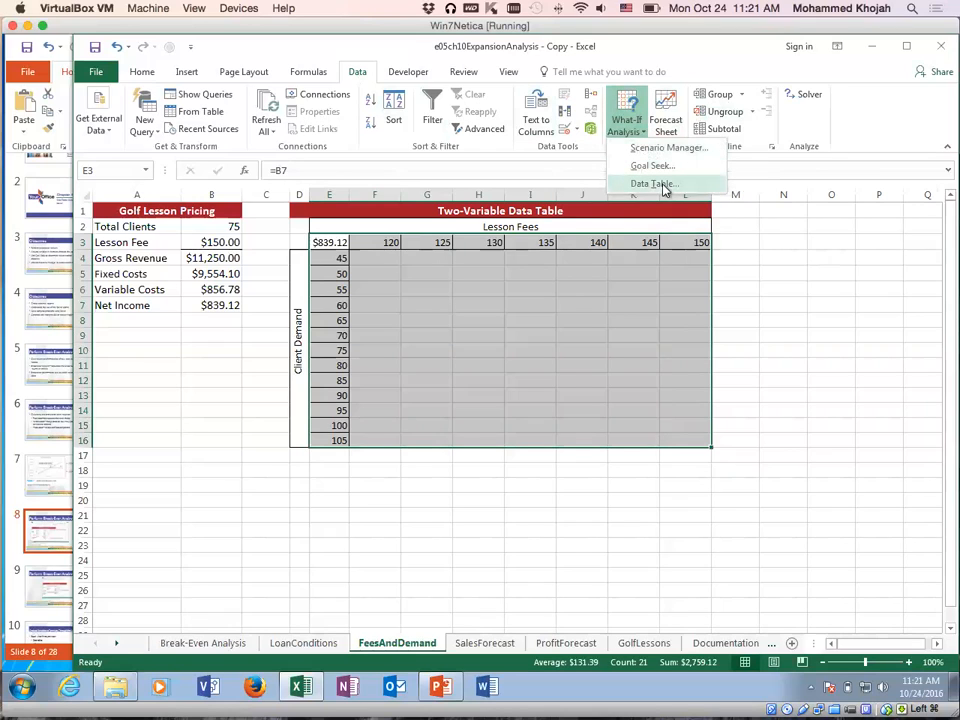
pyautogui.click(660, 184)
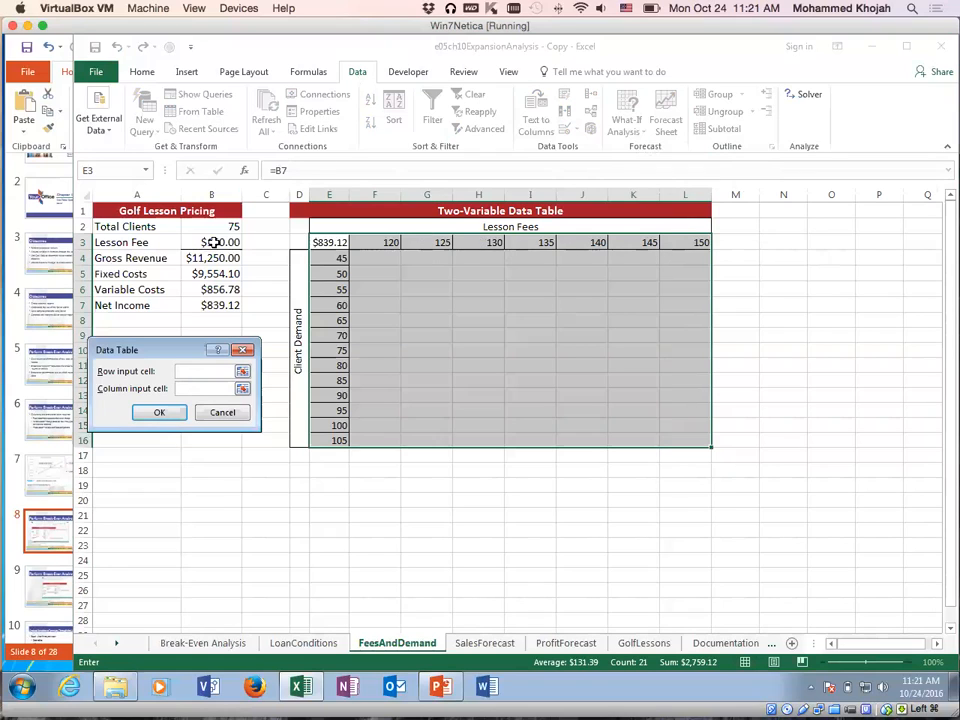
pyautogui.click(213, 242)
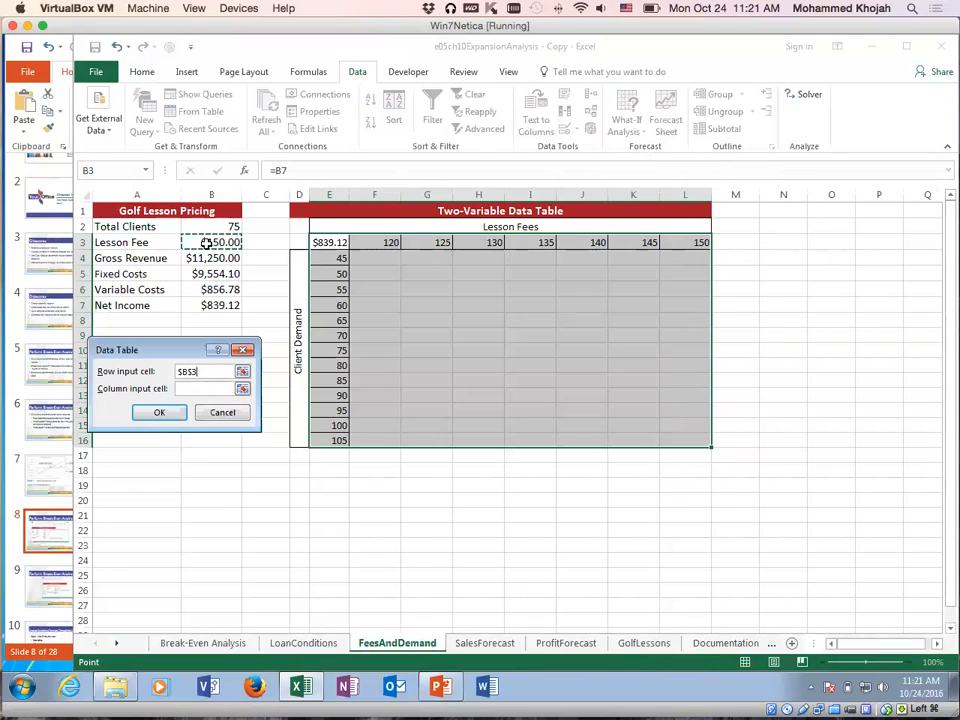
pyautogui.click(200, 389)
pyautogui.click(212, 228)
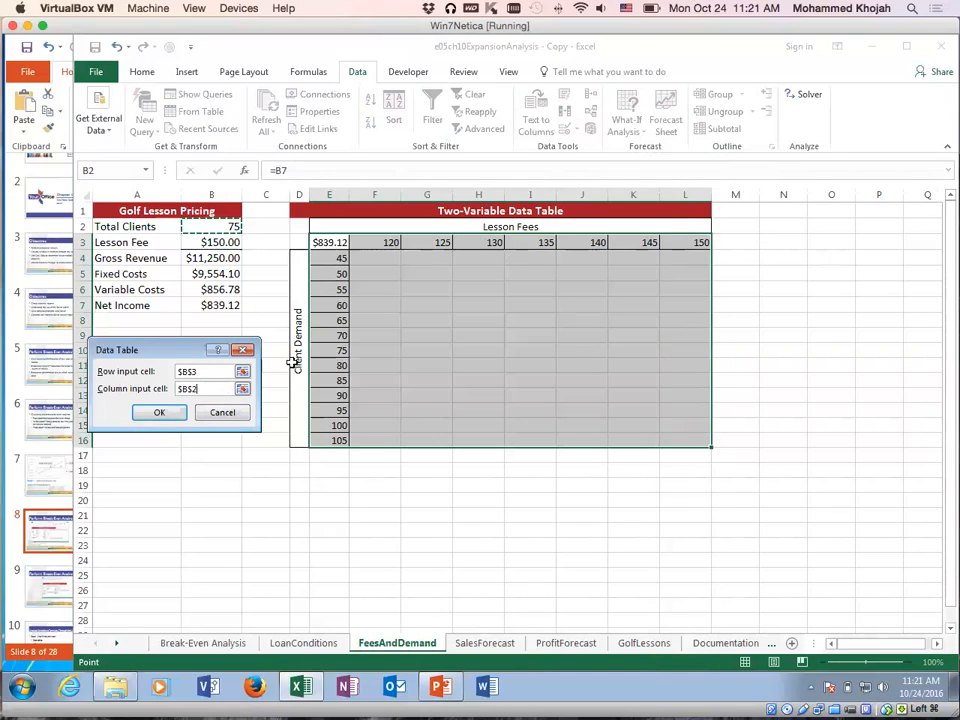
pyautogui.click(155, 411)
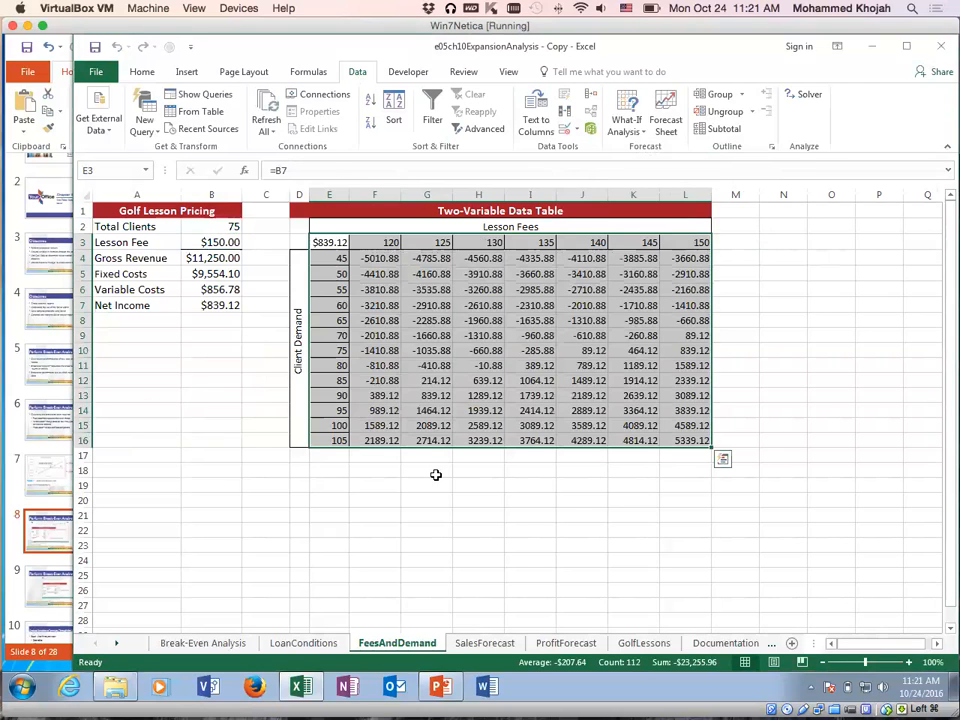
# Examine the data table's net income results, comparing the lesson fees from 125 to 150 at a client demand of 105
pyautogui.click(462, 366)
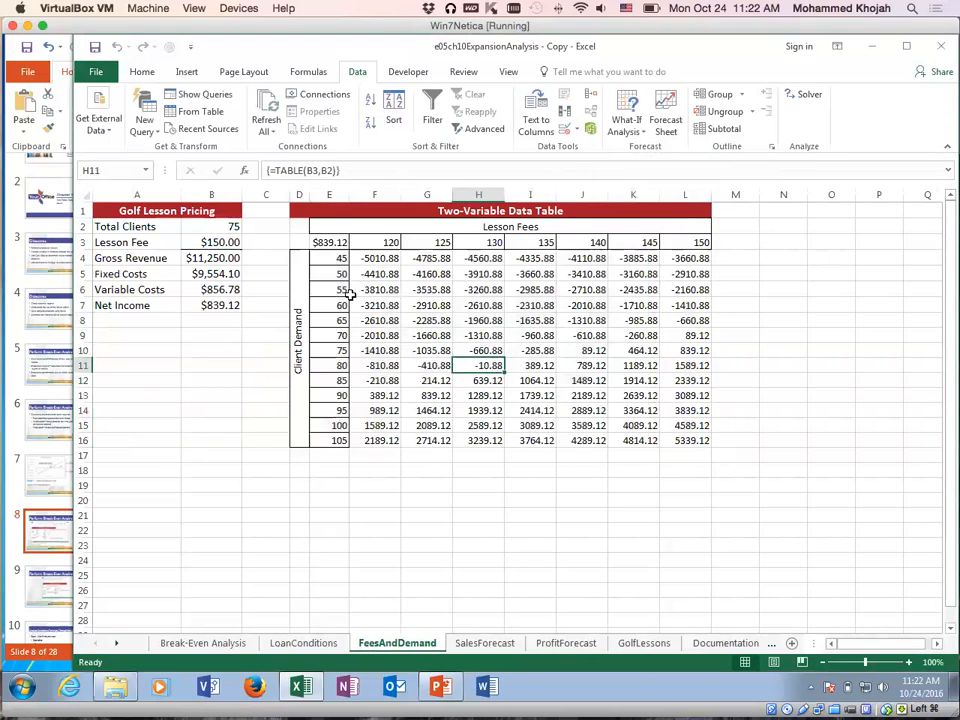
pyautogui.click(689, 440)
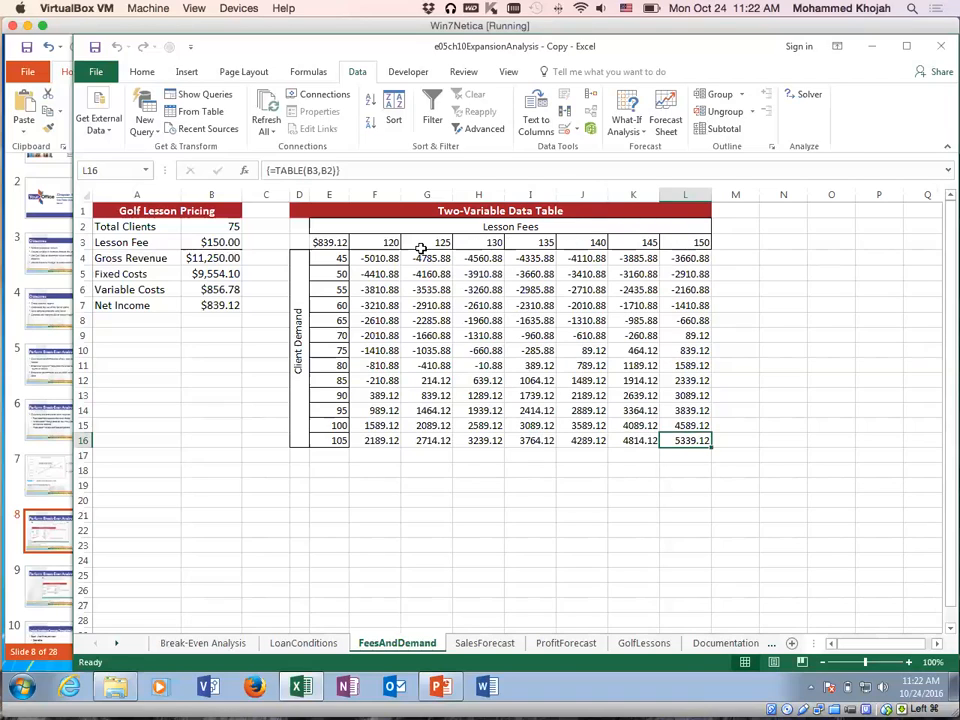
pyautogui.click(622, 440)
pyautogui.click(572, 440)
pyautogui.click(522, 440)
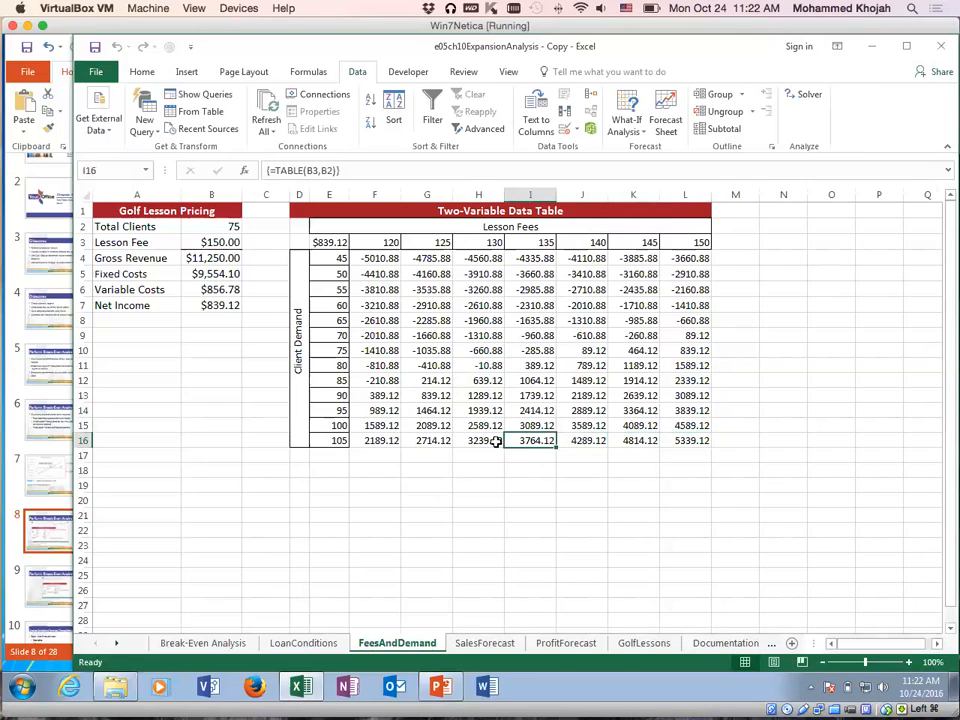
pyautogui.click(486, 441)
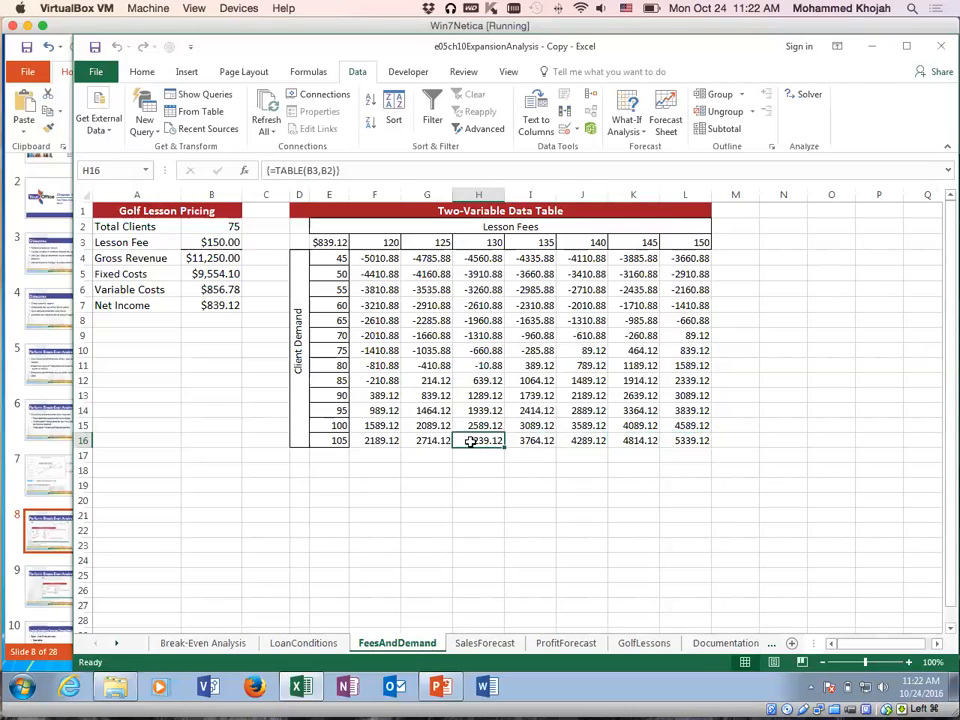
pyautogui.click(425, 441)
pyautogui.click(486, 441)
pyautogui.click(531, 440)
pyautogui.click(570, 439)
pyautogui.click(624, 439)
pyautogui.press('Right')
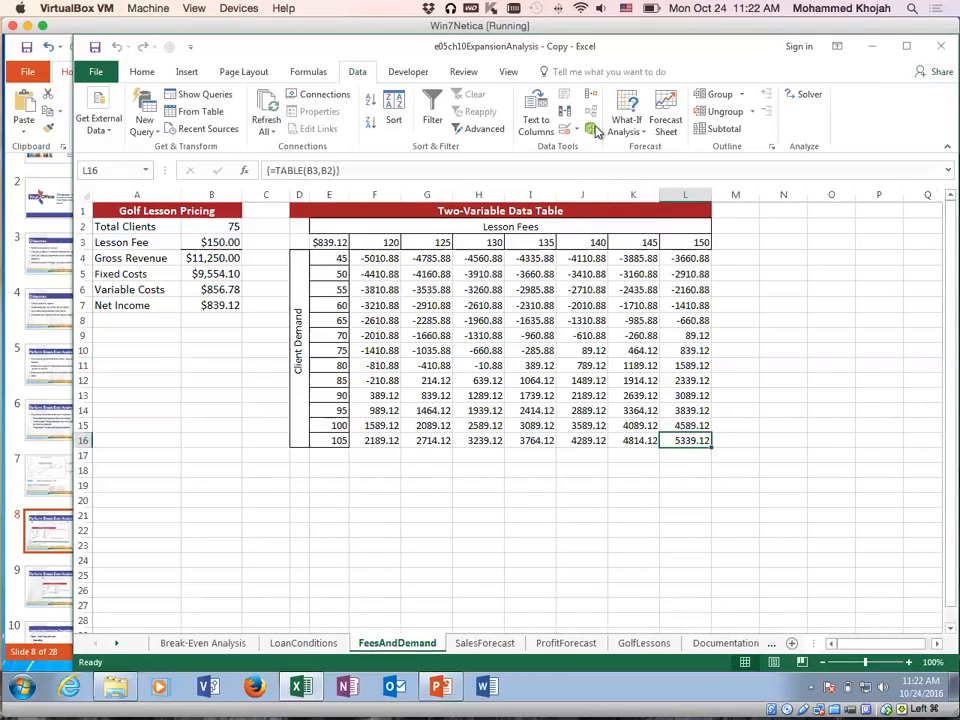
pyautogui.click(628, 126)
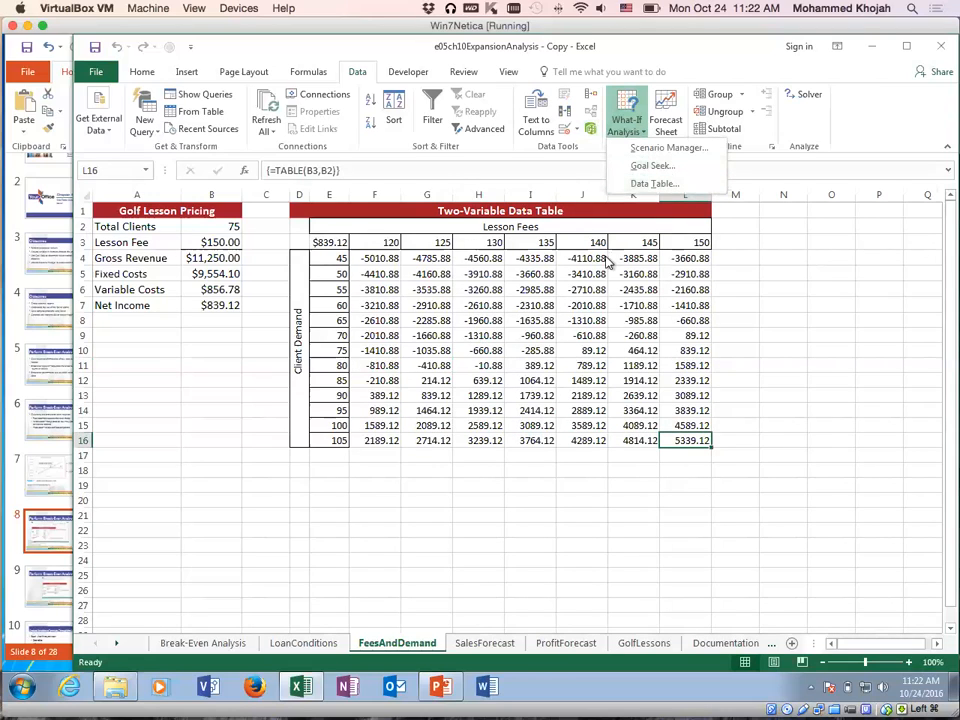
pyautogui.click(515, 399)
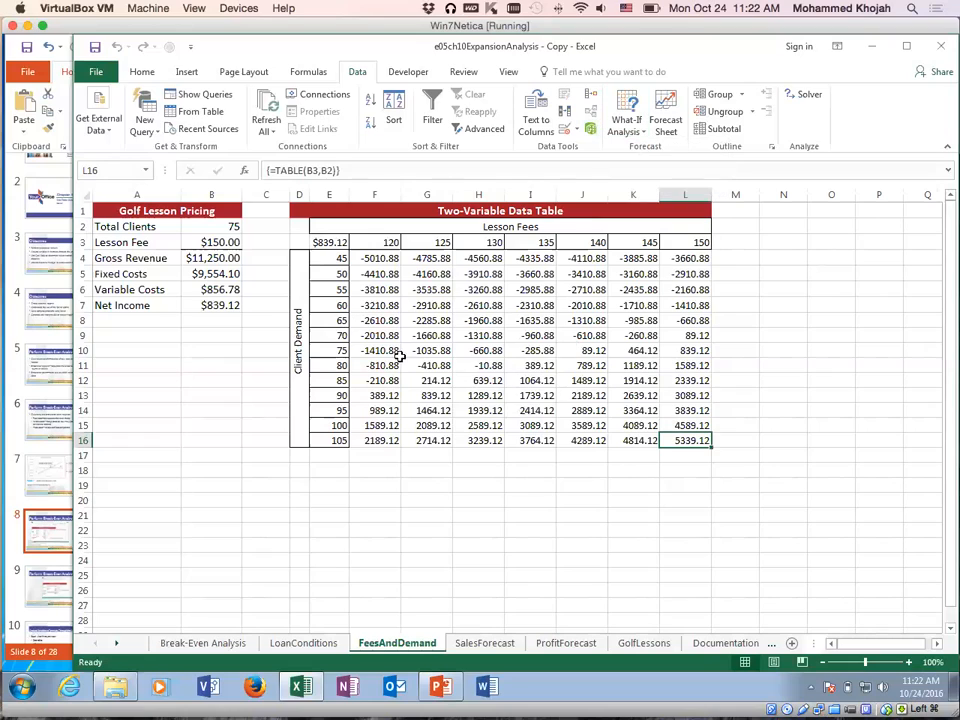
# Check how corner cell E3 references Net Income in B7 and how the table's result cells depend on it
pyautogui.click(329, 242)
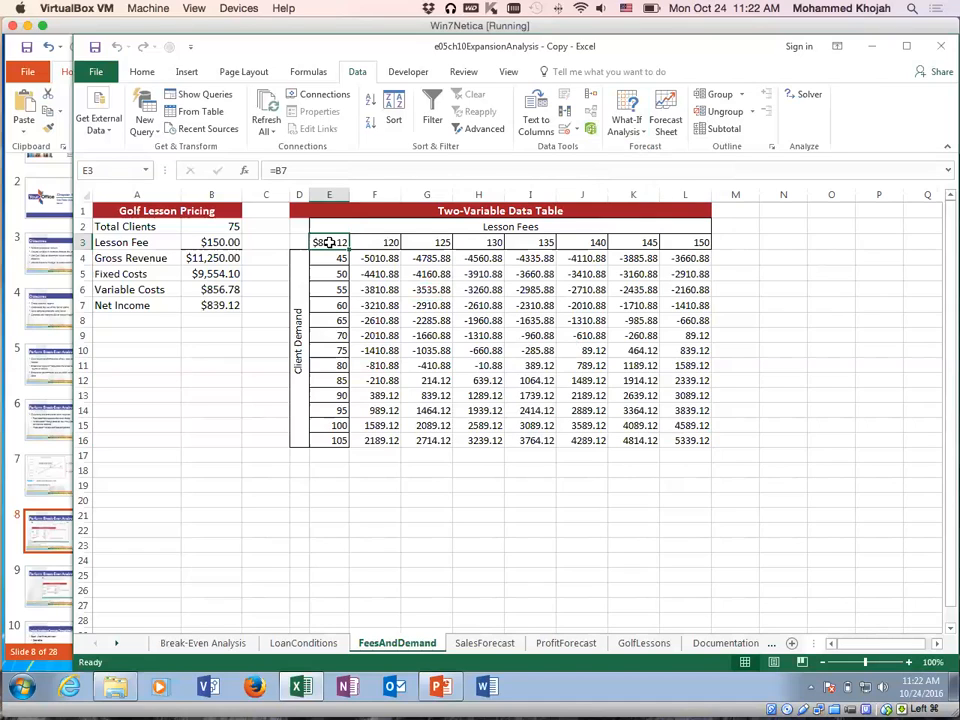
pyautogui.click(369, 271)
pyautogui.click(326, 243)
pyautogui.click(478, 320)
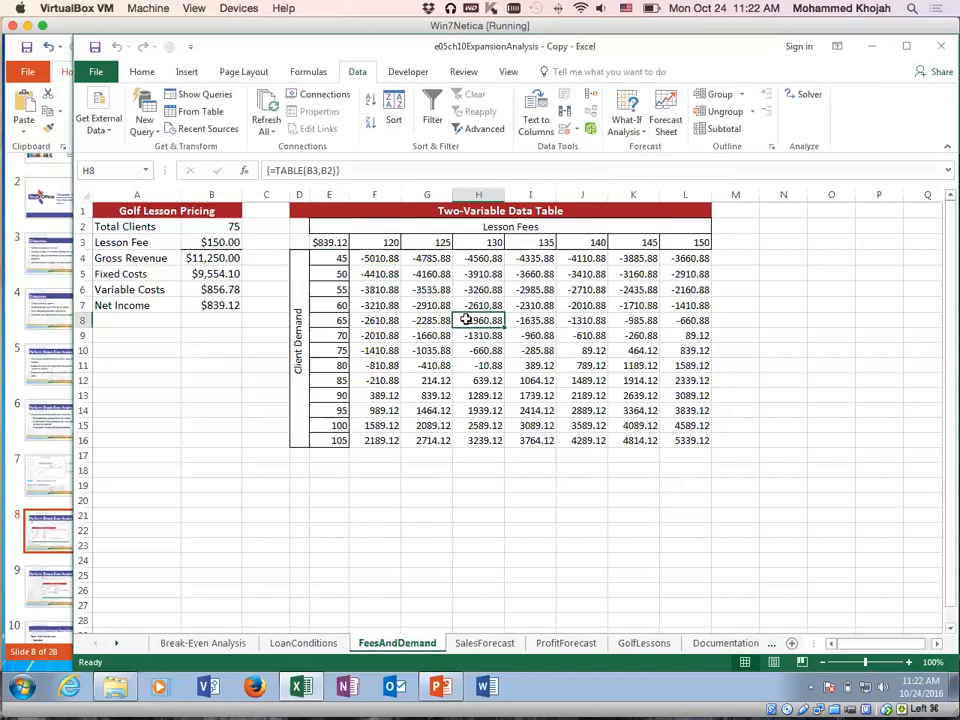
pyautogui.click(198, 305)
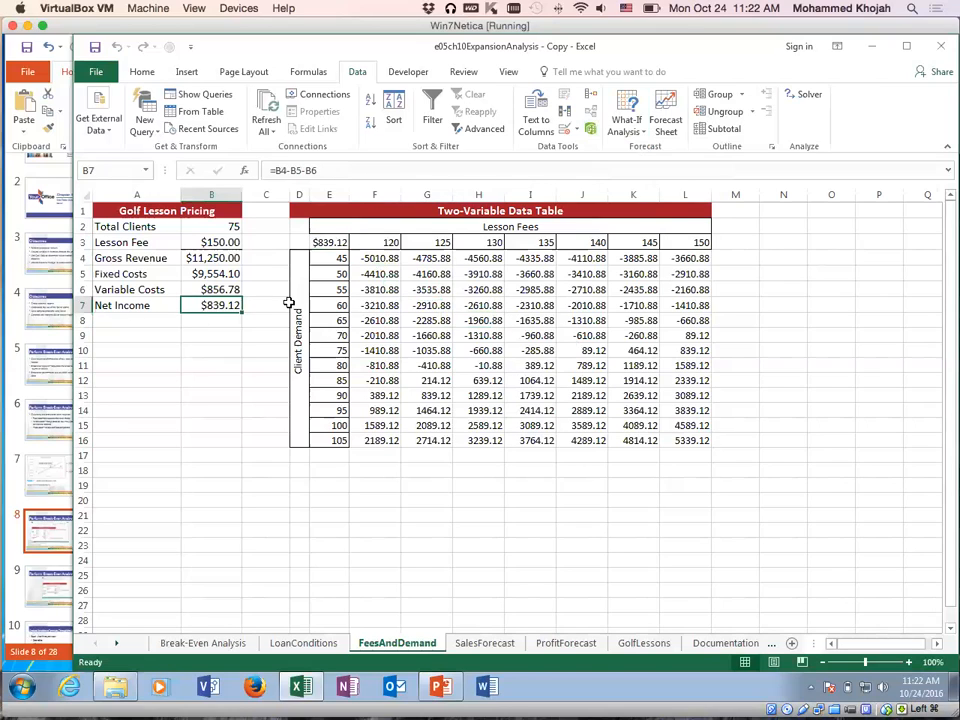
pyautogui.click(330, 243)
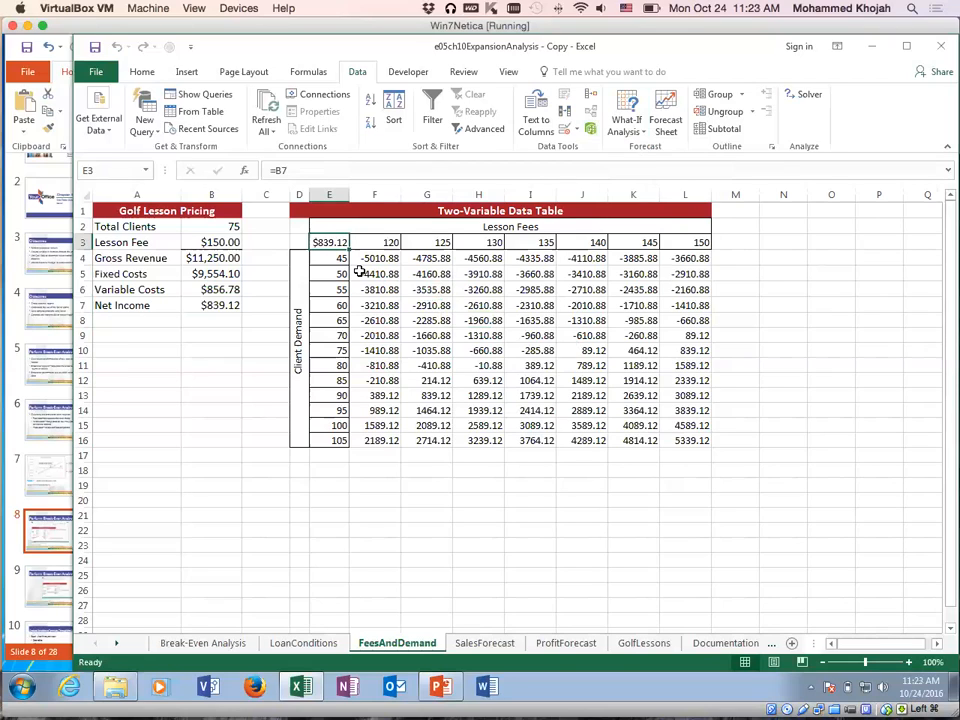
# Trace how fee 120 feeds B3 and demand 45 feeds B2, passing through B7 and E3 to result cell F4
pyautogui.click(376, 242)
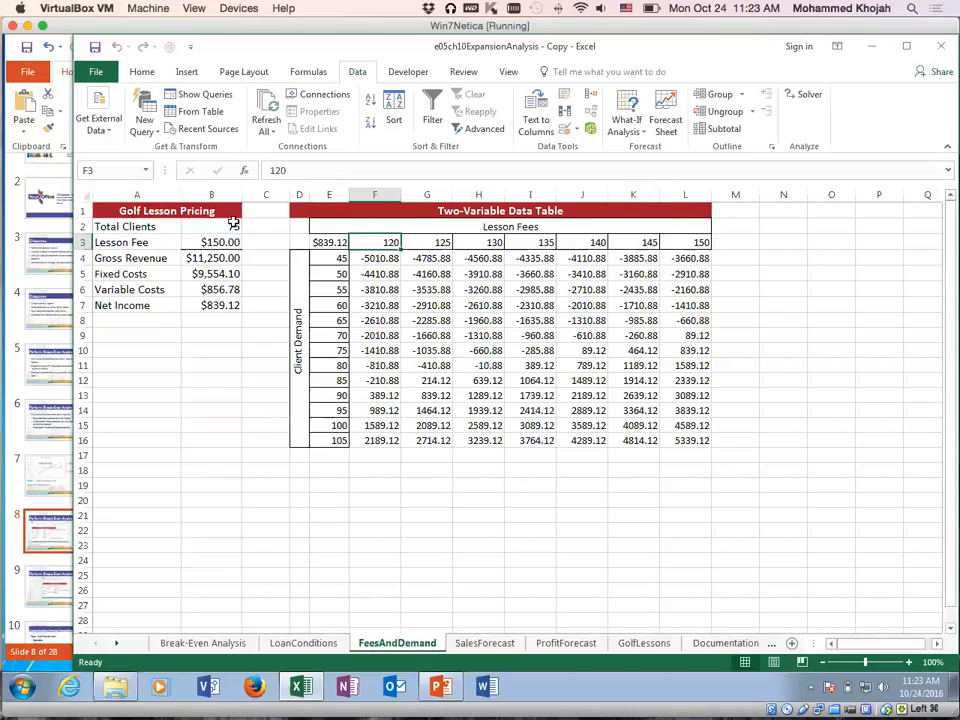
pyautogui.click(211, 242)
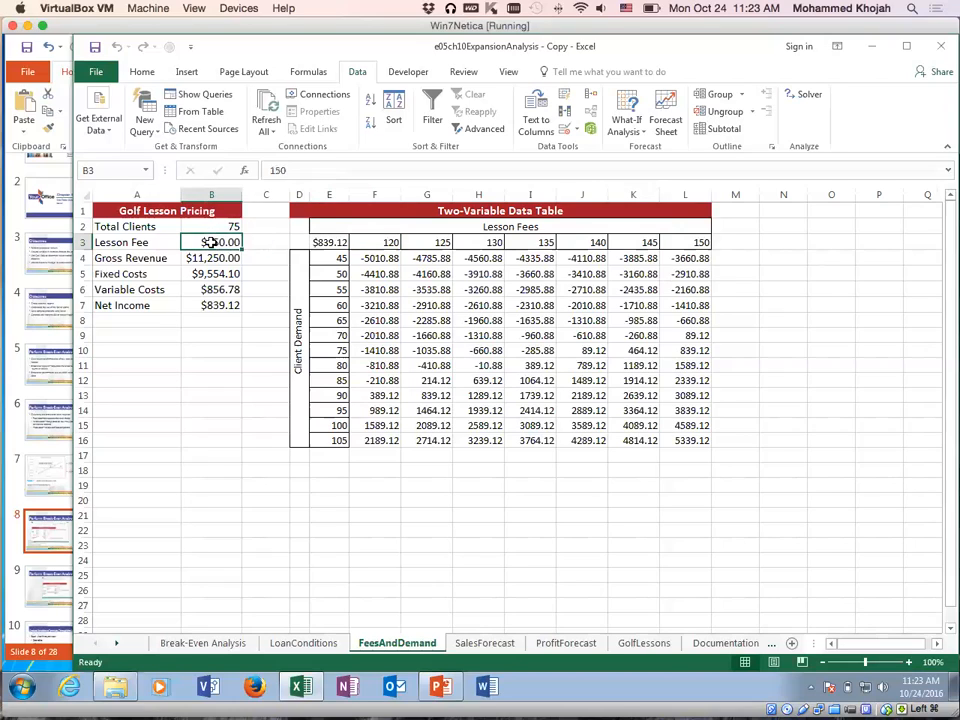
pyautogui.click(333, 260)
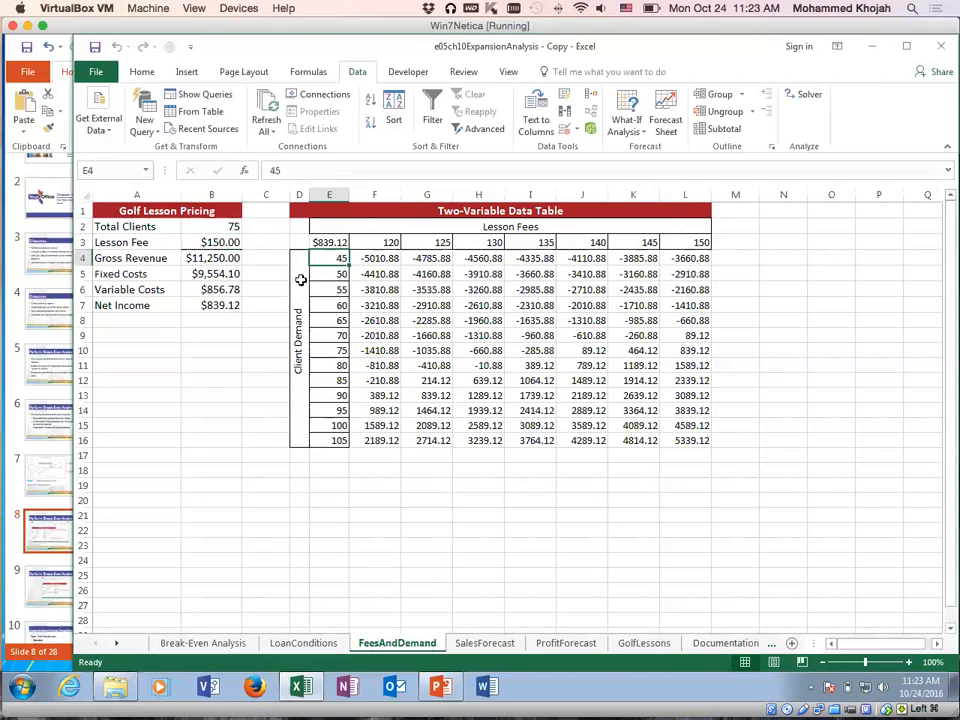
pyautogui.click(228, 228)
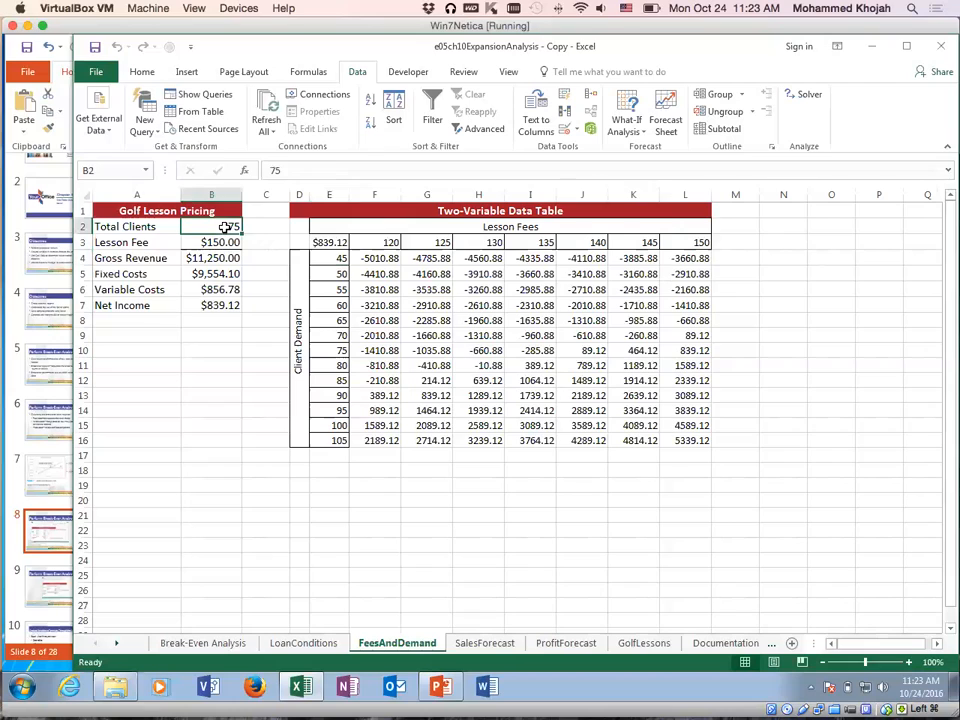
pyautogui.click(206, 306)
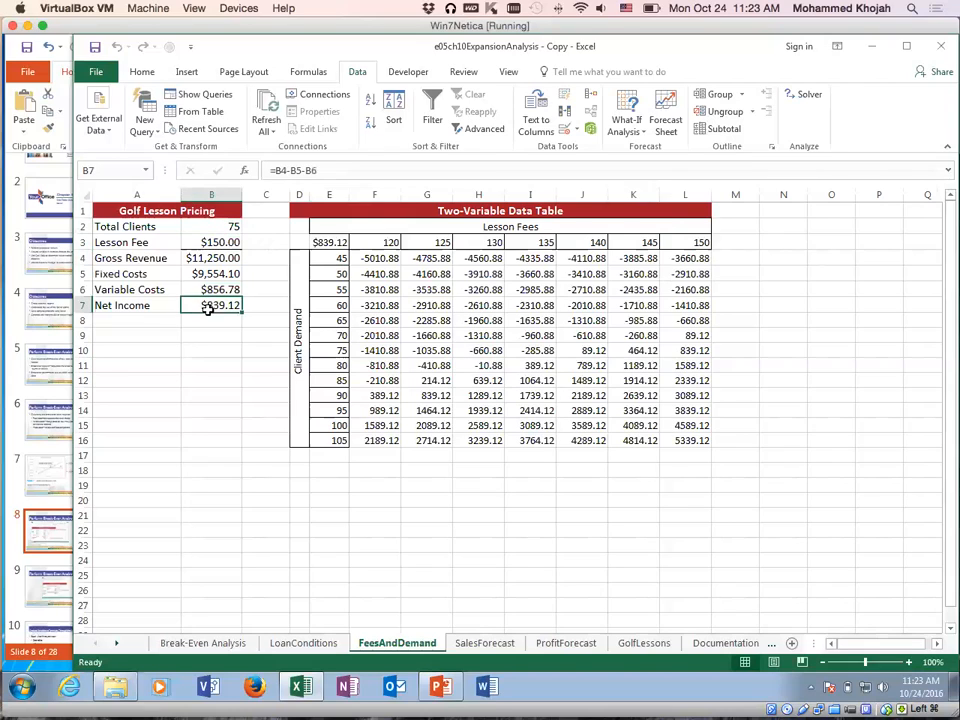
pyautogui.click(331, 242)
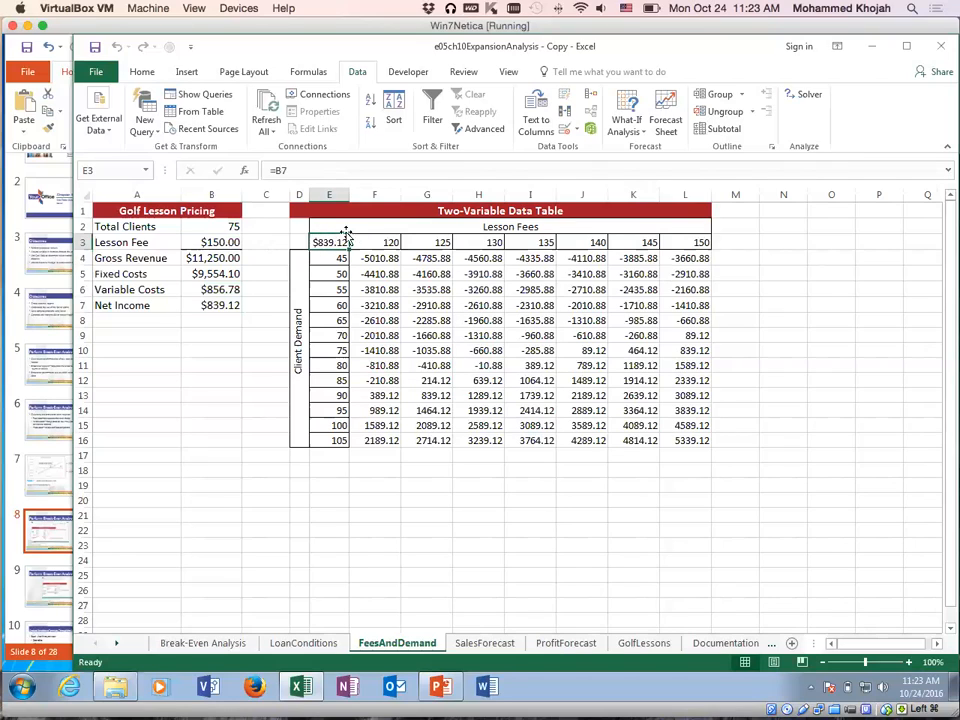
pyautogui.click(371, 257)
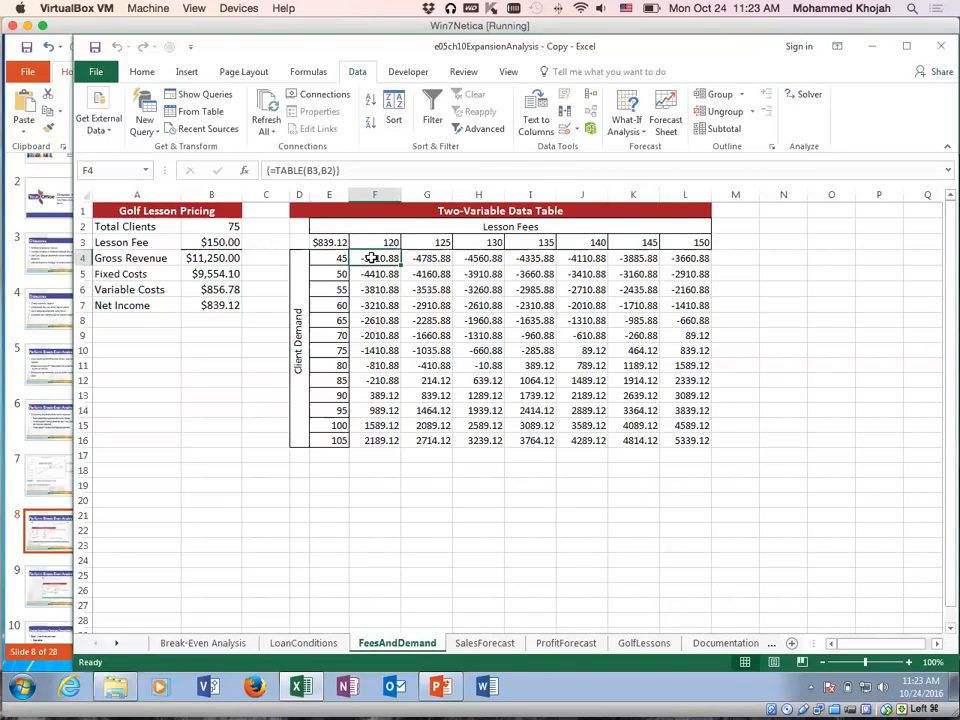
# Trace lesson fee 125 from G3 through B3 and corner cell E3 to result G4, and review the first result rows
pyautogui.click(427, 245)
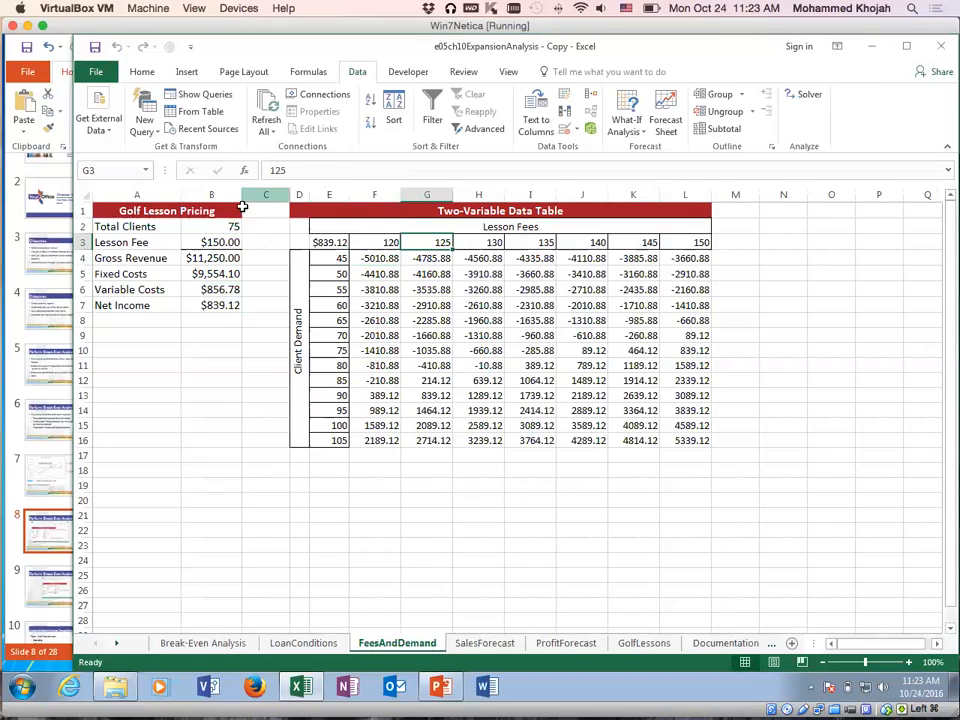
pyautogui.click(214, 242)
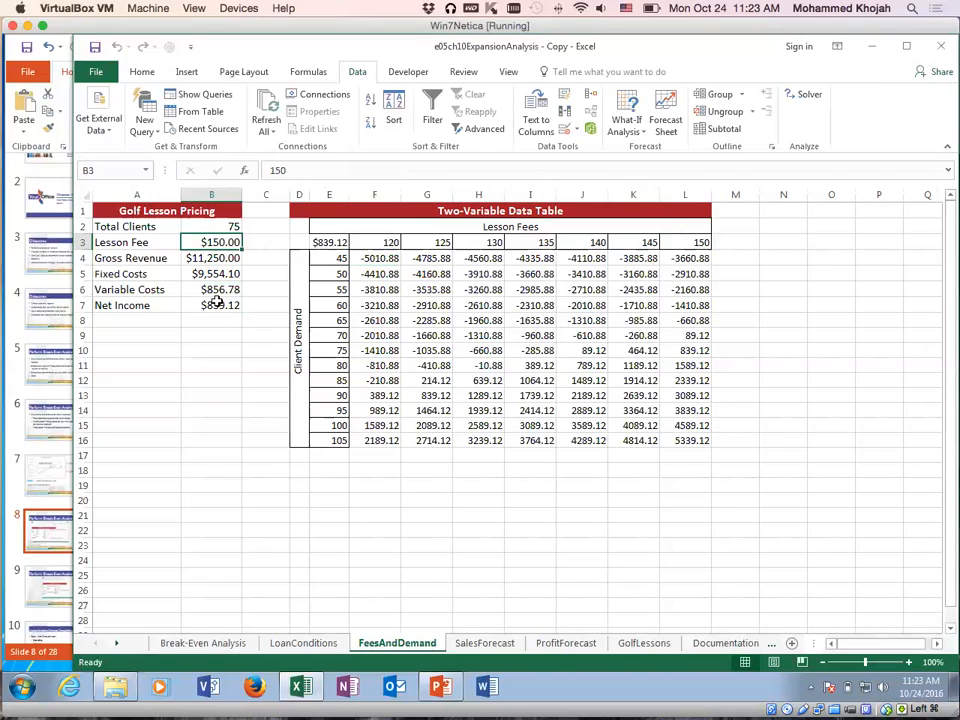
pyautogui.click(329, 243)
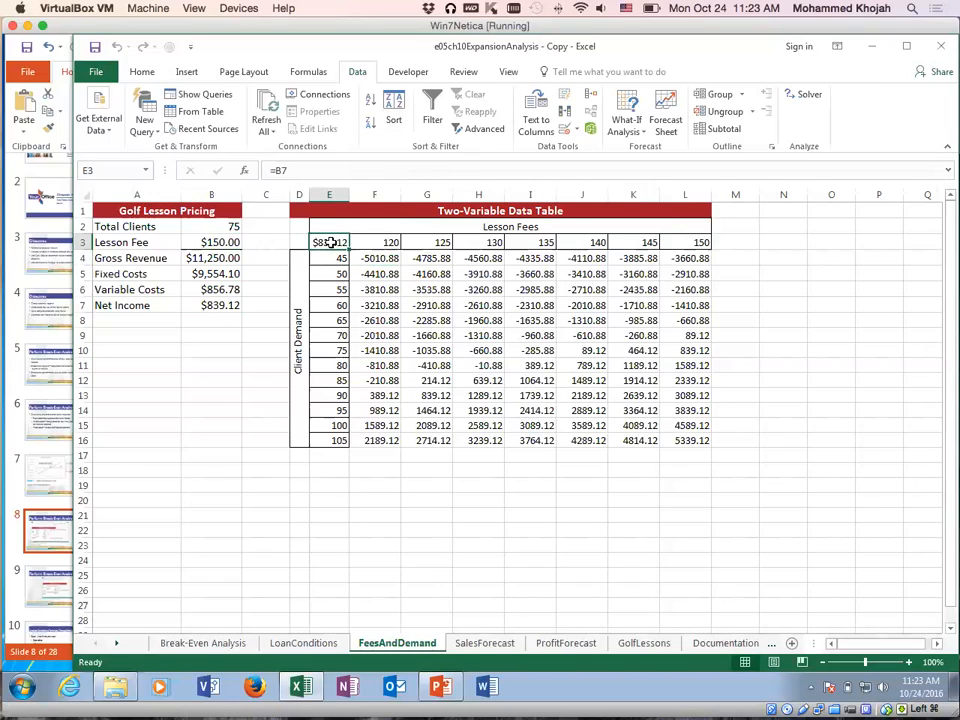
pyautogui.click(421, 259)
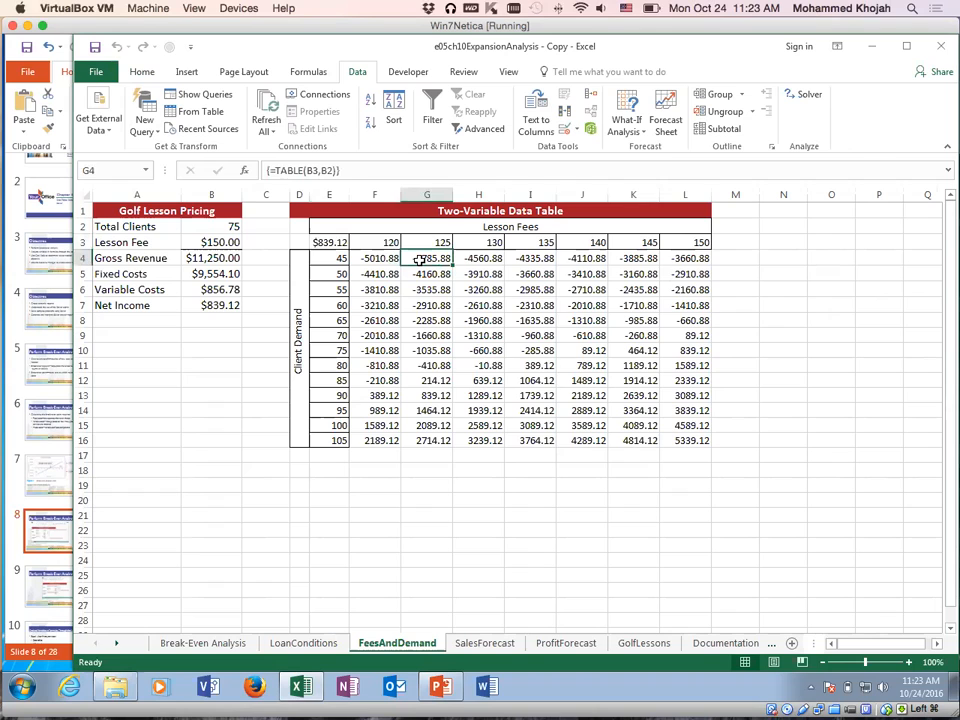
pyautogui.moveTo(377, 257); pyautogui.dragTo(681, 266)
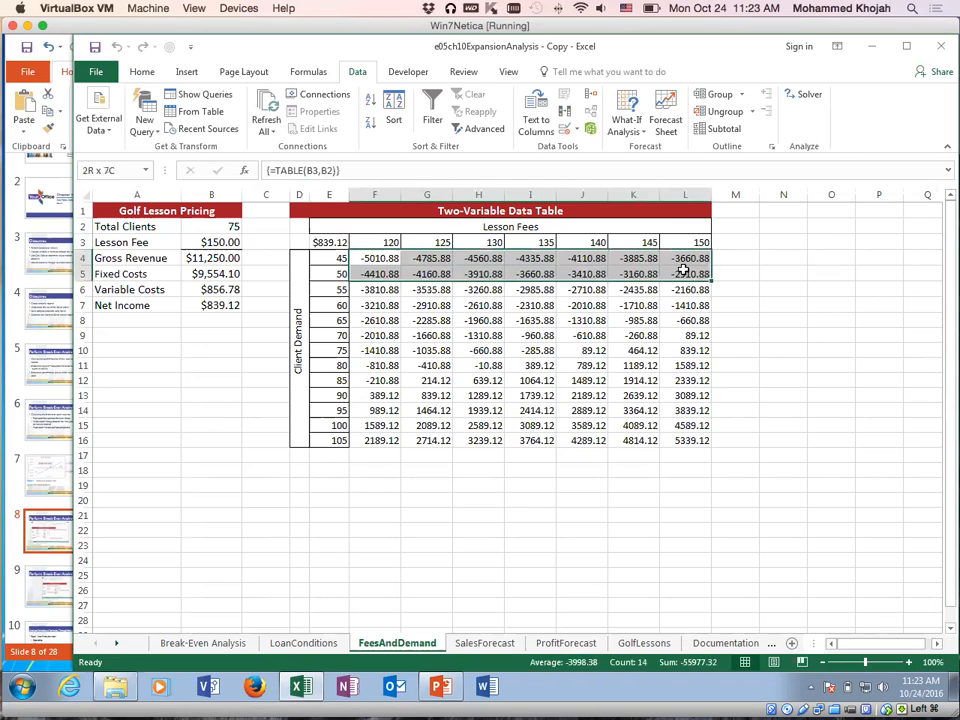
# Compare the first result cell F4 and its TABLE(B3,B2) formula with the =B7 reference in corner cell E3
pyautogui.click(543, 351)
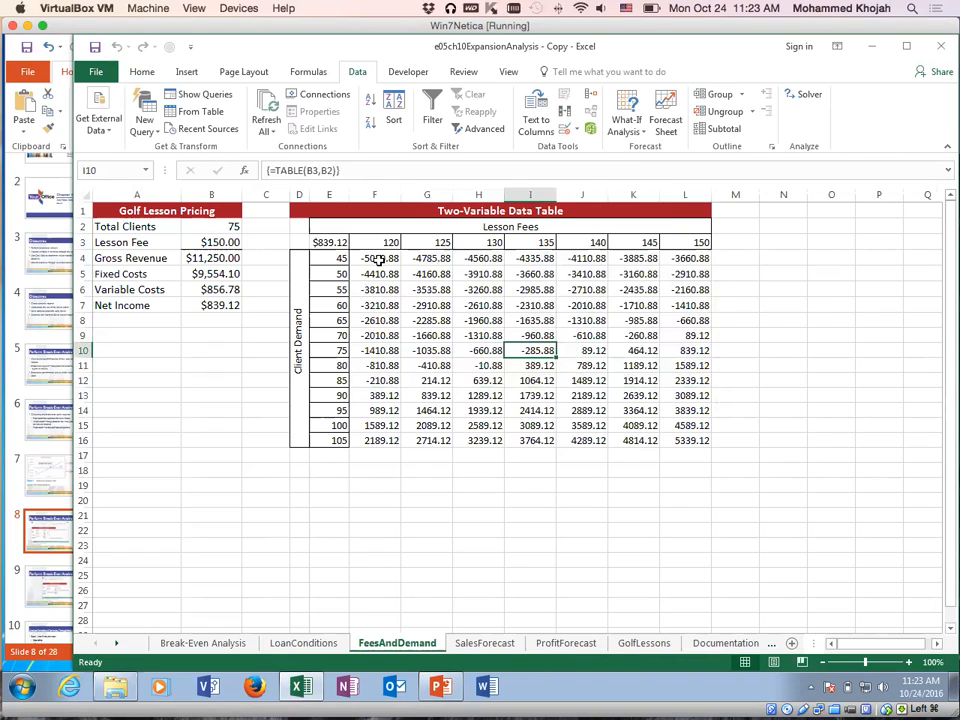
pyautogui.click(377, 257)
pyautogui.click(324, 243)
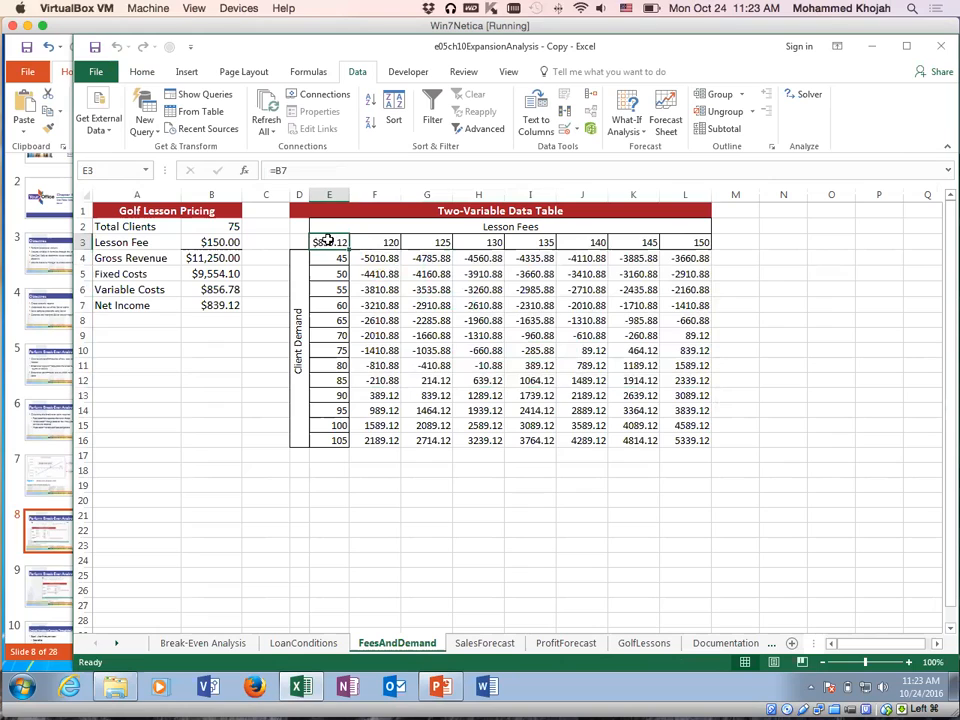
pyautogui.click(380, 258)
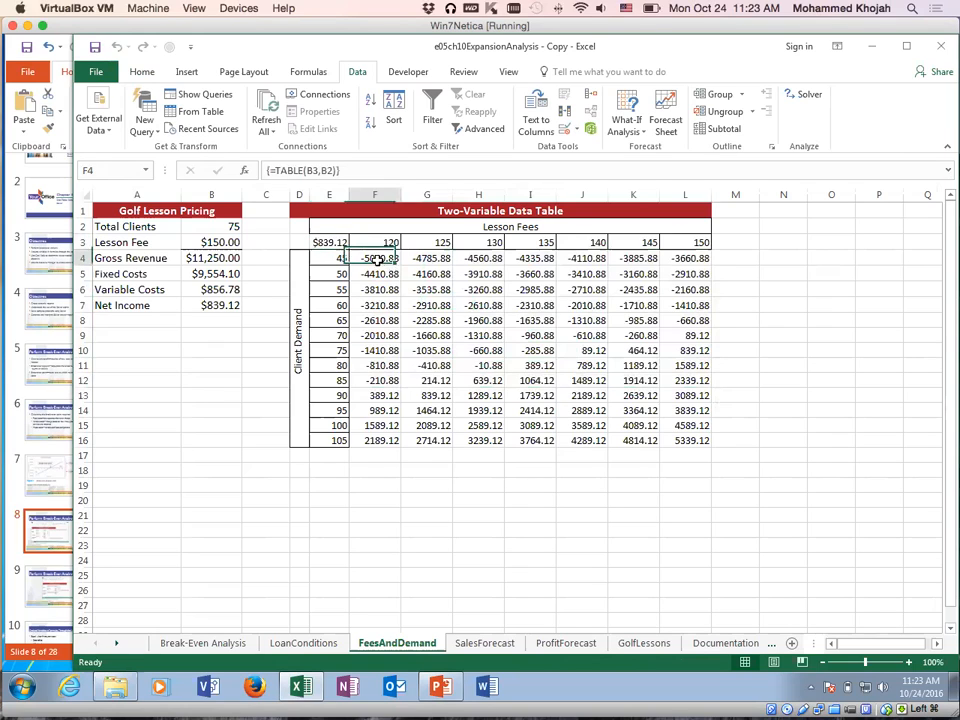
pyautogui.click(330, 242)
pyautogui.click(376, 256)
pyautogui.click(322, 244)
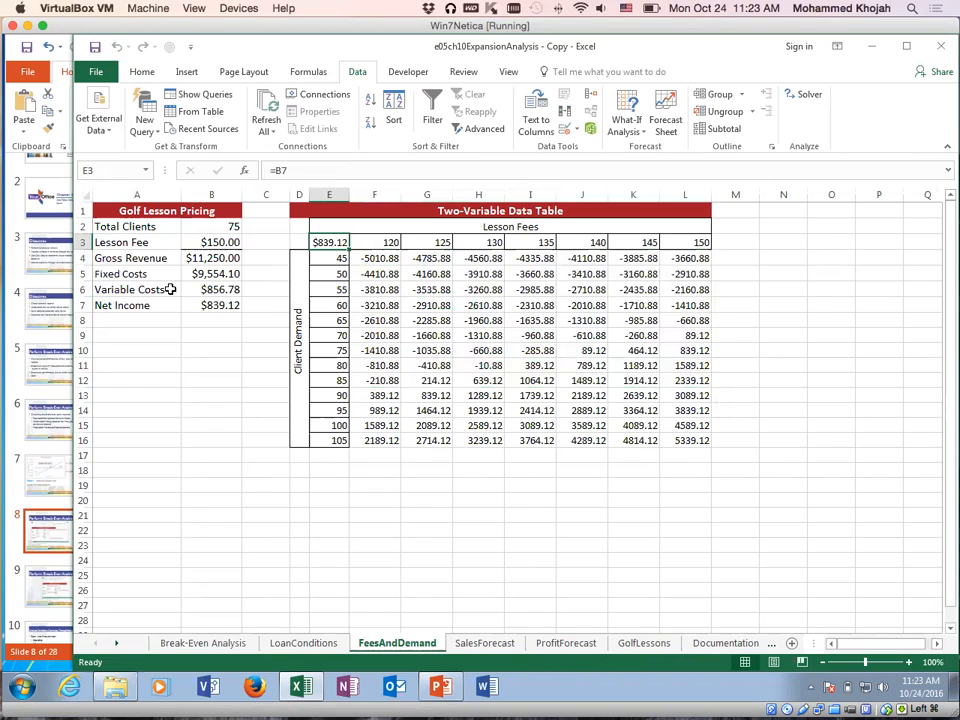
# Review how the Net Income reference in corner cell E3 drives the whole result range F4:L16 of the two-variable table
pyautogui.click(212, 289)
pyautogui.click(330, 245)
pyautogui.moveTo(372, 258); pyautogui.dragTo(638, 443)
pyautogui.click(636, 441)
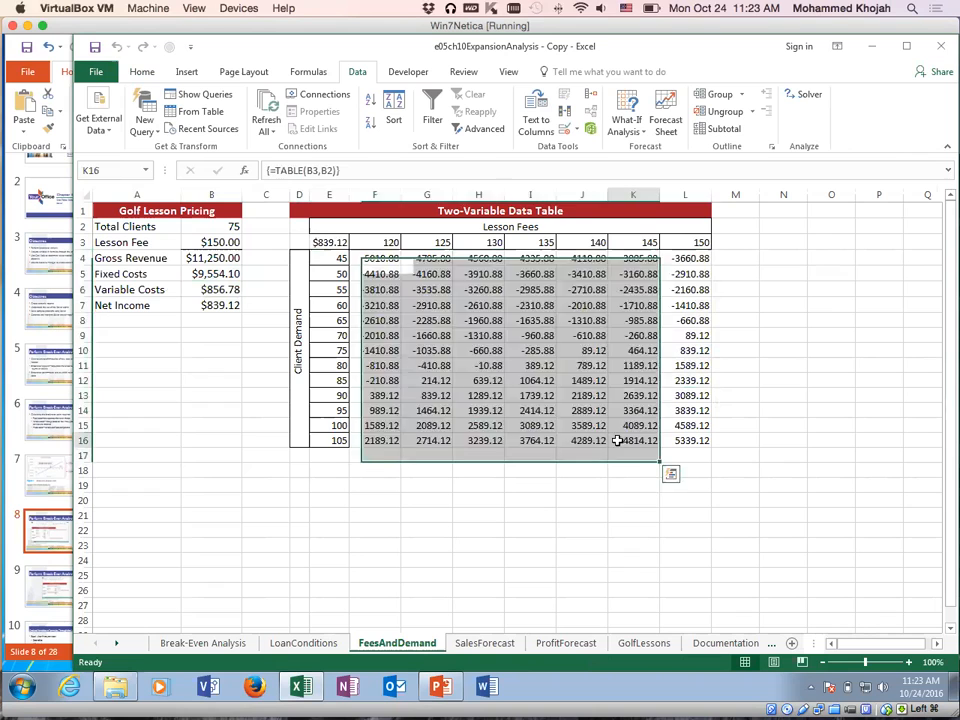
pyautogui.click(332, 243)
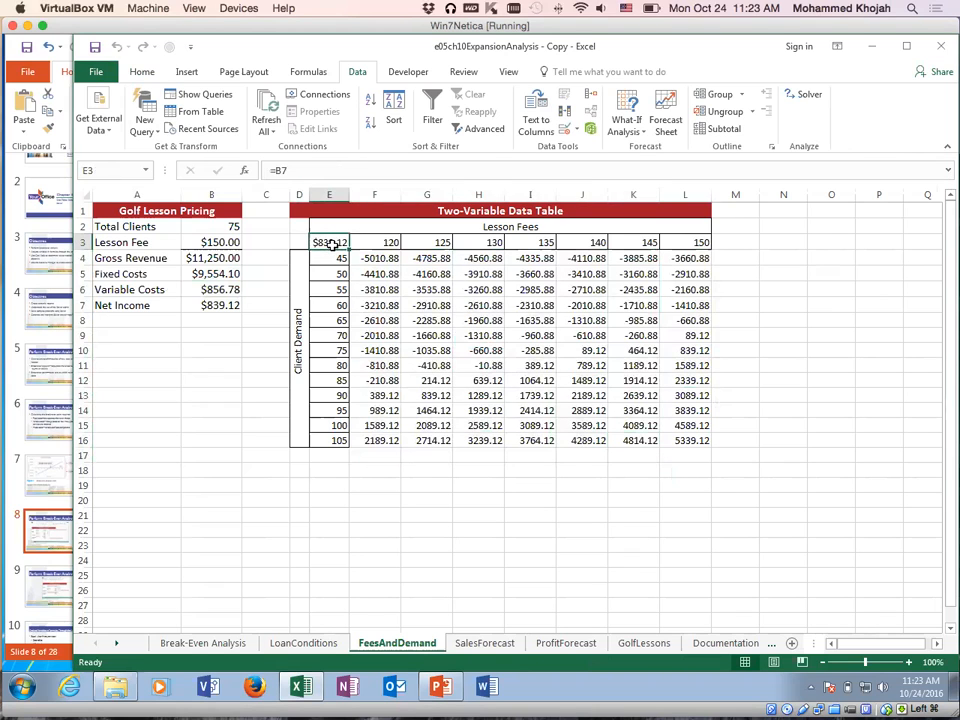
pyautogui.moveTo(368, 258); pyautogui.dragTo(700, 440)
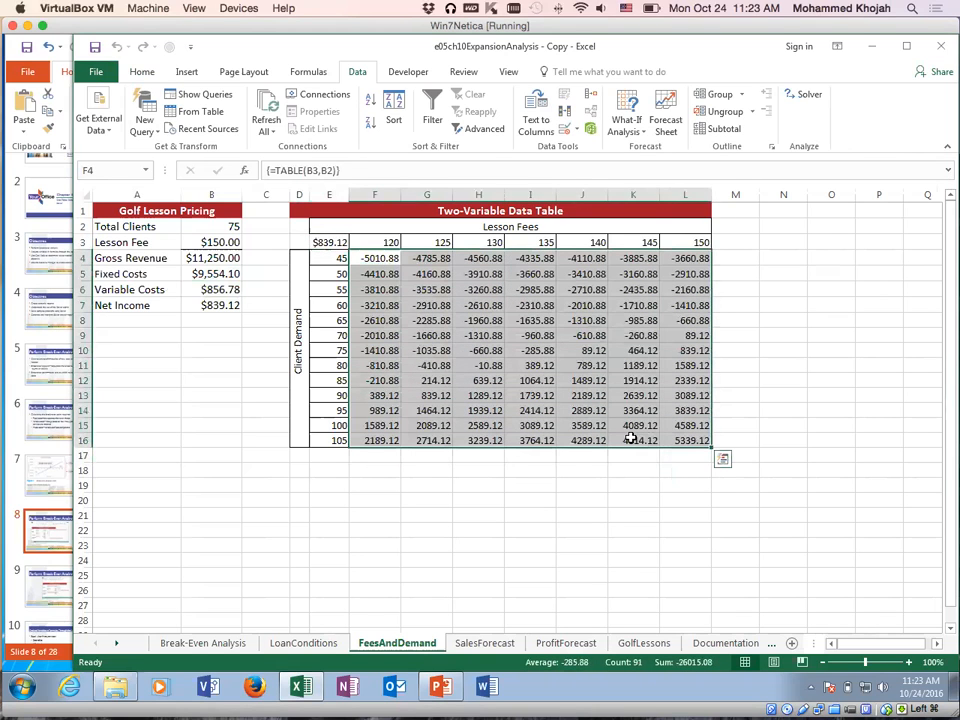
# Review the Expenses, Revenue and Net Income reference cells H4, I4 and J4 of the one-variable table on the Break-Even Analysis sheet
pyautogui.click(192, 644)
pyautogui.click(616, 273)
pyautogui.click(645, 274)
pyautogui.click(709, 274)
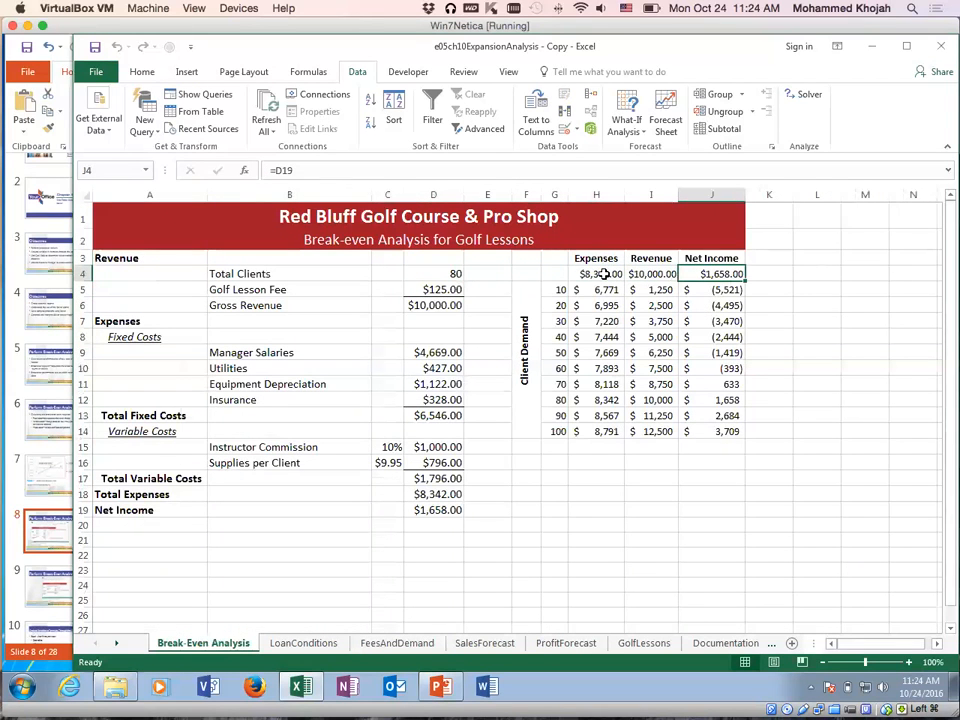
pyautogui.click(604, 274)
pyautogui.click(650, 274)
pyautogui.click(710, 274)
# Return to the FeesAndDemand sheet and review the table's client demand values and the 135 lesson fee column
pyautogui.click(390, 643)
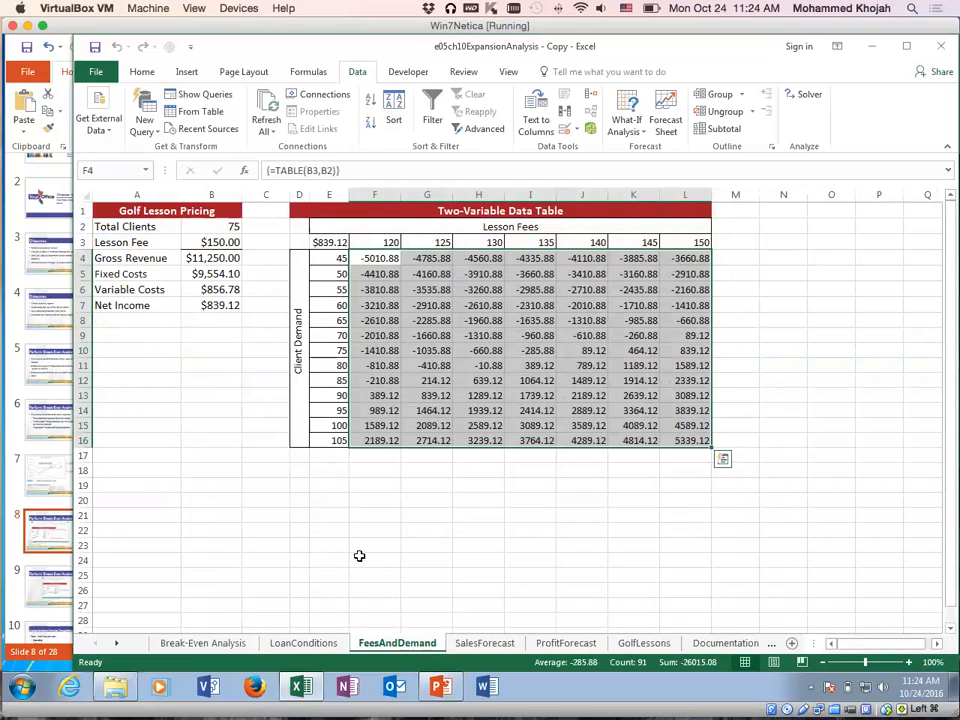
pyautogui.click(444, 428)
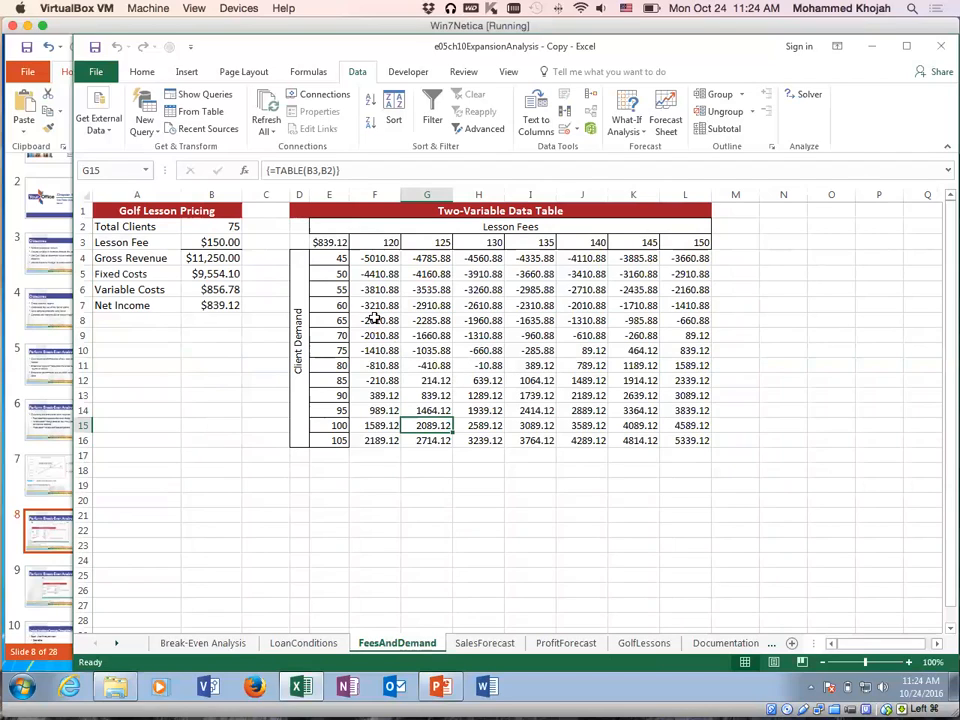
pyautogui.click(331, 259)
pyautogui.click(325, 272)
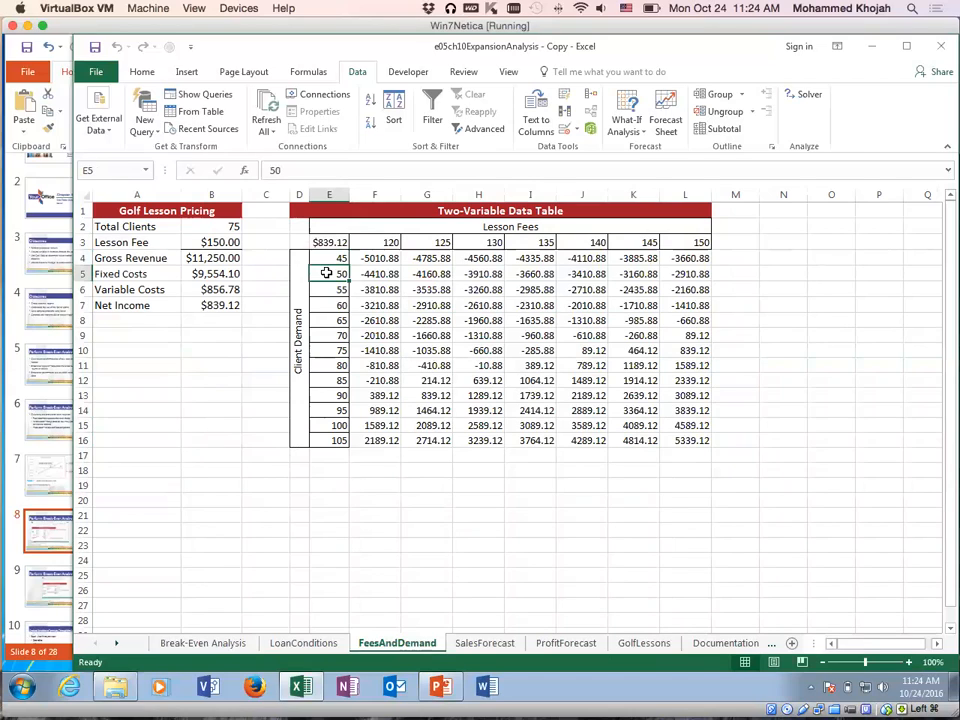
pyautogui.click(538, 244)
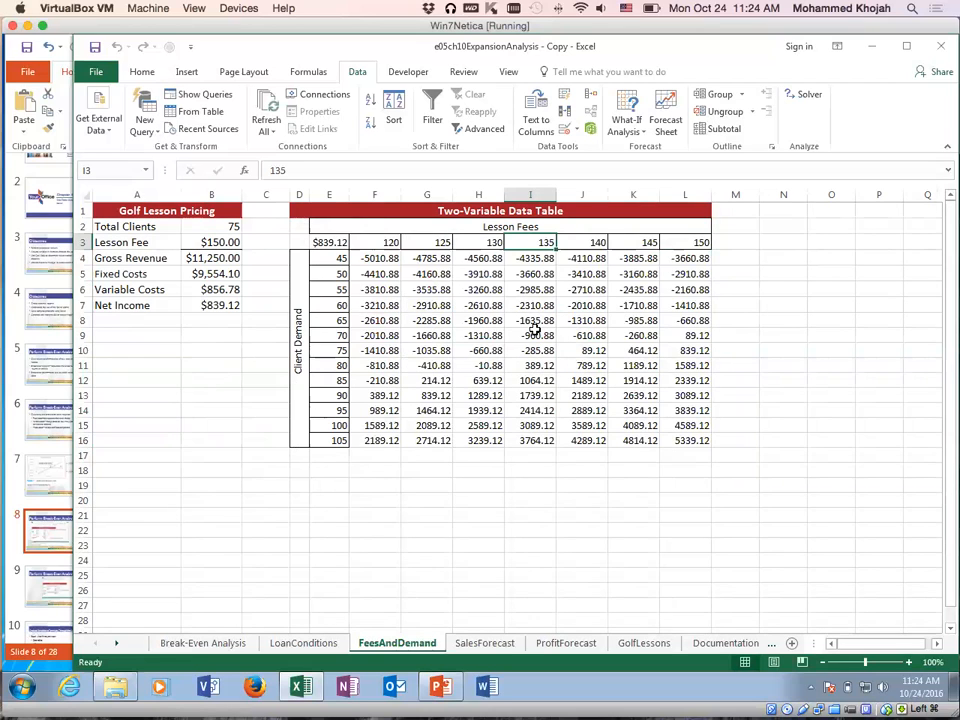
# Switch to the e05ch10 presentation in PowerPoint and go through the data table slides to the Goal Seek slide 13
pyautogui.click(66, 520)
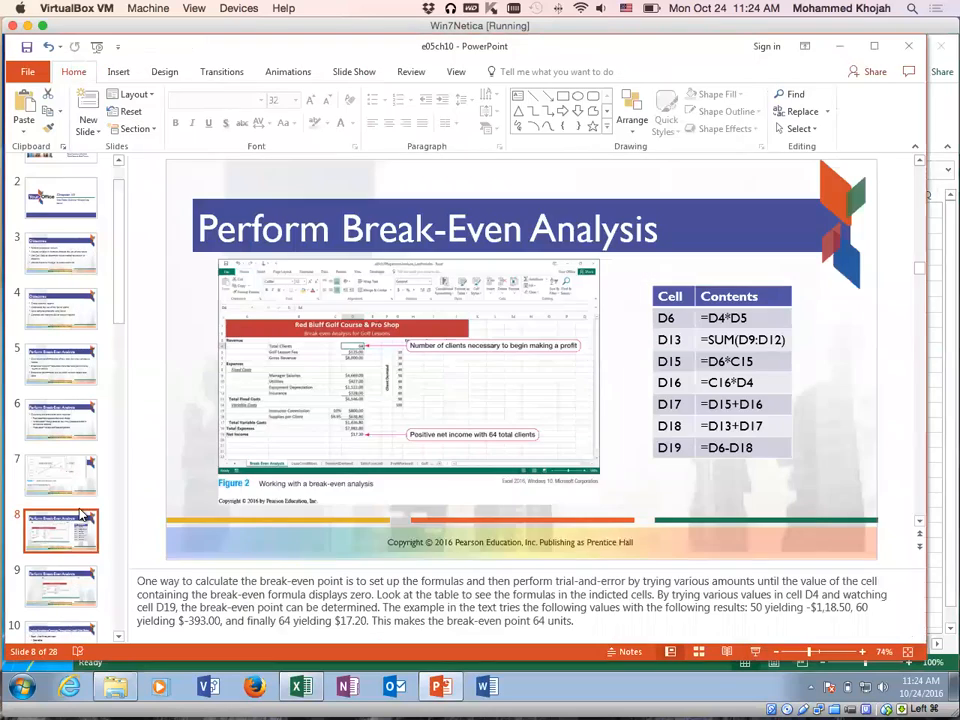
pyautogui.scroll(-2, 71, 515)
pyautogui.click(74, 499)
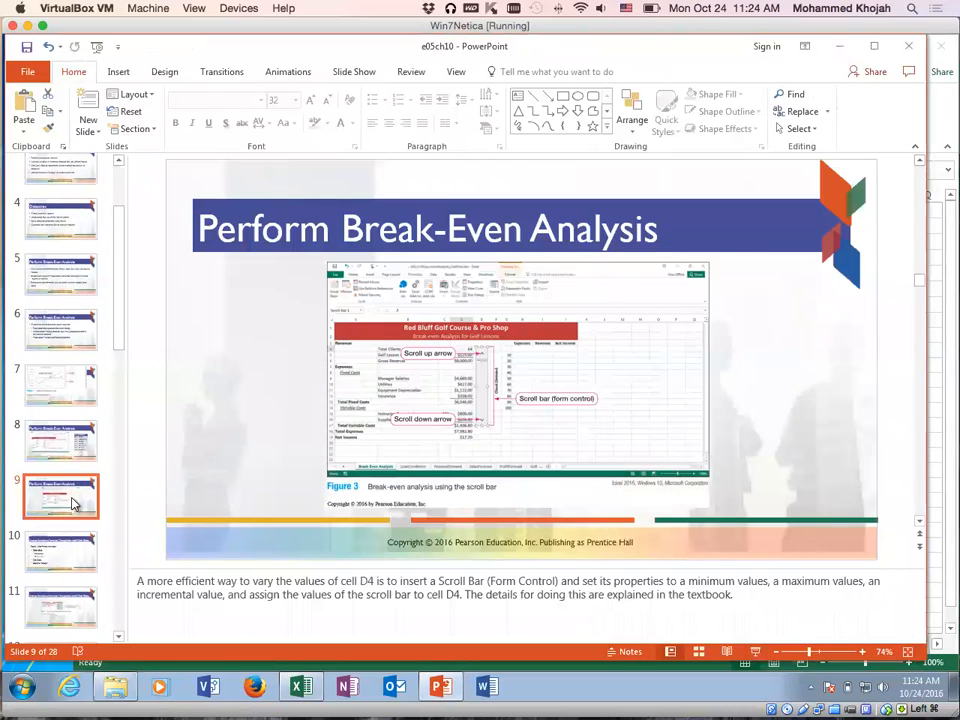
pyautogui.scroll(-2, 75, 503)
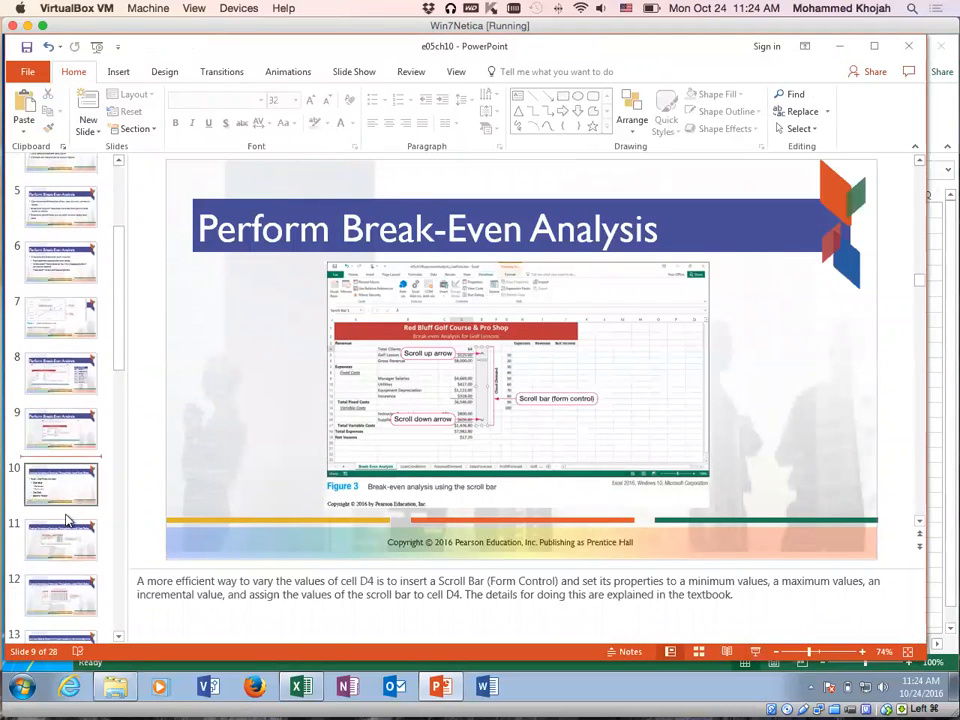
pyautogui.click(63, 541)
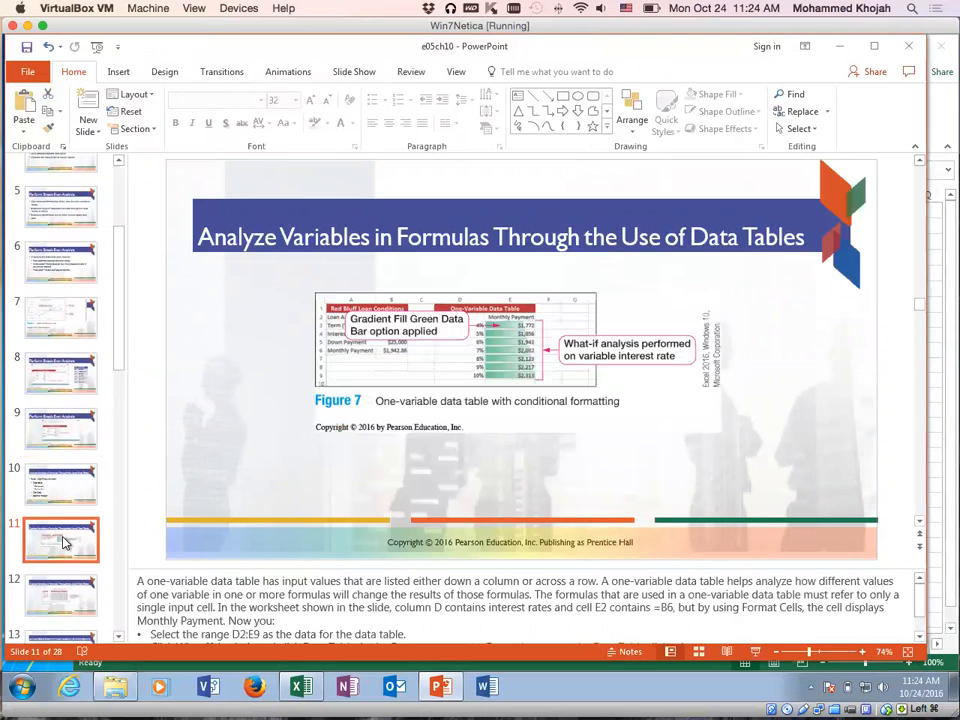
pyautogui.scroll(-2, 62, 540)
pyautogui.click(59, 538)
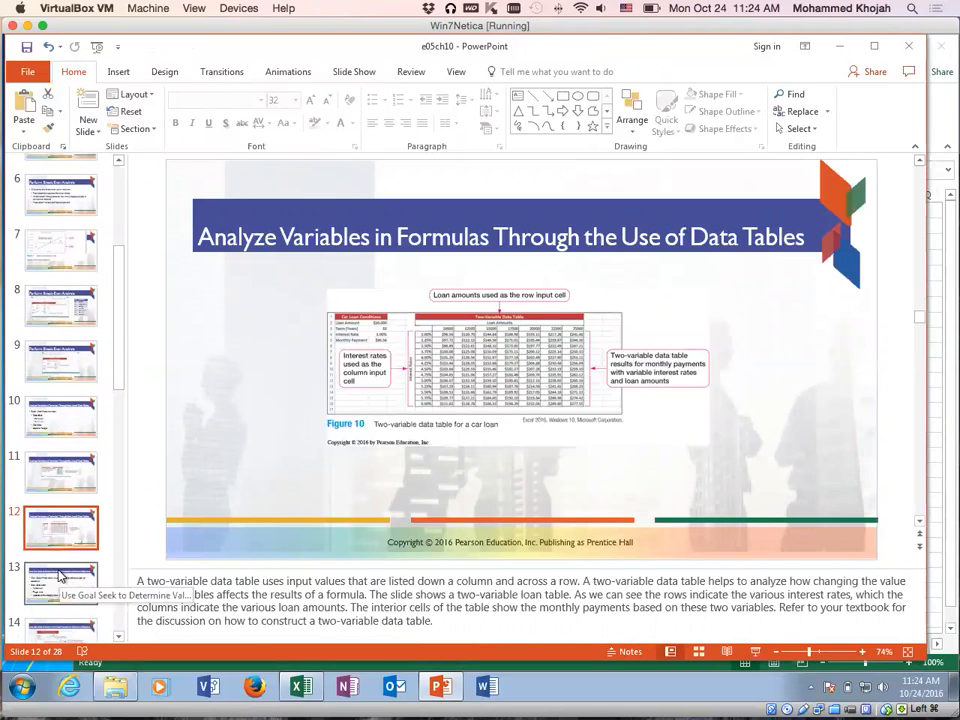
pyautogui.click(59, 574)
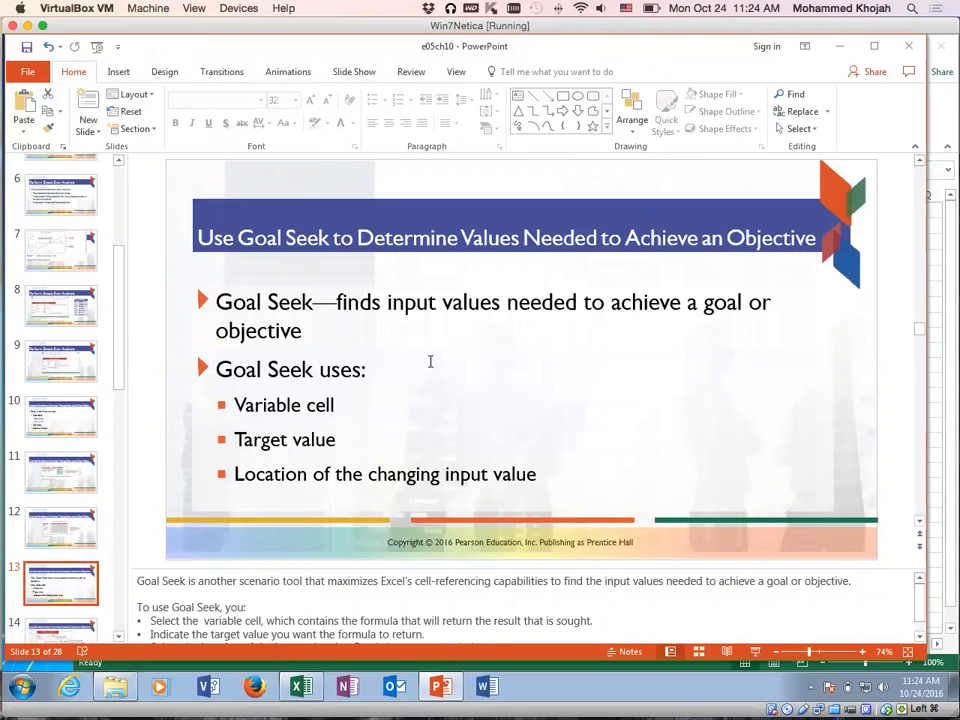
# Switch back to Excel, open the SalesForecast sheet and review its inventory items and the Stock Golf Balls price
pyautogui.click(301, 686)
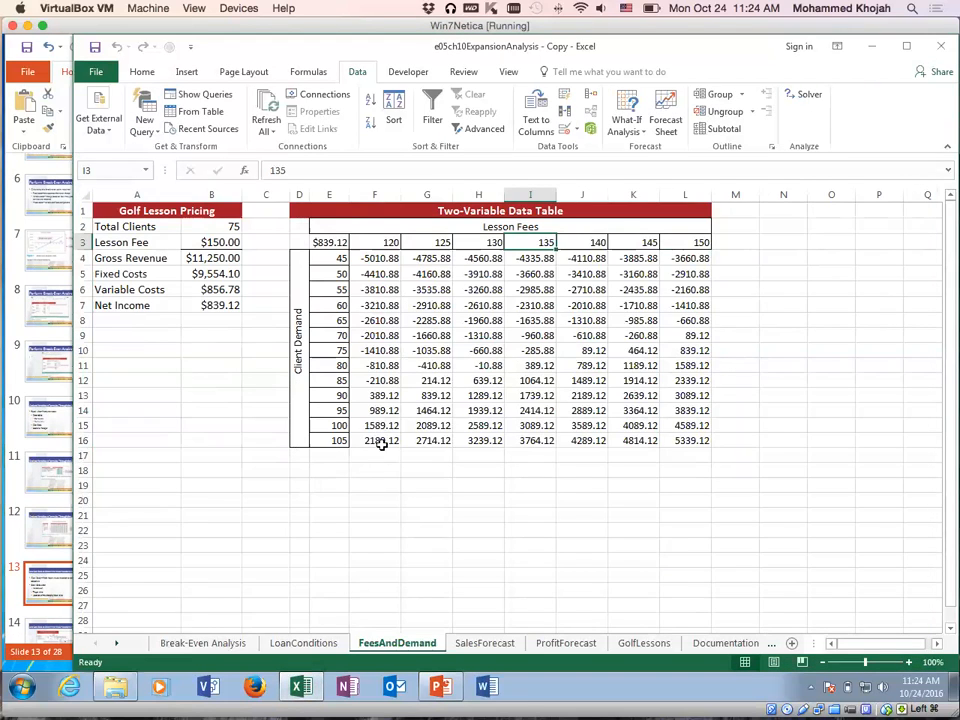
pyautogui.click(484, 643)
pyautogui.click(443, 318)
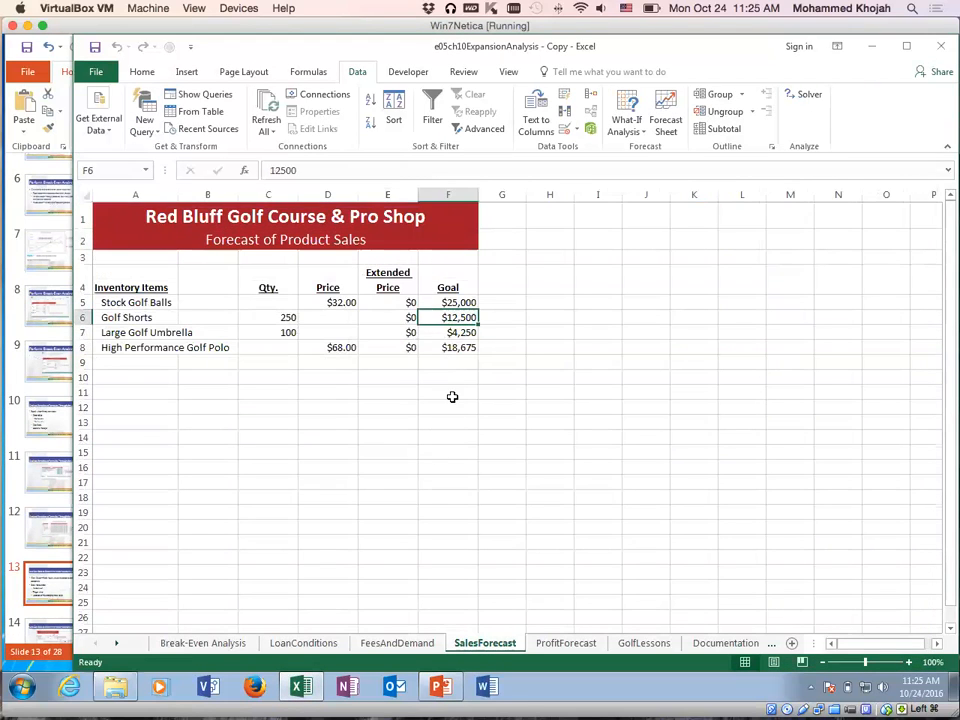
pyautogui.click(137, 302)
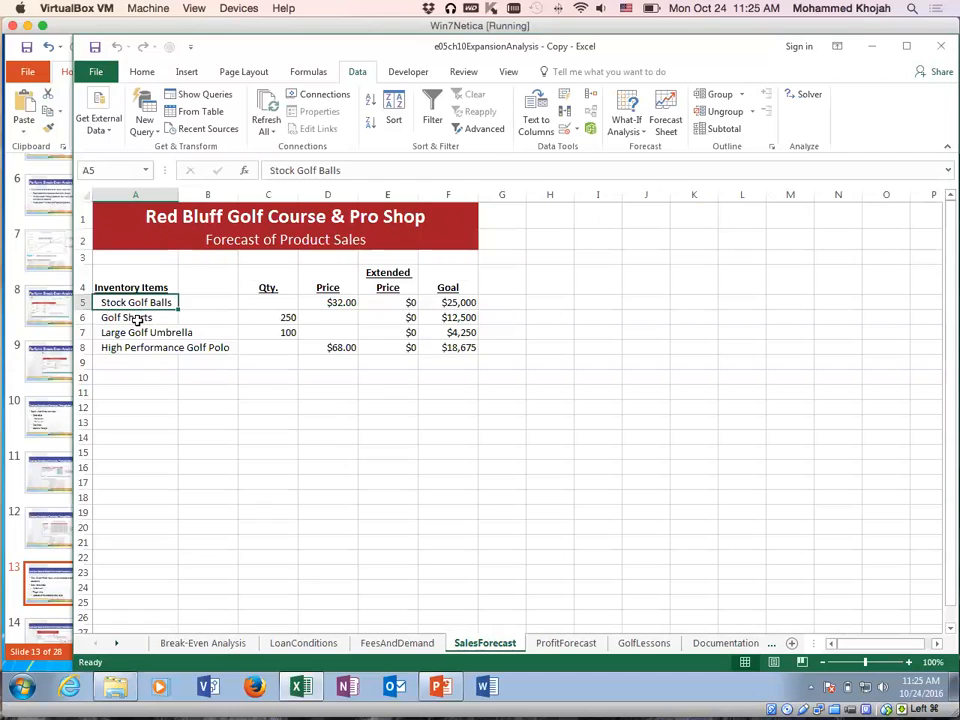
pyautogui.click(122, 318)
pyautogui.click(137, 303)
pyautogui.click(332, 302)
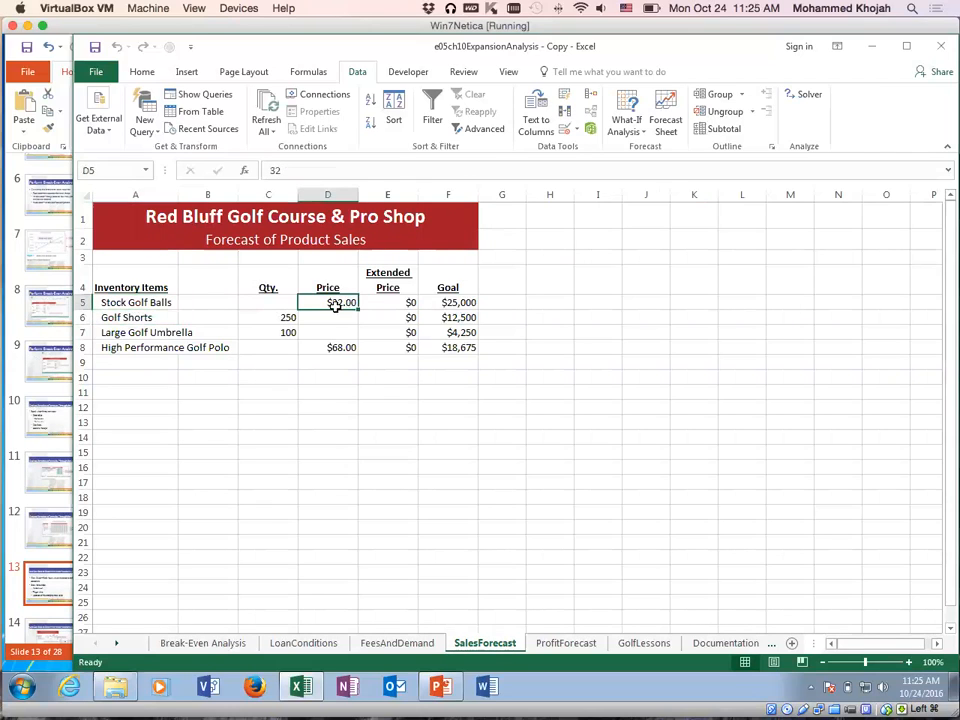
# Examine how Stock Golf Balls' Extended Price in E5 depends on quantity C5 and price D5, and compare it with the goal in F5
pyautogui.click(390, 304)
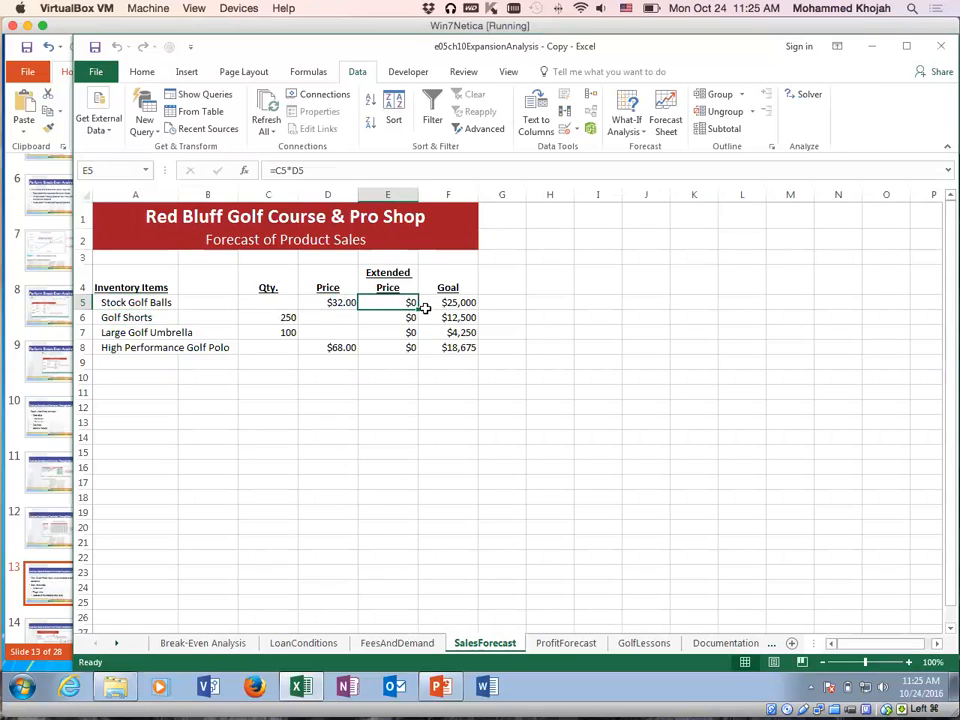
pyautogui.click(440, 301)
pyautogui.click(395, 304)
pyautogui.click(281, 302)
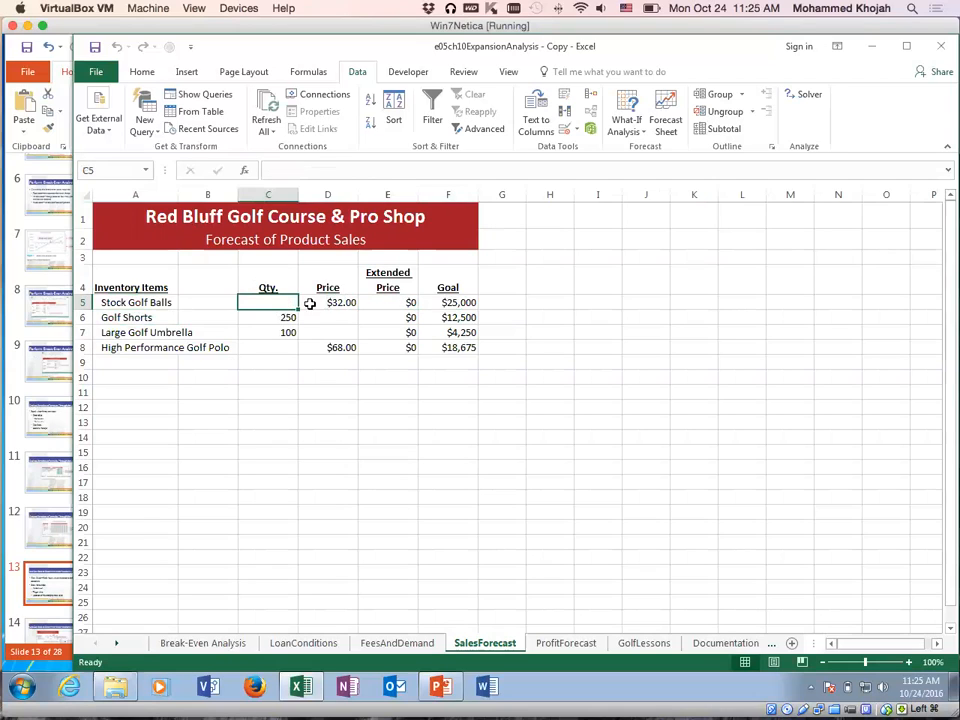
pyautogui.click(326, 305)
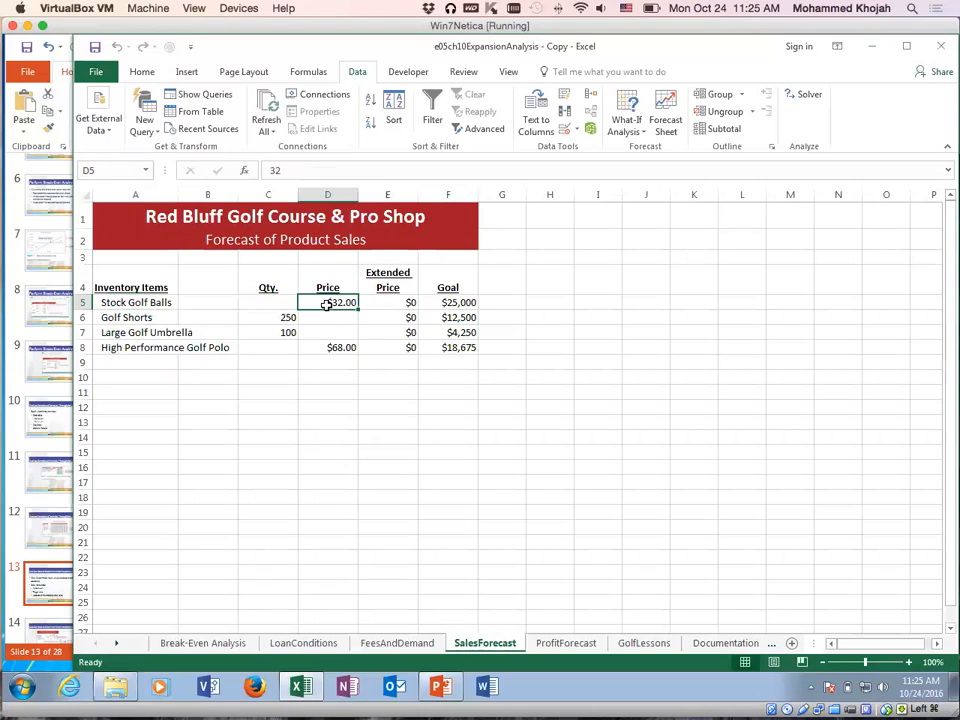
pyautogui.click(400, 303)
pyautogui.click(451, 303)
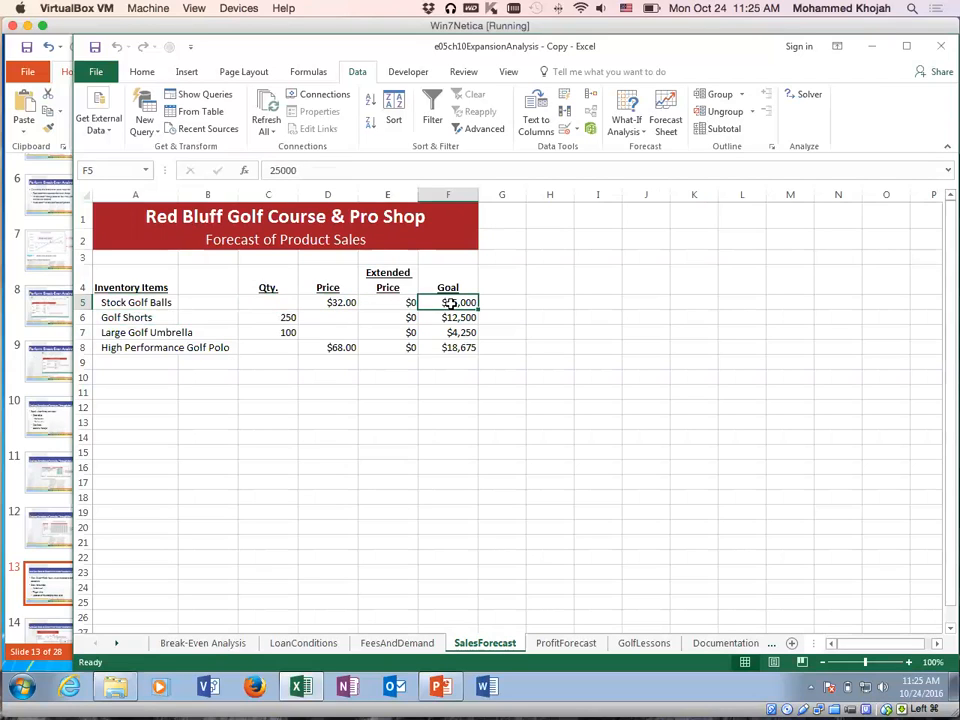
pyautogui.click(381, 306)
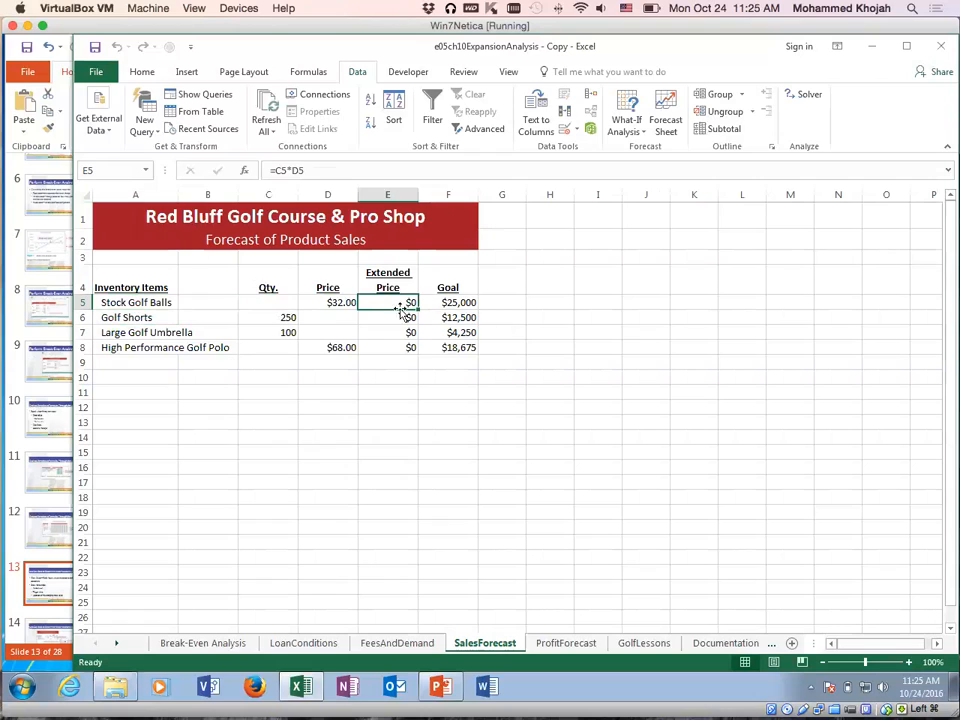
pyautogui.click(322, 302)
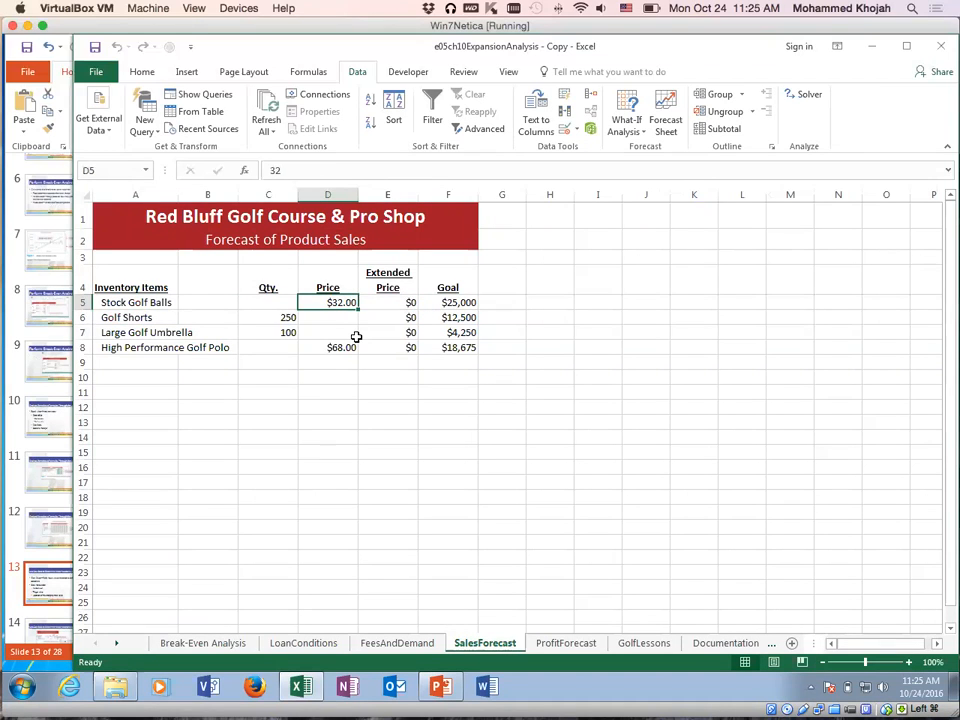
# Open Goal Seek with E5, the Stock Golf Balls' extended price, as the set cell
pyautogui.click(270, 303)
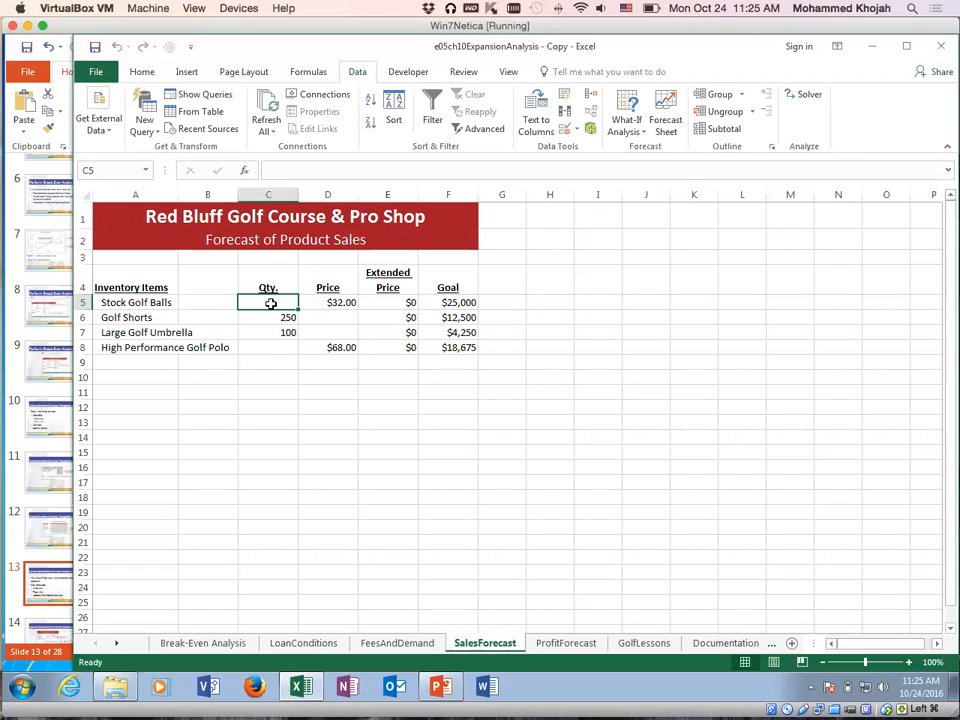
pyautogui.click(393, 303)
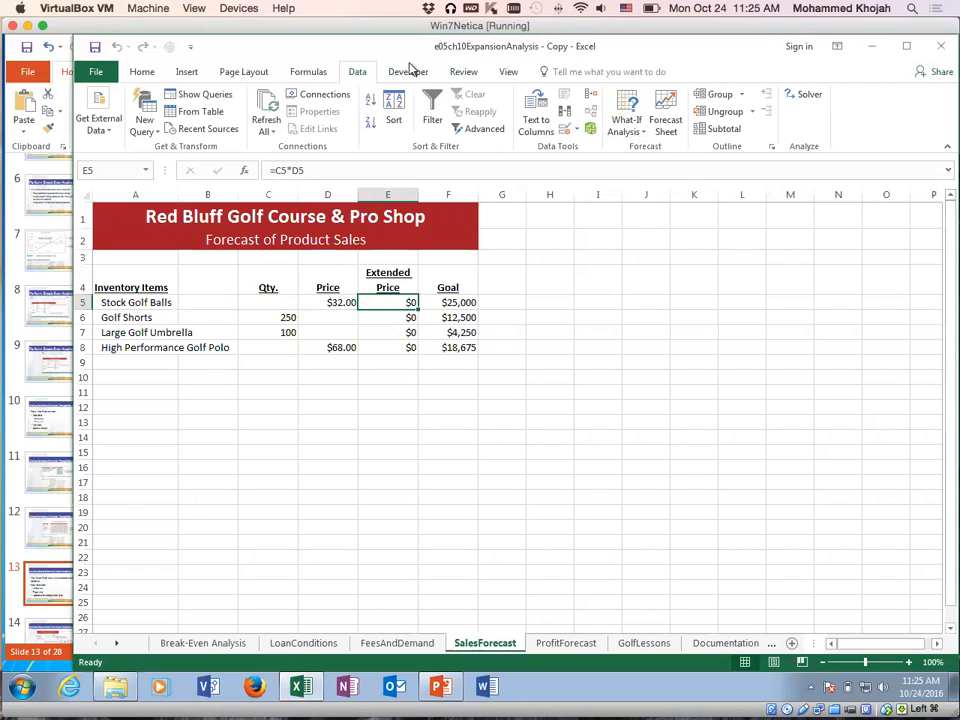
pyautogui.click(627, 124)
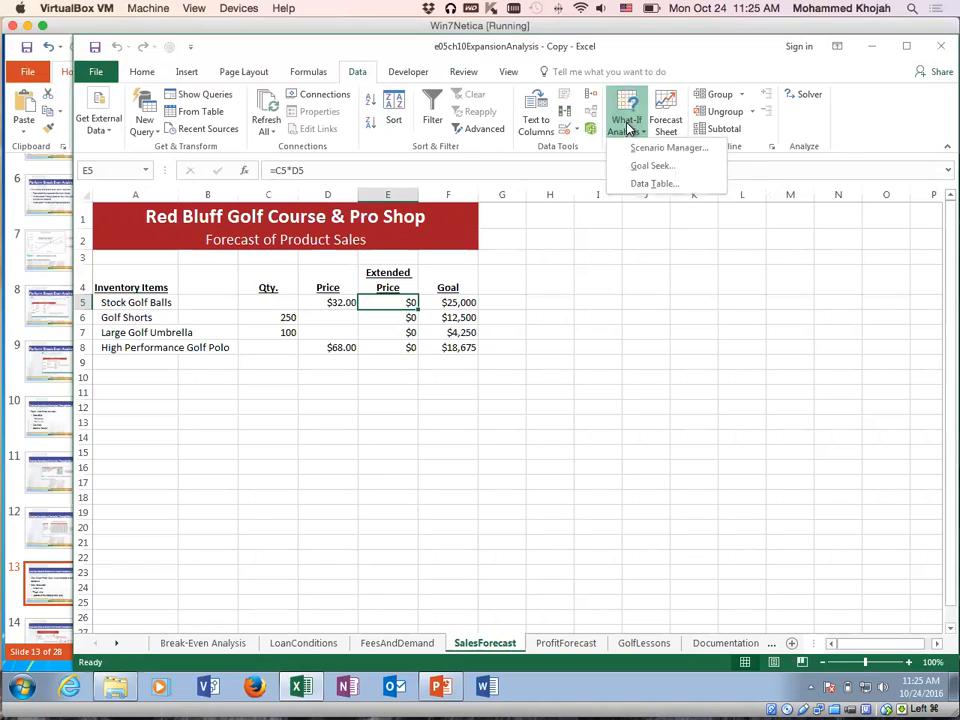
pyautogui.click(662, 168)
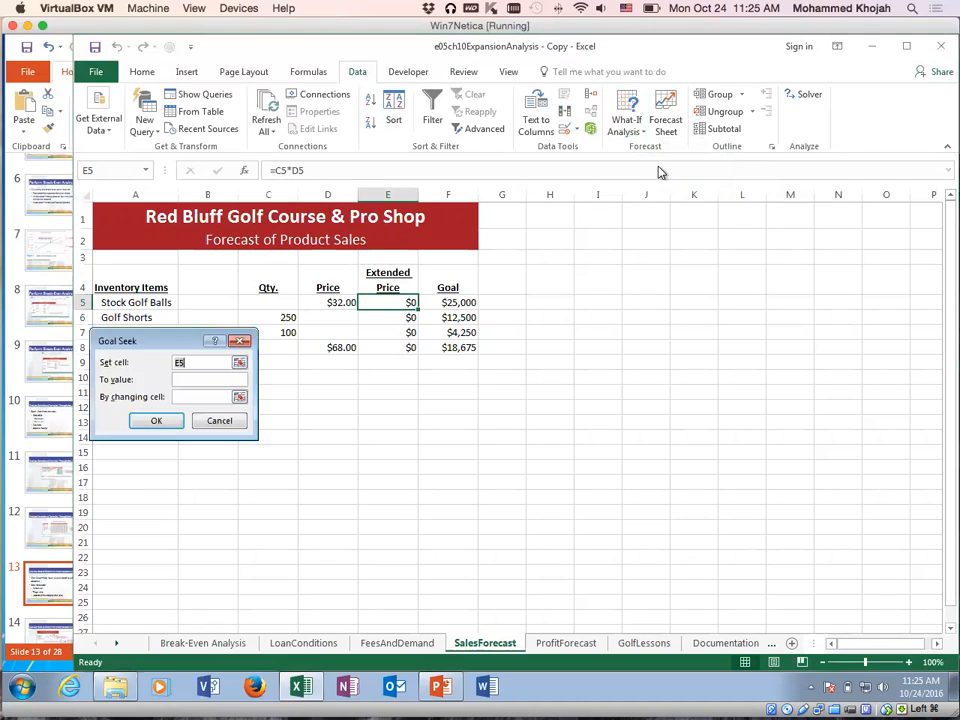
pyautogui.moveTo(177, 348); pyautogui.dragTo(322, 386)
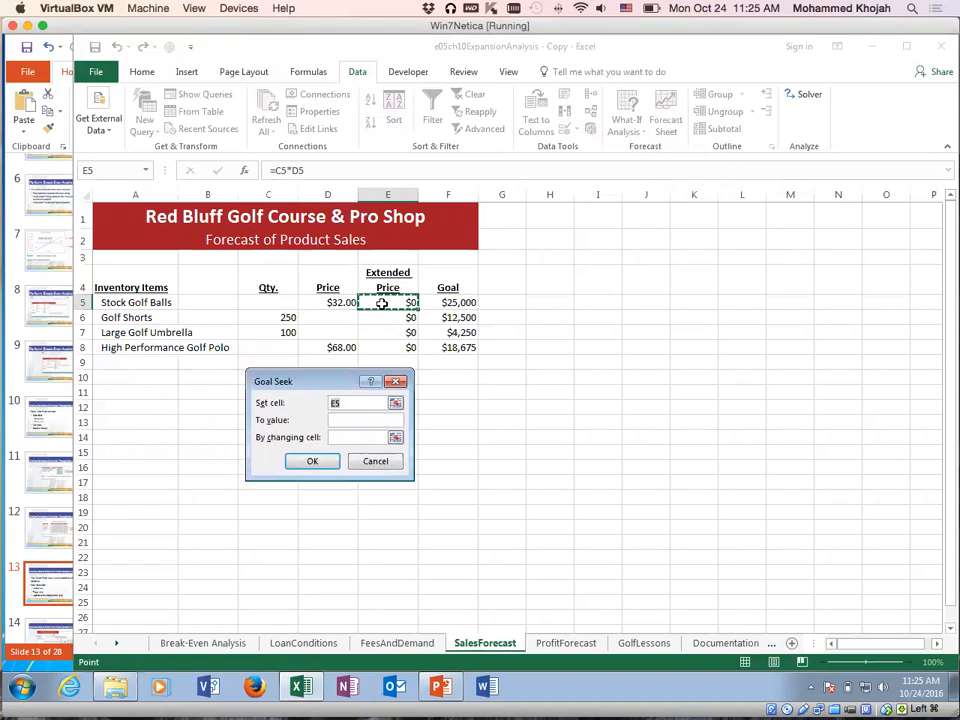
pyautogui.click(357, 403)
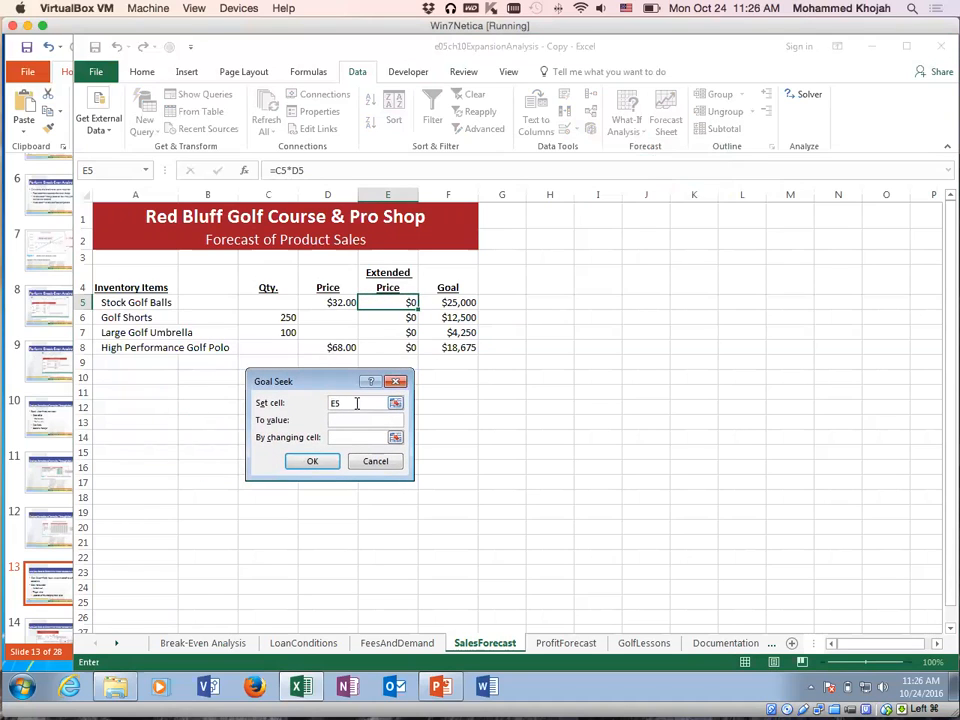
# Seek a target value of 25000 for E5 by changing quantity cell C5, and accept the solution
pyautogui.click(359, 420)
pyautogui.write('25000')
pyautogui.moveTo(368, 419); pyautogui.dragTo(319, 427)
pyautogui.click(371, 419)
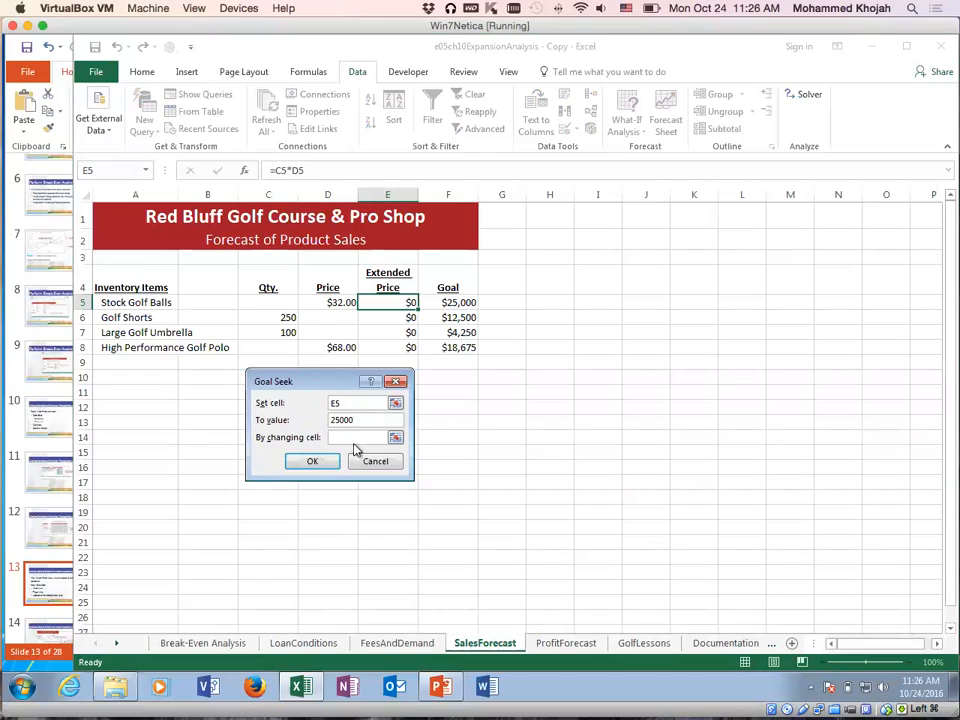
pyautogui.click(268, 300)
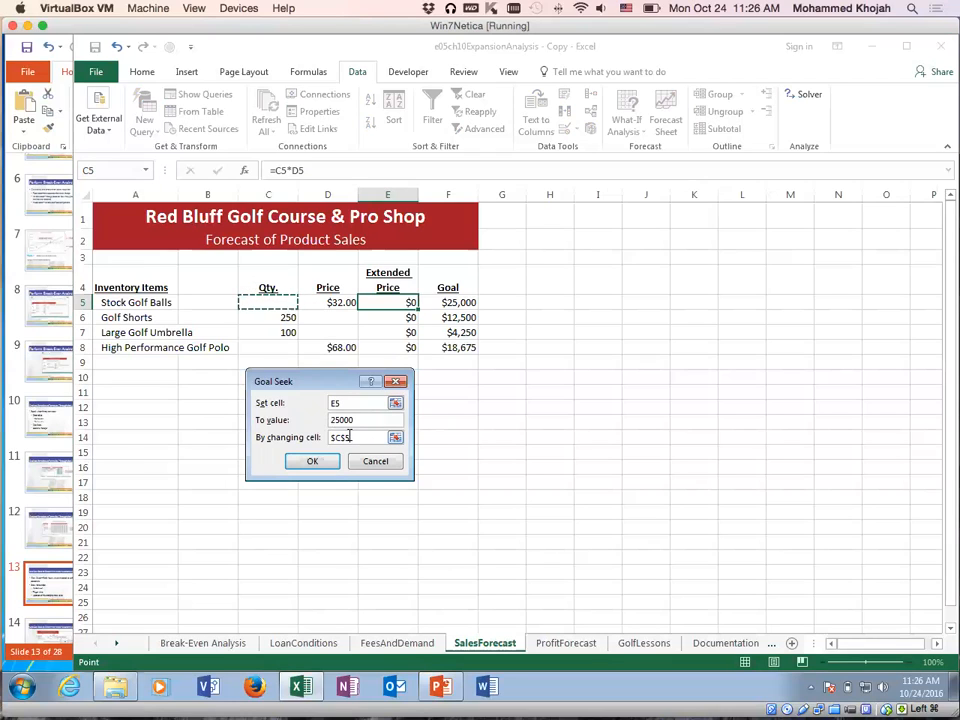
pyautogui.click(320, 464)
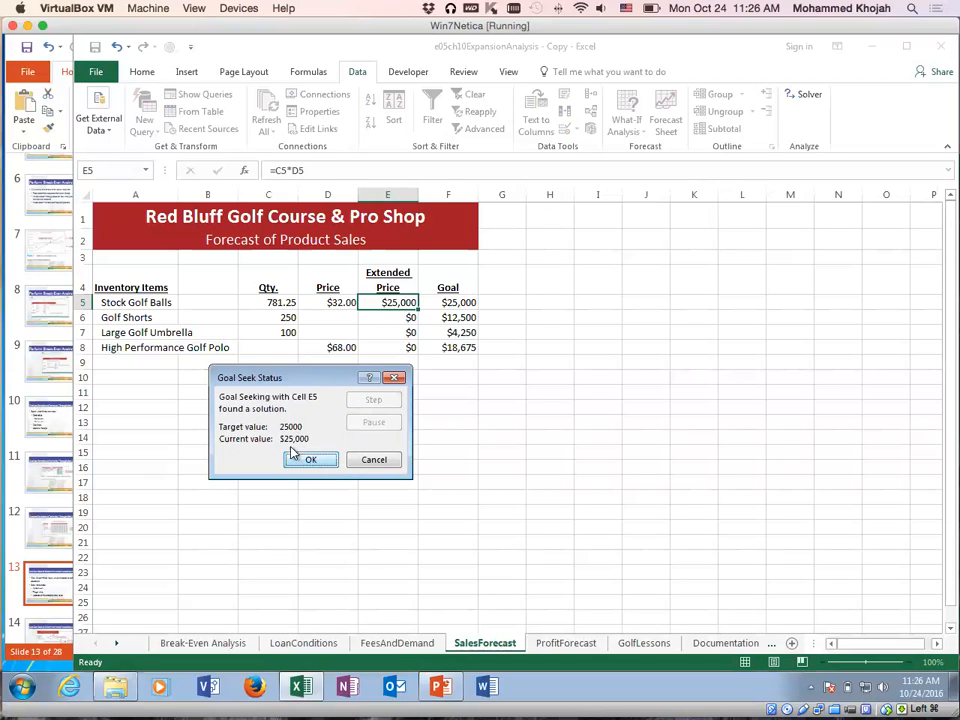
pyautogui.click(310, 461)
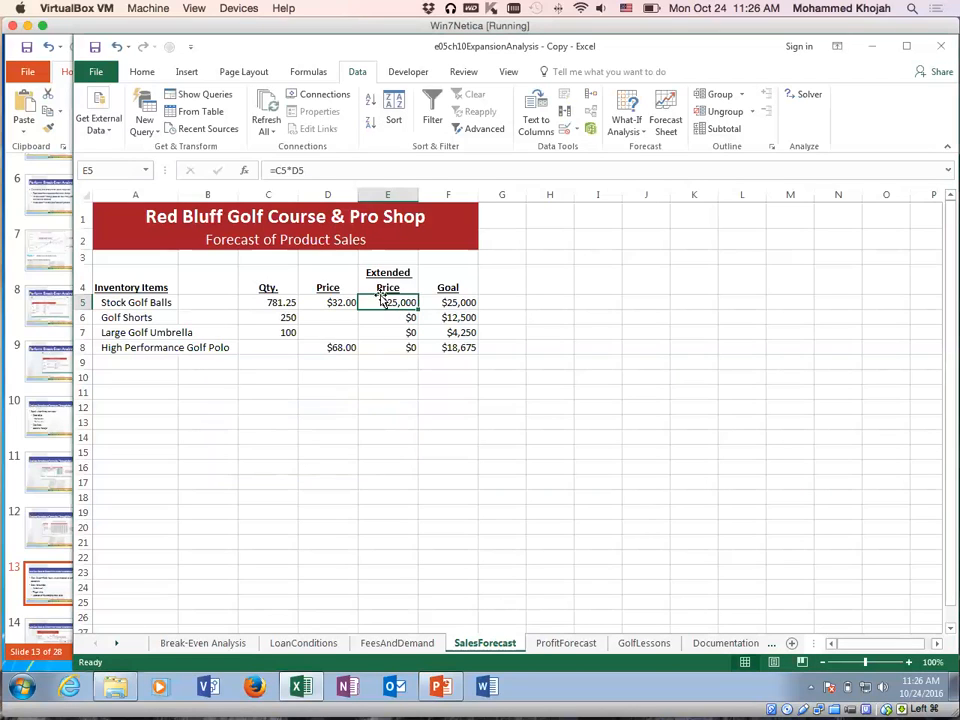
pyautogui.click(332, 316)
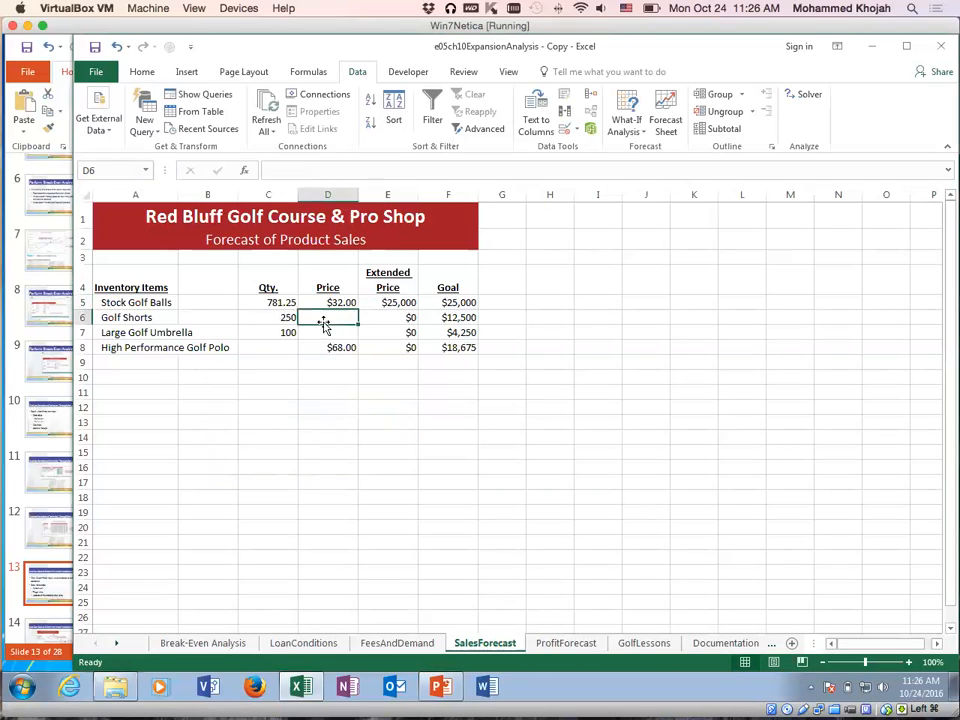
pyautogui.click(269, 318)
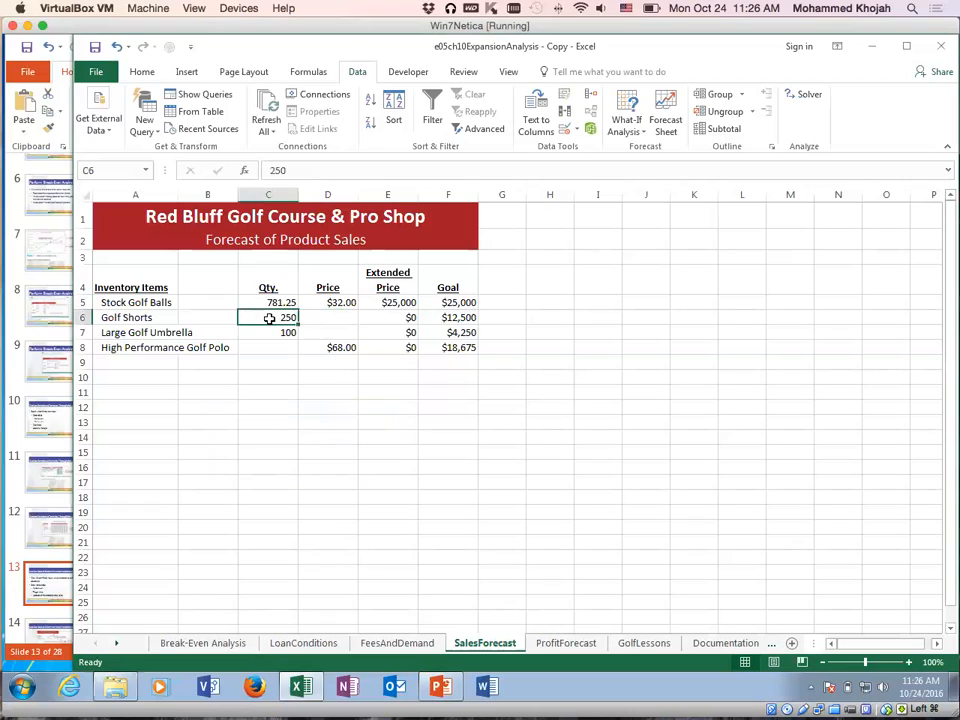
pyautogui.click(328, 316)
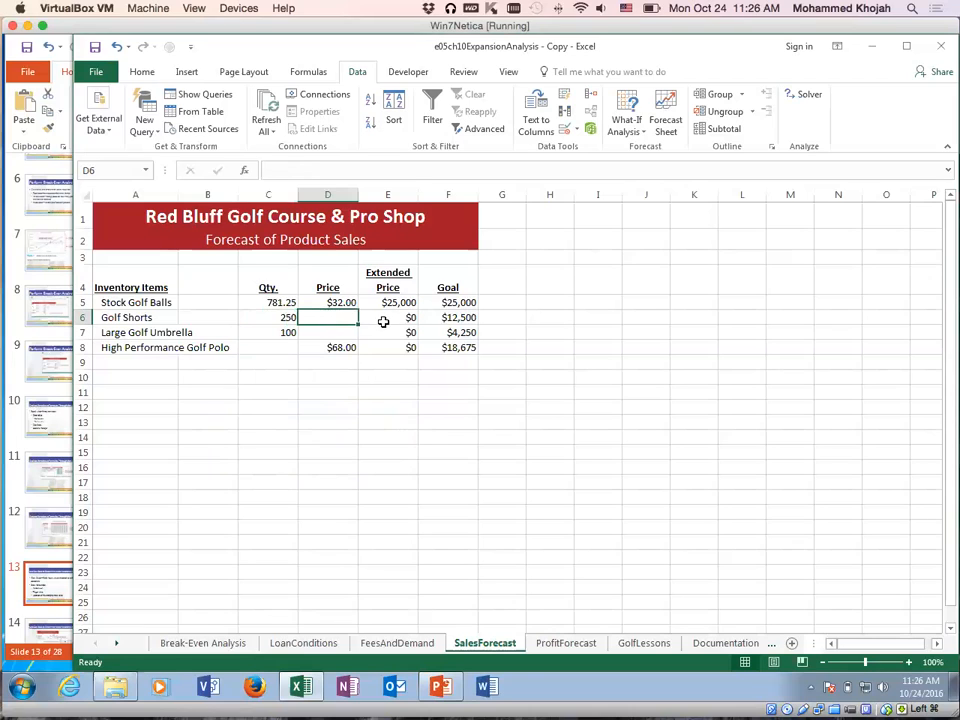
pyautogui.click(415, 320)
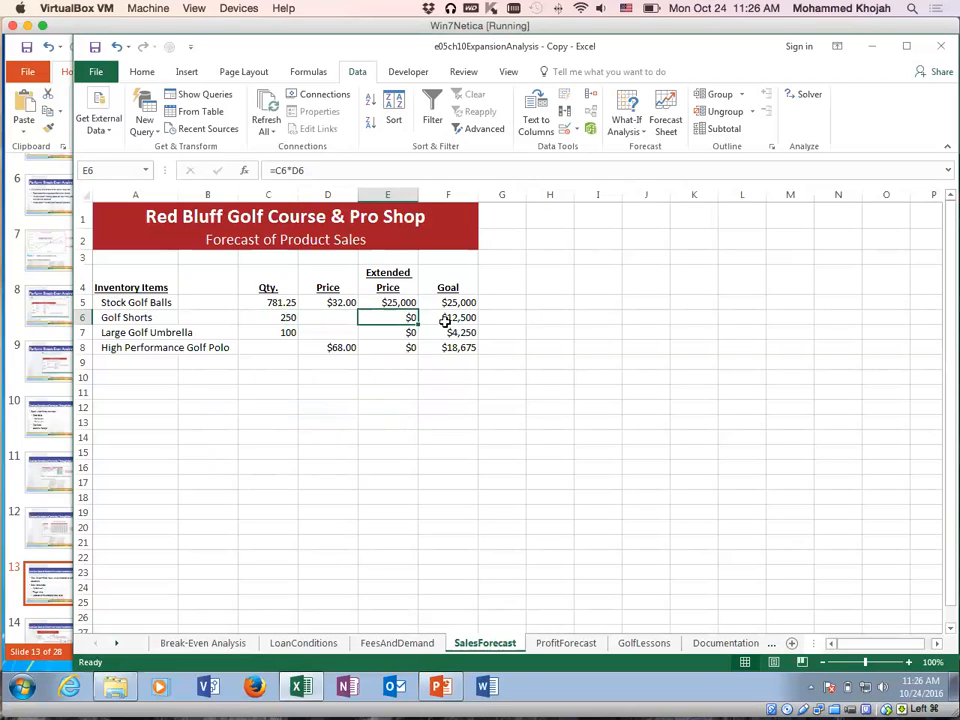
# Repeat the Goal Seek for Stock Golf Balls, setting E5 to 25000 by changing C5, and accept the solution
pyautogui.click(393, 303)
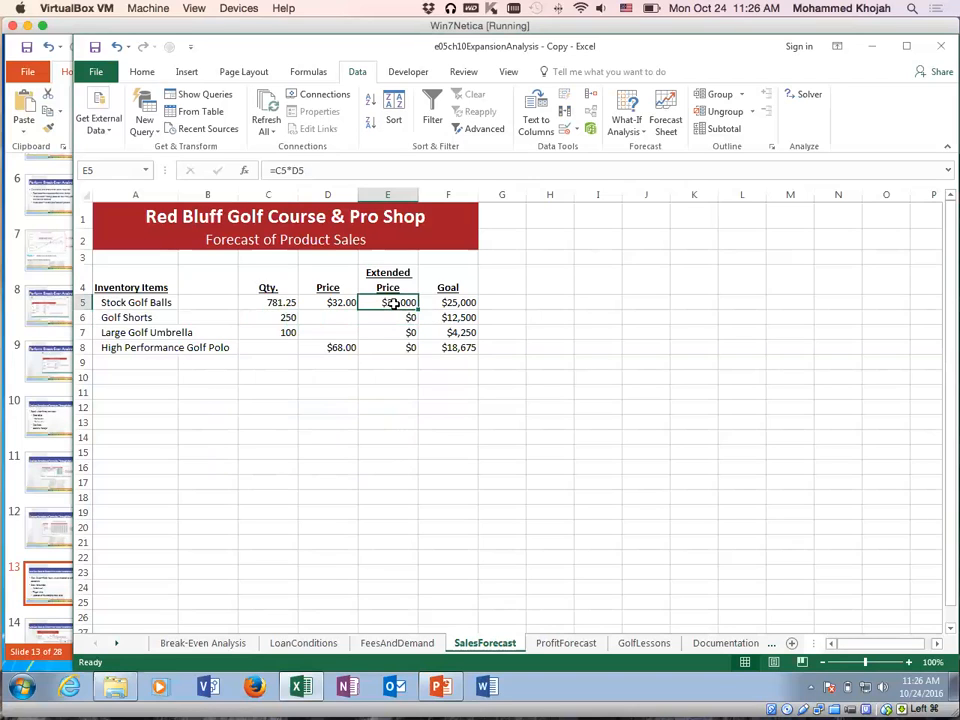
pyautogui.click(627, 124)
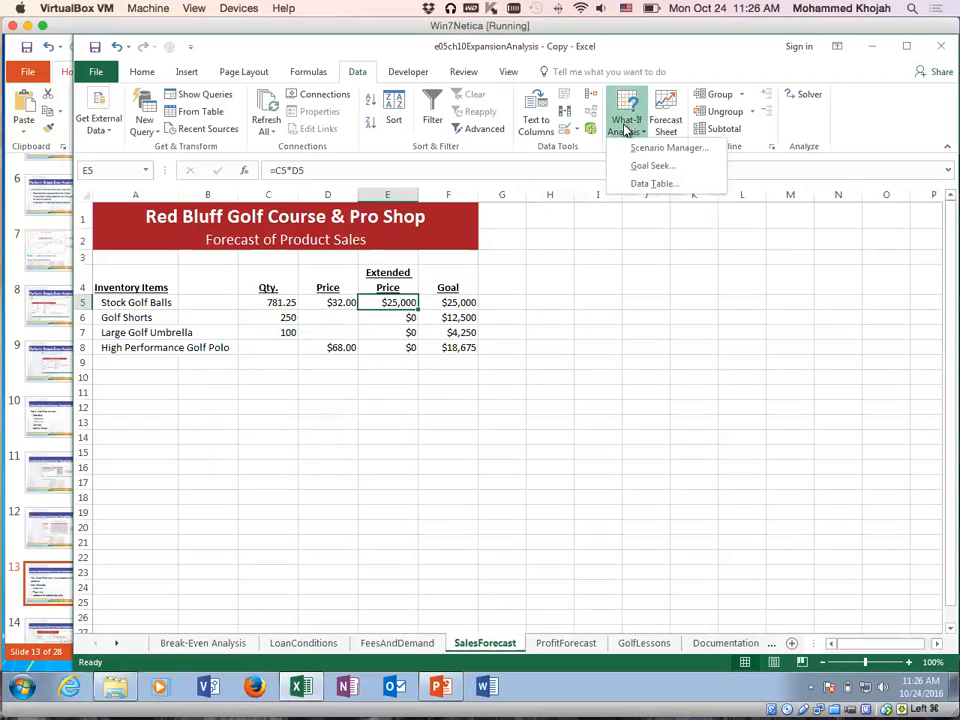
pyautogui.click(669, 167)
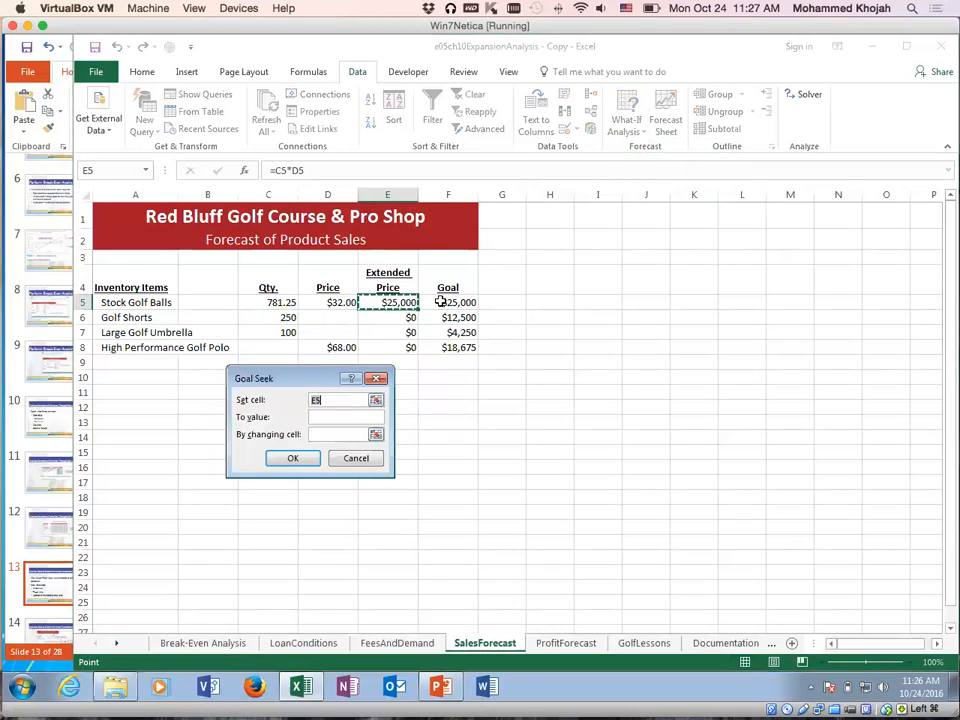
pyautogui.click(331, 400)
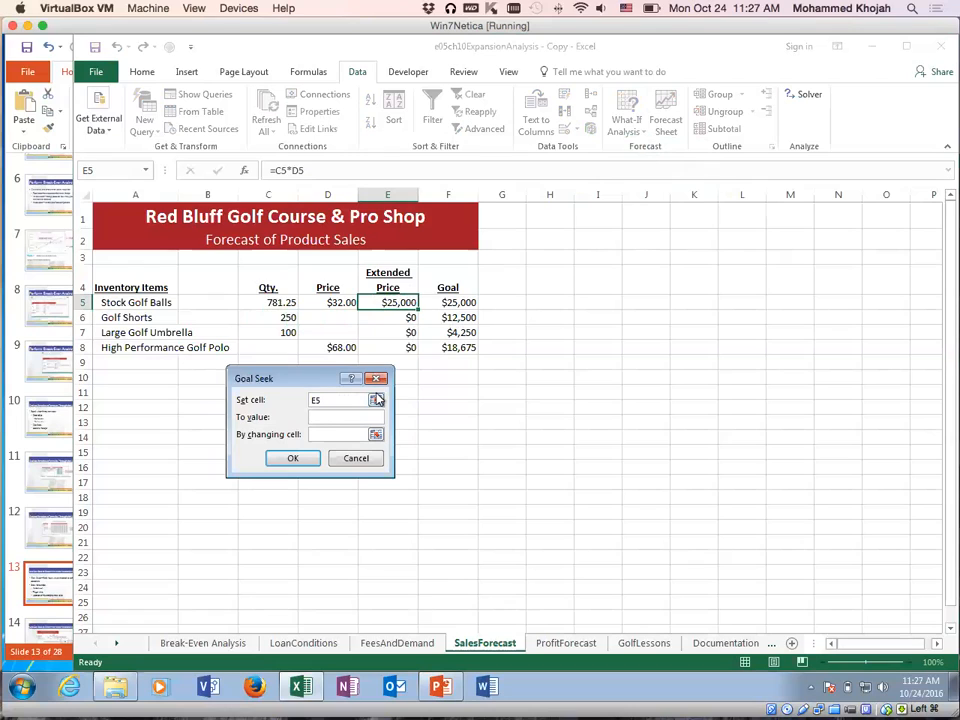
pyautogui.write('25000')
pyautogui.click(347, 433)
pyautogui.click(262, 303)
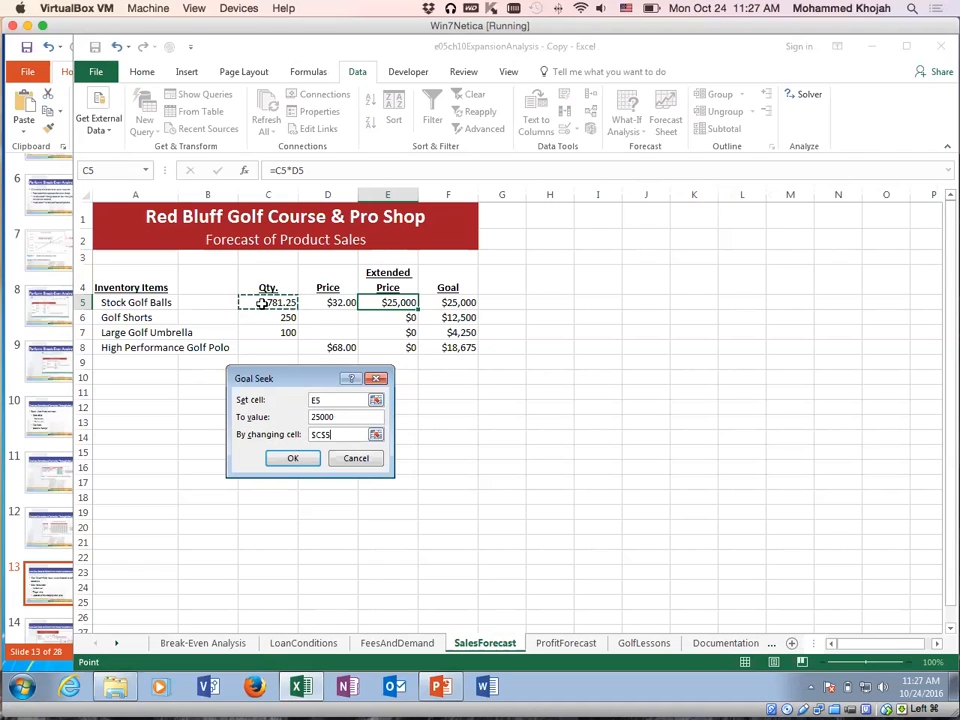
pyautogui.click(290, 457)
pyautogui.click(290, 458)
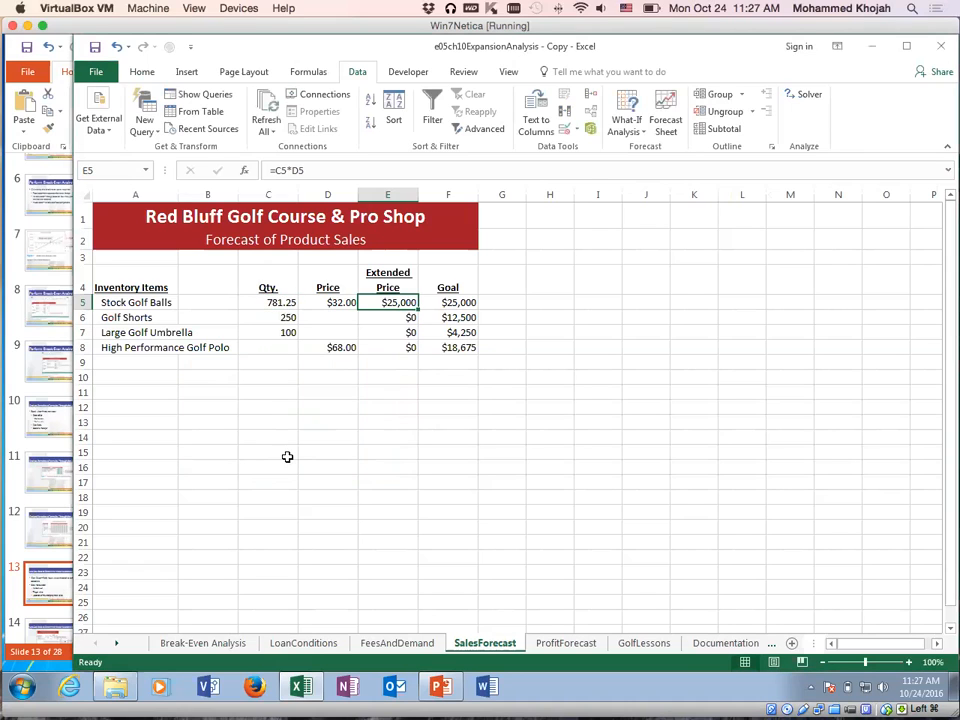
# Run Goal Seek for Golf Shorts, setting extended price E6 to 12500 by changing price cell D6, and accept the solution
pyautogui.click(337, 319)
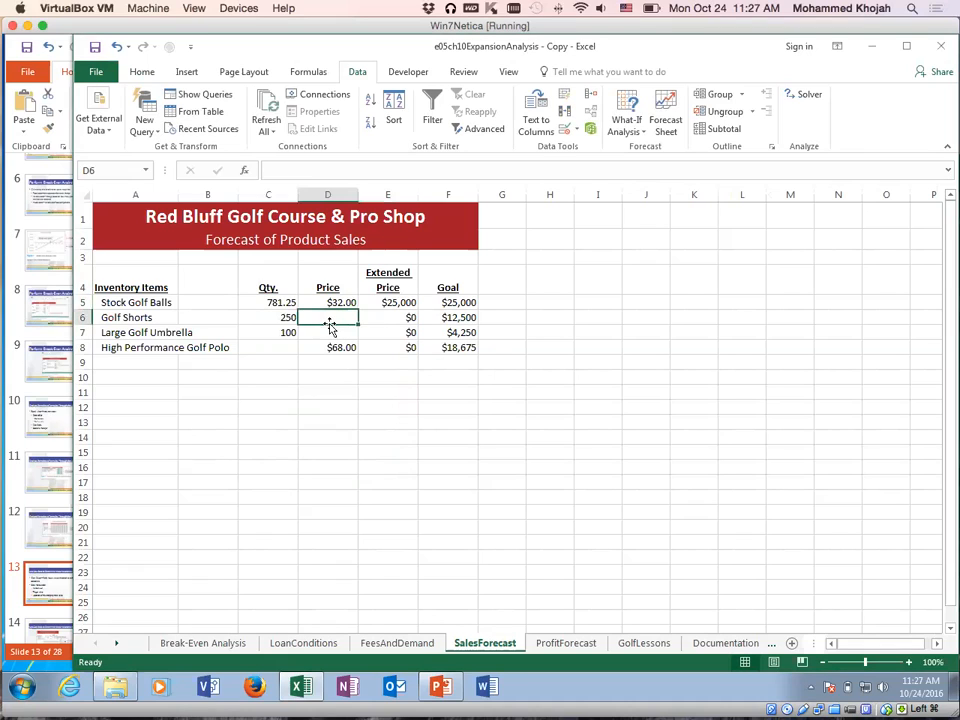
pyautogui.click(381, 317)
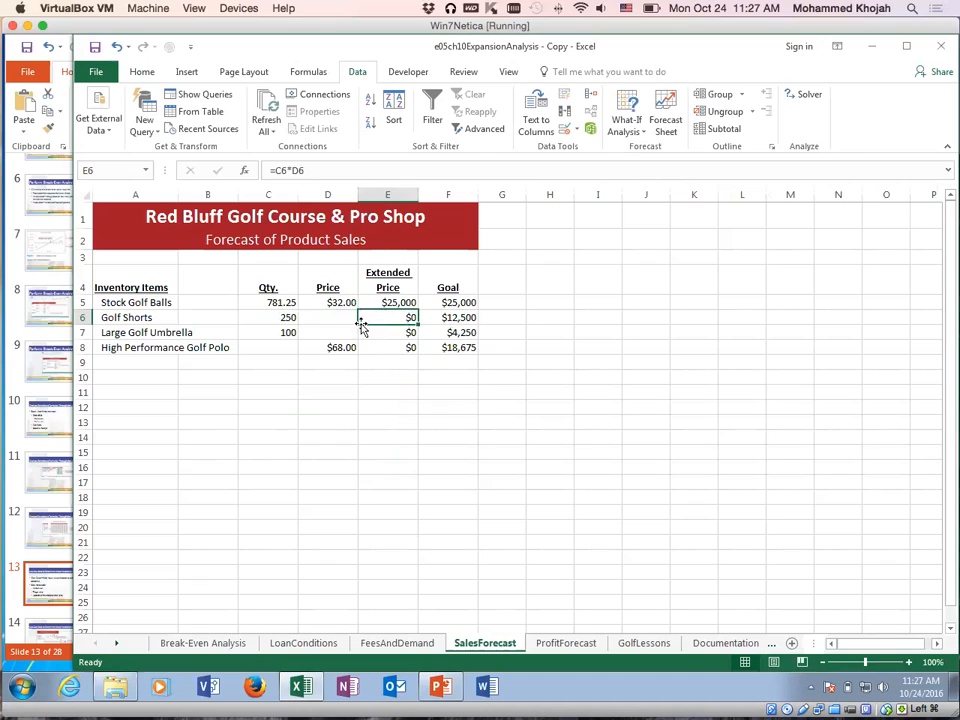
pyautogui.click(624, 114)
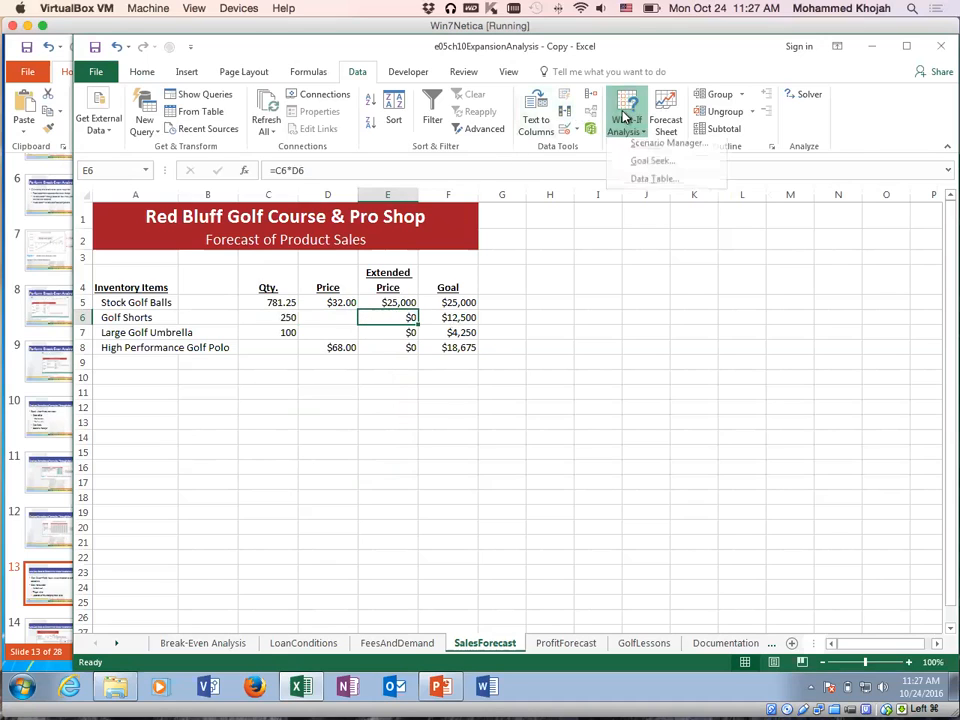
pyautogui.click(648, 166)
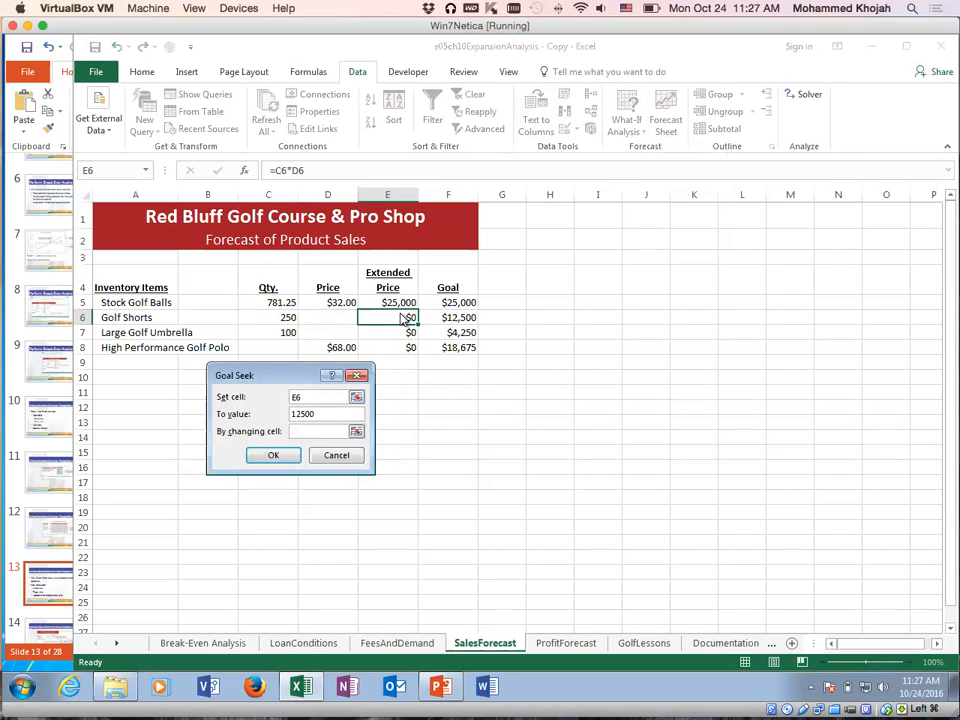
pyautogui.click(321, 430)
pyautogui.click(325, 317)
pyautogui.click(273, 455)
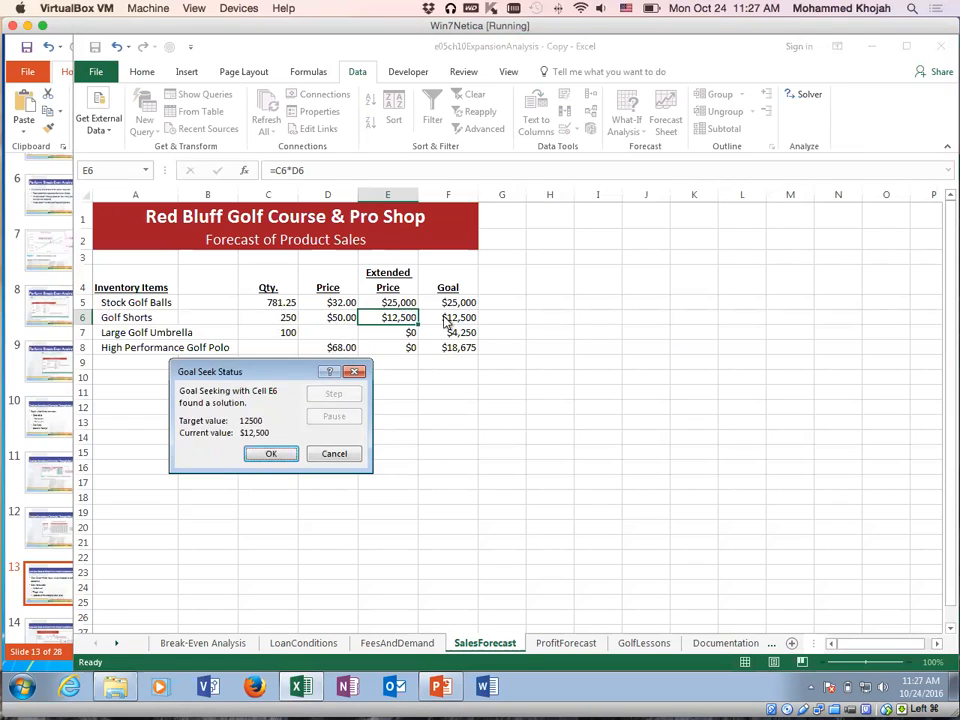
pyautogui.click(263, 453)
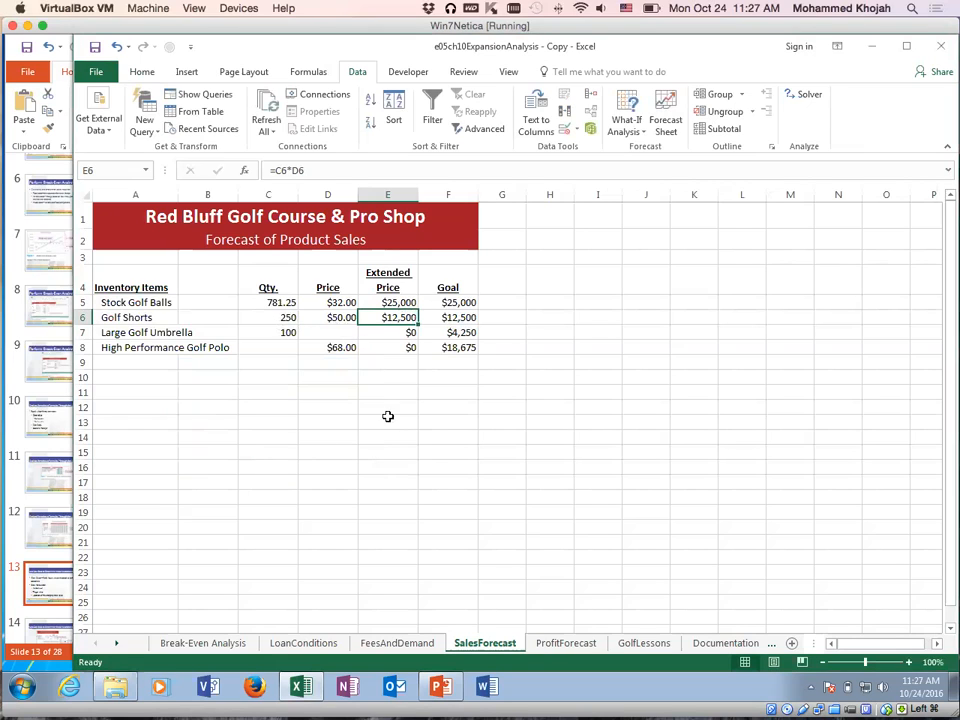
# Open Goal Seek for Large Golf Umbrella and make extended price cell $E$7 the only entry for the set cell
pyautogui.click(332, 332)
pyautogui.click(386, 332)
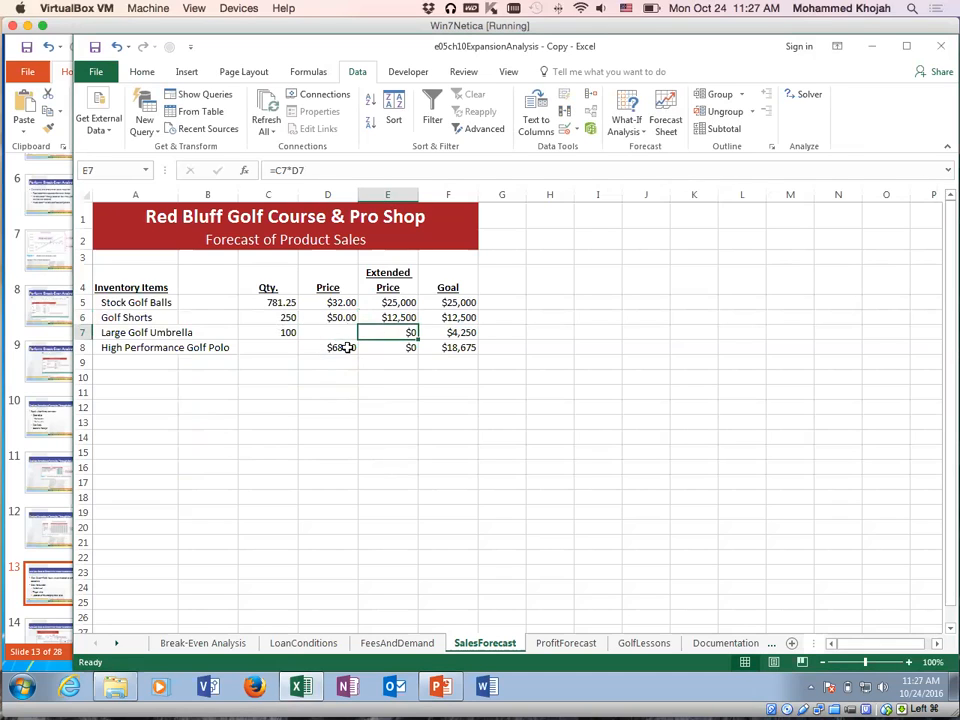
pyautogui.click(617, 139)
pyautogui.click(660, 168)
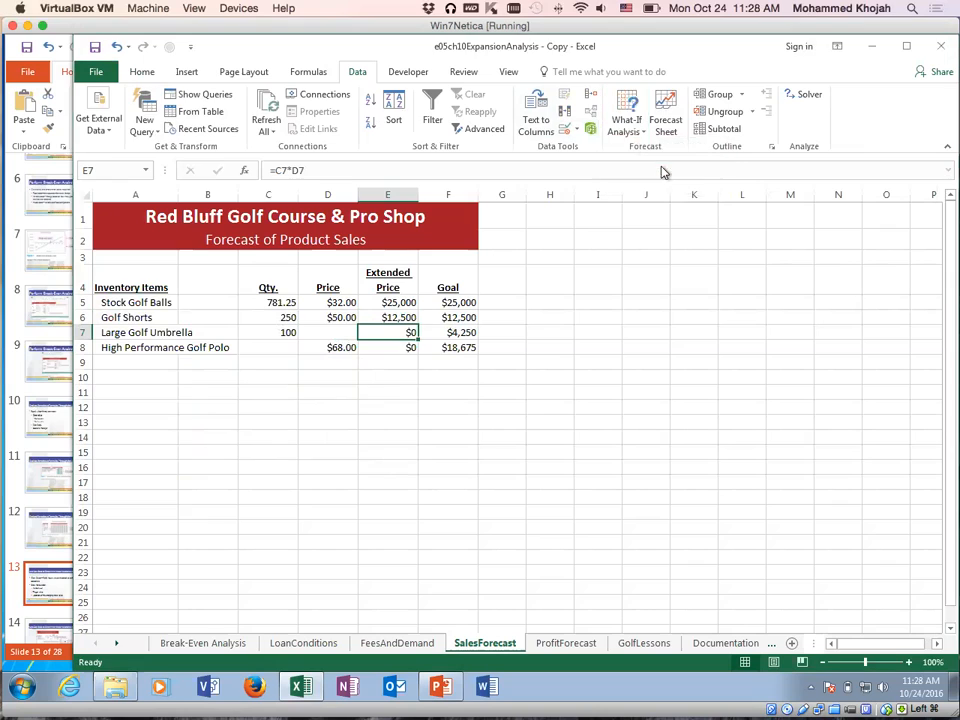
pyautogui.click(398, 333)
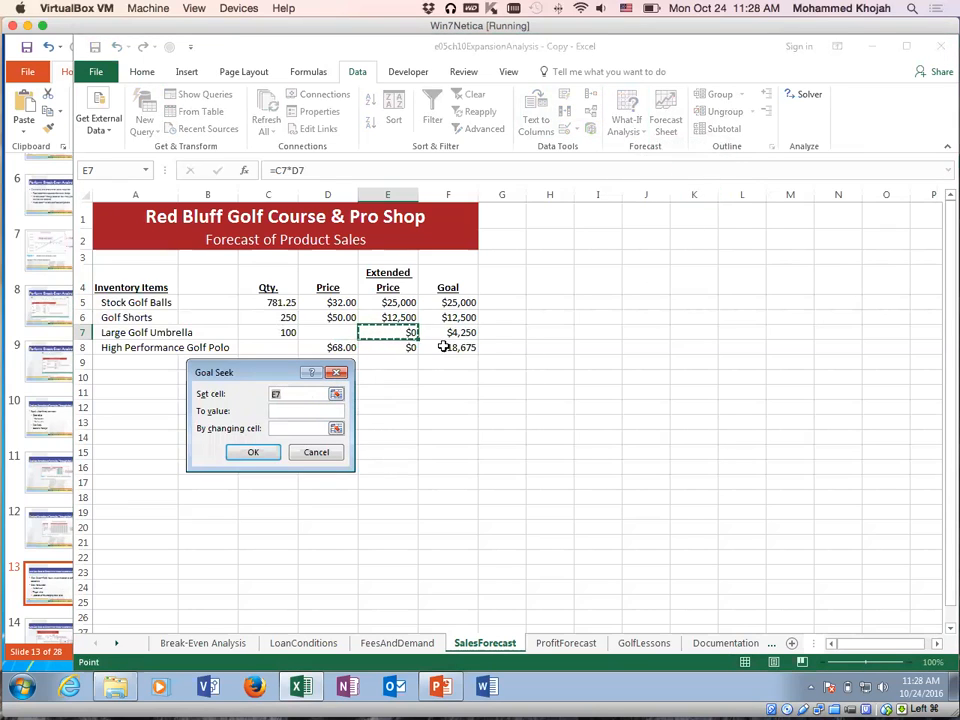
pyautogui.write('4250')
pyautogui.click(336, 394)
pyautogui.click(383, 336)
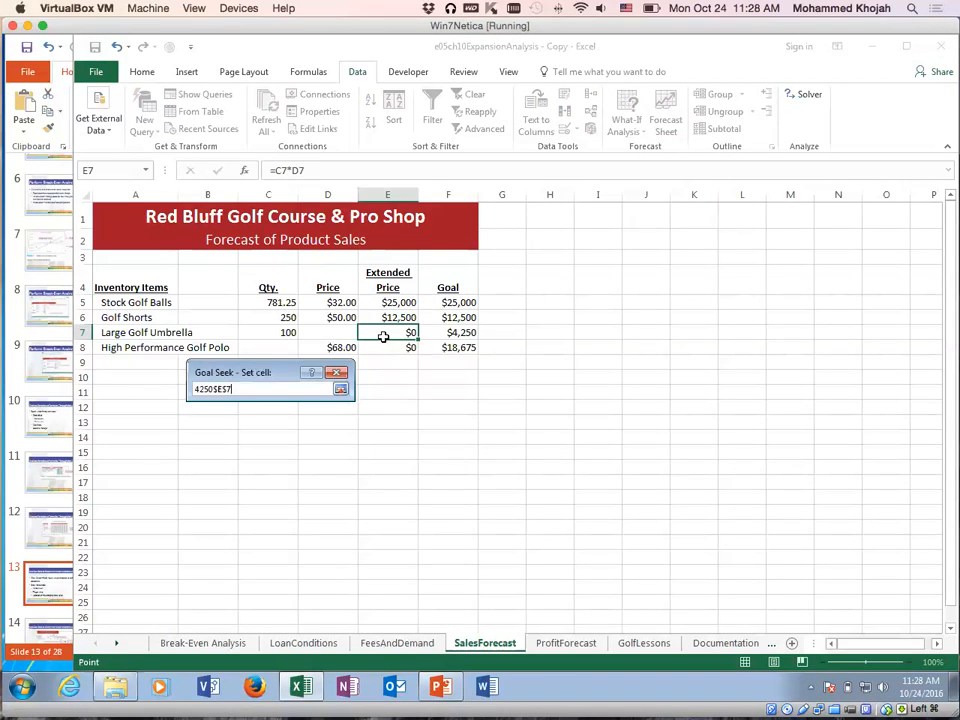
pyautogui.moveTo(281, 388); pyautogui.dragTo(167, 380)
pyautogui.press('BackSpace')
pyautogui.click(388, 334)
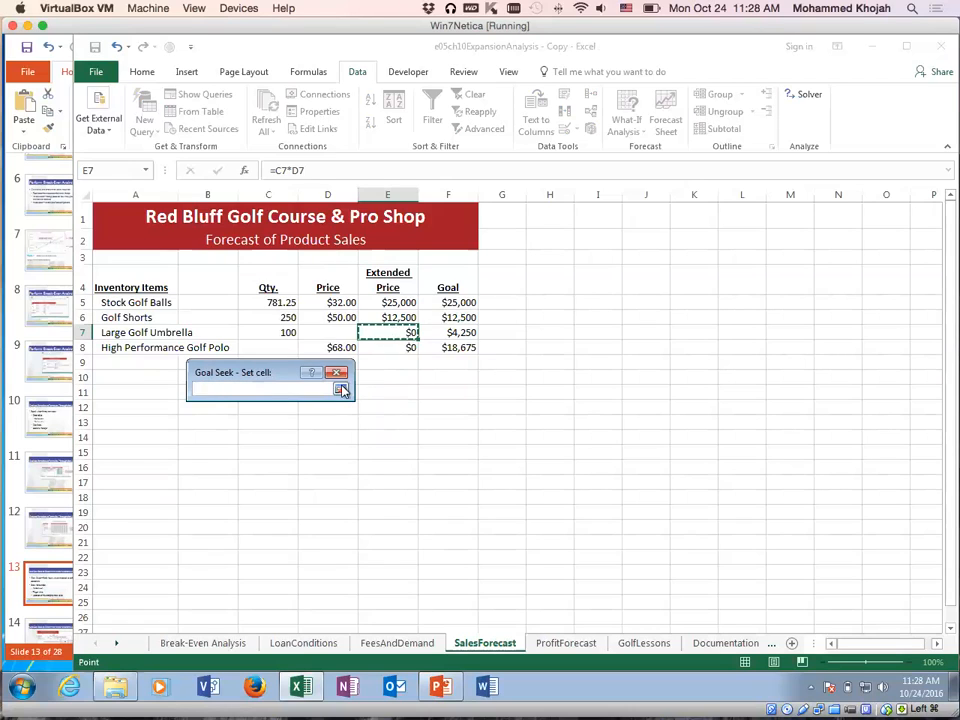
pyautogui.click(340, 388)
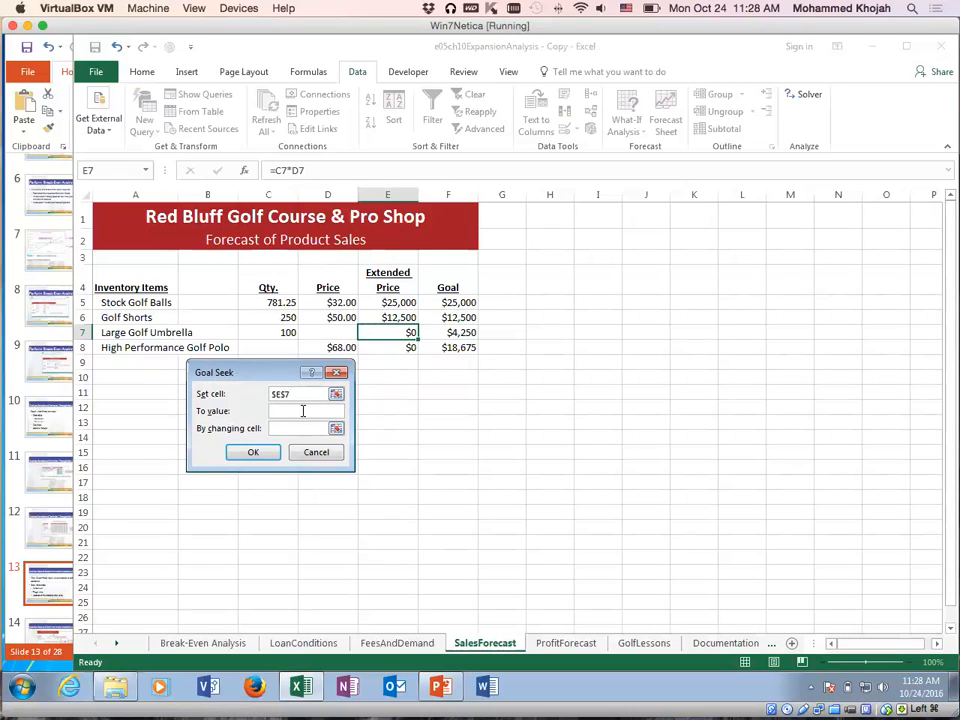
# Seek a target value of 4250 for Large Golf Umbrella's extended price by changing price cell D7, and accept the solution
pyautogui.click(295, 428)
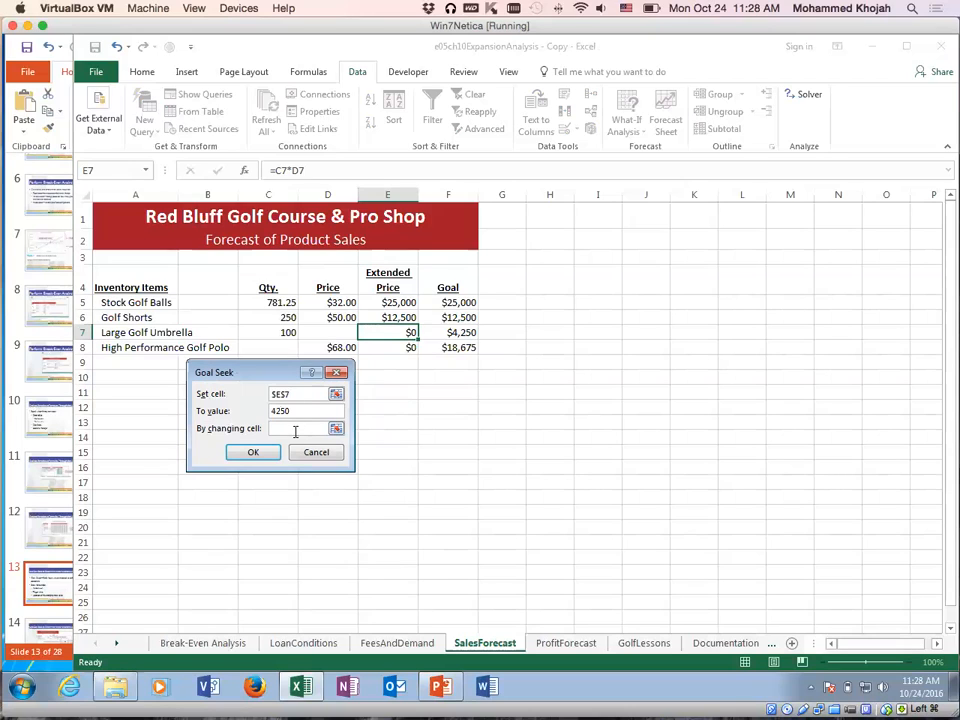
pyautogui.click(328, 332)
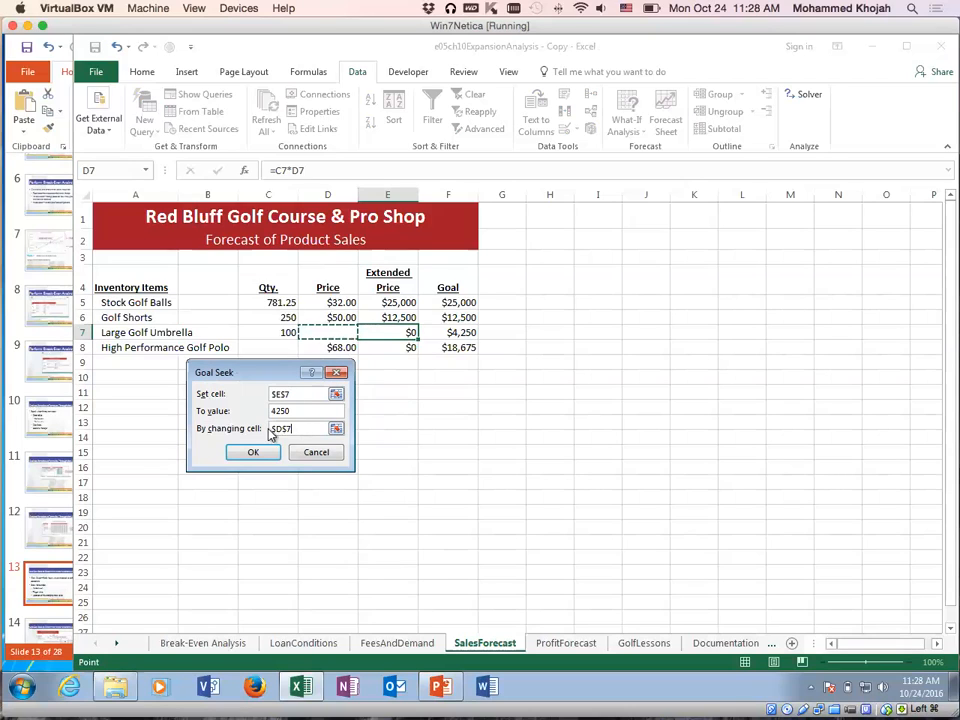
pyautogui.click(253, 453)
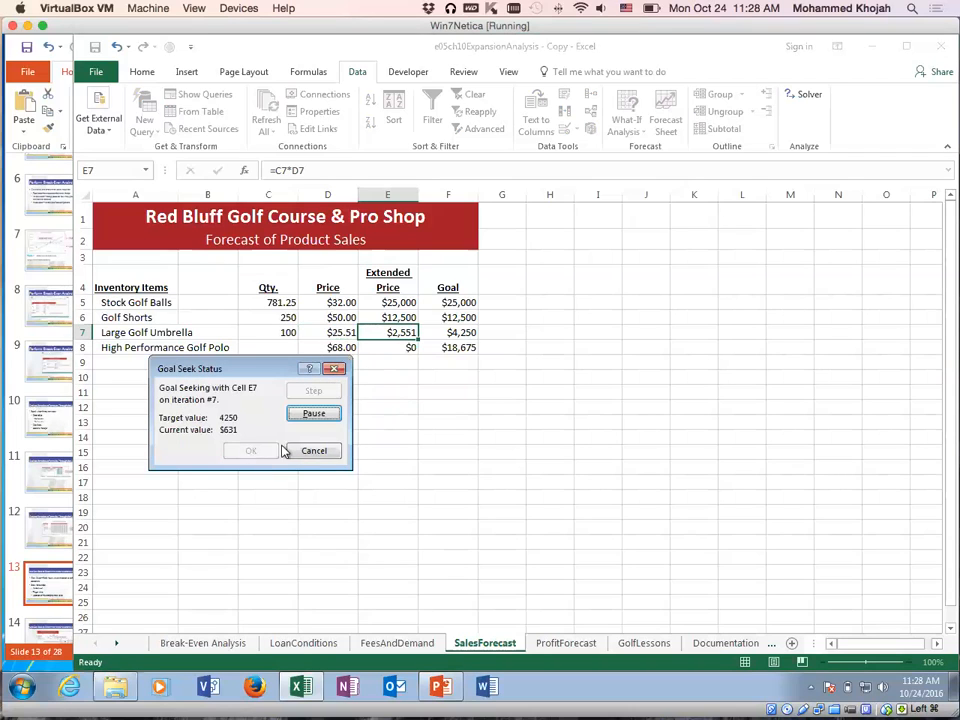
pyautogui.moveTo(268, 360); pyautogui.dragTo(318, 409)
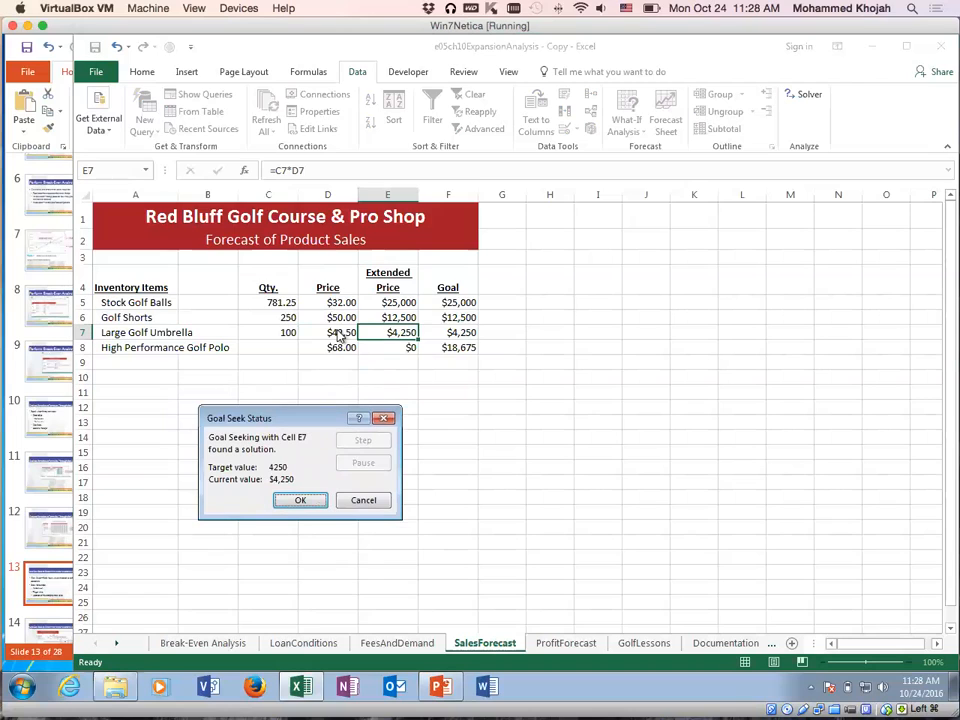
pyautogui.click(300, 497)
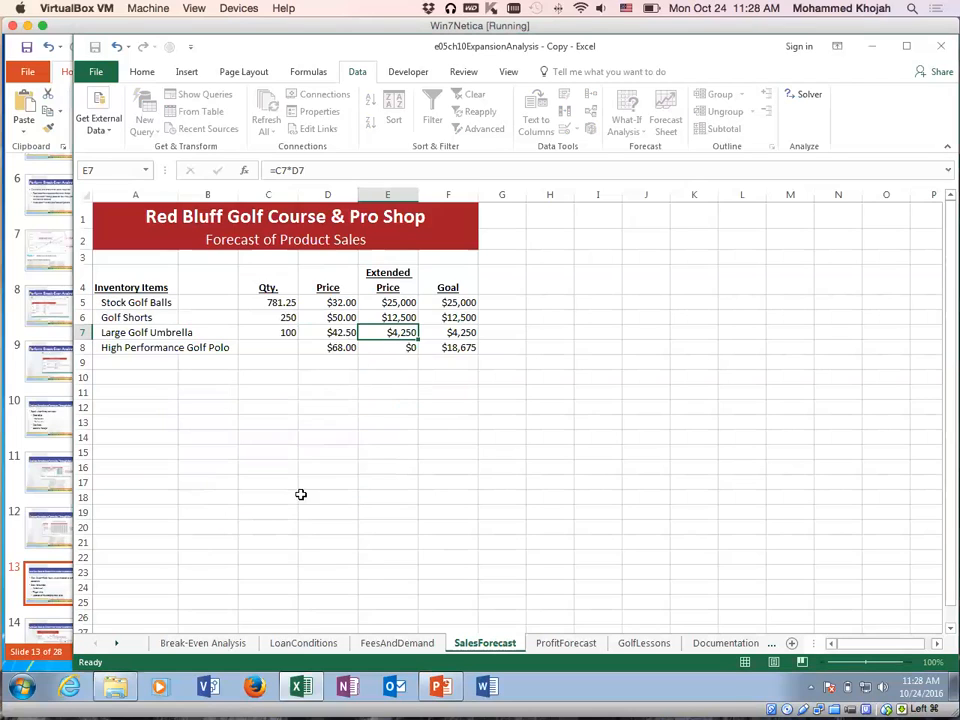
# Run Goal Seek for High Performance Golf Polo, setting E8 to 18675 by changing quantity cell C8, and accept the solution
pyautogui.click(294, 348)
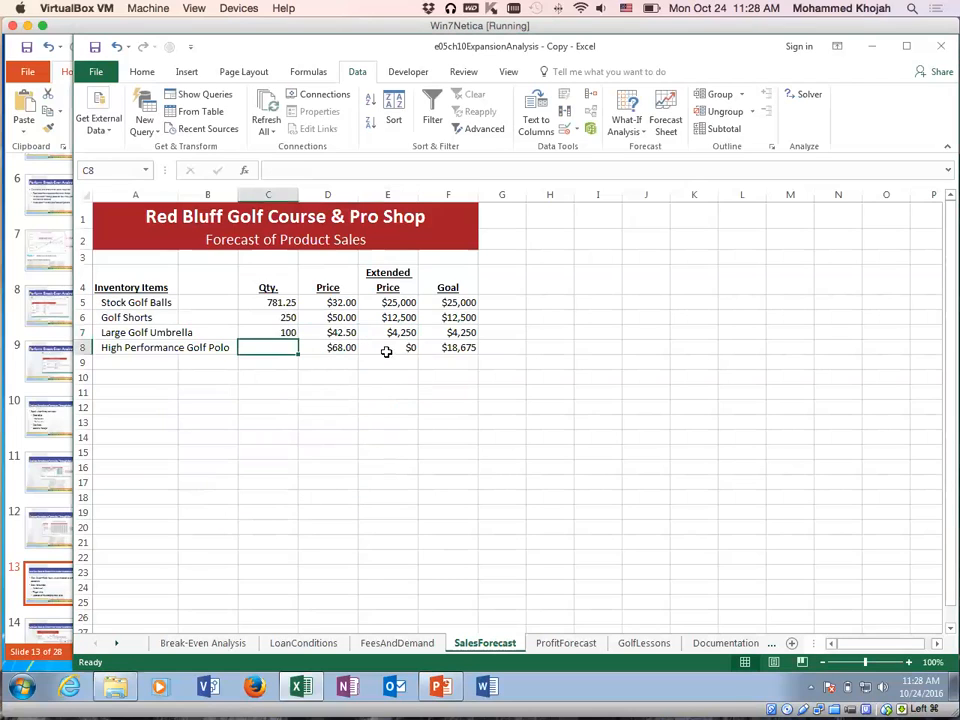
pyautogui.click(386, 349)
pyautogui.click(630, 132)
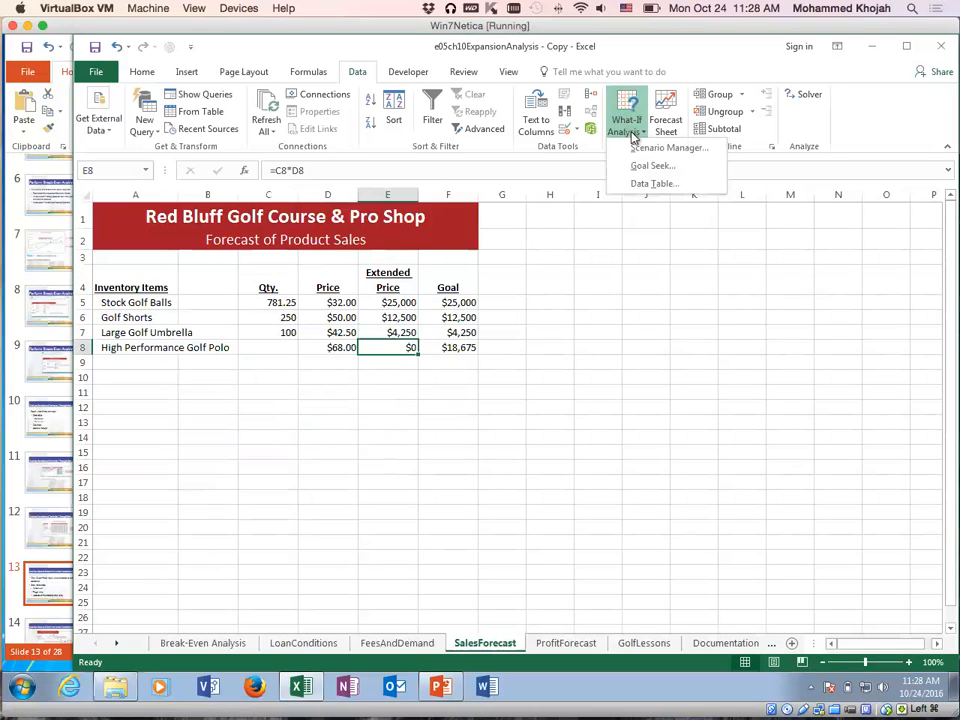
pyautogui.click(658, 166)
pyautogui.click(335, 457)
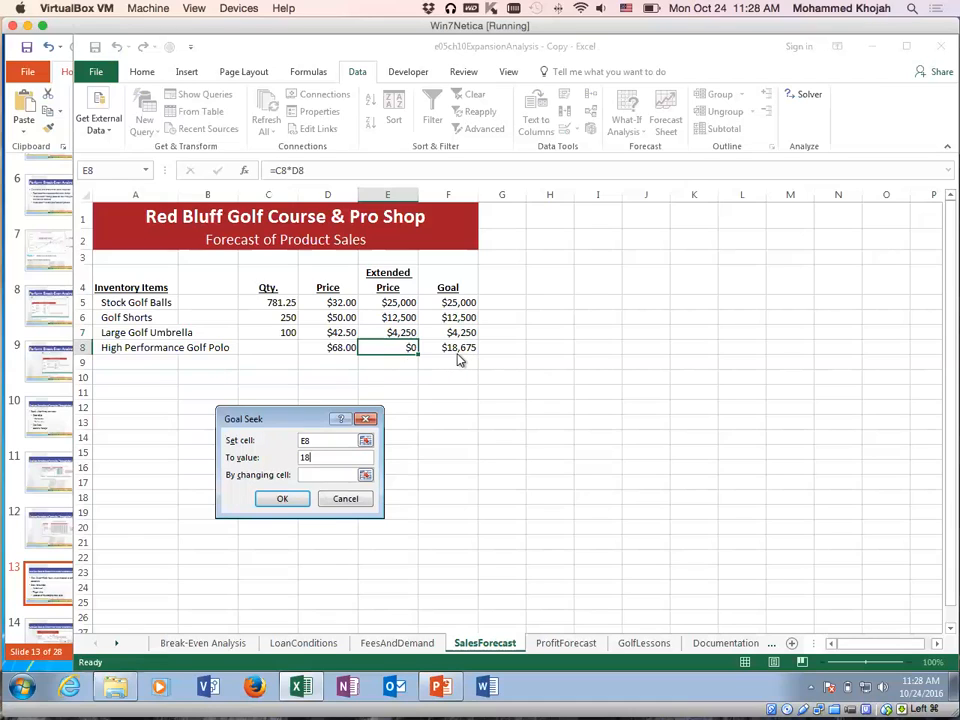
pyautogui.write('5')
pyautogui.click(337, 476)
pyautogui.click(278, 348)
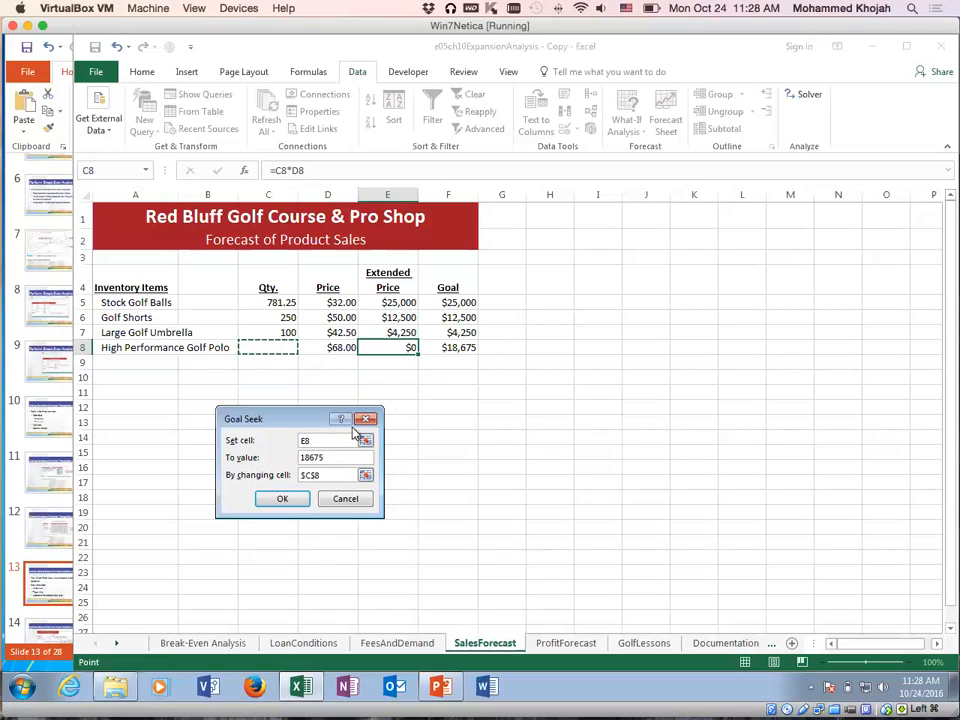
pyautogui.click(284, 498)
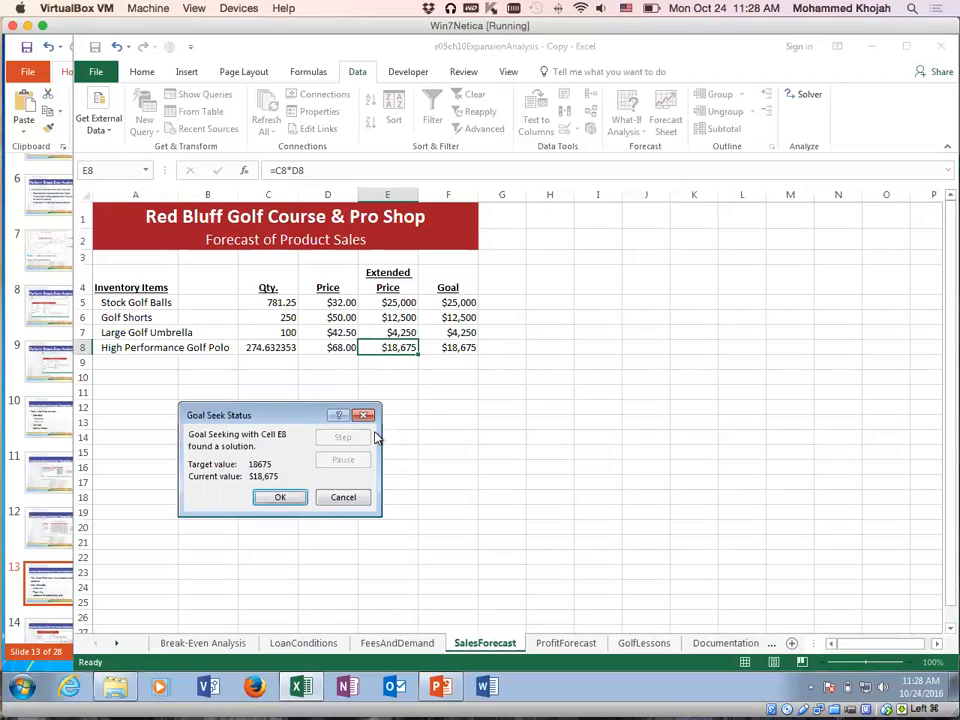
pyautogui.click(276, 497)
# Format the quantities in C5 and C8 to show no decimal places
pyautogui.click(268, 303)
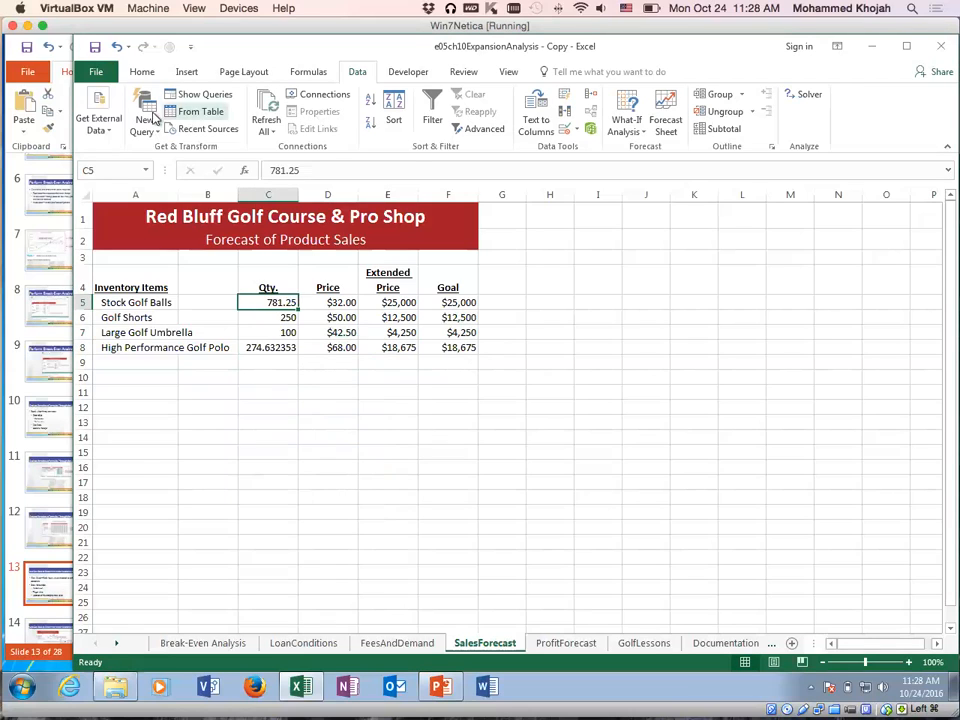
pyautogui.click(146, 74)
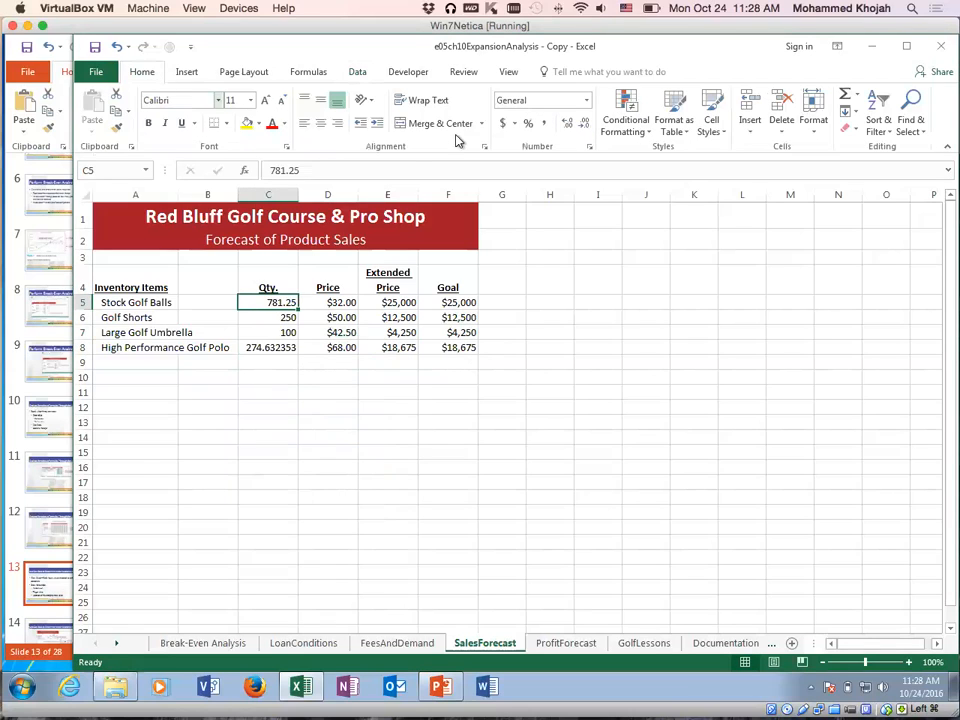
pyautogui.doubleClick(583, 123)
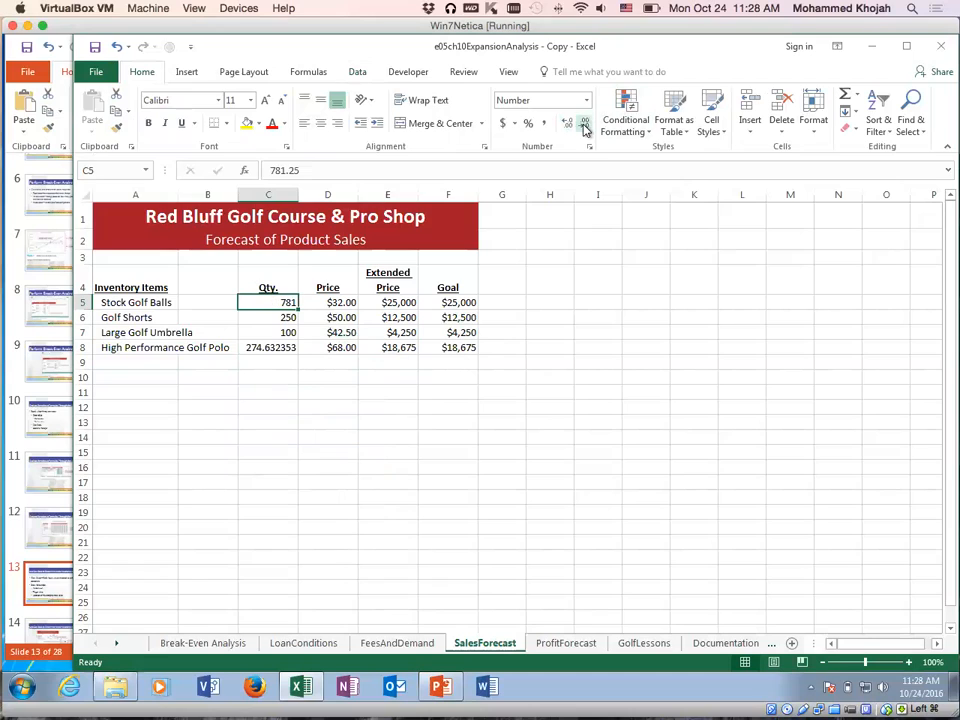
pyautogui.click(261, 348)
pyautogui.doubleClick(584, 123)
pyautogui.doubleClick(586, 125)
pyautogui.doubleClick(586, 125)
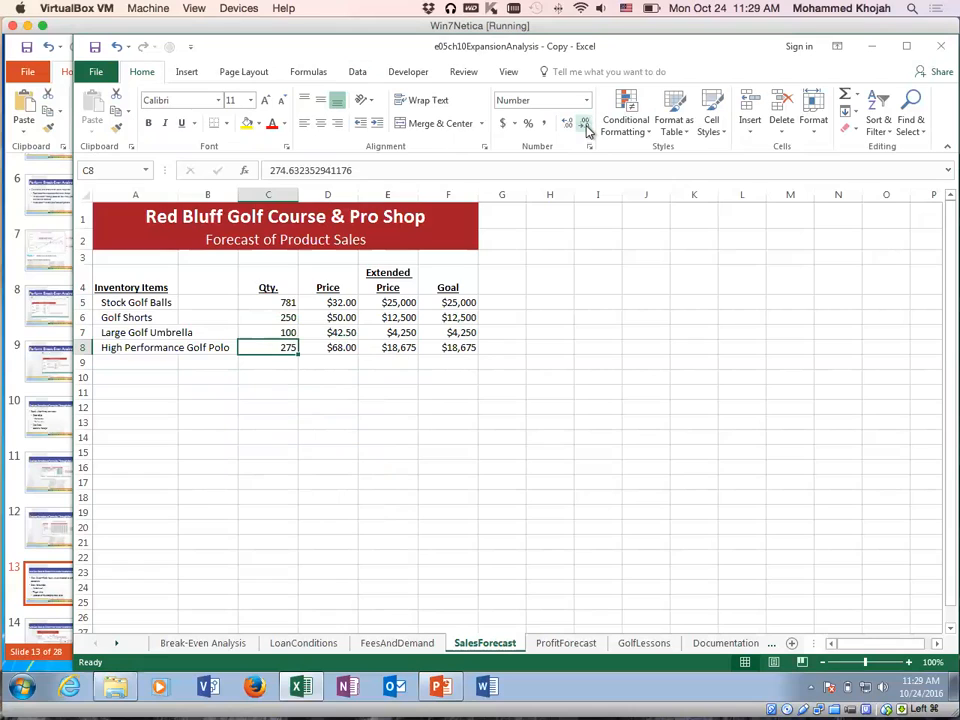
# Review the quantities in C5:C8 and the extended price formulas in E5 and E7
pyautogui.click(277, 316)
pyautogui.moveTo(275, 317); pyautogui.dragTo(277, 347)
pyautogui.click(281, 302)
pyautogui.moveTo(281, 302); pyautogui.dragTo(283, 350)
pyautogui.click(415, 421)
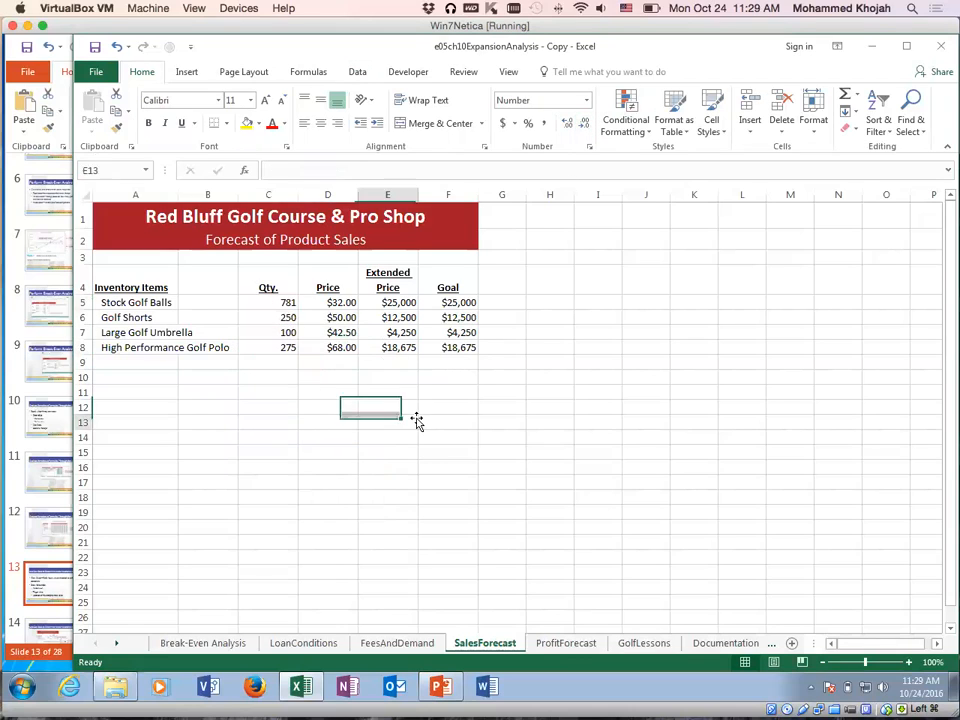
pyautogui.click(352, 469)
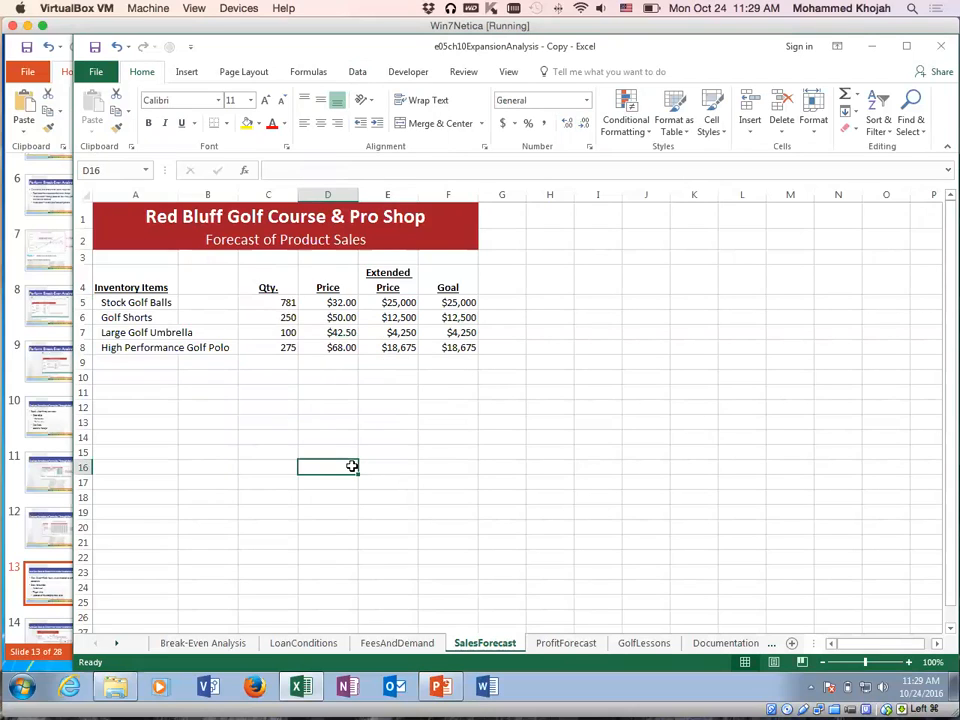
pyautogui.click(397, 430)
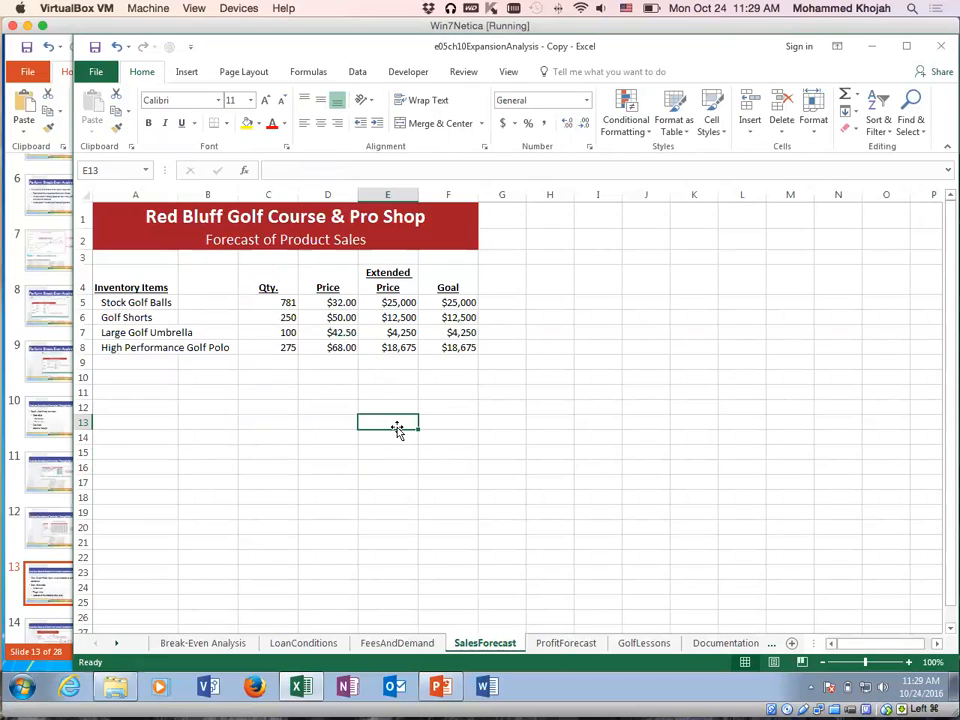
pyautogui.click(389, 302)
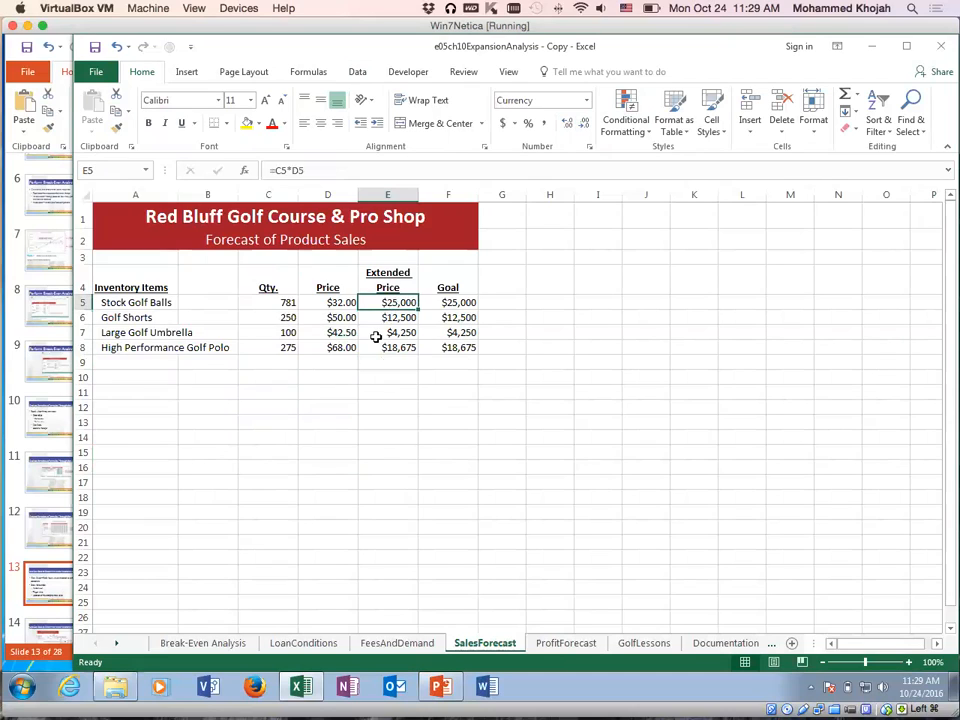
pyautogui.click(376, 335)
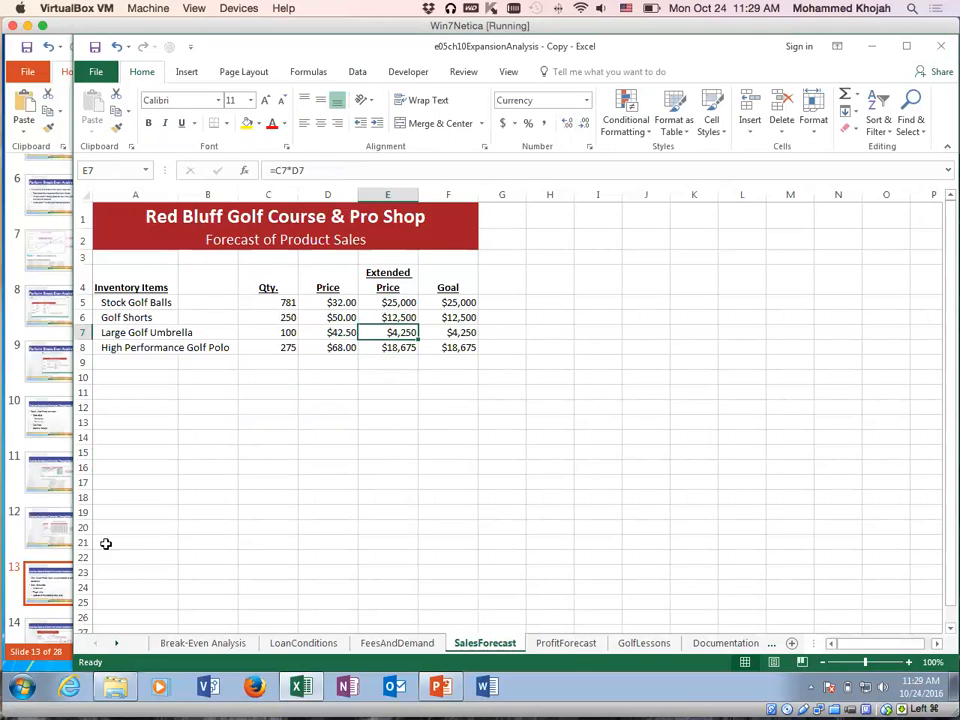
# Switch to the e05ch10 presentation in PowerPoint and read through the remaining Goal Seek slides to slide 16 on Scenario Manager
pyautogui.click(38, 572)
pyautogui.scroll(-5, 62, 542)
pyautogui.click(68, 443)
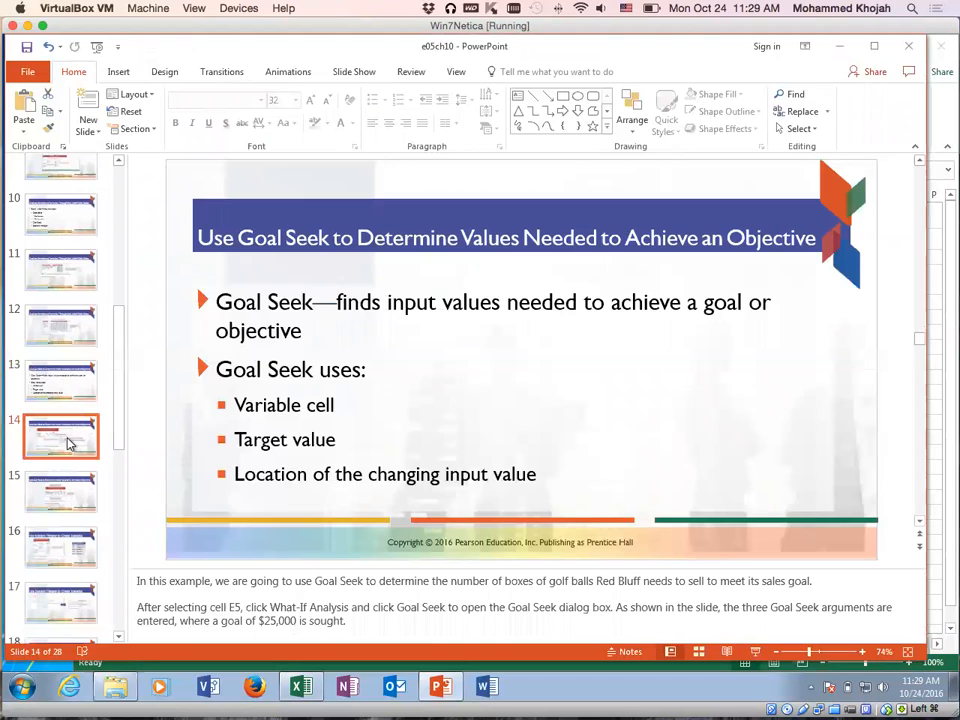
pyautogui.scroll(-2, 68, 443)
pyautogui.click(57, 425)
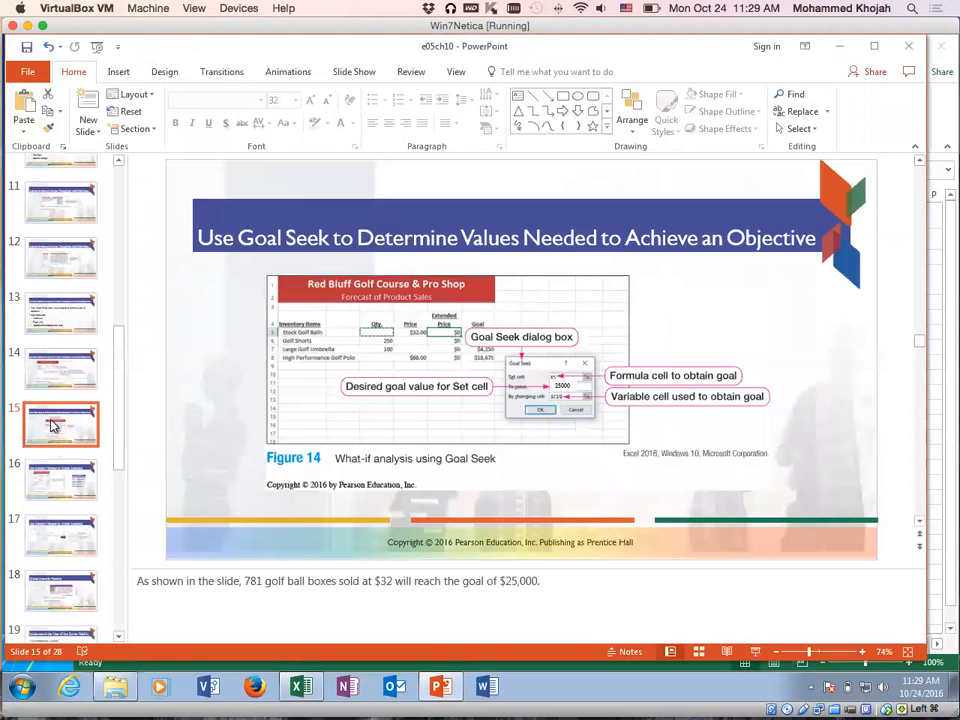
pyautogui.scroll(-2, 57, 425)
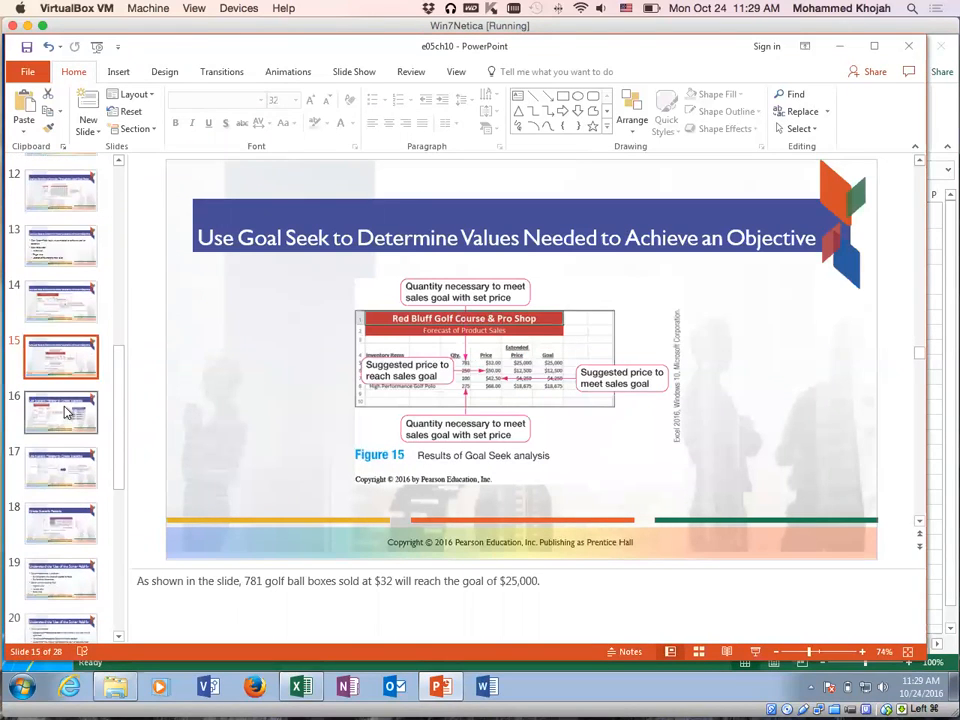
pyautogui.click(56, 414)
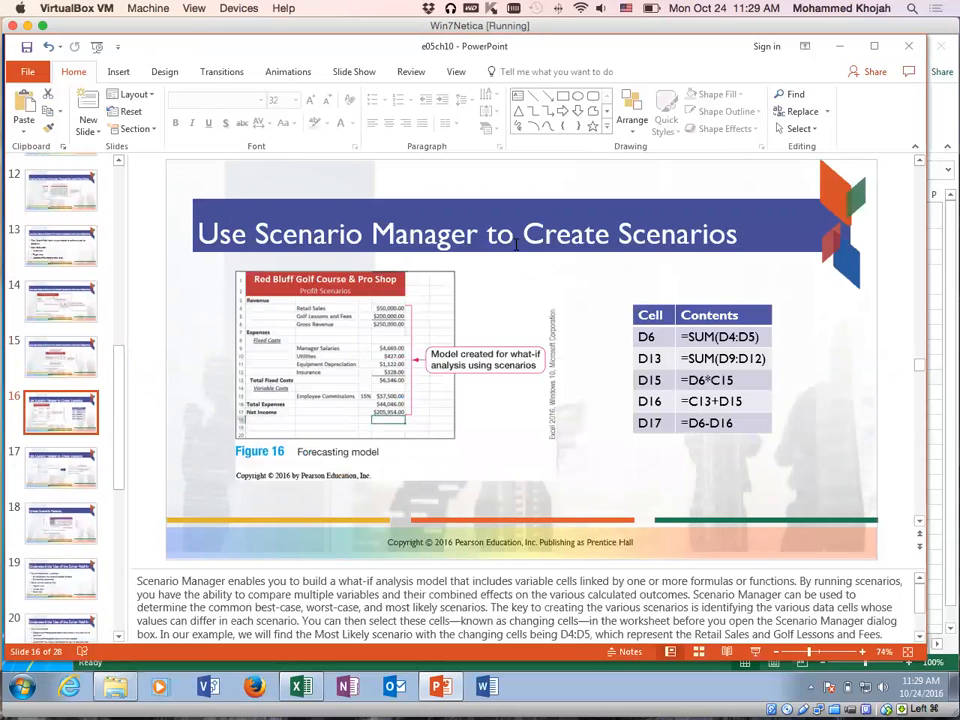
# Switch back to the Excel workbook and open the ProfitForecast sheet
pyautogui.click(297, 685)
pyautogui.click(385, 410)
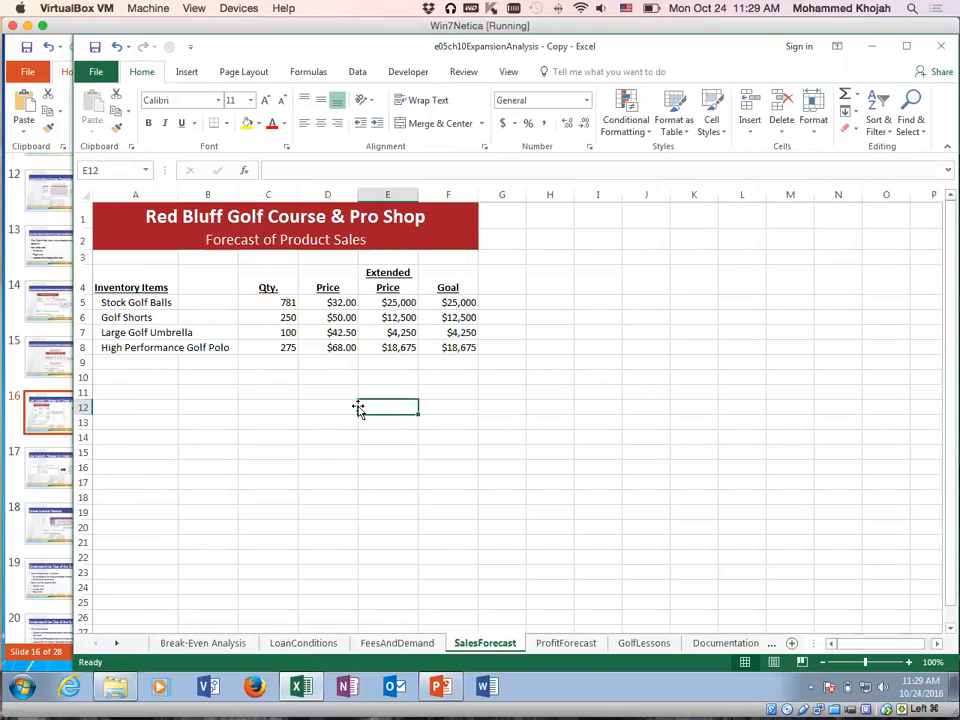
pyautogui.click(562, 643)
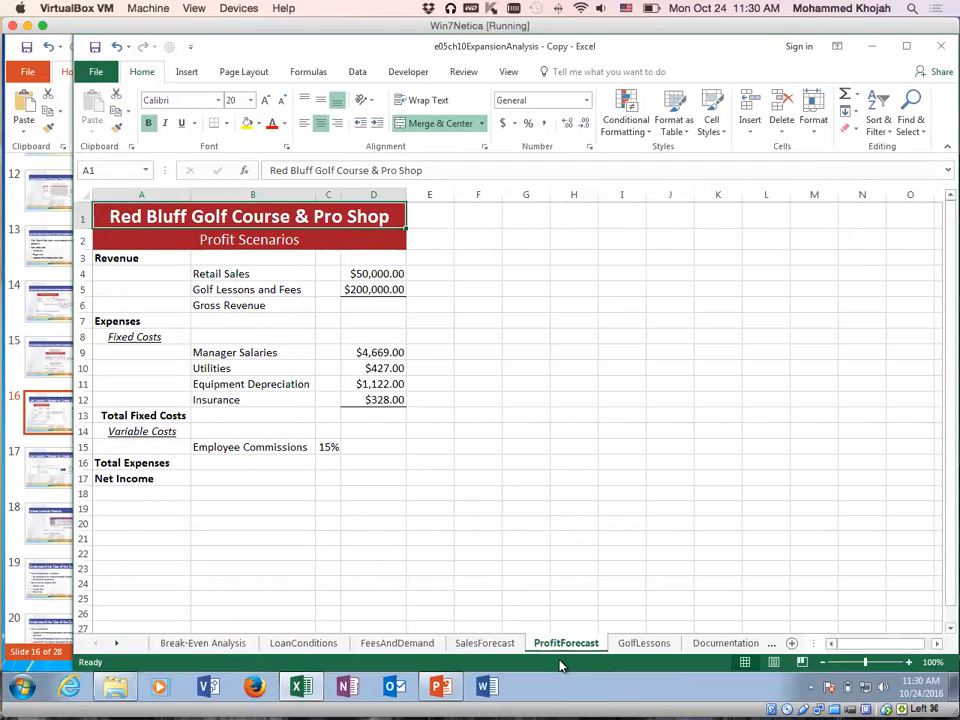
pyautogui.click(488, 474)
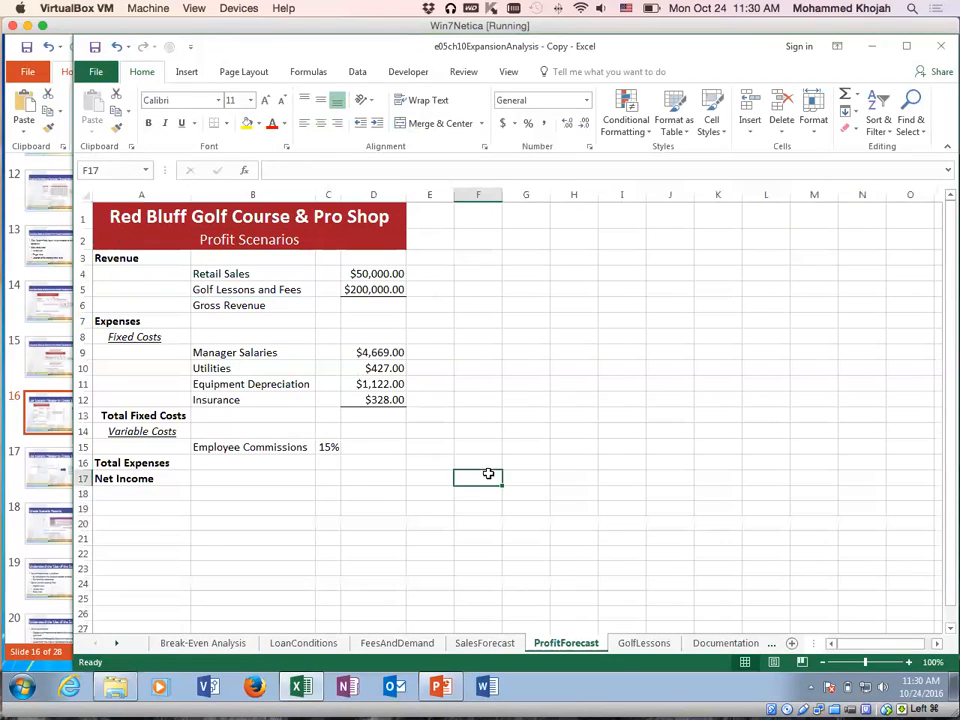
# Examine the revenue, expense and net income sections of the Profit Scenarios model for the cells that need formulas
pyautogui.click(359, 304)
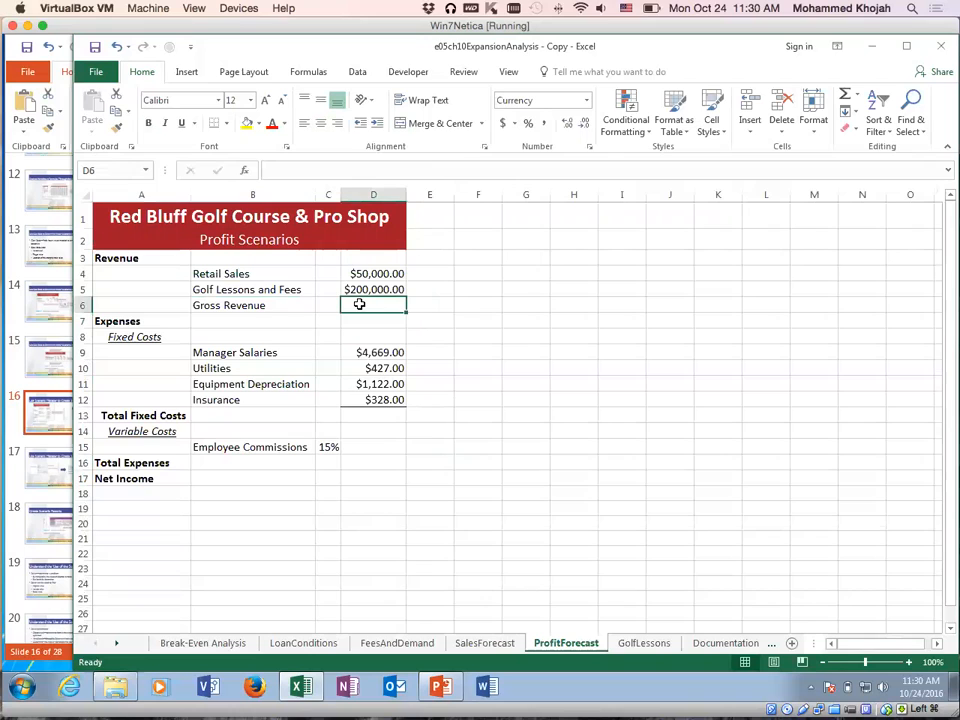
pyautogui.moveTo(128, 259); pyautogui.dragTo(283, 278)
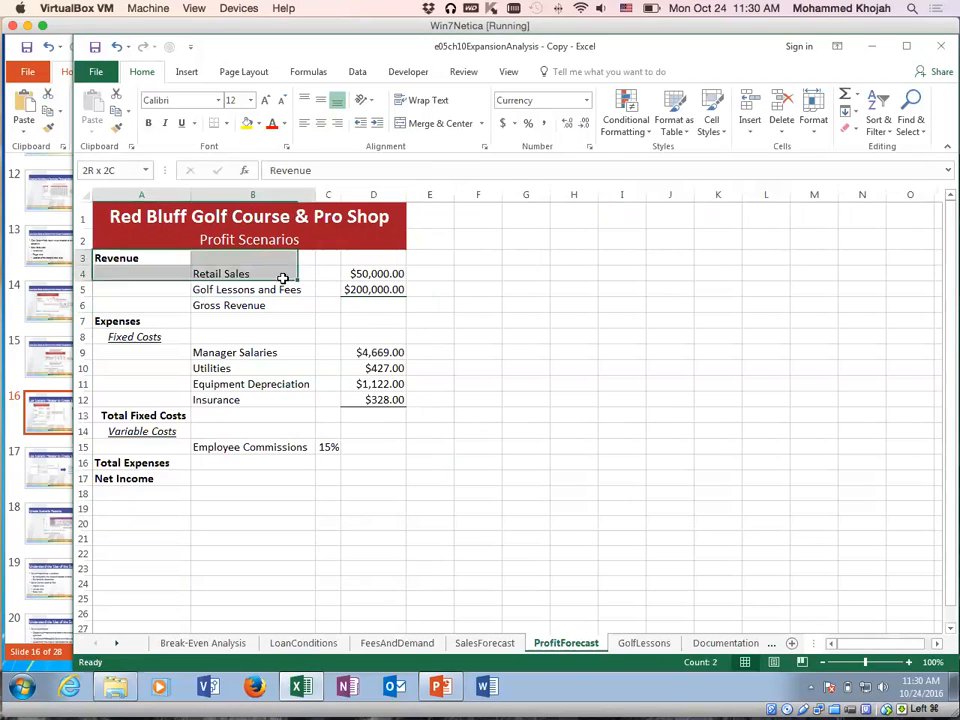
pyautogui.moveTo(120, 321); pyautogui.dragTo(330, 430)
pyautogui.moveTo(122, 463); pyautogui.dragTo(372, 482)
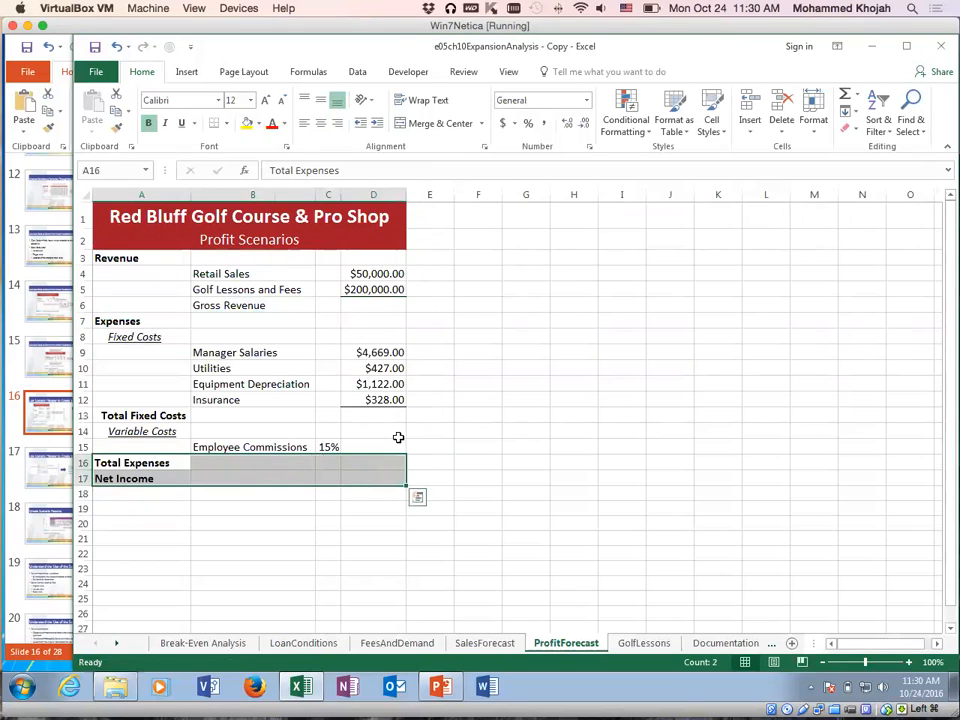
pyautogui.click(375, 306)
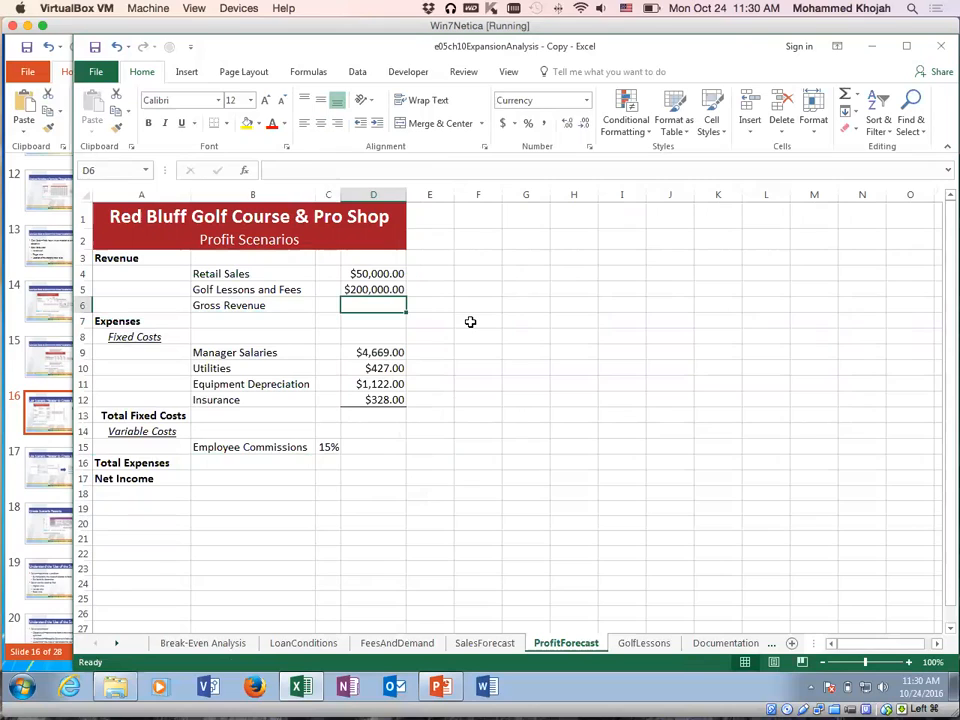
pyautogui.click(366, 273)
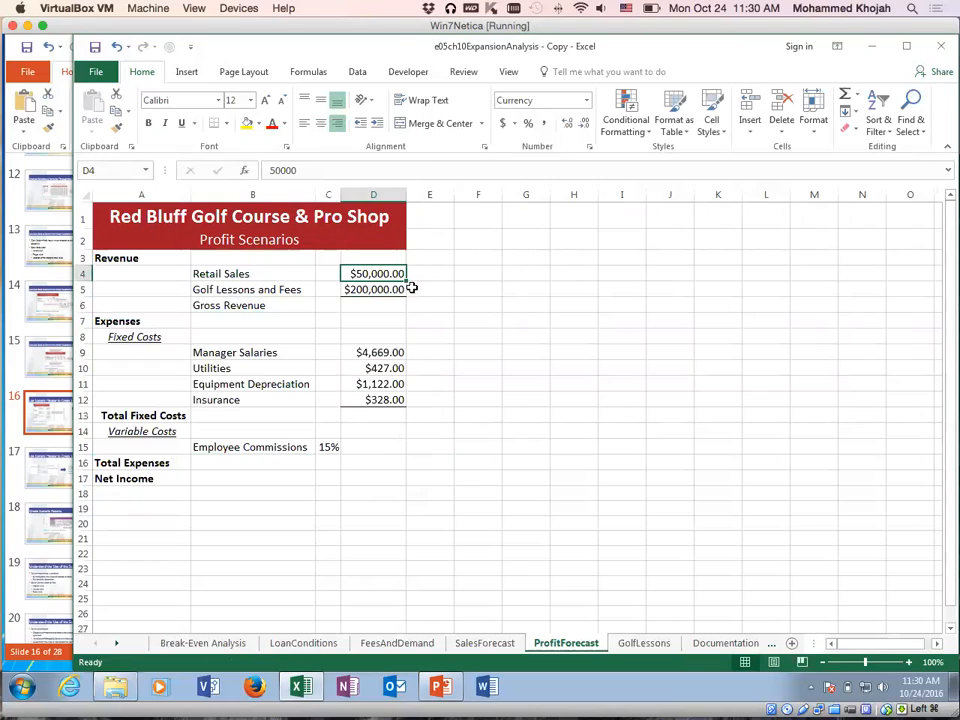
# Enter the formula =D4*D5 in Gross Revenue cell D6
pyautogui.click(373, 304)
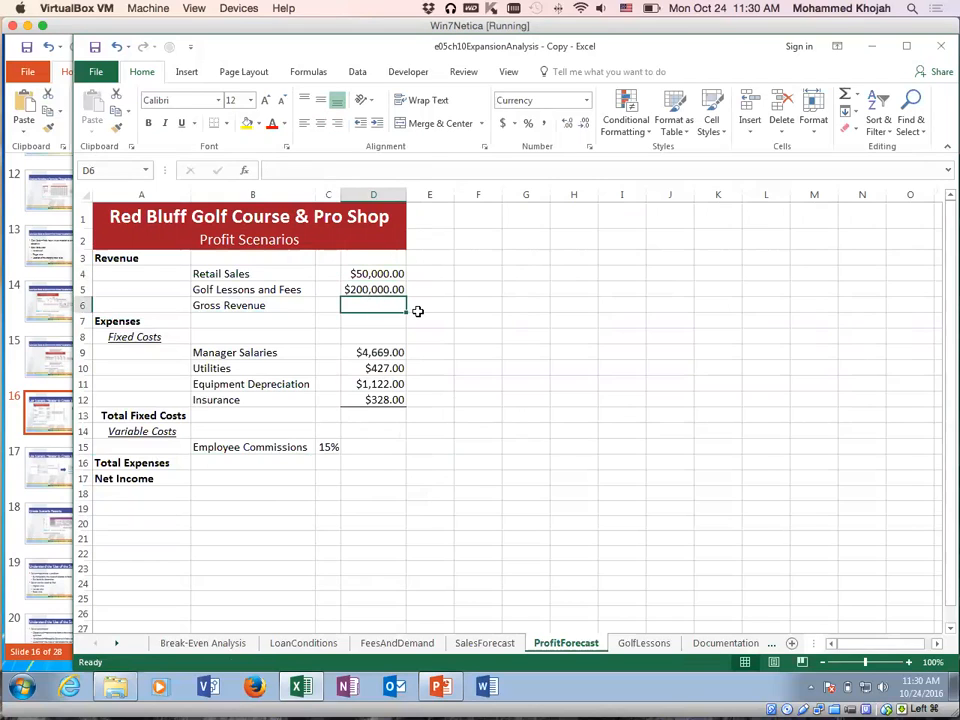
pyautogui.write('=')
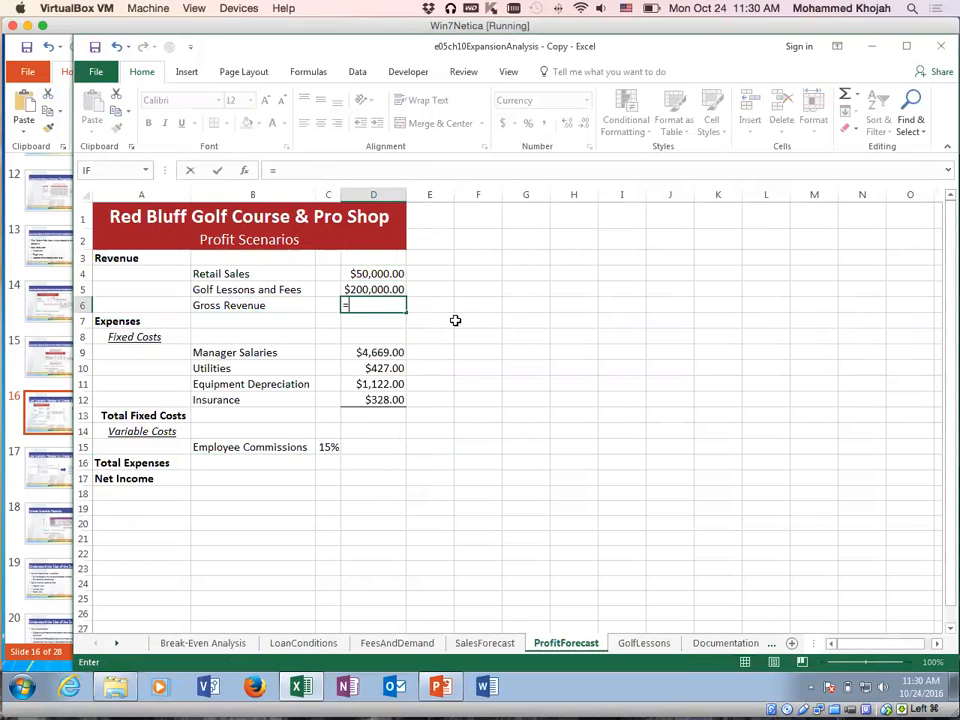
pyautogui.click(375, 274)
pyautogui.write('*')
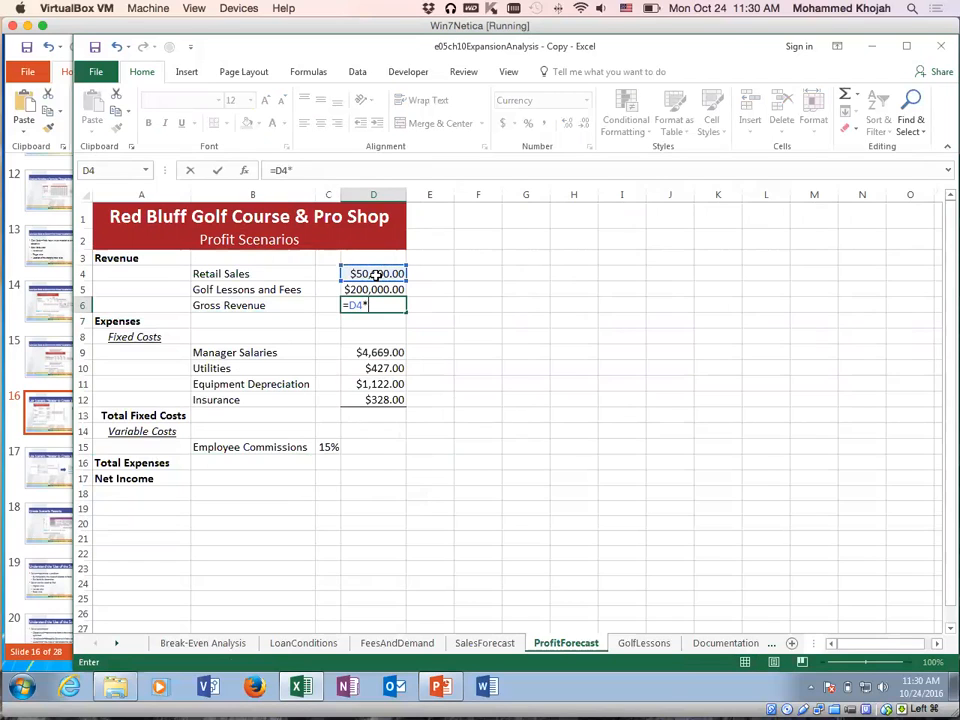
pyautogui.click(375, 288)
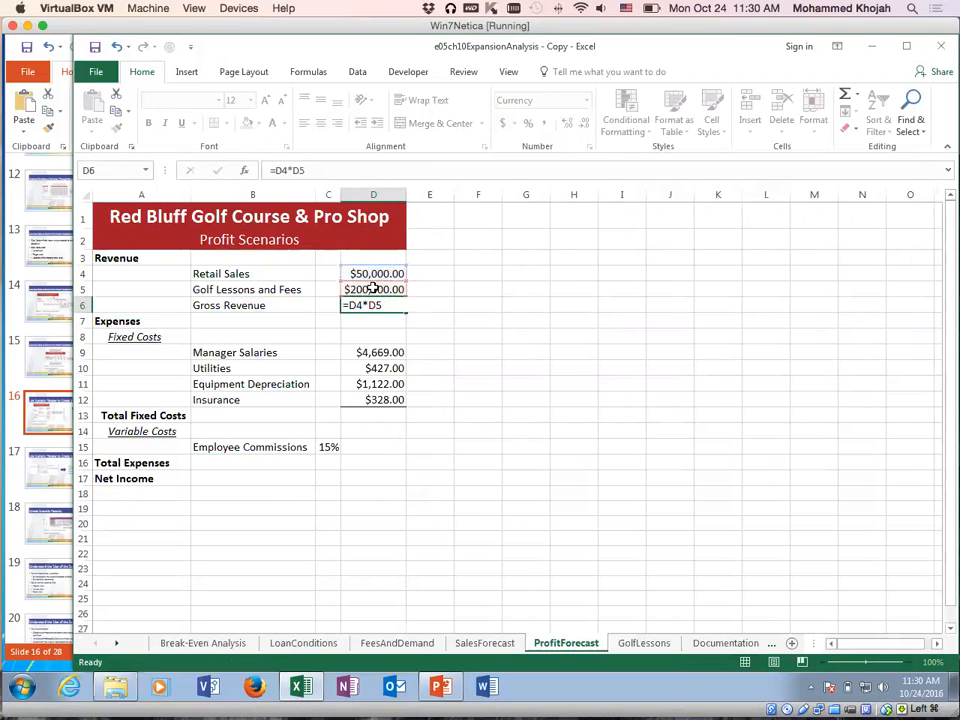
# Clear the multiplication formula from Gross Revenue cell D6
pyautogui.press('Return')
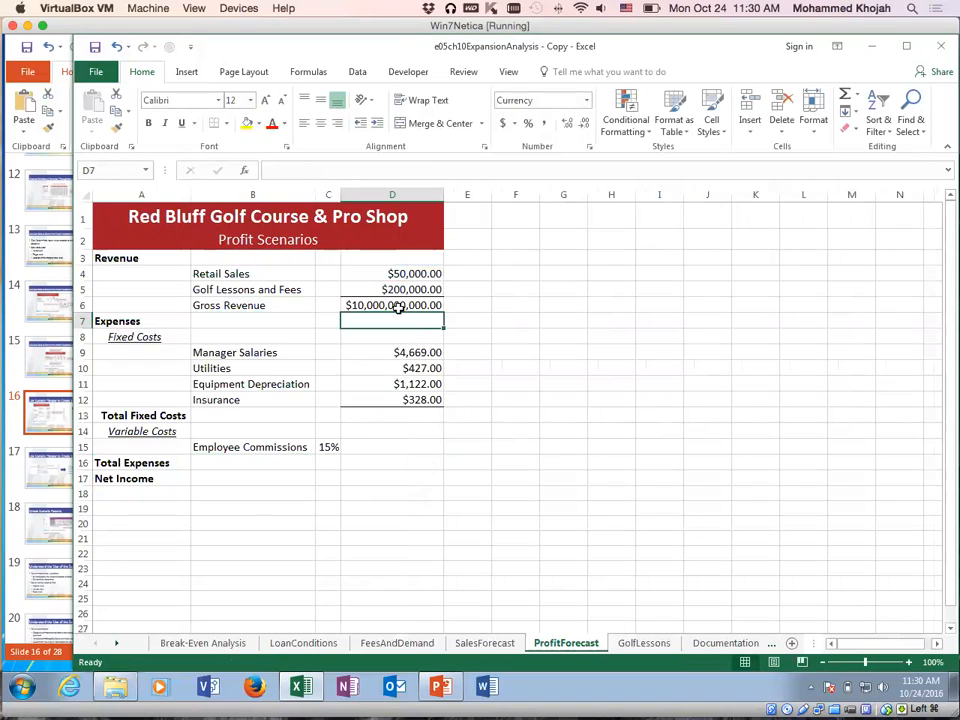
pyautogui.click(397, 305)
pyautogui.press('BackSpace')
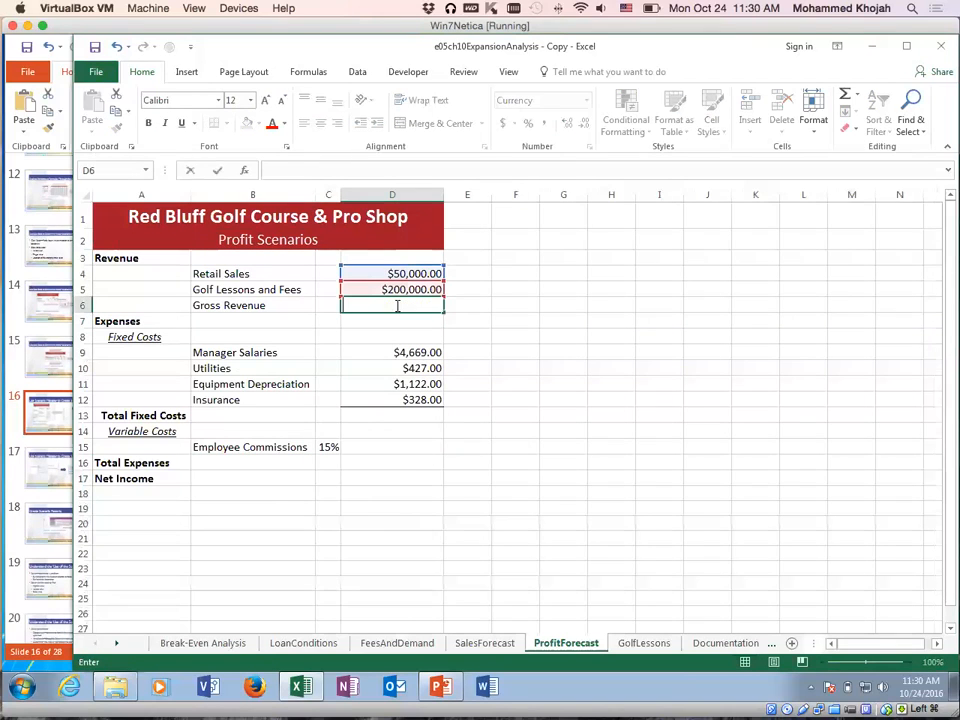
pyautogui.click(392, 352)
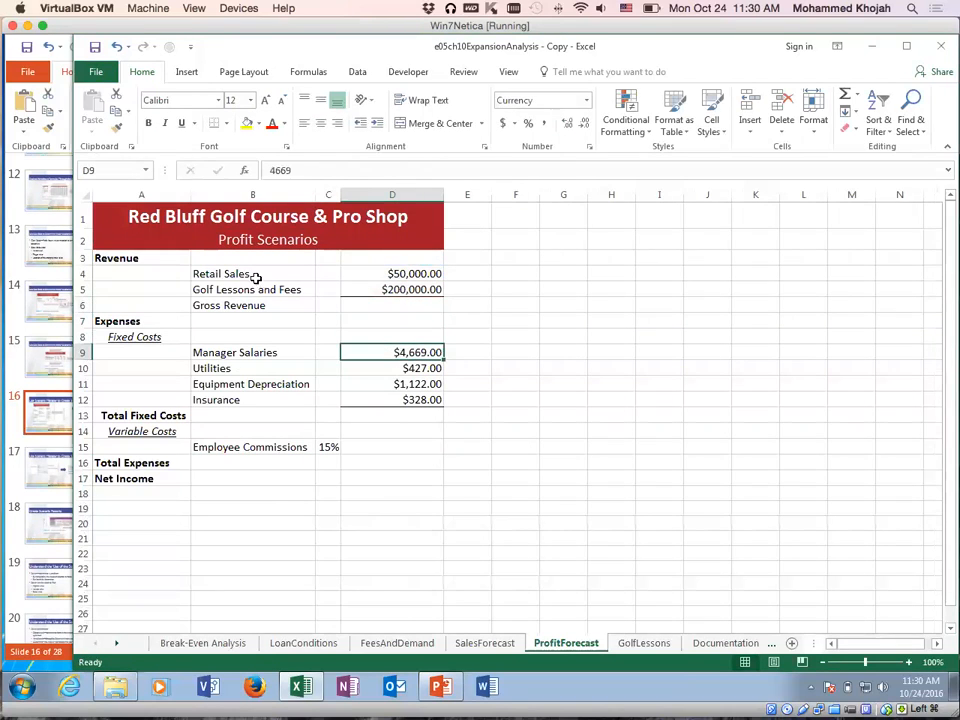
# Total Retail Sales and Golf Lessons and Fees in Gross Revenue cell D6 with =SUM(D4:D5), and check the cells it adds
pyautogui.click(370, 273)
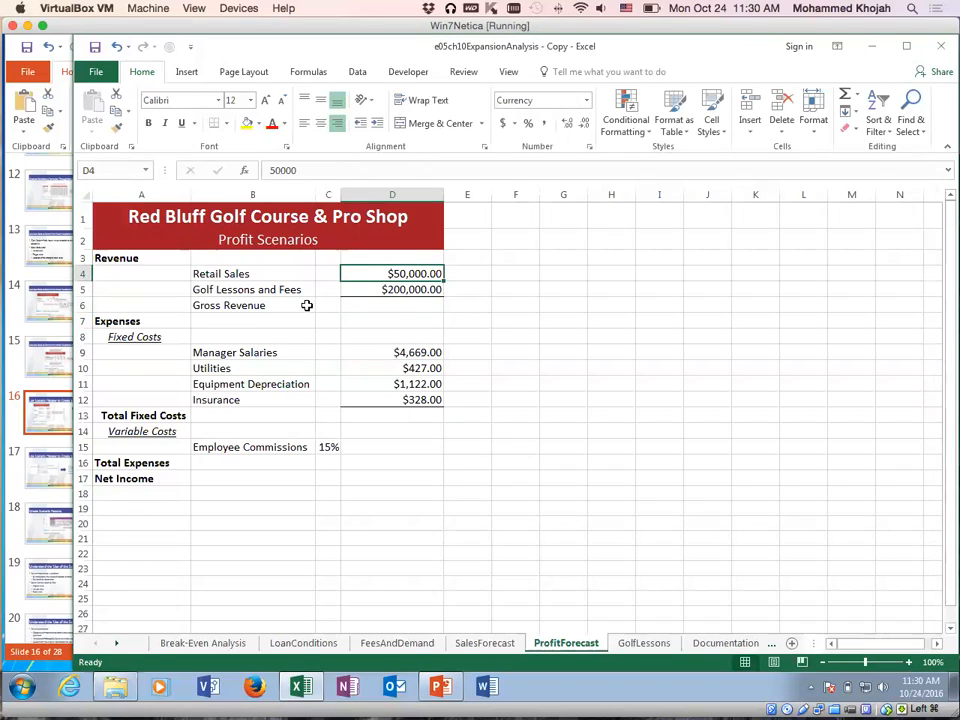
pyautogui.click(364, 289)
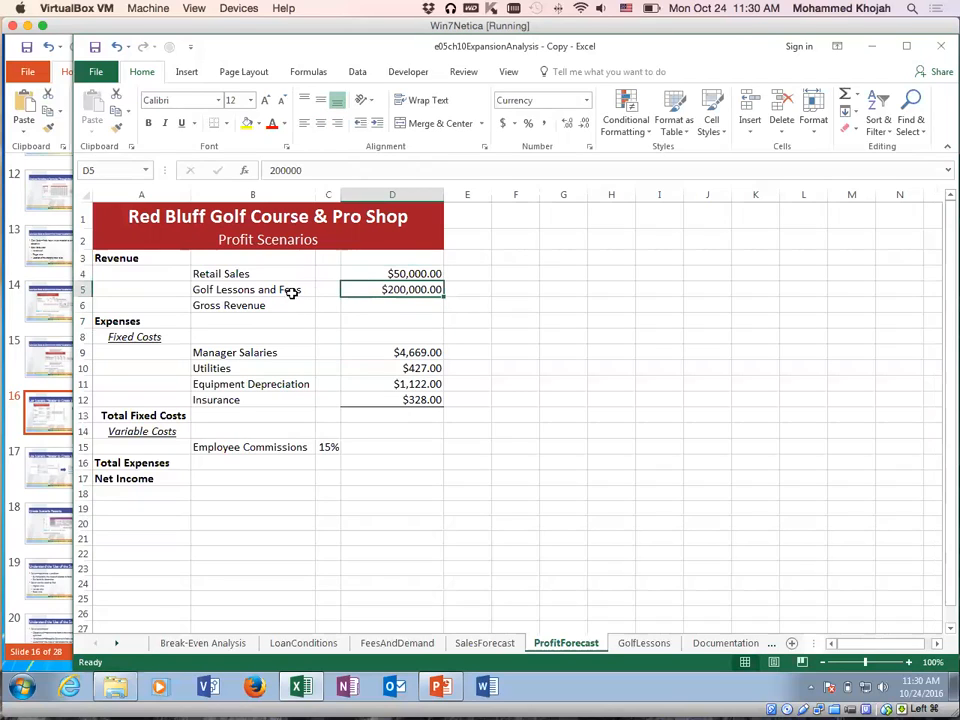
pyautogui.click(380, 305)
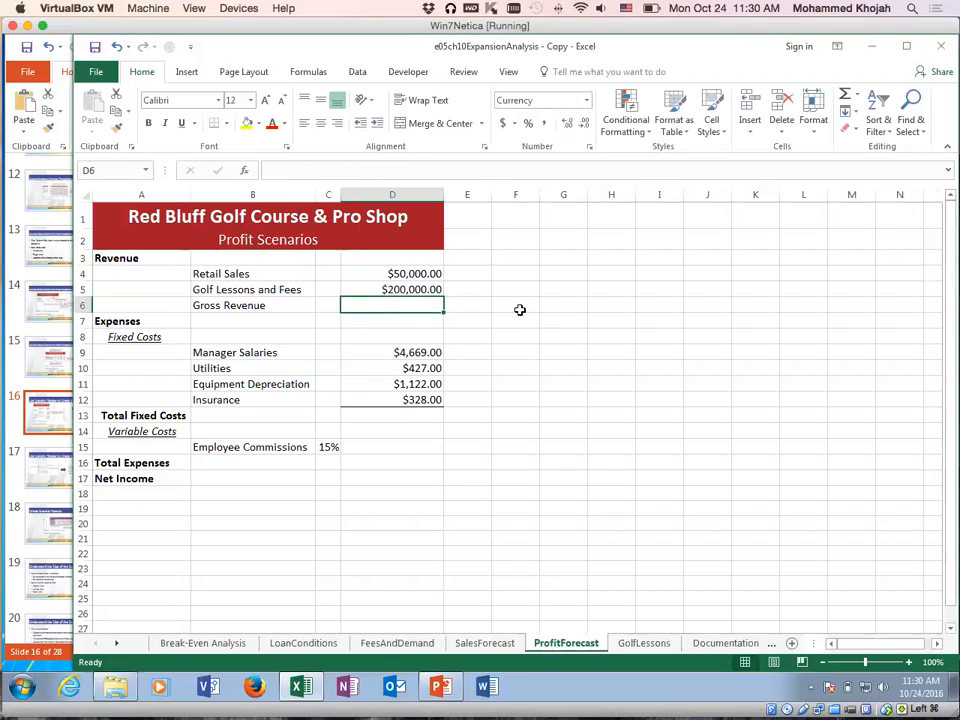
pyautogui.click(845, 99)
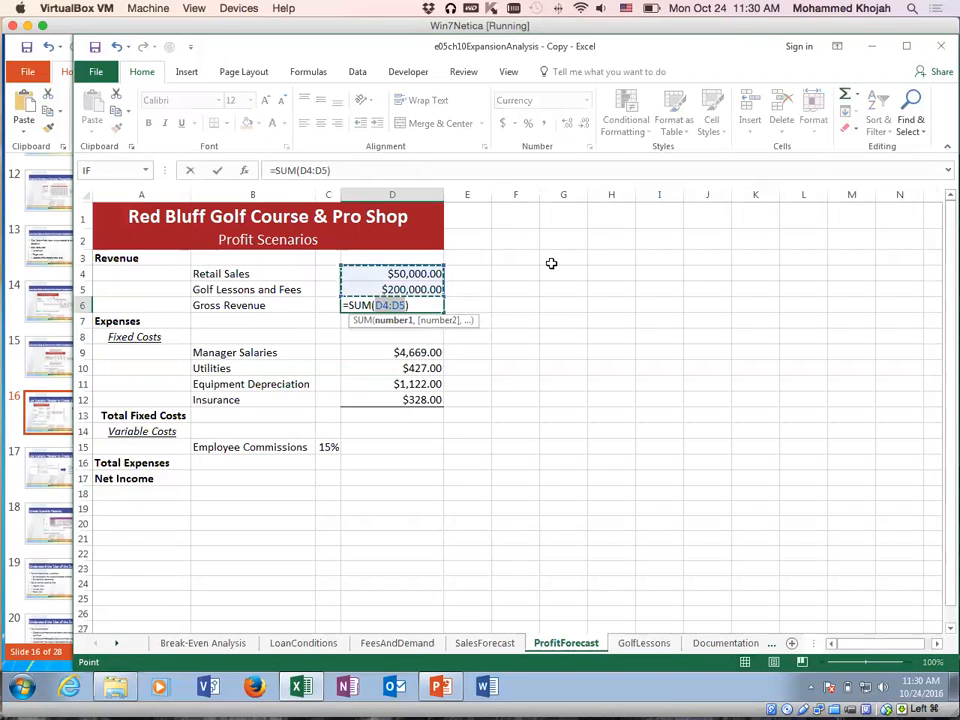
pyautogui.press('Return')
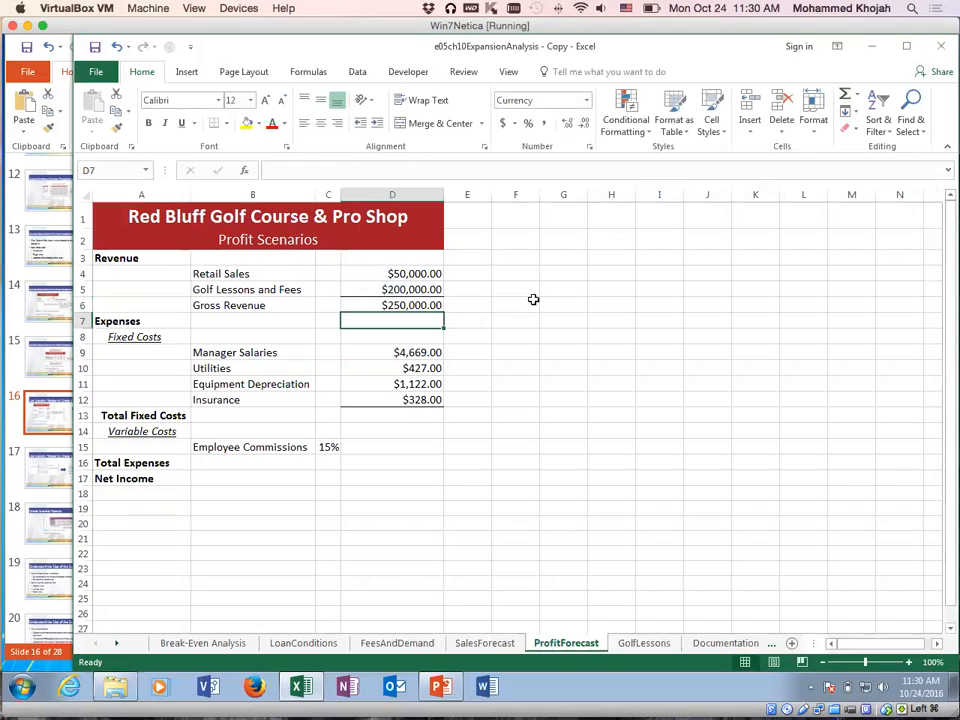
pyautogui.click(393, 305)
pyautogui.click(402, 273)
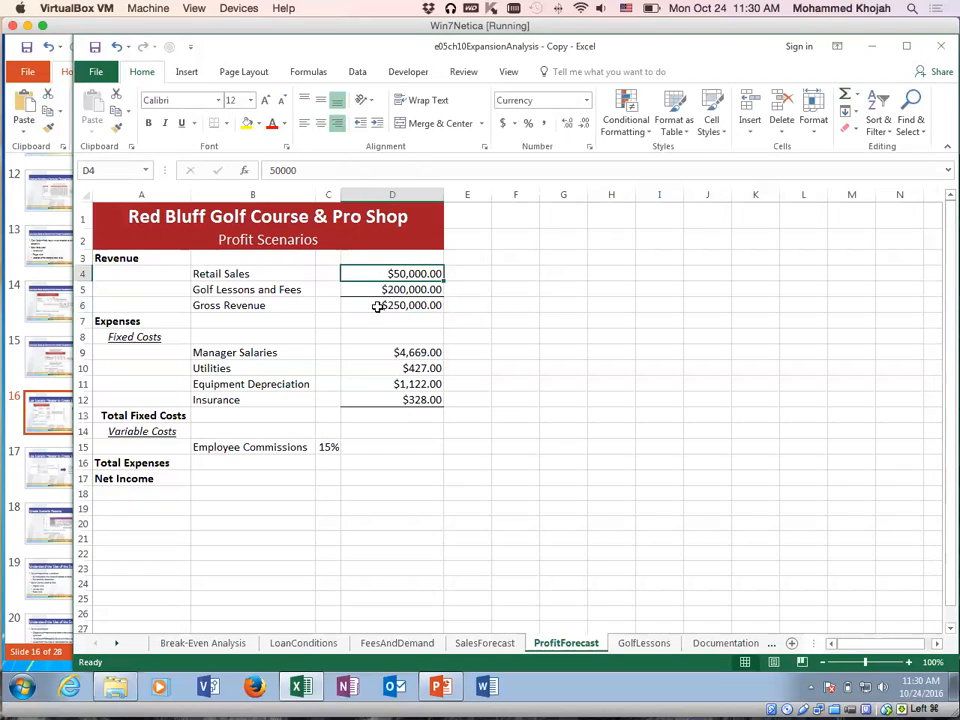
pyautogui.click(384, 304)
pyautogui.moveTo(395, 273); pyautogui.dragTo(392, 292)
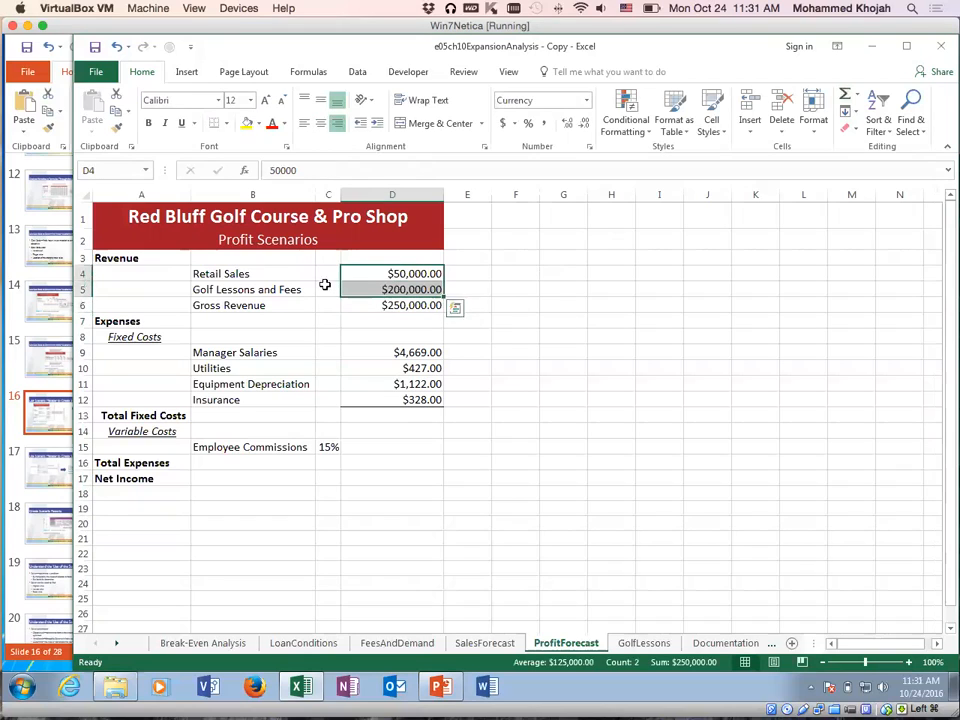
pyautogui.click(500, 306)
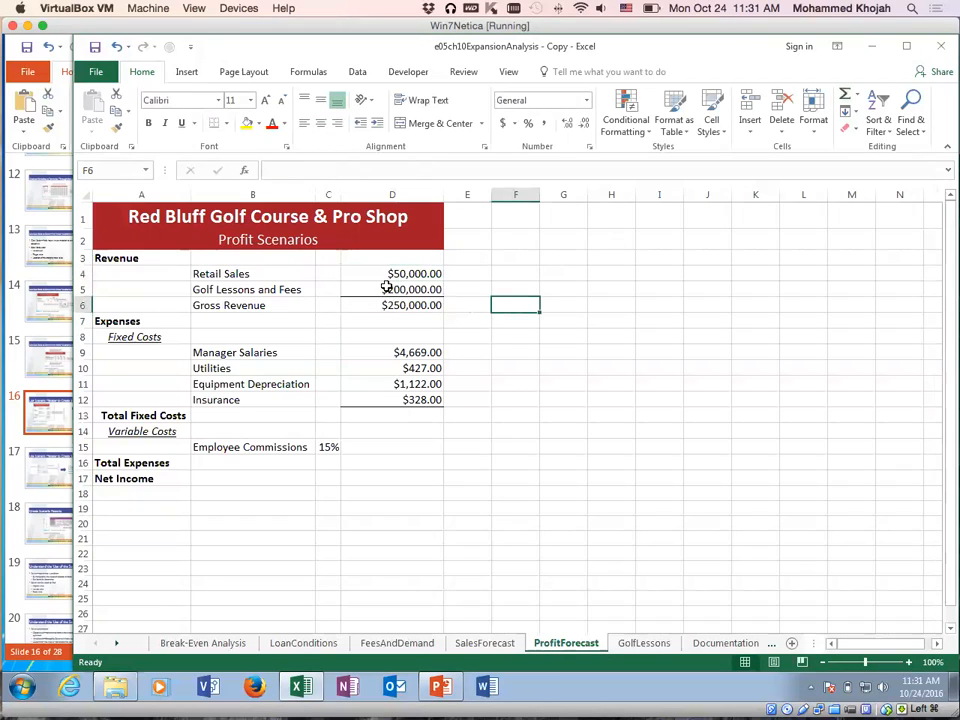
# Total the four fixed costs in Total Fixed Costs cell D13 with =SUM(D9:D12)
pyautogui.click(399, 414)
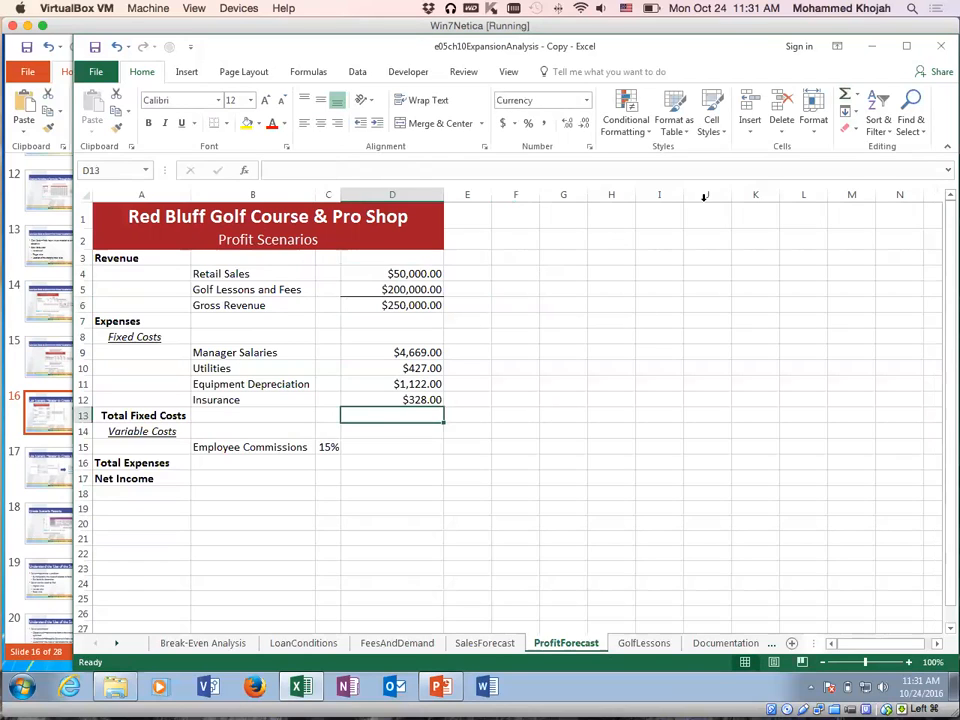
pyautogui.click(844, 95)
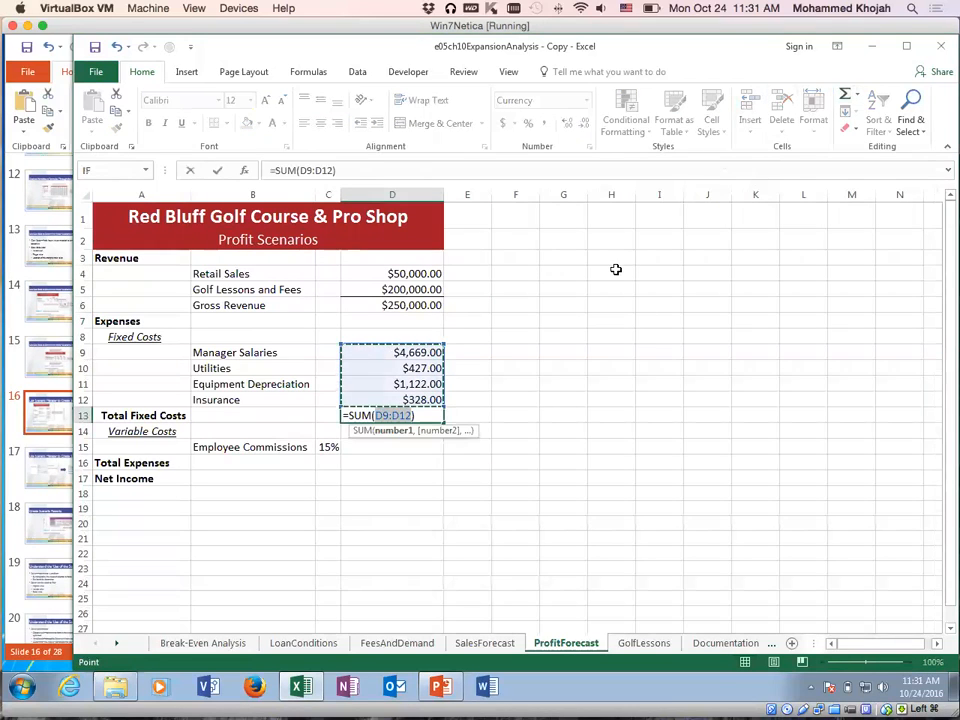
pyautogui.press('Return')
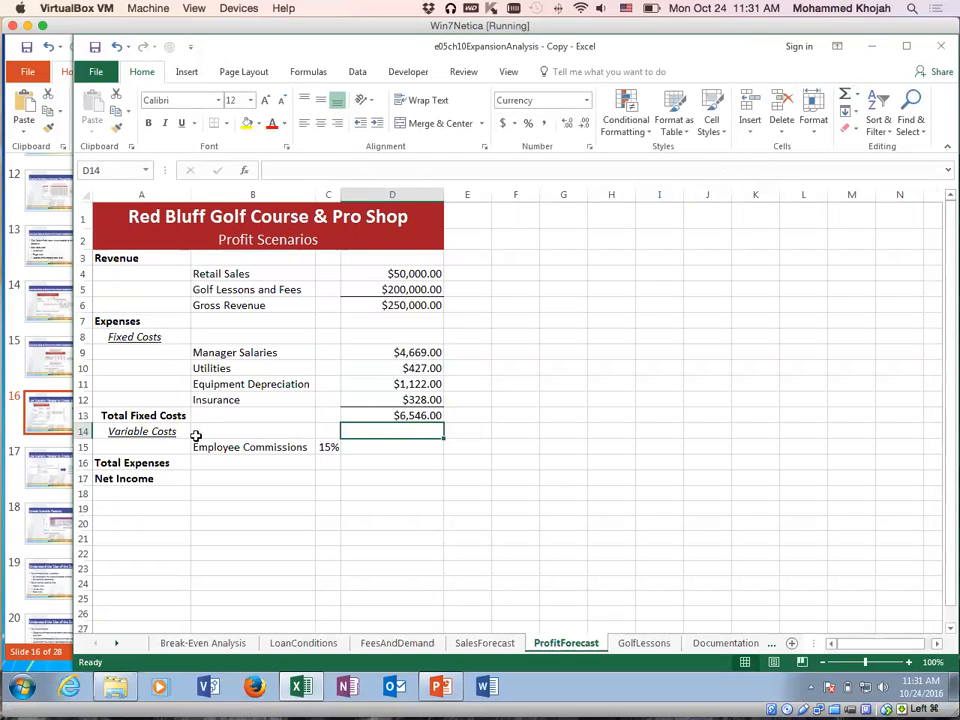
# Calculate Employee Commissions in D15 as the commission rate times Gross Revenue with =C15*D6
pyautogui.click(386, 448)
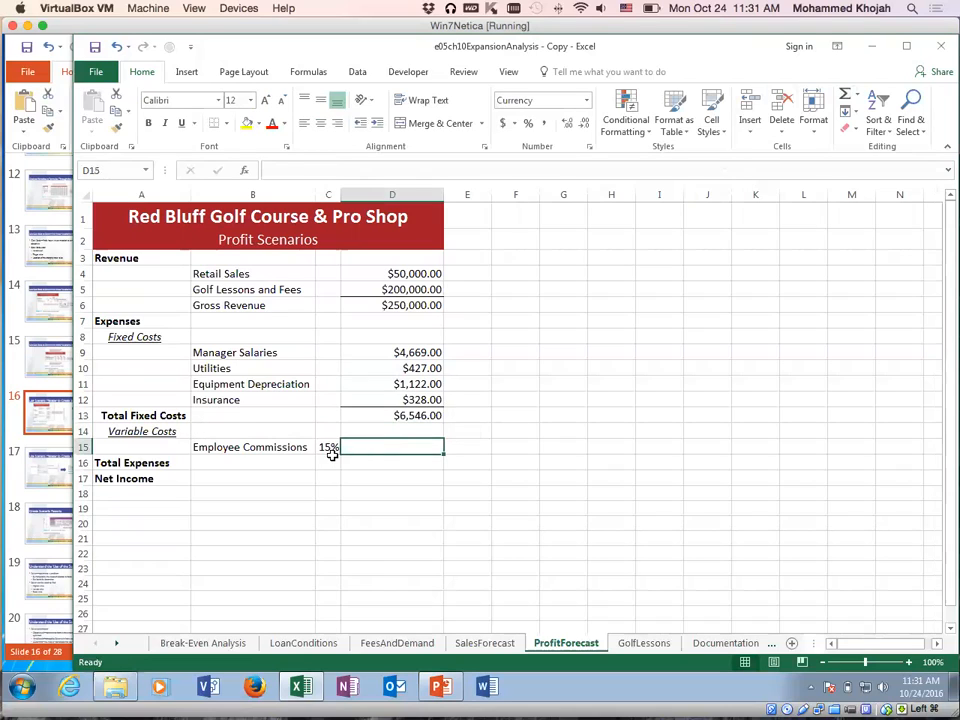
pyautogui.click(330, 448)
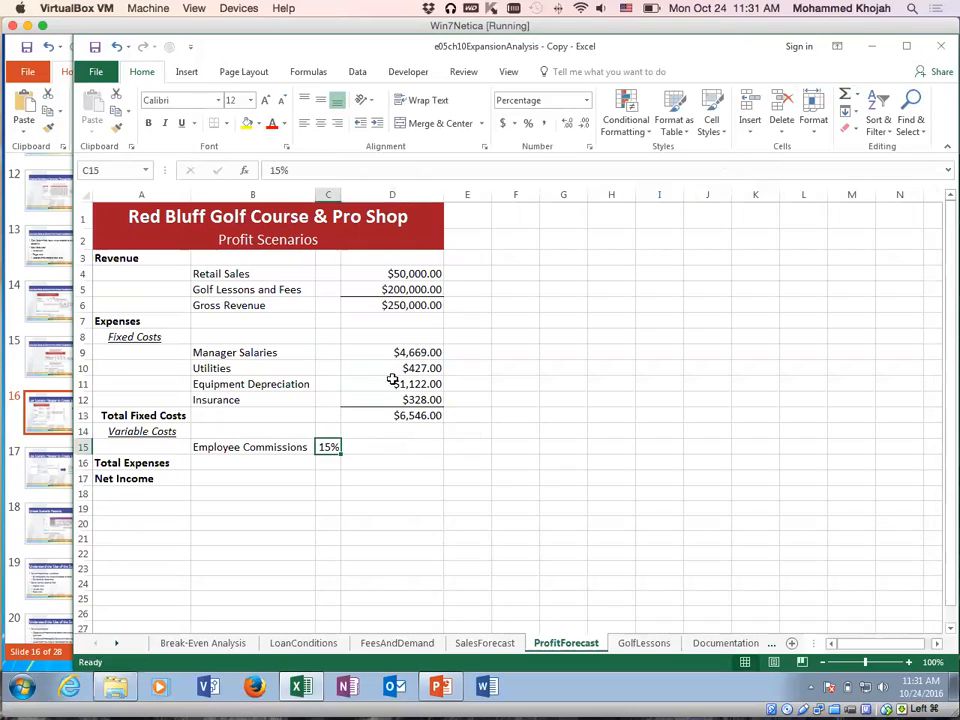
pyautogui.click(382, 306)
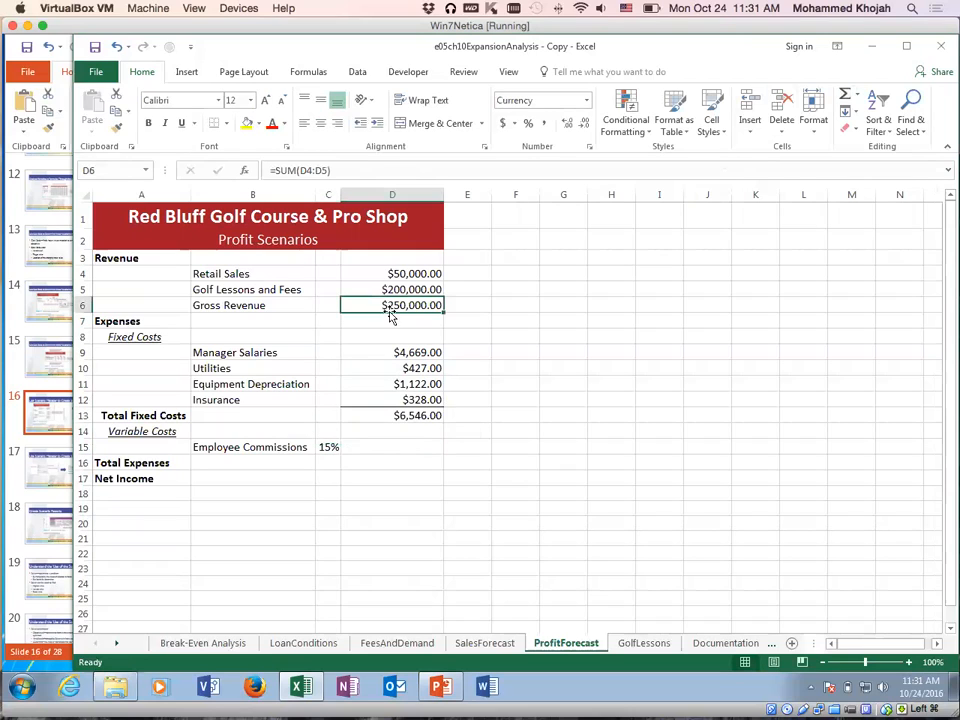
pyautogui.click(389, 448)
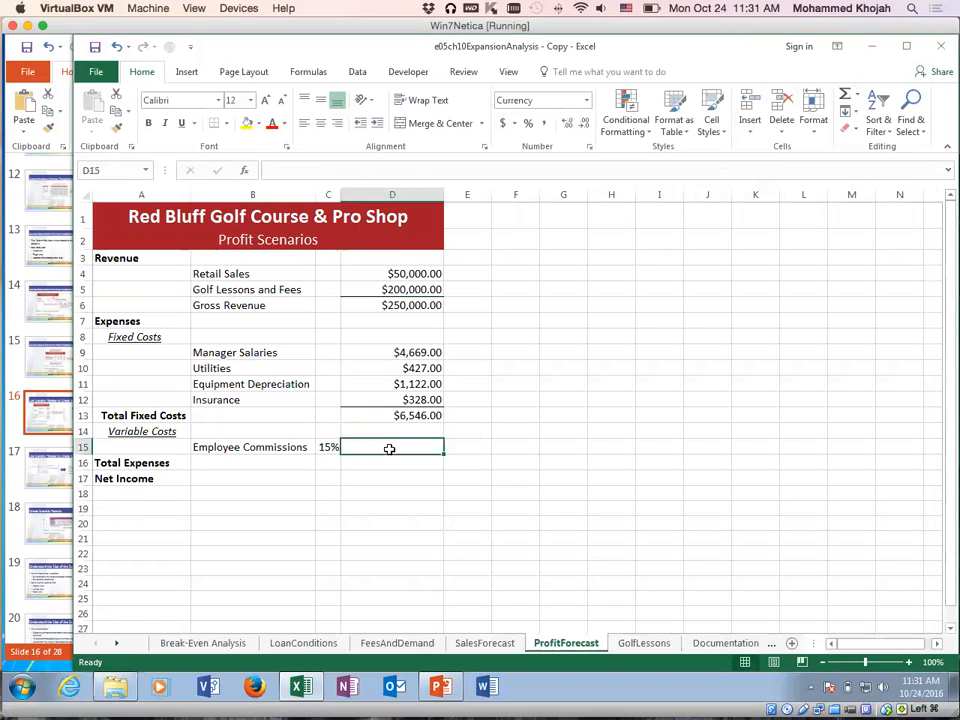
pyautogui.write('=')
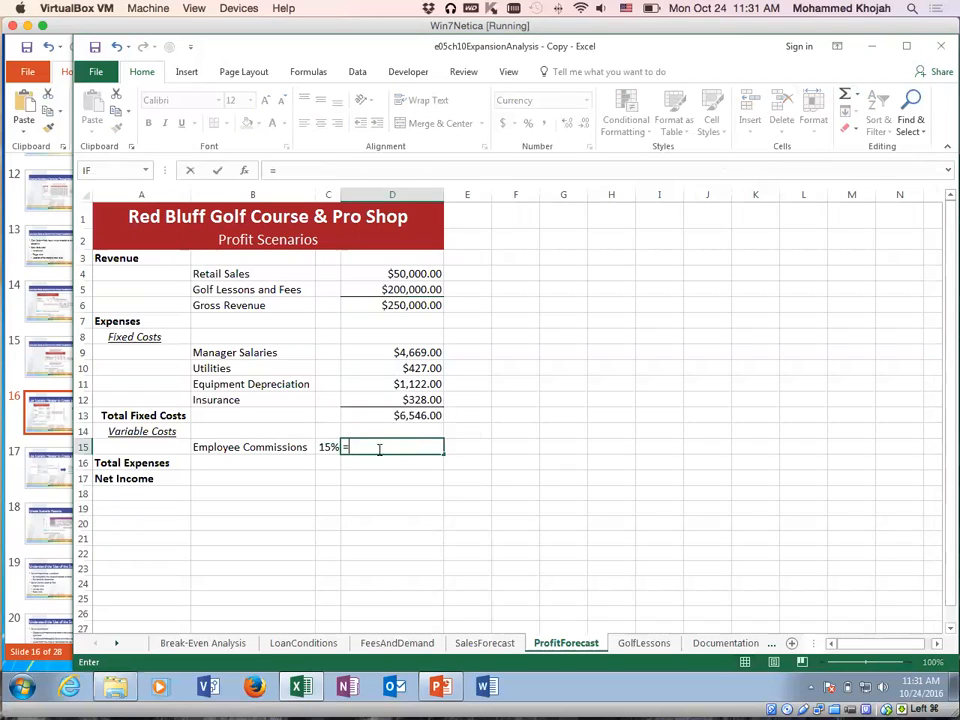
pyautogui.click(326, 446)
pyautogui.write('*')
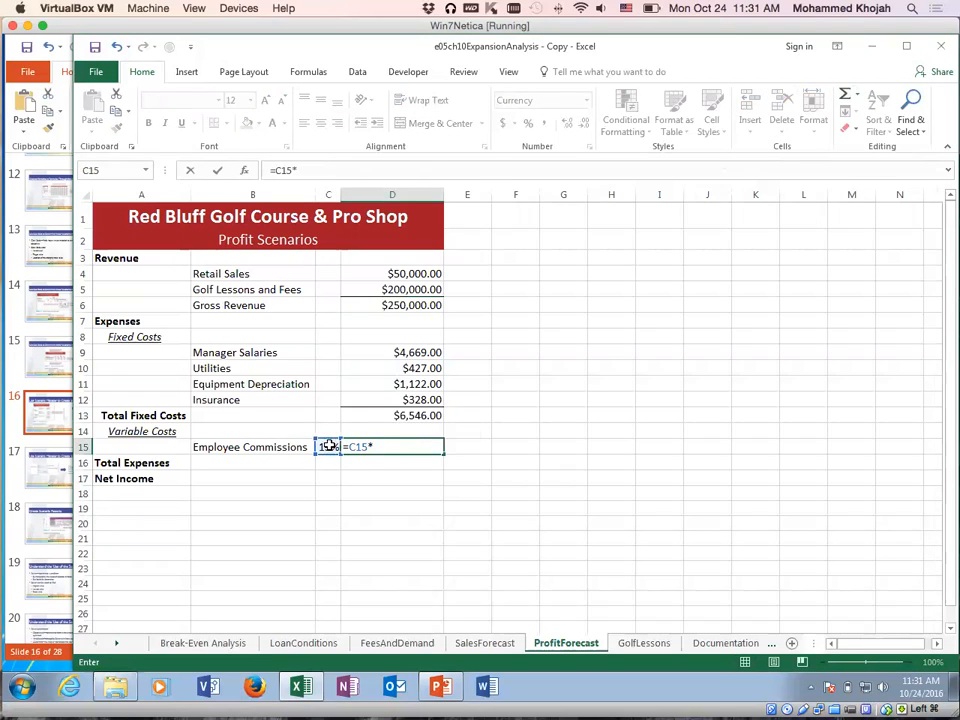
pyautogui.click(370, 307)
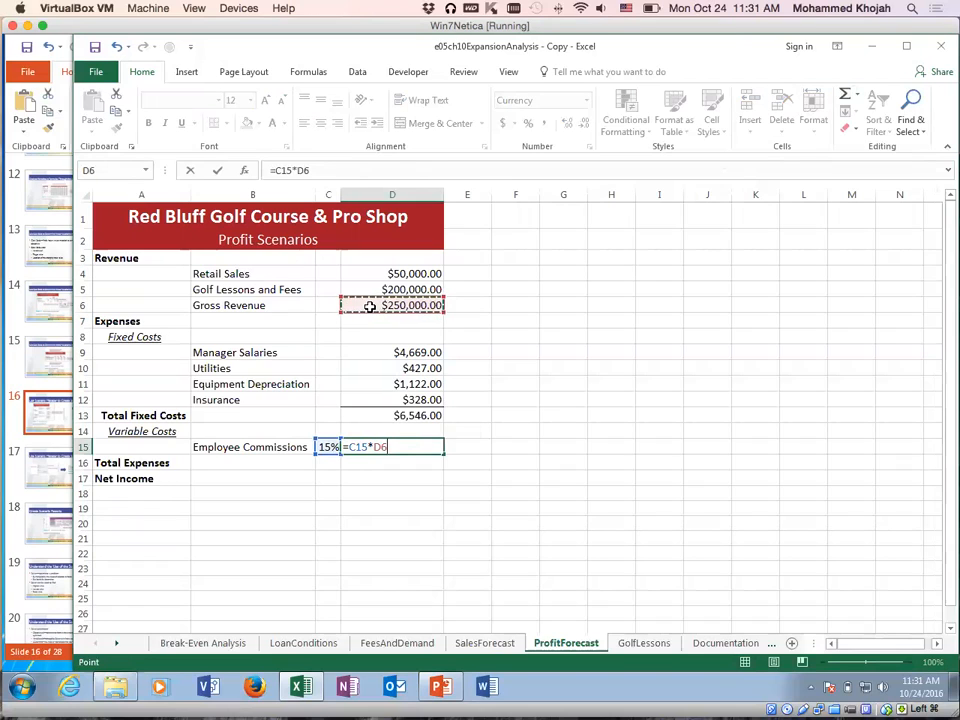
pyautogui.press('Return')
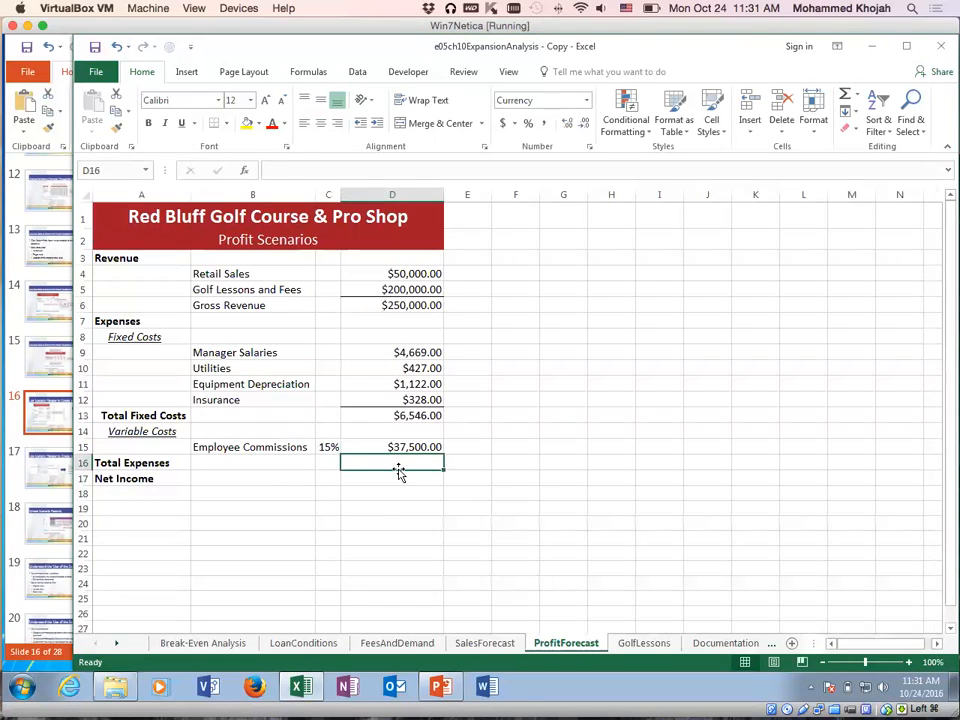
# Add Total Fixed Costs and Employee Commissions in Total Expenses cell D16 with =D13+D15
pyautogui.write('=')
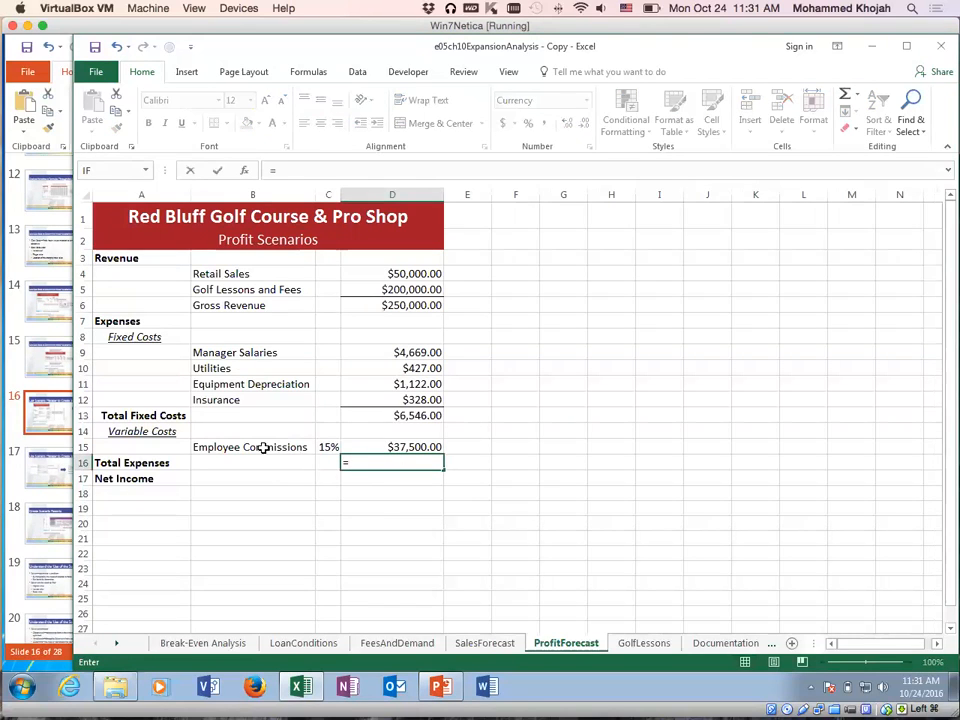
pyautogui.click(378, 417)
pyautogui.write('+')
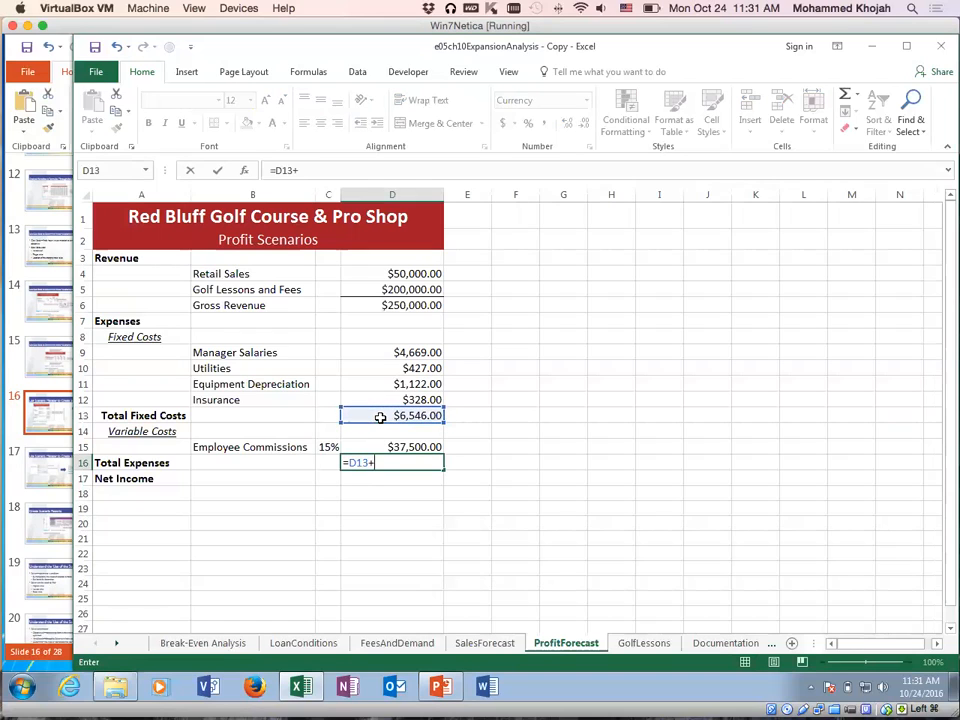
pyautogui.click(407, 447)
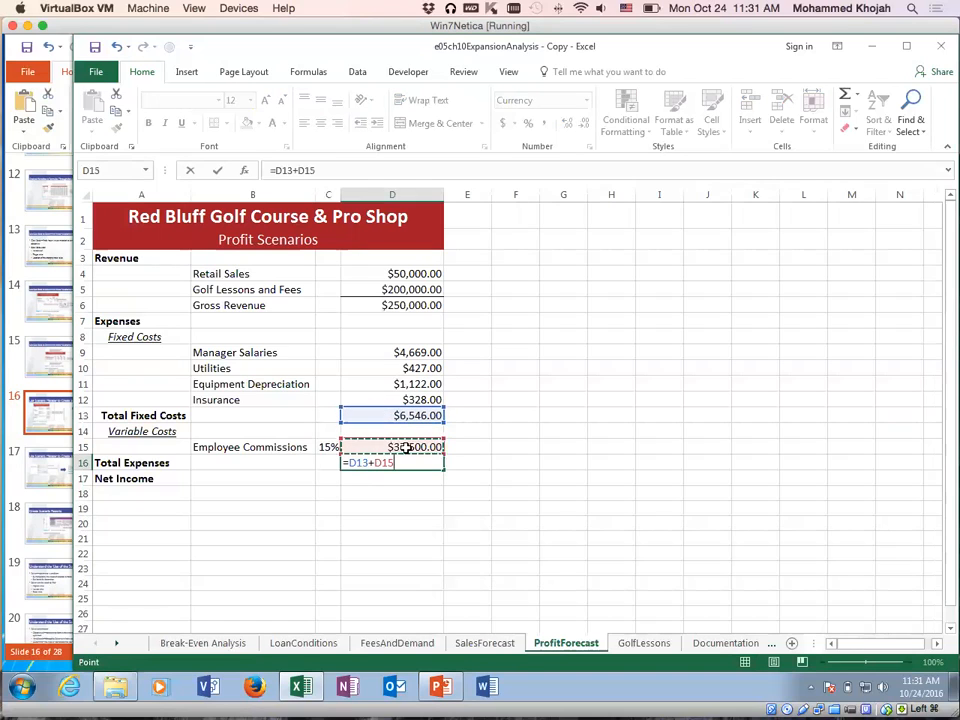
pyautogui.press('Return')
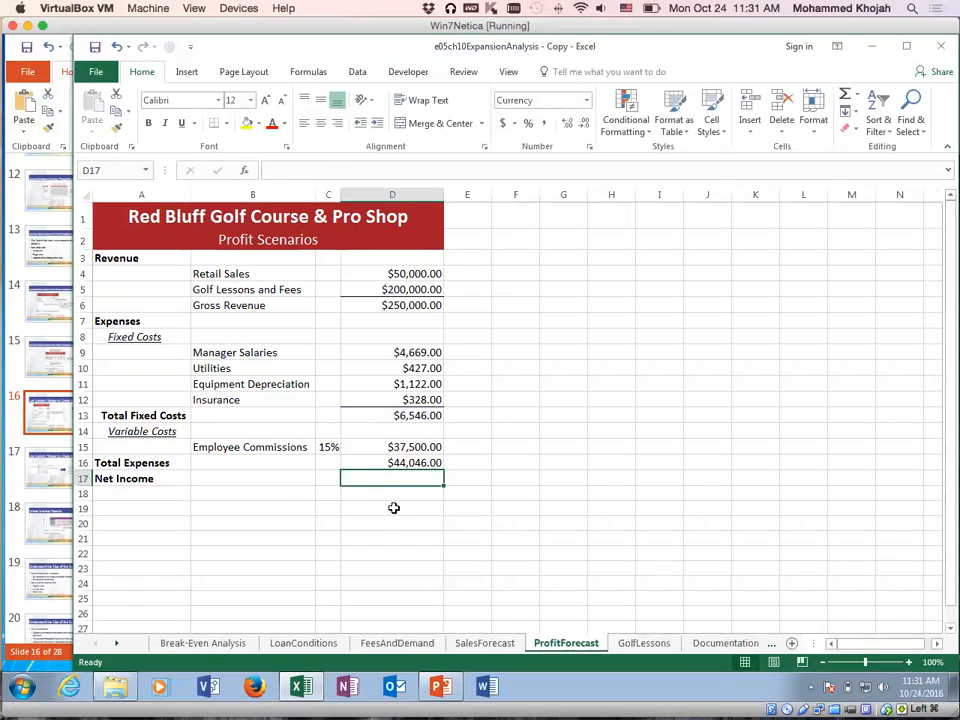
# Calculate Net Income in D17 as Gross Revenue minus Total Expenses with =D6-D16, and check the entered formula
pyautogui.write('=')
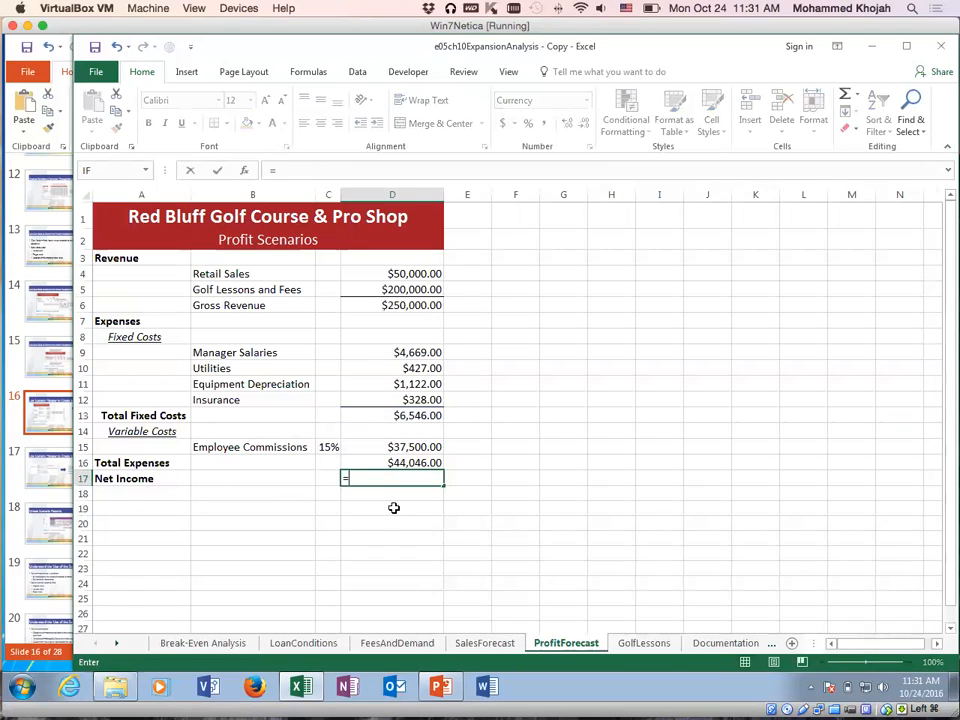
pyautogui.click(368, 306)
pyautogui.write('-')
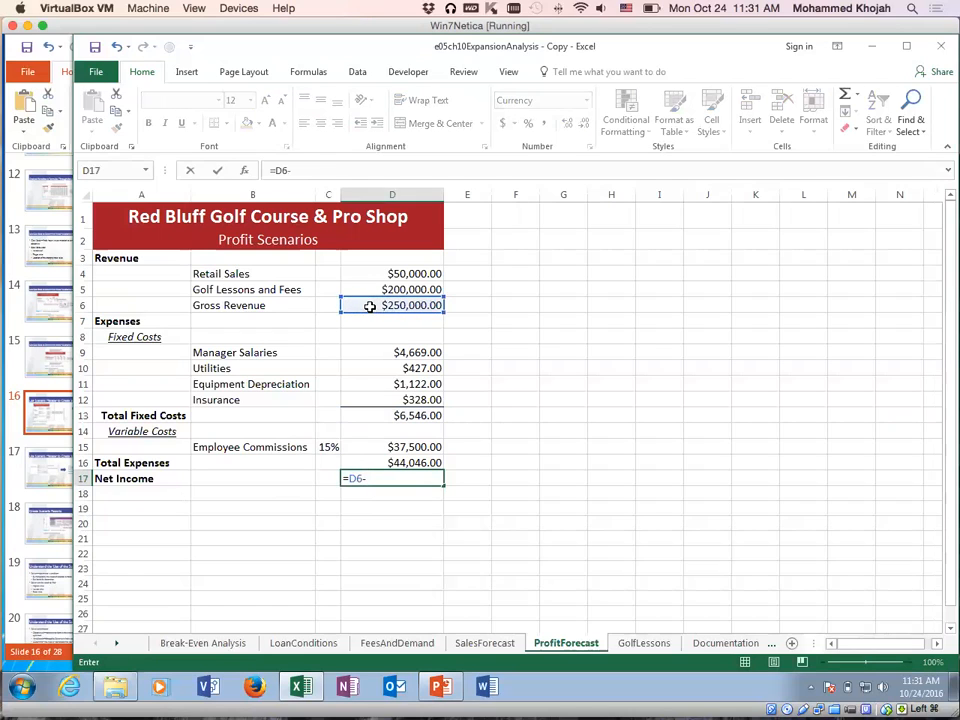
pyautogui.click(414, 463)
pyautogui.press('Return')
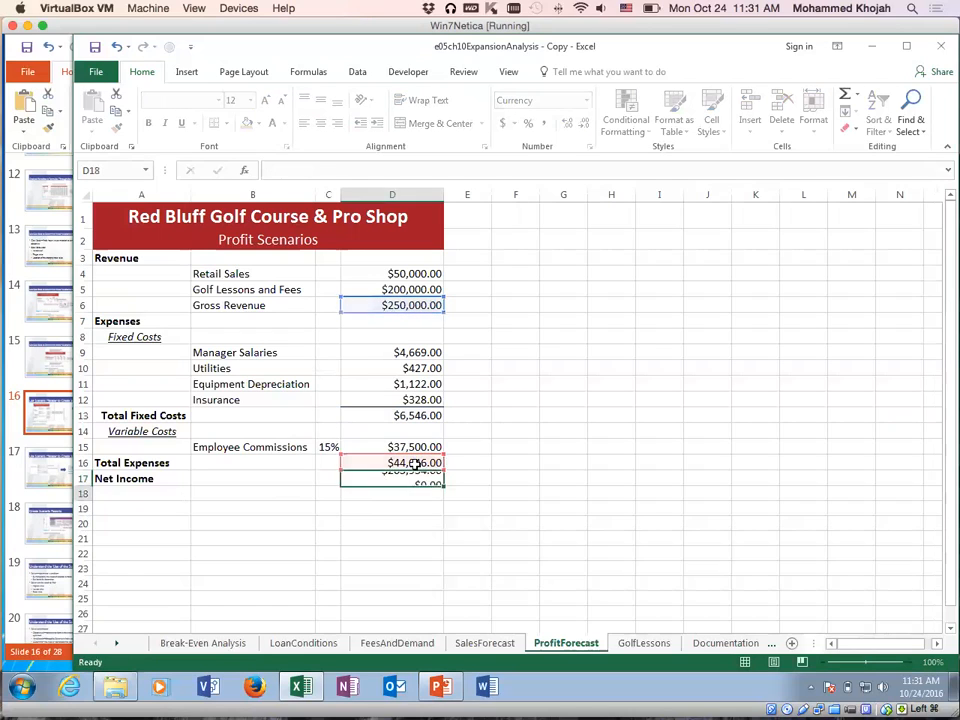
pyautogui.press('Down')
pyautogui.press('Down')
pyautogui.click(393, 480)
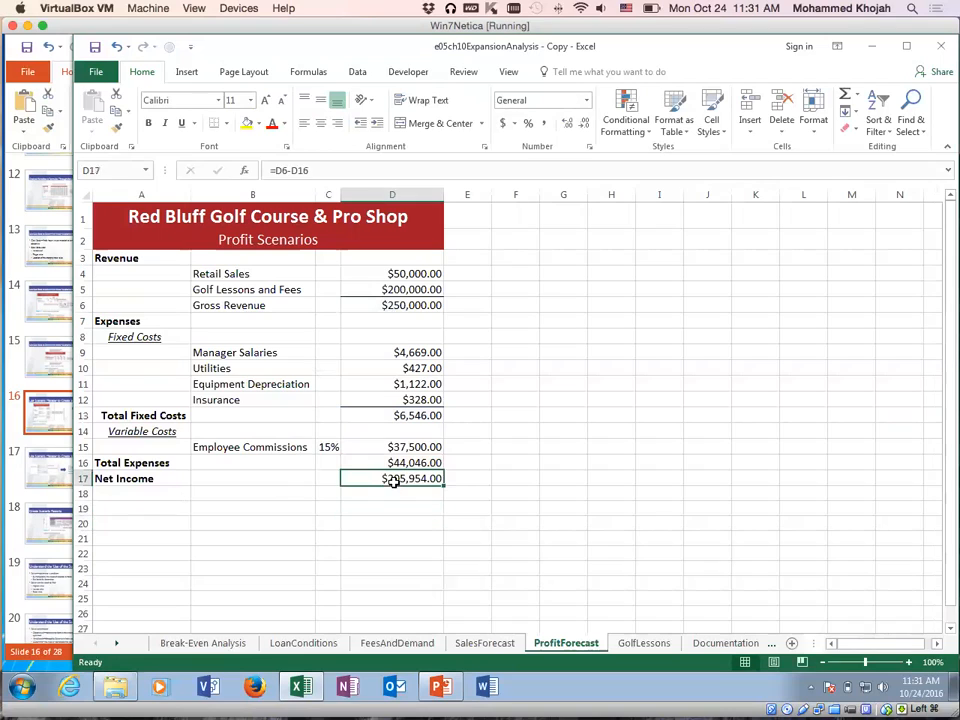
# Compare the Retail Sales input in D4 with the Net Income formula in D17 as changing and result cells
pyautogui.click(420, 273)
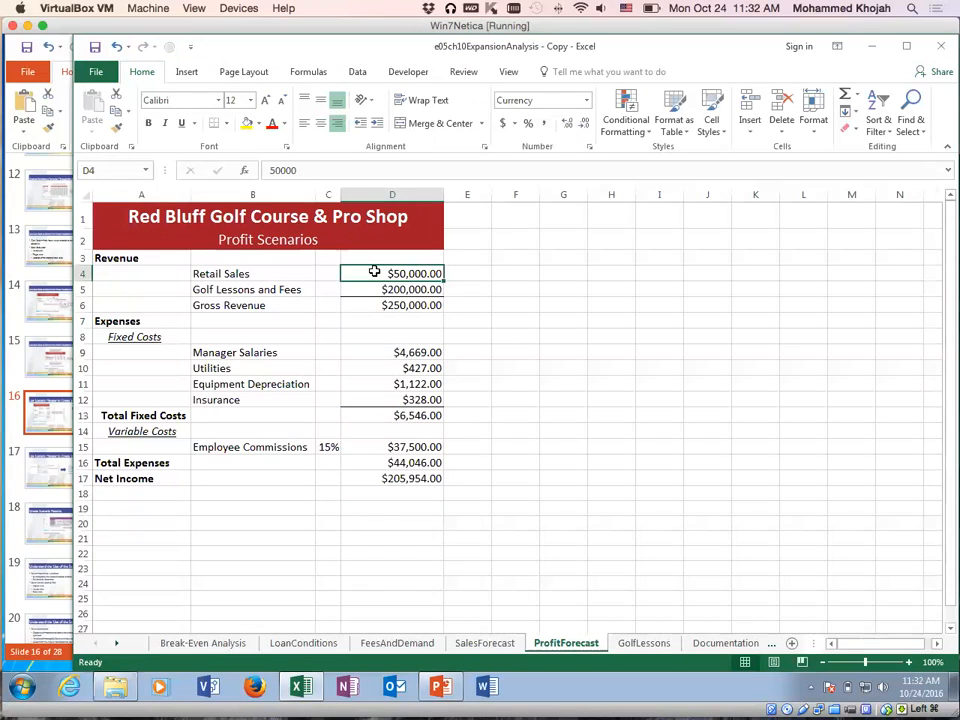
pyautogui.click(403, 481)
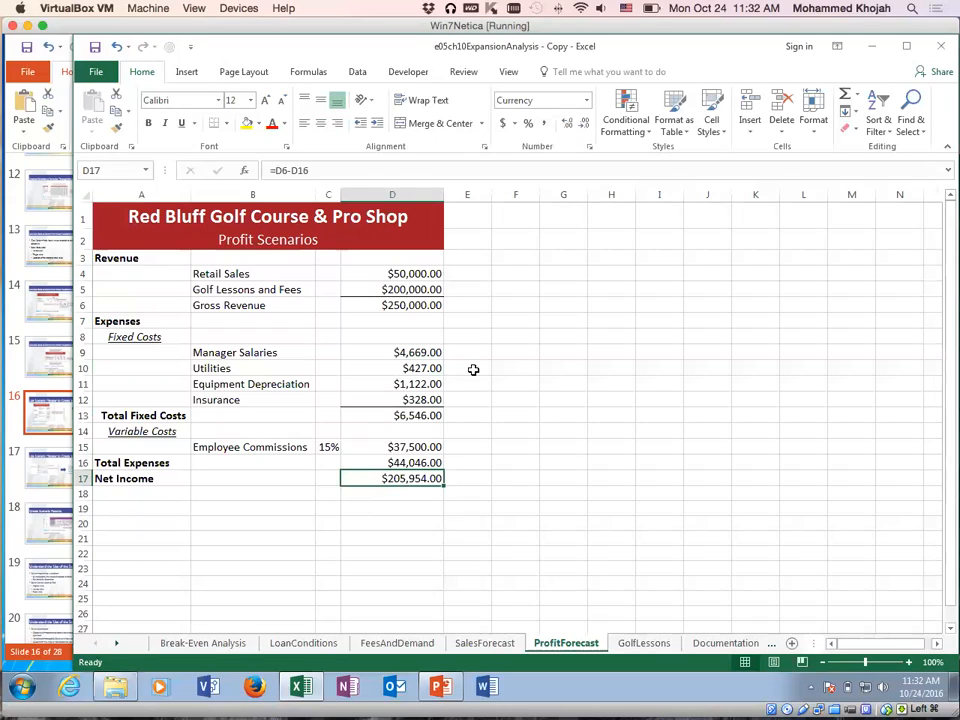
pyautogui.click(396, 274)
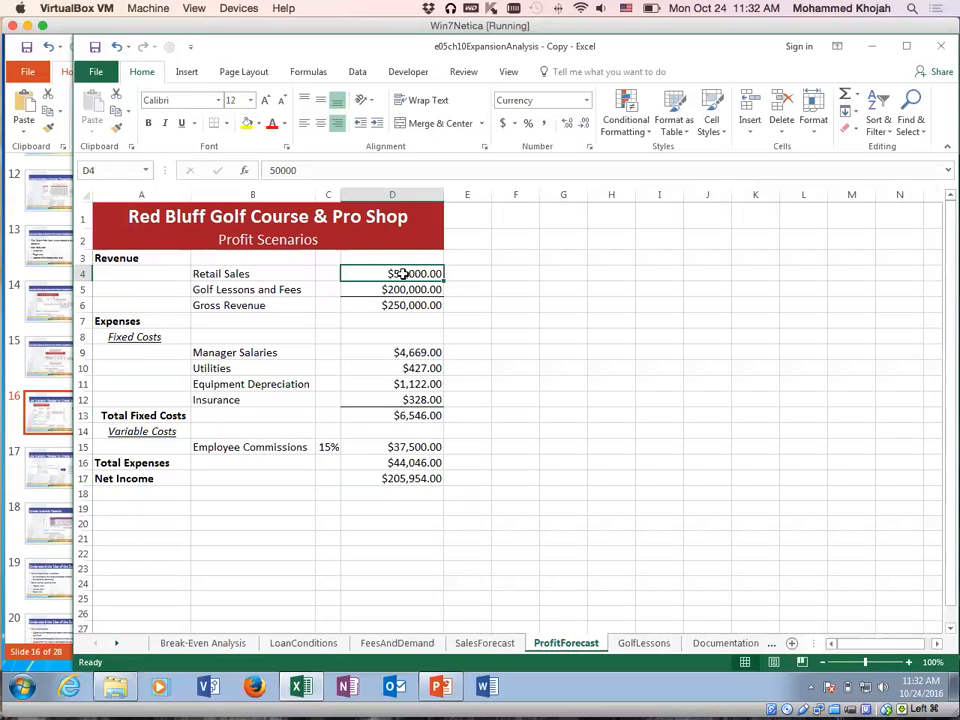
pyautogui.click(405, 479)
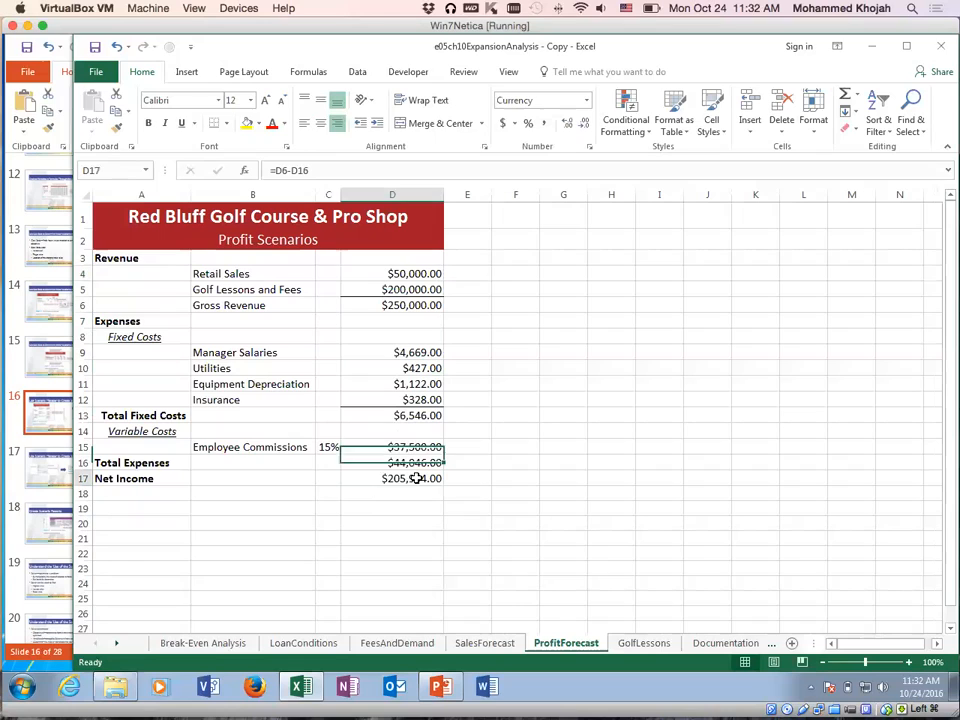
pyautogui.click(396, 273)
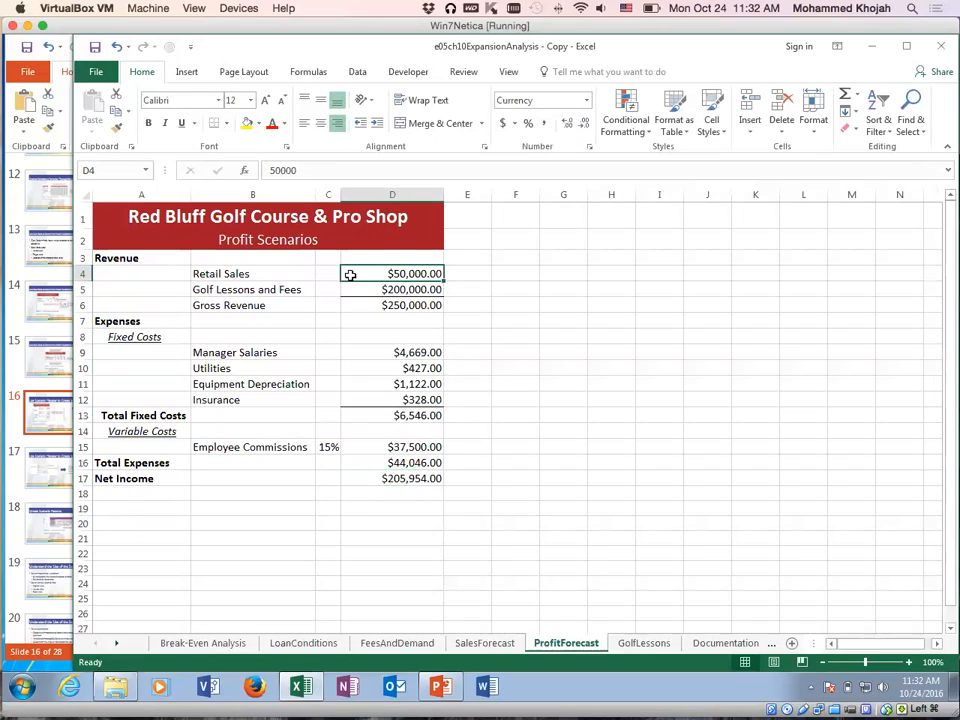
# Examine the revenue inputs in D4:D5 and how the Gross Revenue and Employee Commissions formulas in D6 and D15 depend on them
pyautogui.moveTo(369, 274); pyautogui.dragTo(370, 290)
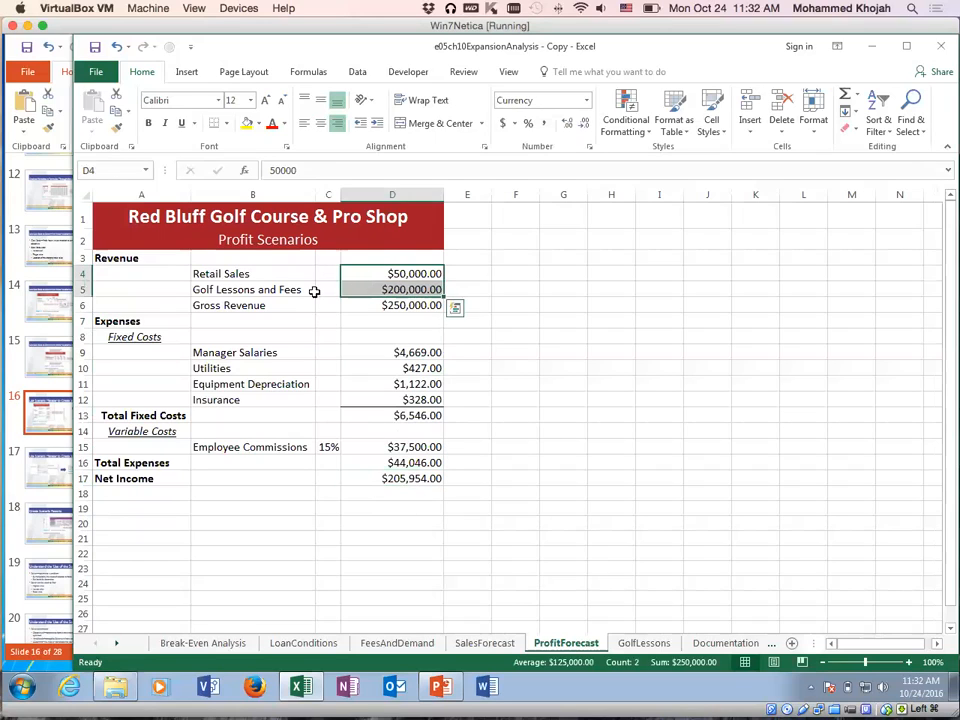
pyautogui.click(370, 275)
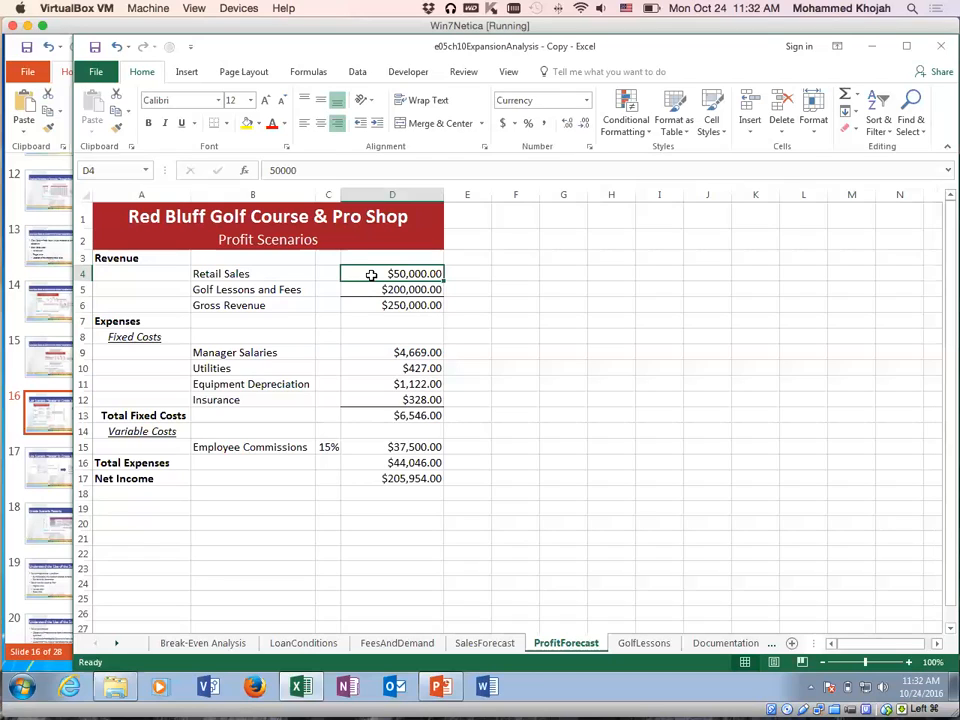
pyautogui.click(275, 447)
pyautogui.click(328, 447)
pyautogui.click(345, 447)
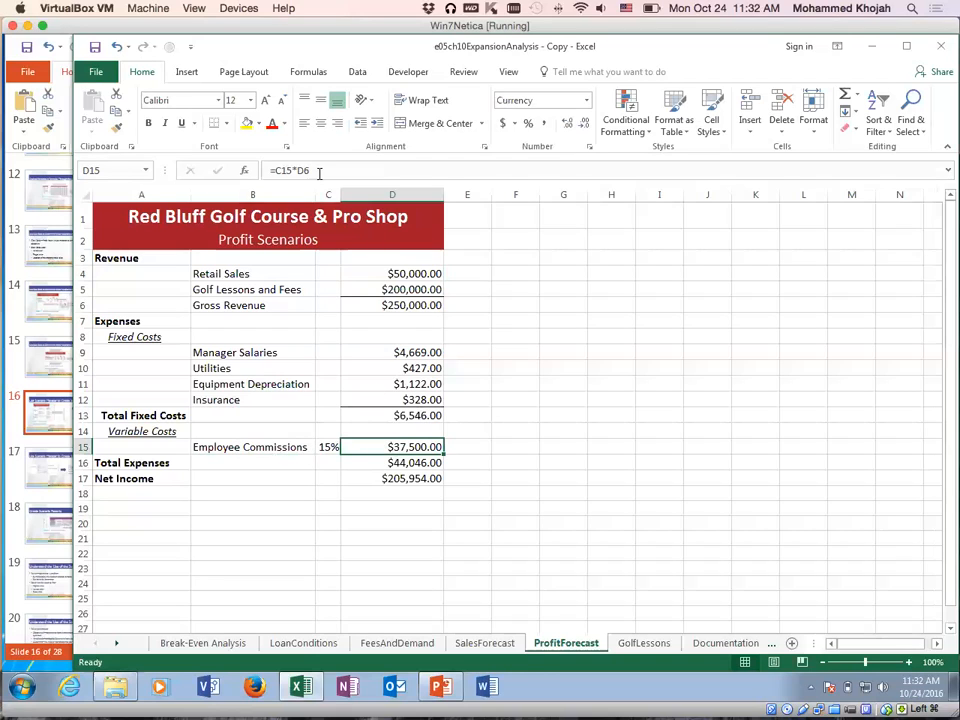
pyautogui.click(371, 306)
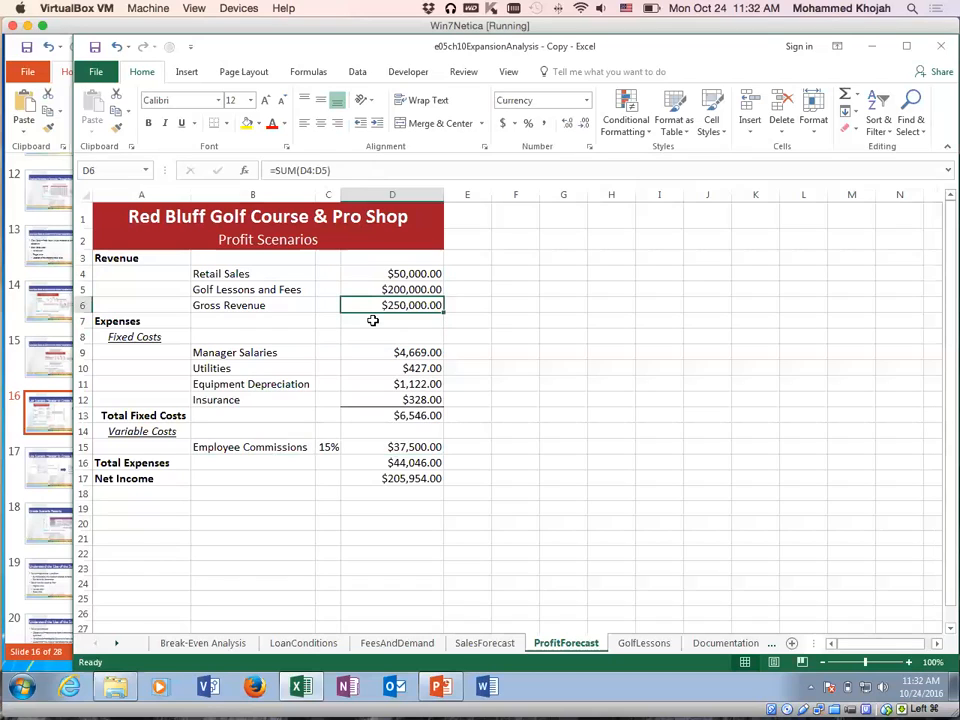
pyautogui.click(377, 445)
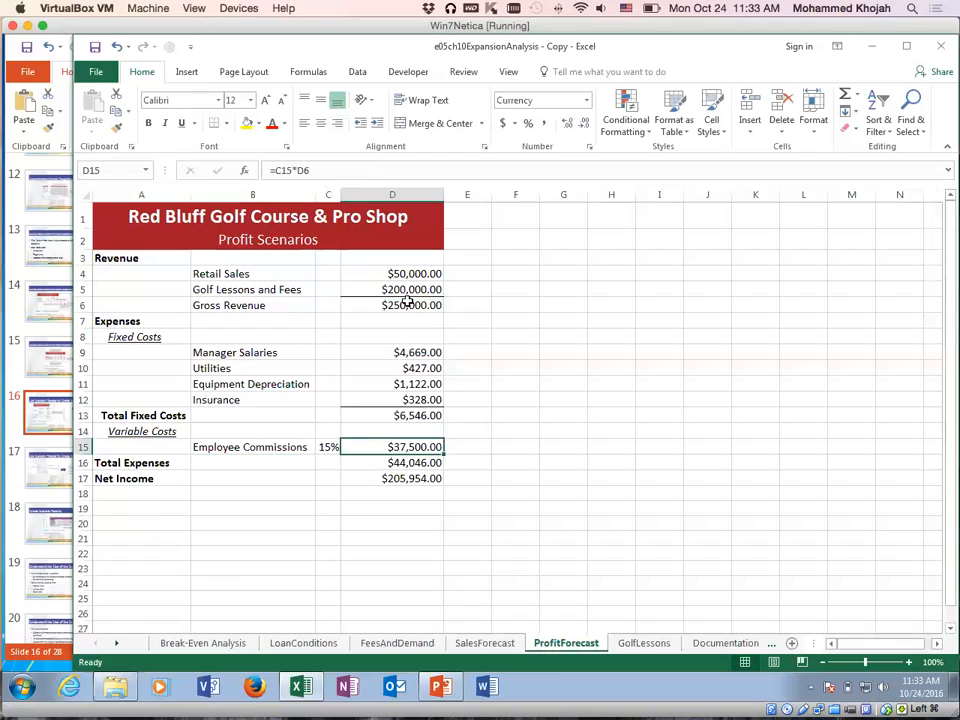
# Add a scenario named "Most Likely" in Scenario Manager with D4:D5 as its changing cells
pyautogui.moveTo(381, 273); pyautogui.dragTo(435, 284)
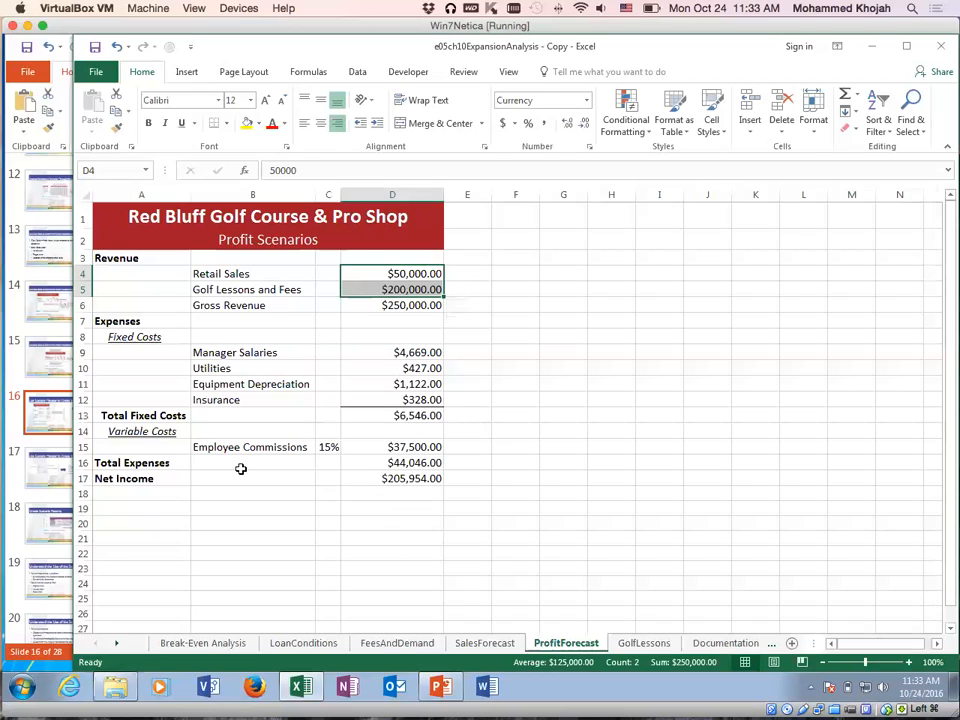
pyautogui.click(358, 72)
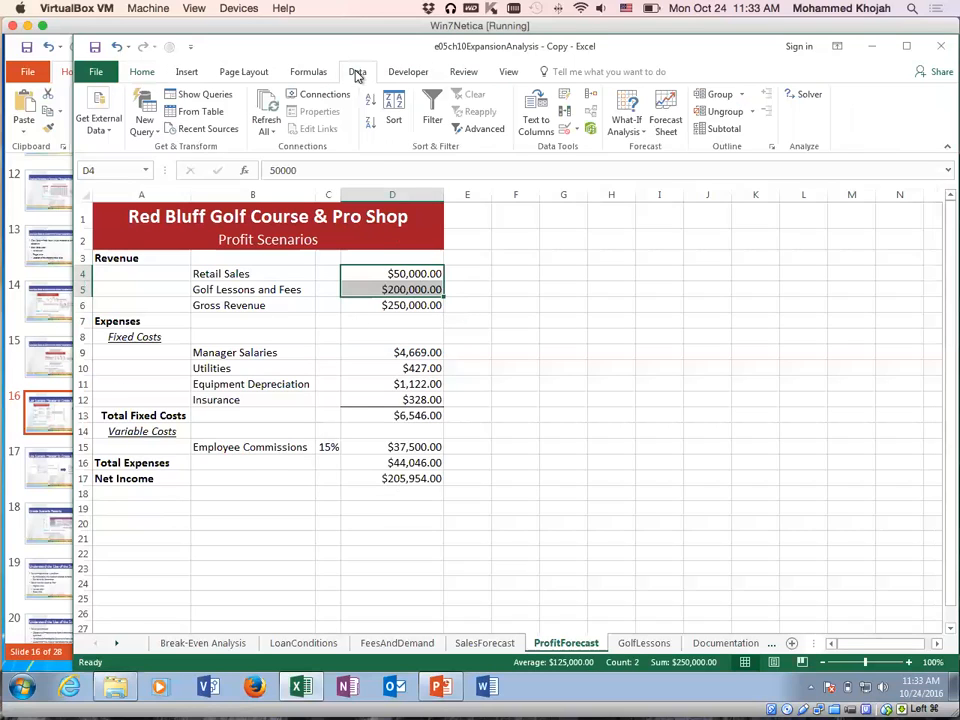
pyautogui.click(625, 122)
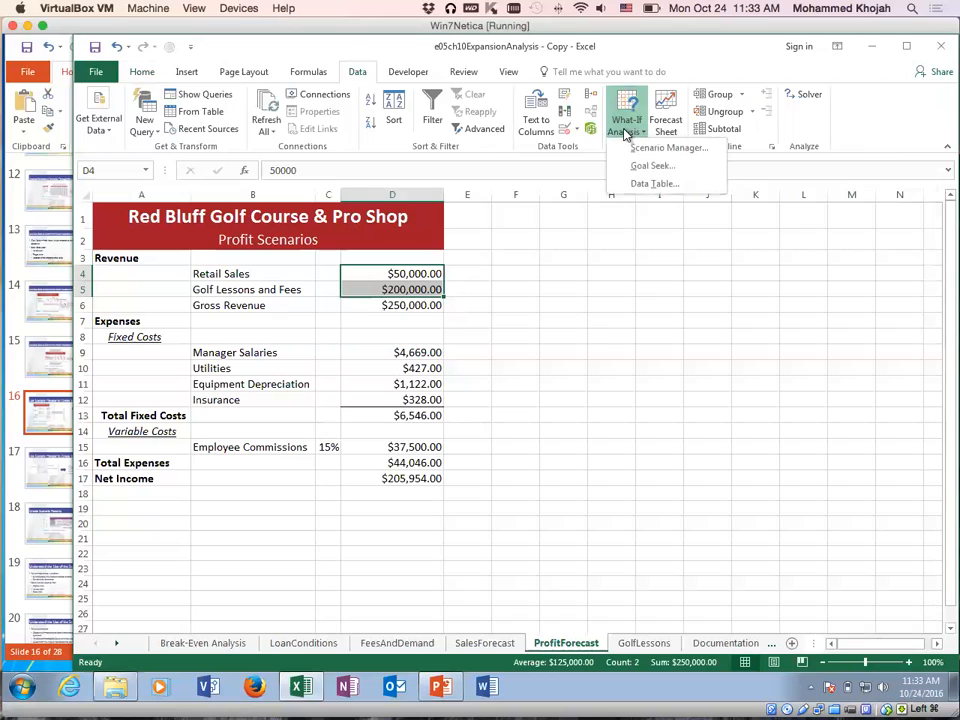
pyautogui.click(681, 149)
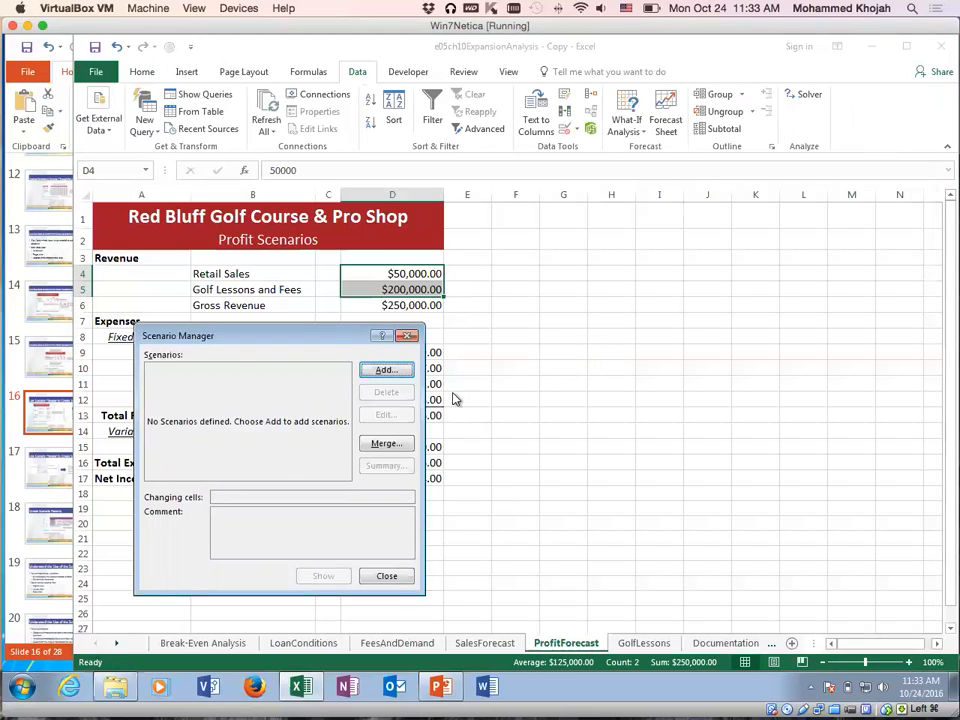
pyautogui.click(387, 371)
pyautogui.moveTo(308, 350); pyautogui.dragTo(650, 283)
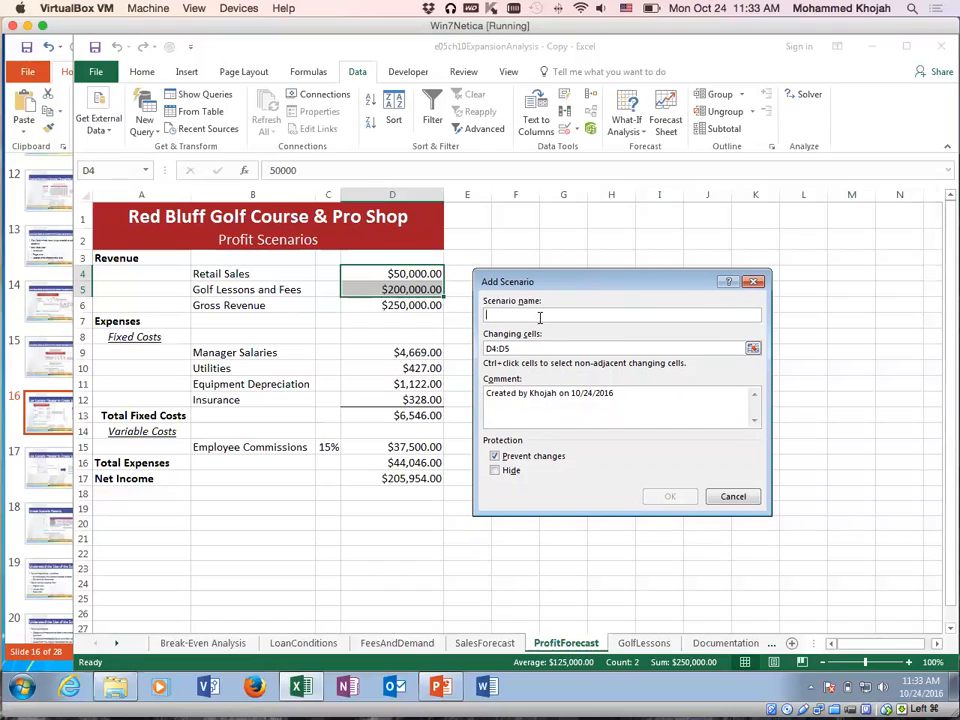
pyautogui.write('Most Likely')
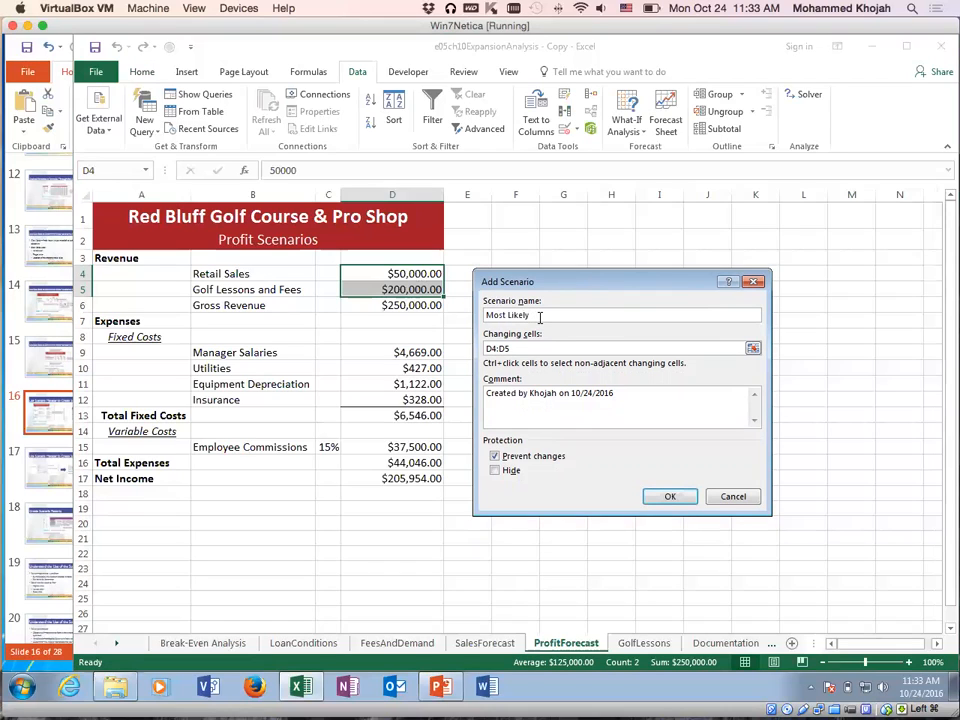
pyautogui.click(507, 348)
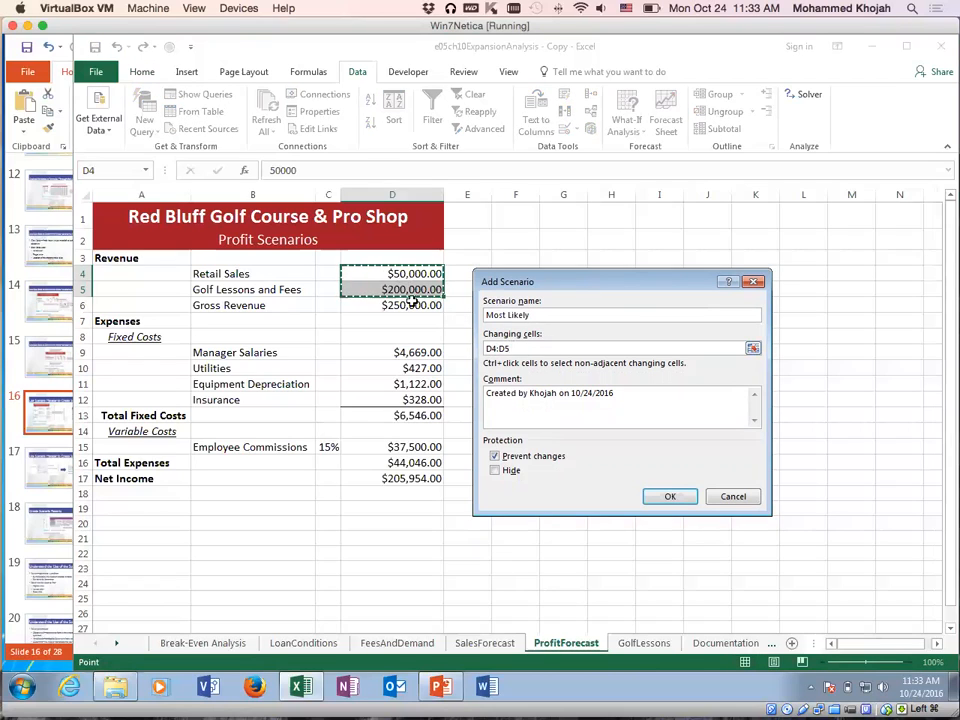
pyautogui.click(661, 496)
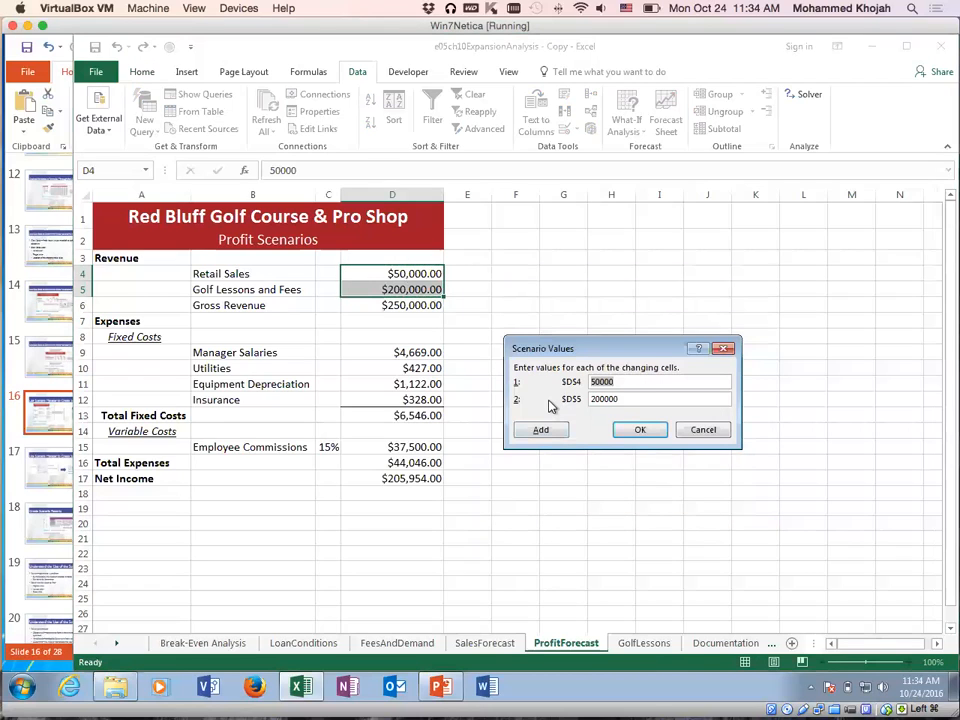
# Save the Most Likely scenario with values of 50000 for D4 and 200000 for D5
pyautogui.click(615, 381)
pyautogui.moveTo(630, 383); pyautogui.dragTo(572, 381)
pyautogui.press('Tab')
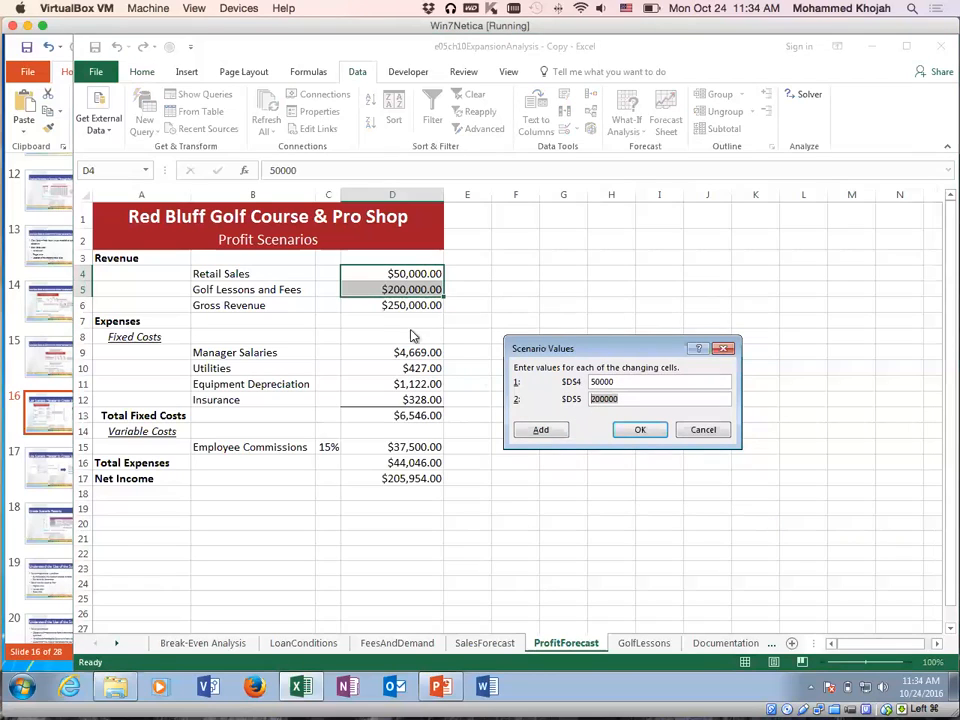
pyautogui.click(646, 430)
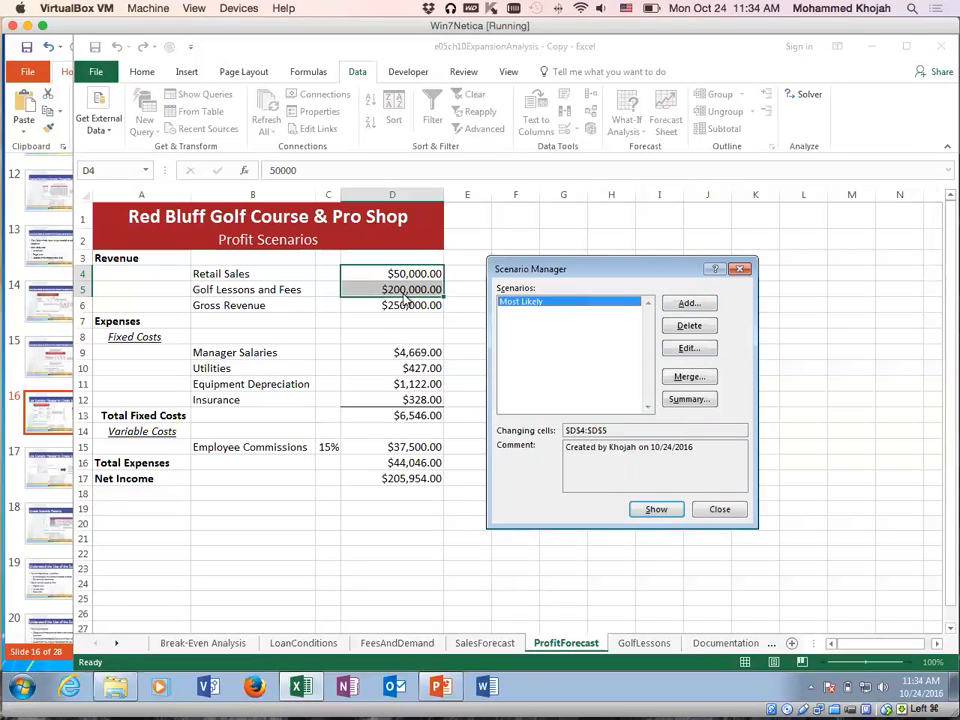
# Add a scenario named "Best" for changing cells D4:D5 with values of 100000 for D4 and 250000 for D5
pyautogui.click(689, 304)
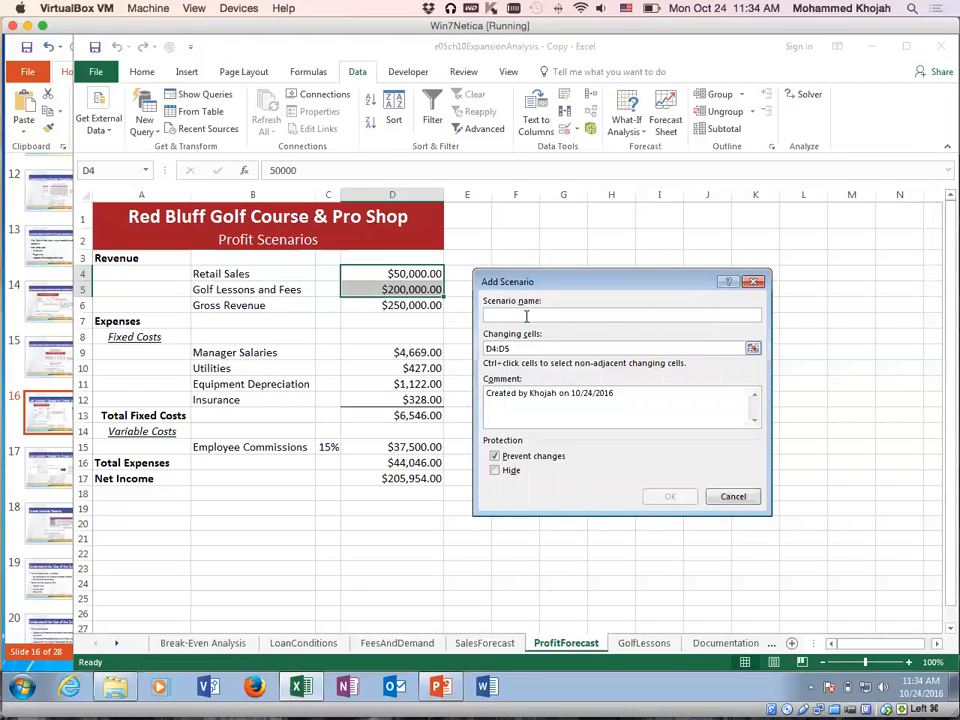
pyautogui.write('Best')
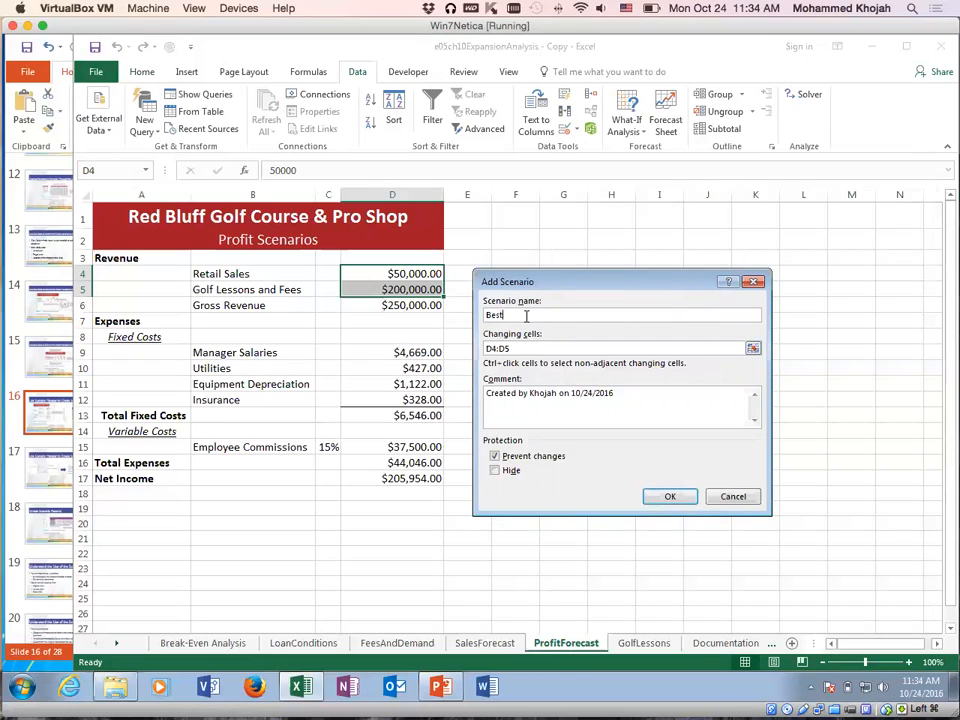
pyautogui.moveTo(523, 349); pyautogui.dragTo(485, 350)
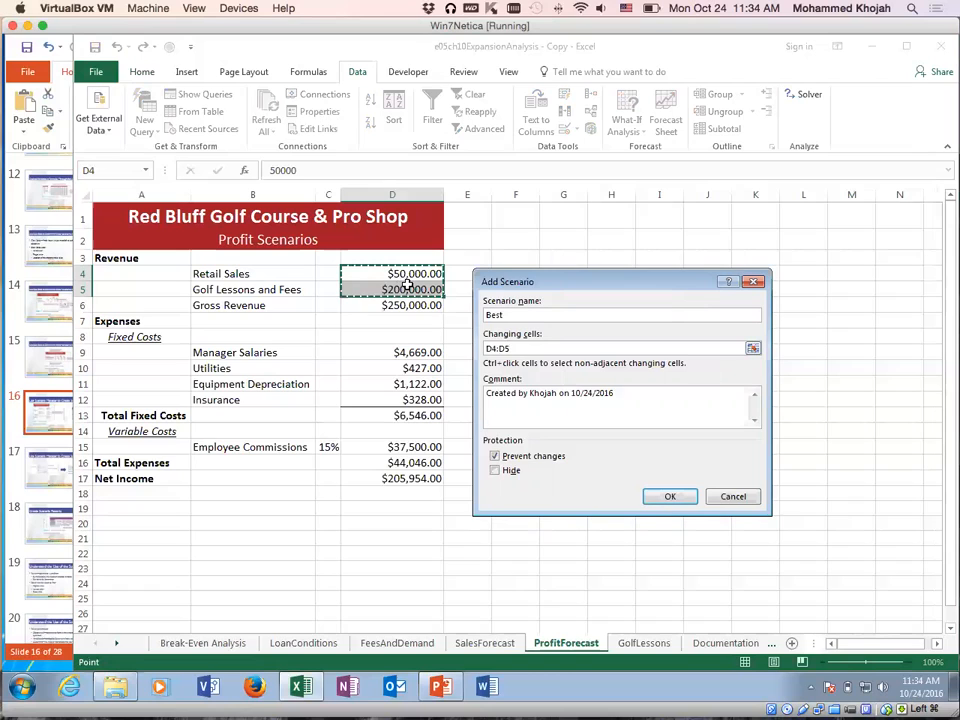
pyautogui.click(670, 496)
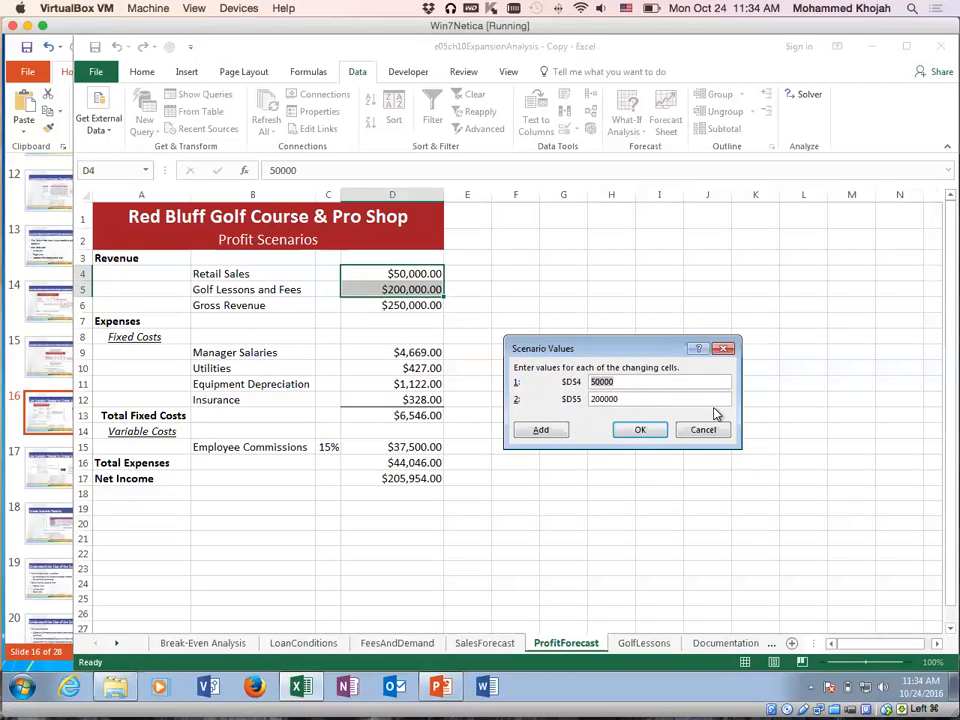
pyautogui.write('100000')
pyautogui.moveTo(636, 398); pyautogui.dragTo(582, 397)
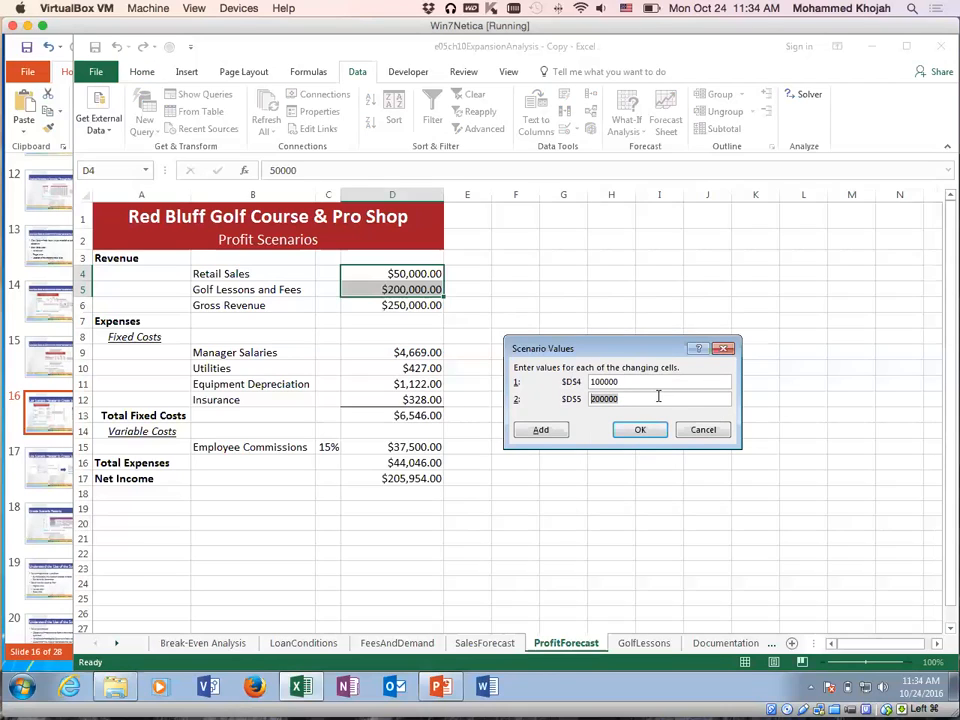
pyautogui.write('2')
pyautogui.click(641, 429)
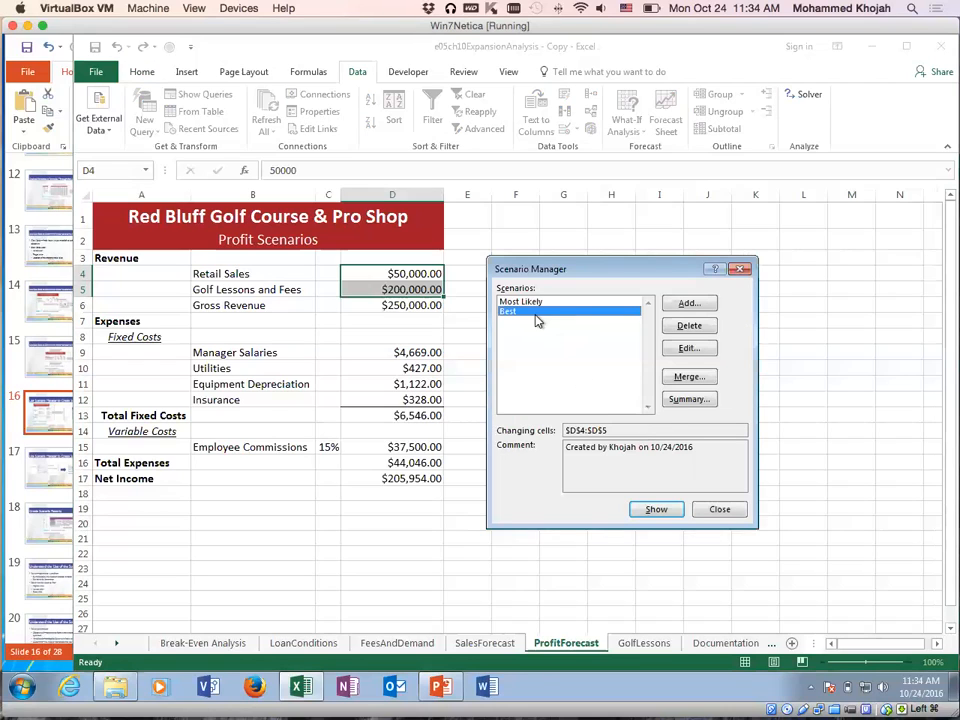
# Show the Best and Most Likely scenarios alternately in the worksheet to compare their net income, ending with Most Likely
pyautogui.click(531, 302)
pyautogui.click(511, 313)
pyautogui.click(652, 509)
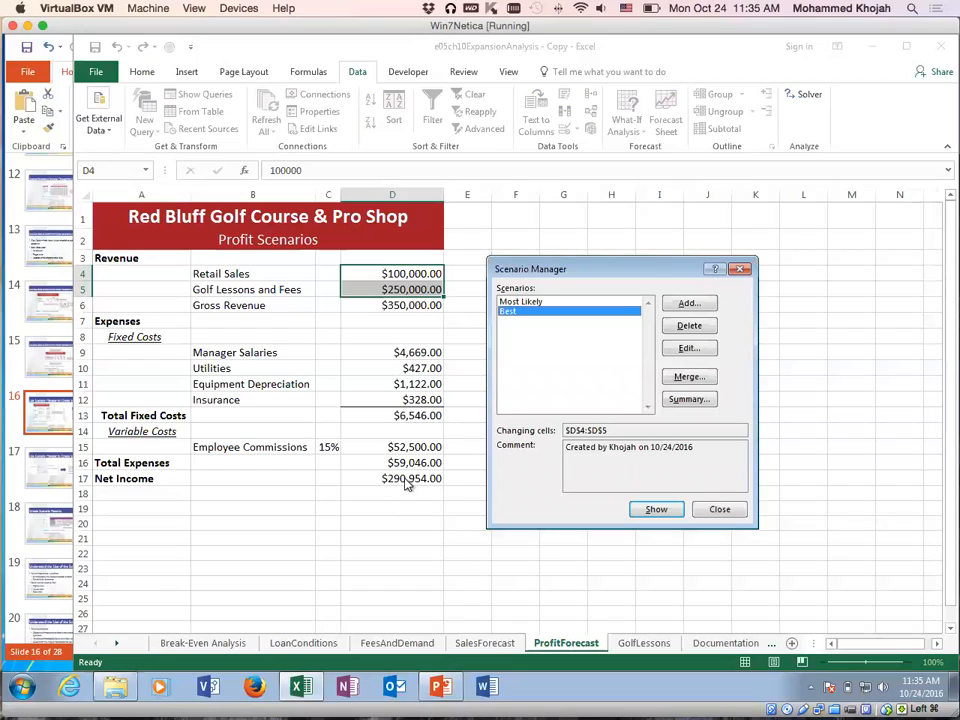
pyautogui.click(524, 302)
pyautogui.click(654, 509)
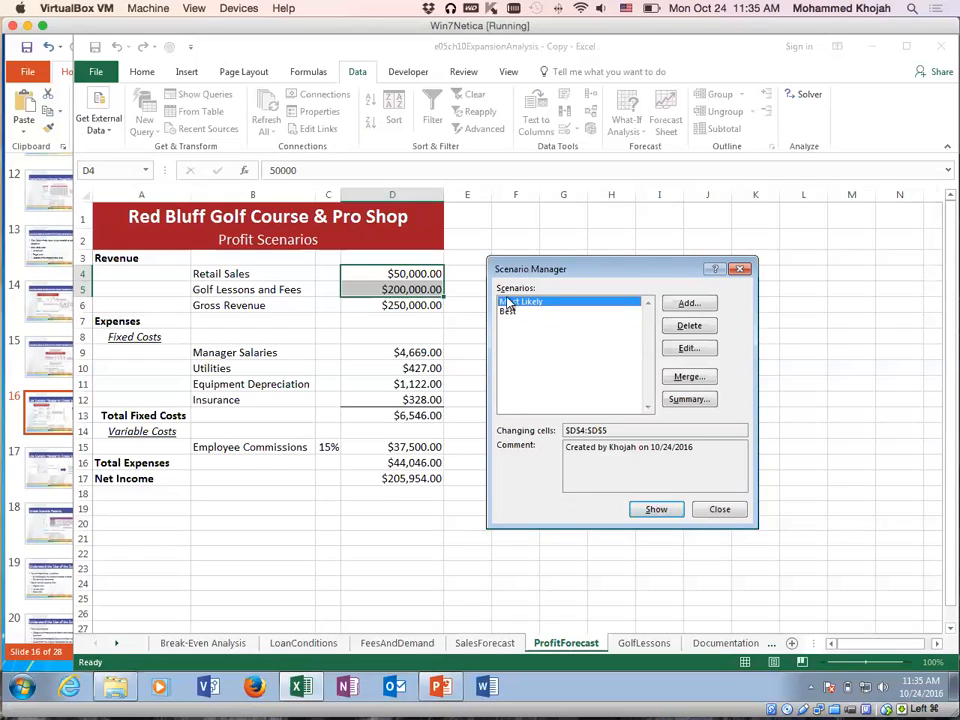
pyautogui.click(508, 313)
pyautogui.click(655, 509)
pyautogui.click(522, 301)
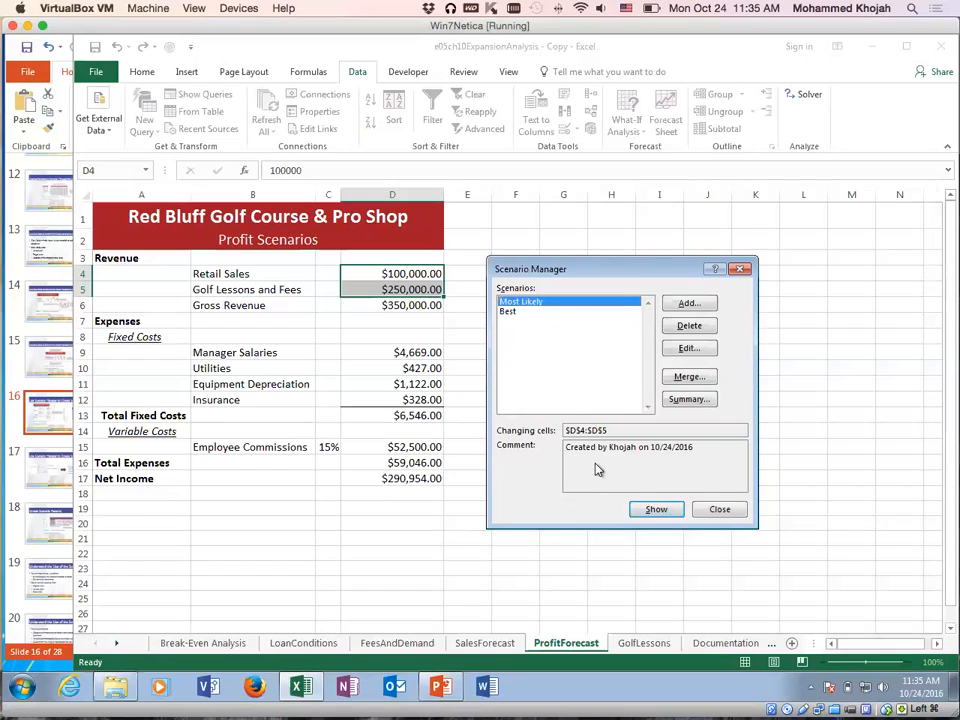
pyautogui.click(656, 509)
# Add a scenario named "Worst" for changing cells D4:D5 with values of 25000 for D4 and 75000 for D5
pyautogui.click(692, 304)
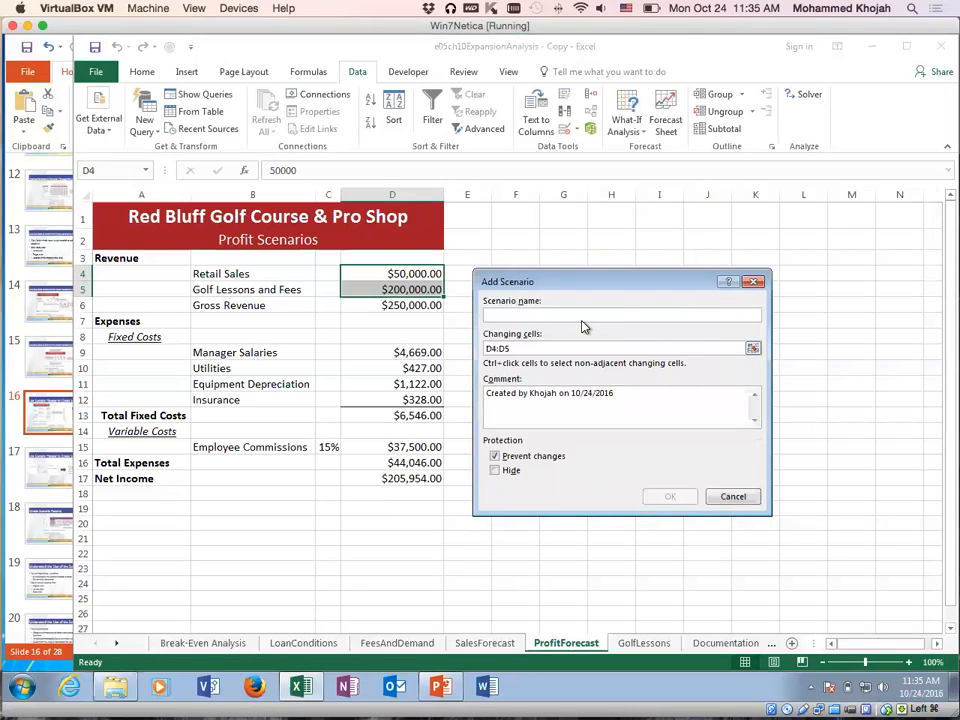
pyautogui.write('Worst')
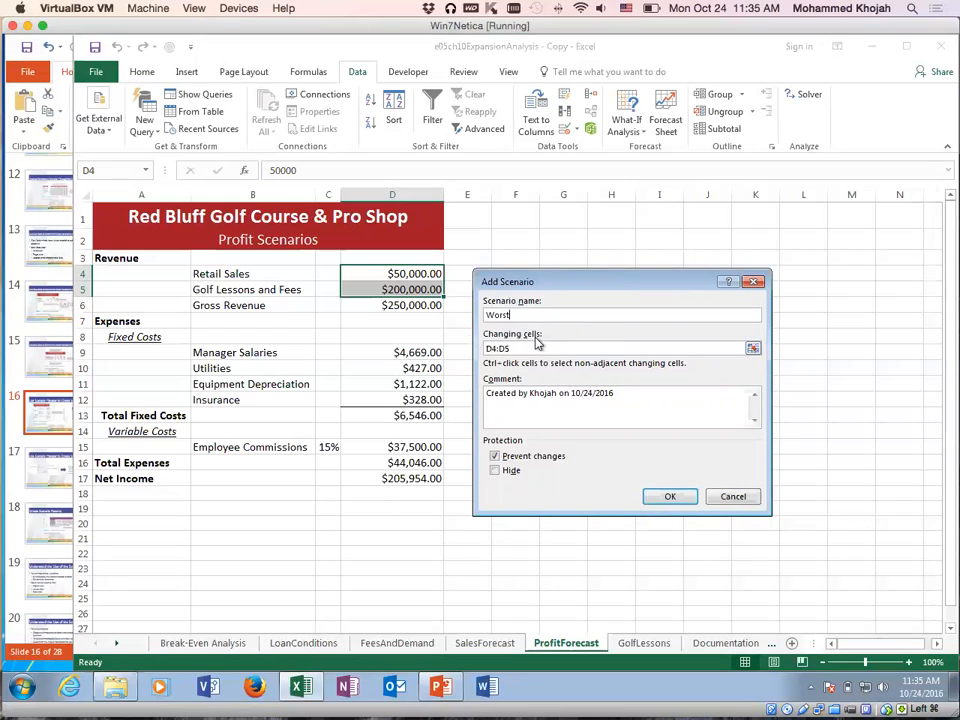
pyautogui.click(668, 497)
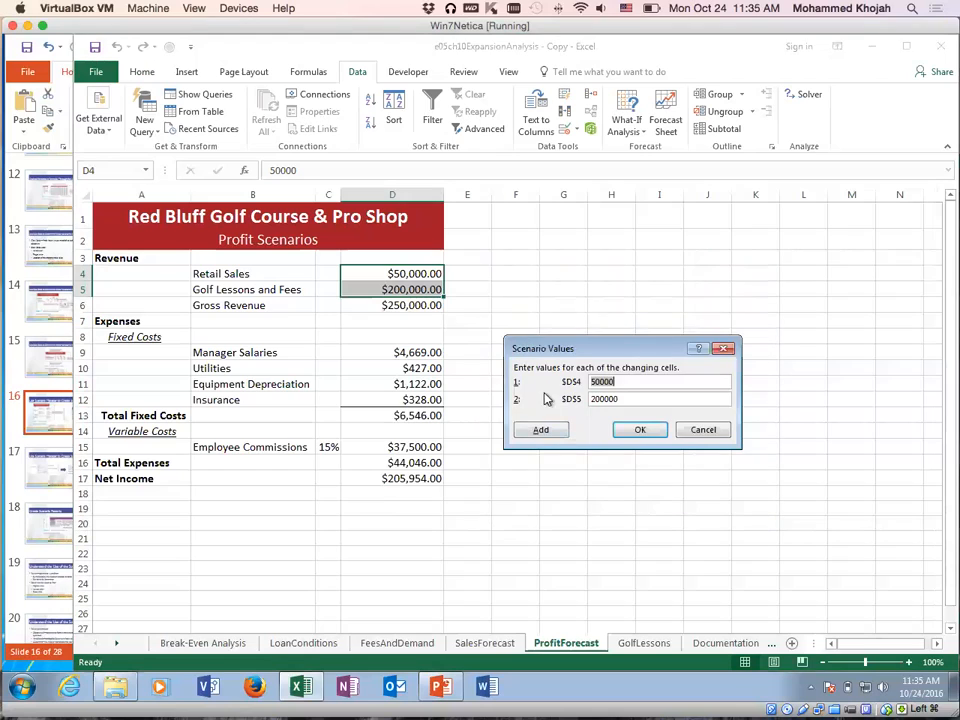
pyautogui.moveTo(617, 382); pyautogui.dragTo(585, 388)
pyautogui.write('2')
pyautogui.press('Tab')
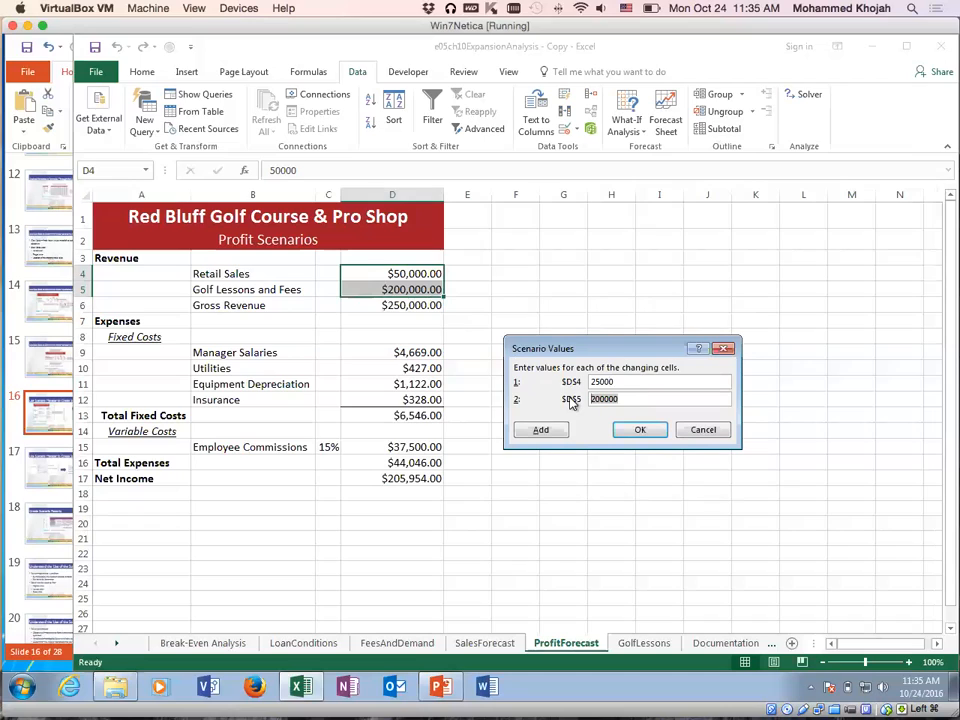
pyautogui.write('75000')
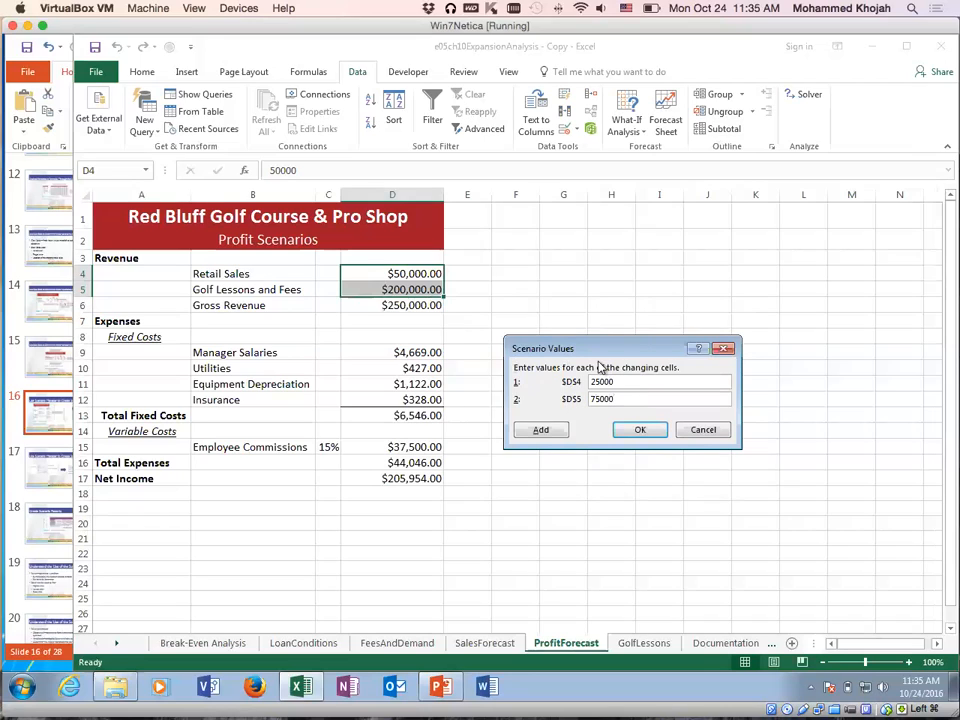
pyautogui.click(640, 429)
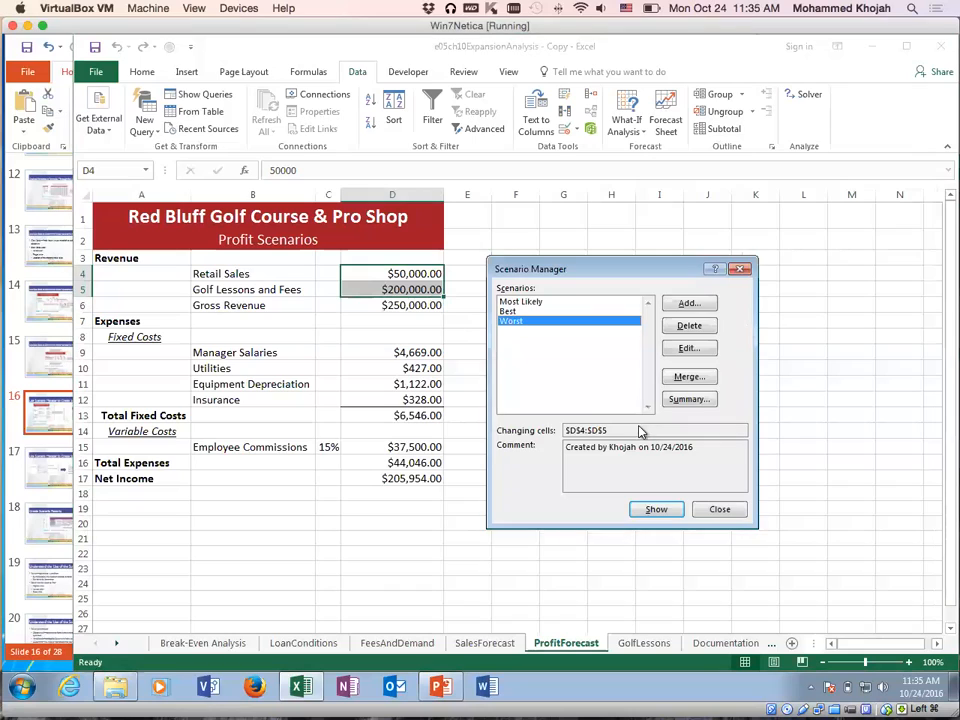
# Show the Worst scenario's values in the ProfitForecast worksheet
pyautogui.click(521, 301)
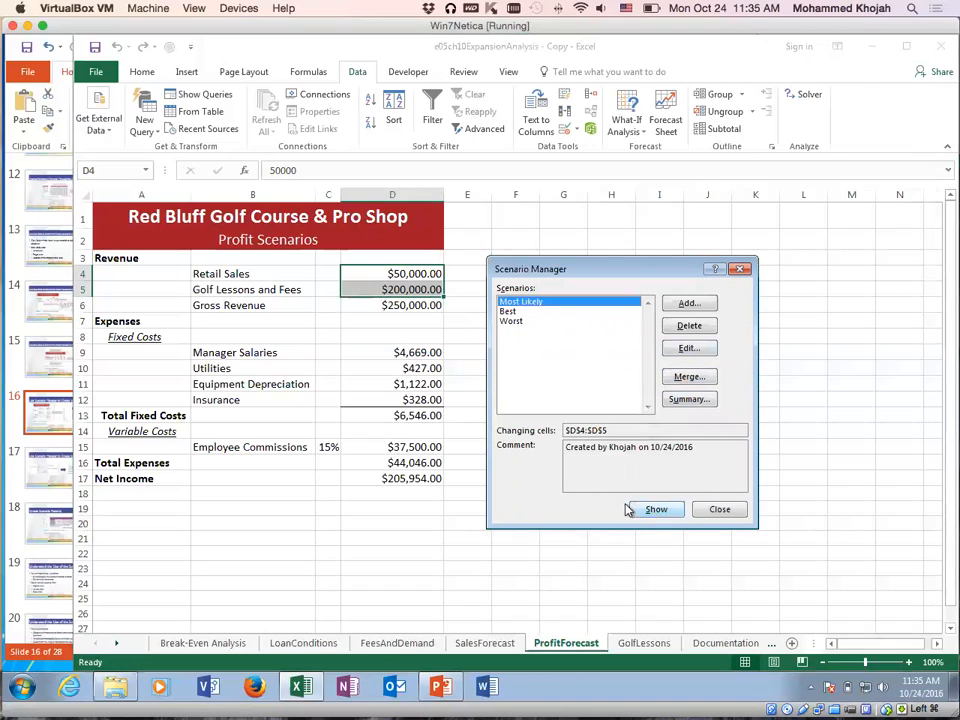
pyautogui.click(512, 321)
pyautogui.click(645, 509)
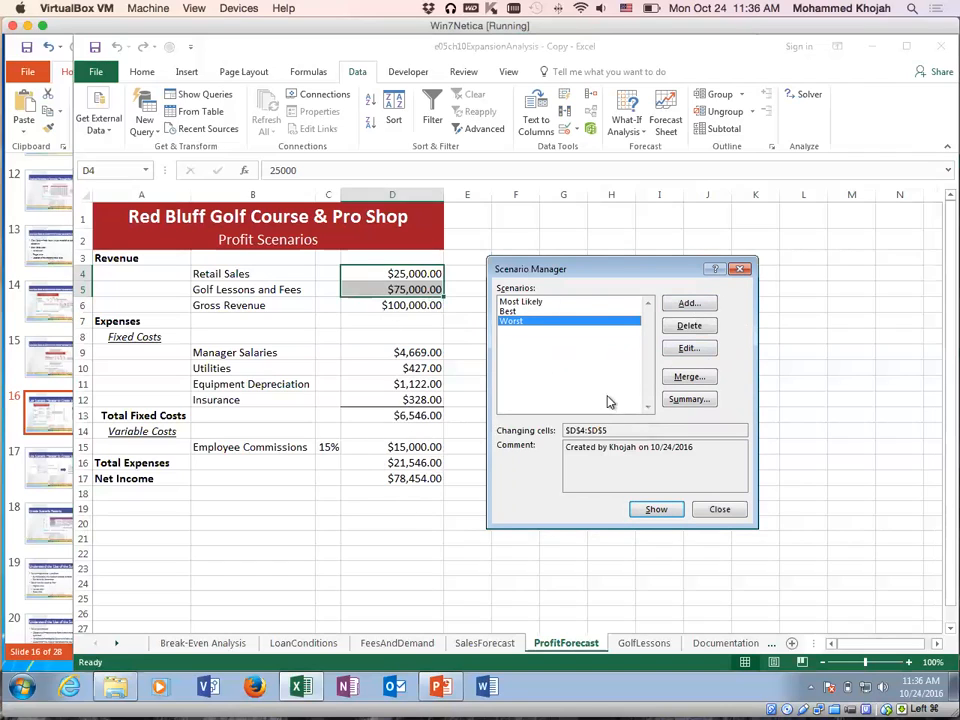
# Generate a Scenario summary report with Net Income cell D17 as the result cell
pyautogui.click(692, 400)
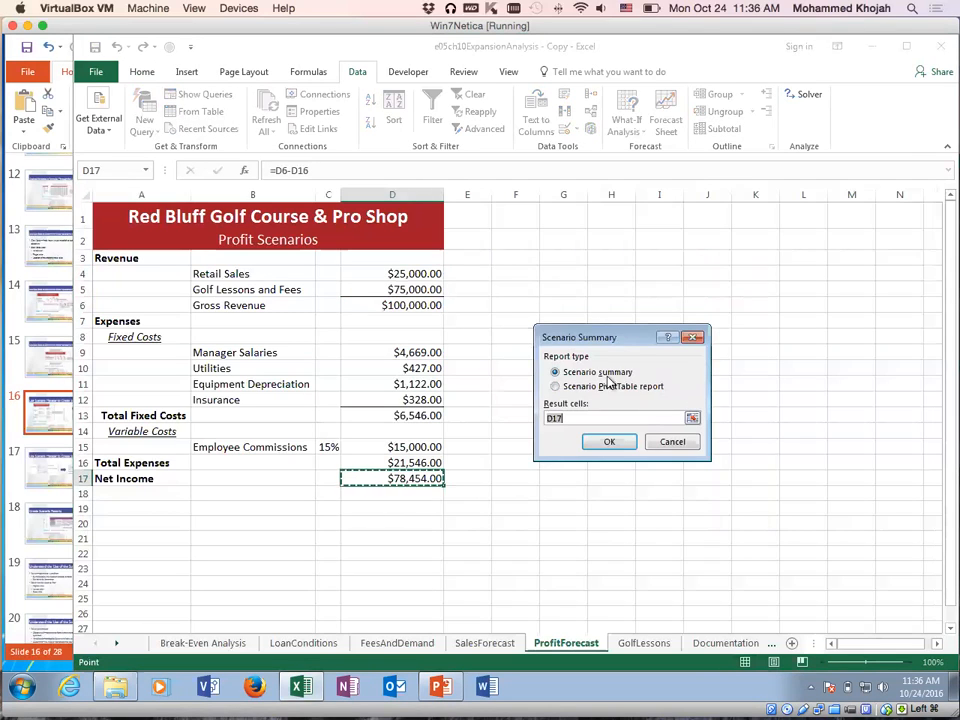
pyautogui.click(558, 416)
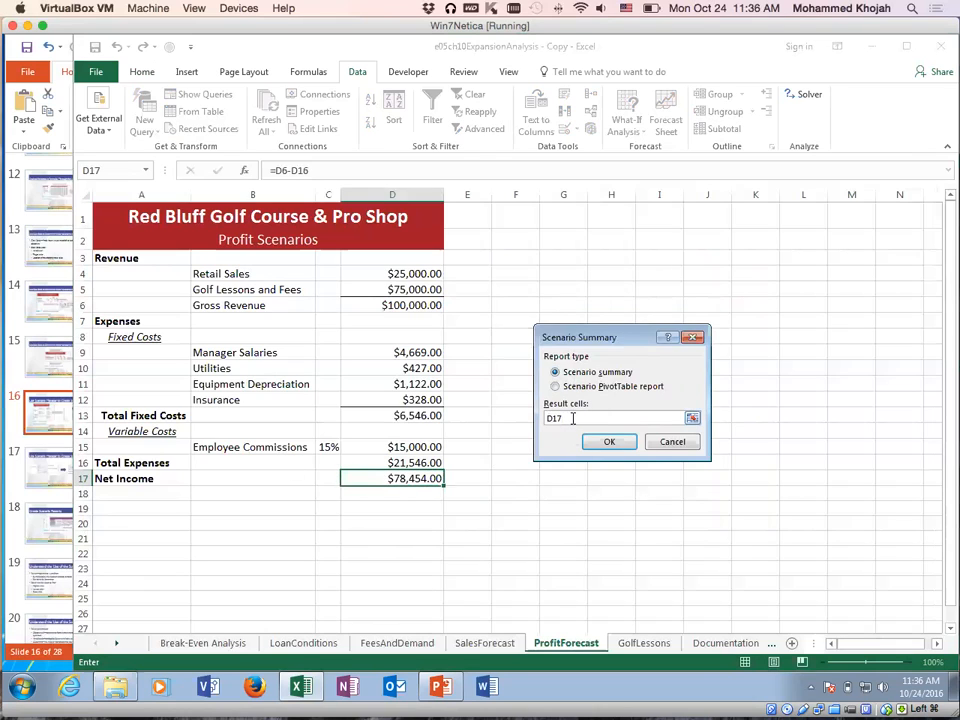
pyautogui.click(607, 441)
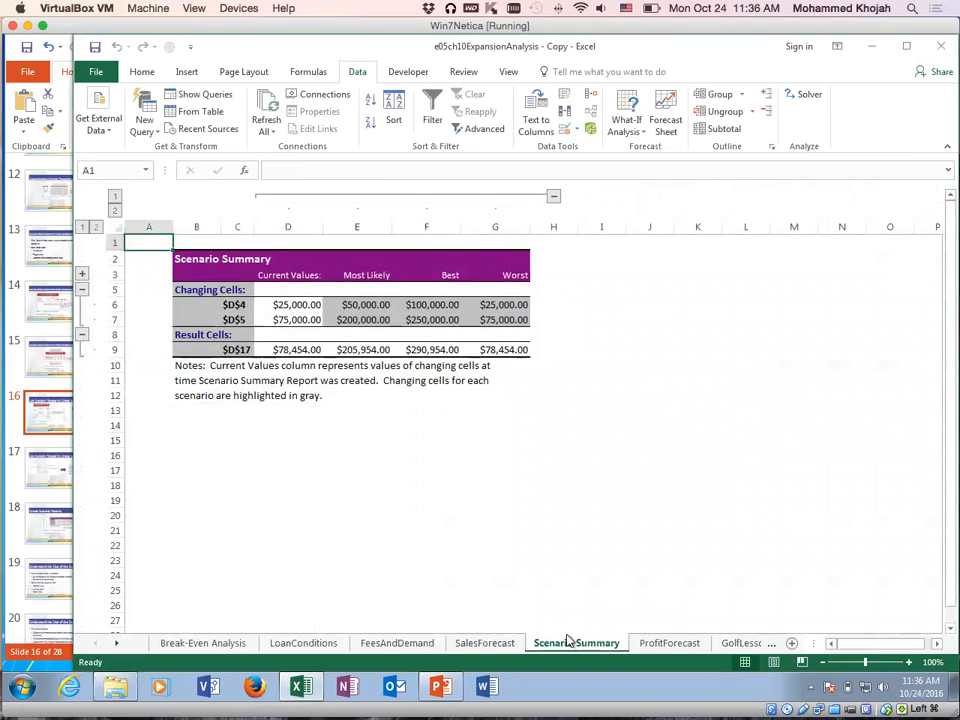
# Examine the changing-cell values and D17 net income results of the Most Likely, Best and Worst scenarios in the Scenario Summary report
pyautogui.click(285, 303)
pyautogui.click(354, 304)
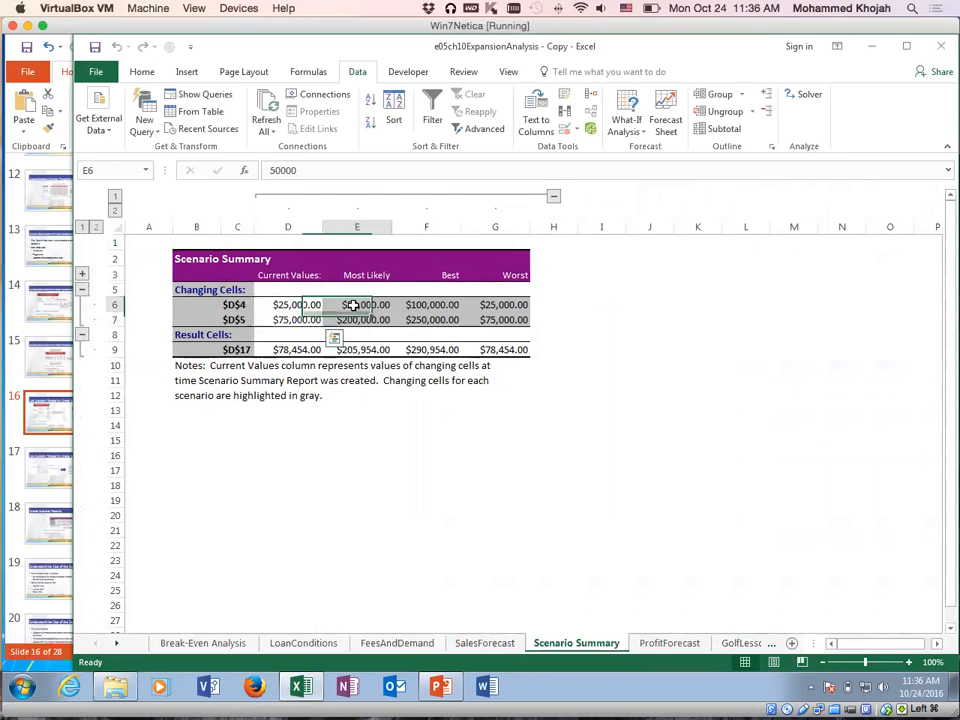
pyautogui.moveTo(435, 302); pyautogui.dragTo(499, 316)
pyautogui.click(435, 305)
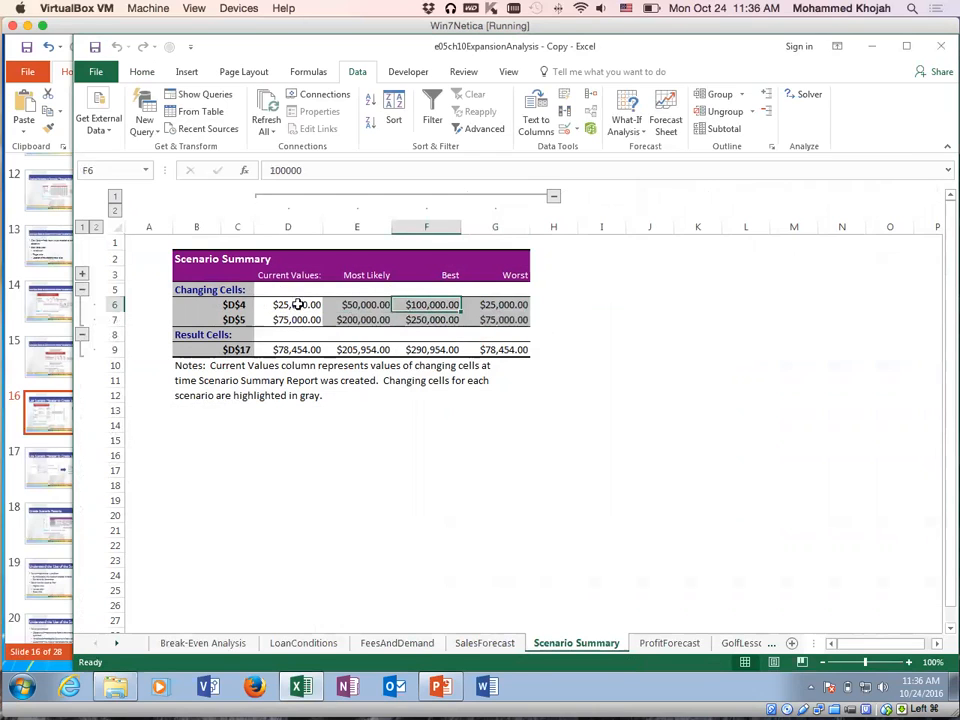
pyautogui.click(428, 318)
pyautogui.click(443, 349)
pyautogui.click(489, 350)
pyautogui.click(440, 350)
pyautogui.click(372, 350)
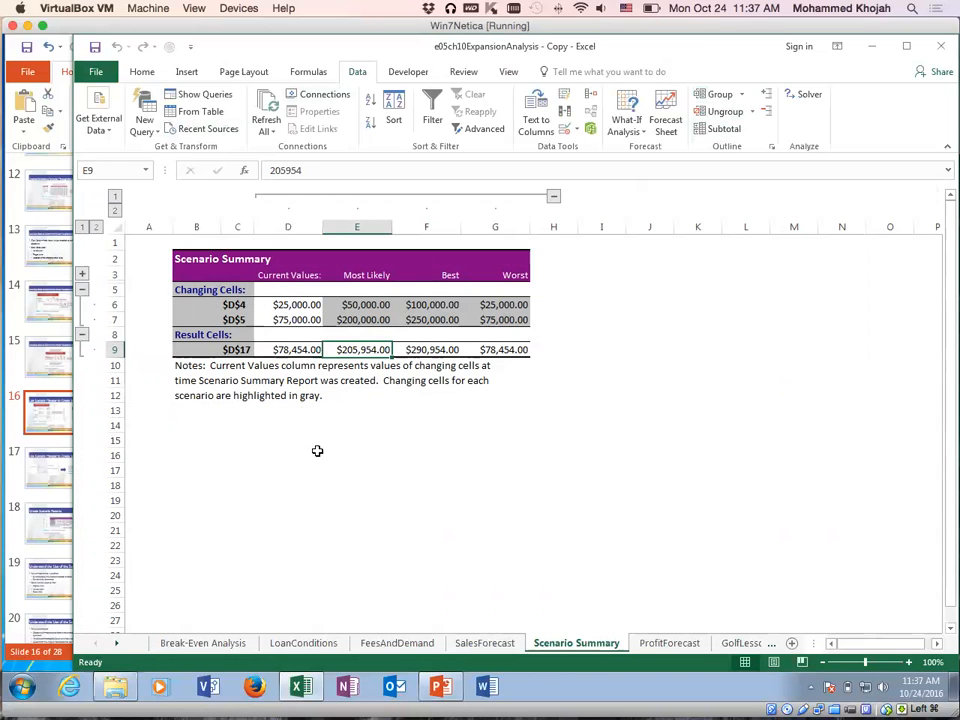
# Review the What-If Analysis options and the goal values in column F of the SalesForecast worksheet
pyautogui.click(489, 643)
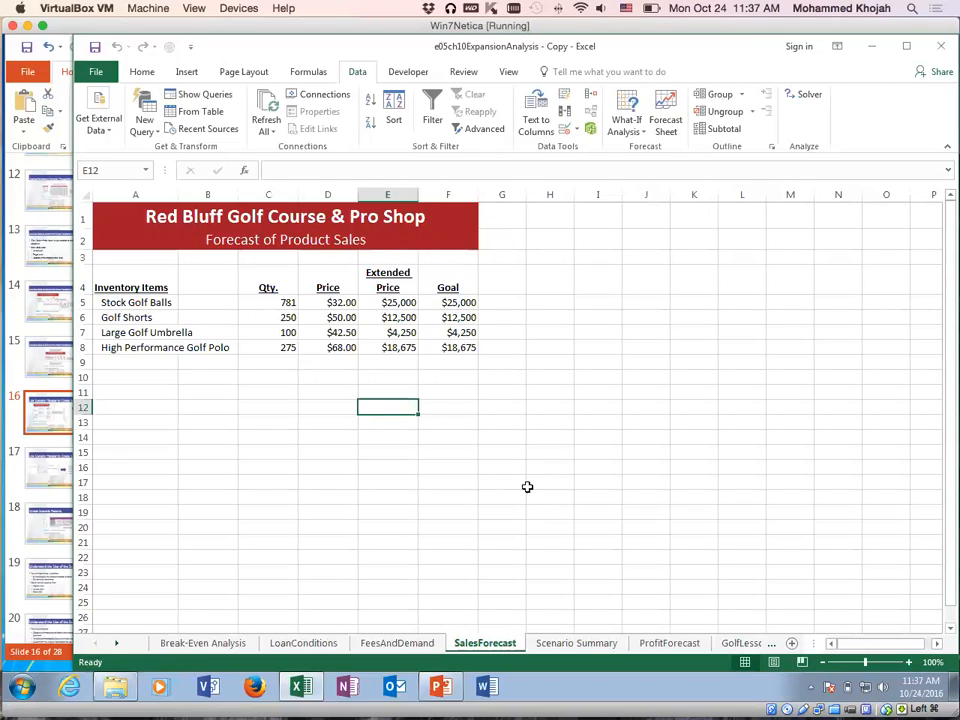
pyautogui.click(632, 133)
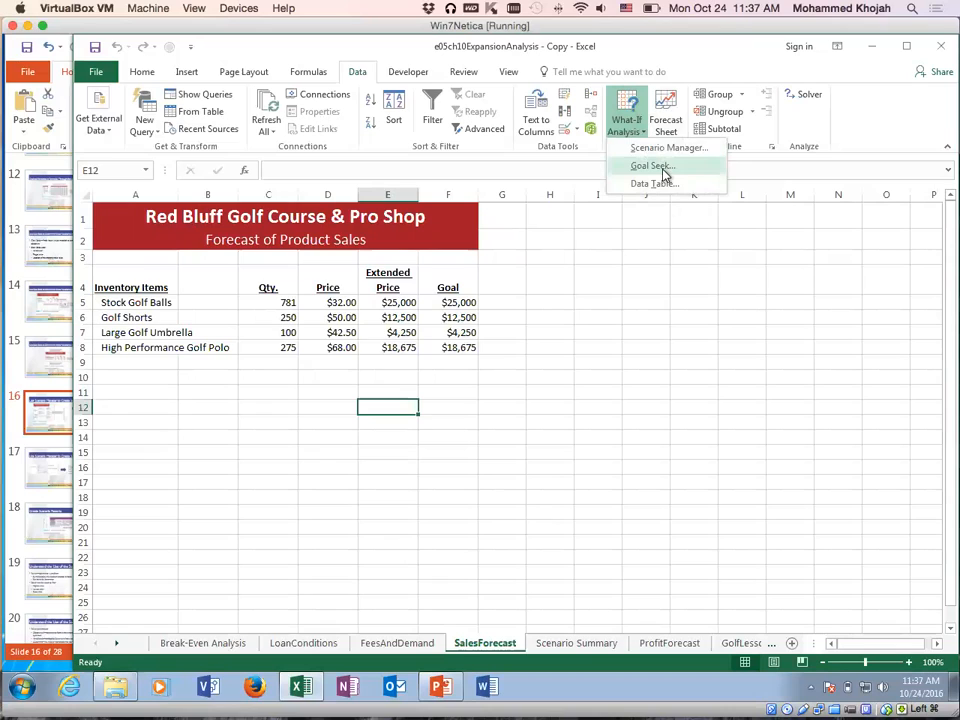
pyautogui.click(533, 275)
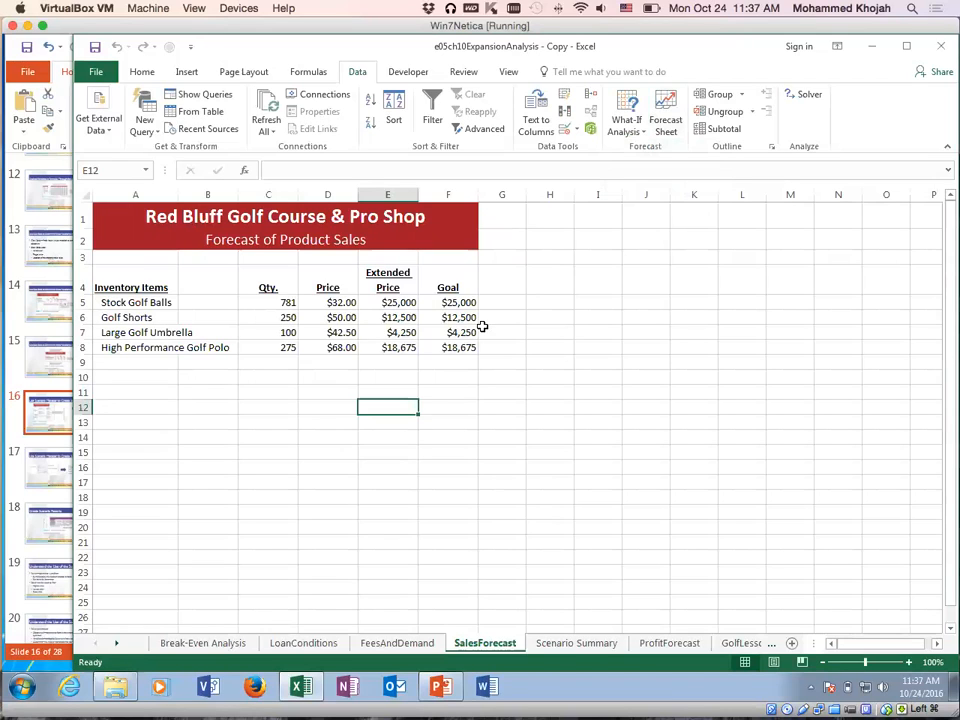
pyautogui.click(458, 347)
pyautogui.click(456, 332)
pyautogui.click(450, 302)
pyautogui.click(456, 391)
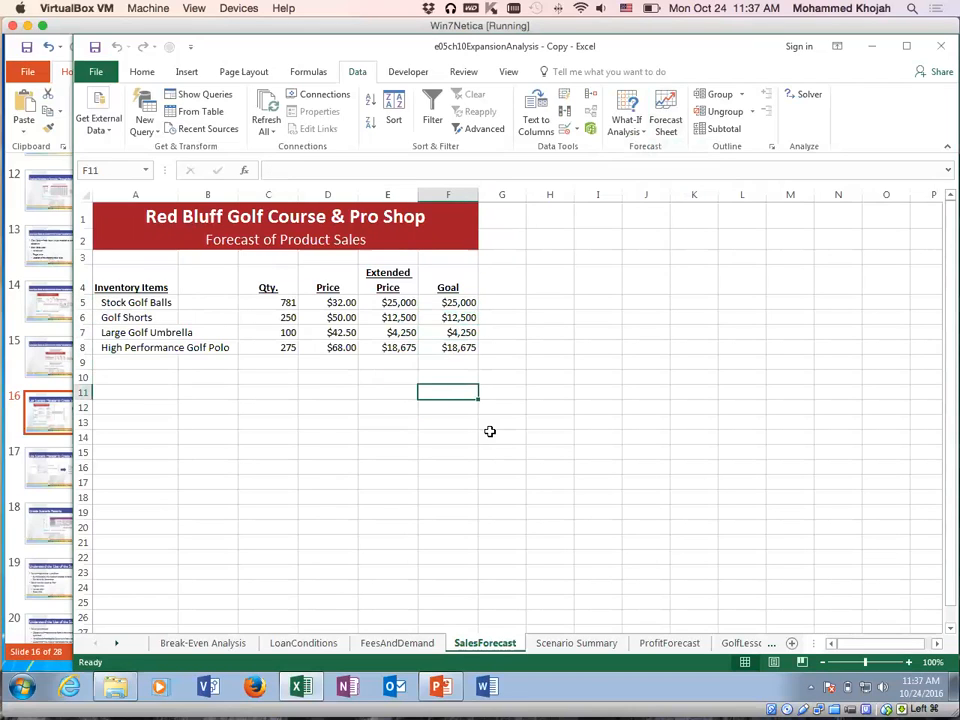
# Compare the Scenario Summary, ProfitForecast and GolfLessons worksheets, examining ProfitForecast's changing cells D4:D5 and Net Income cell D17
pyautogui.click(570, 643)
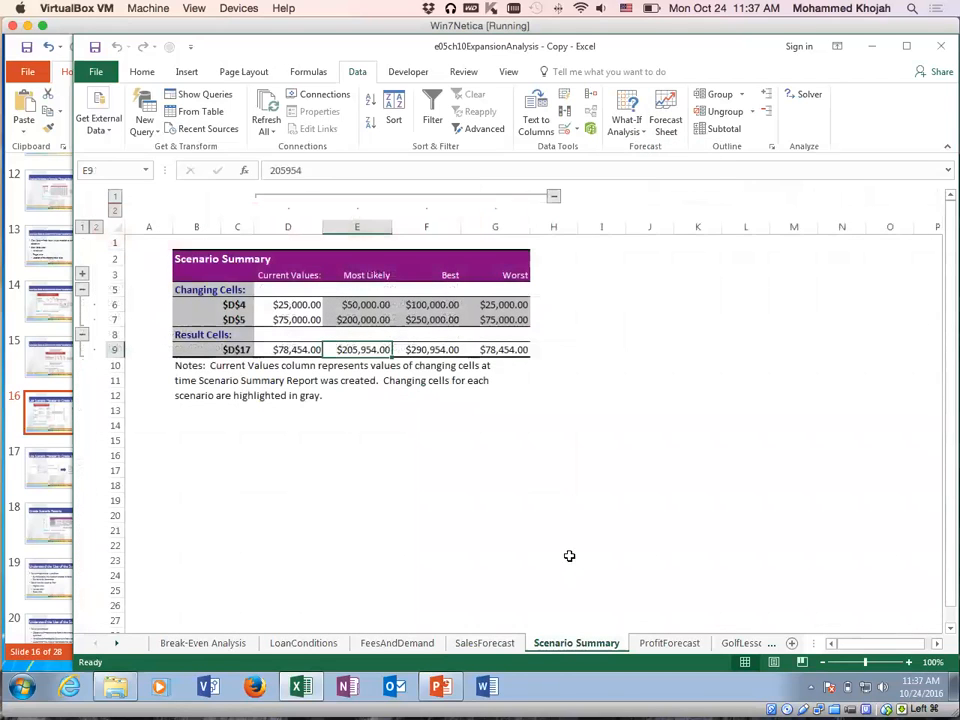
pyautogui.click(672, 643)
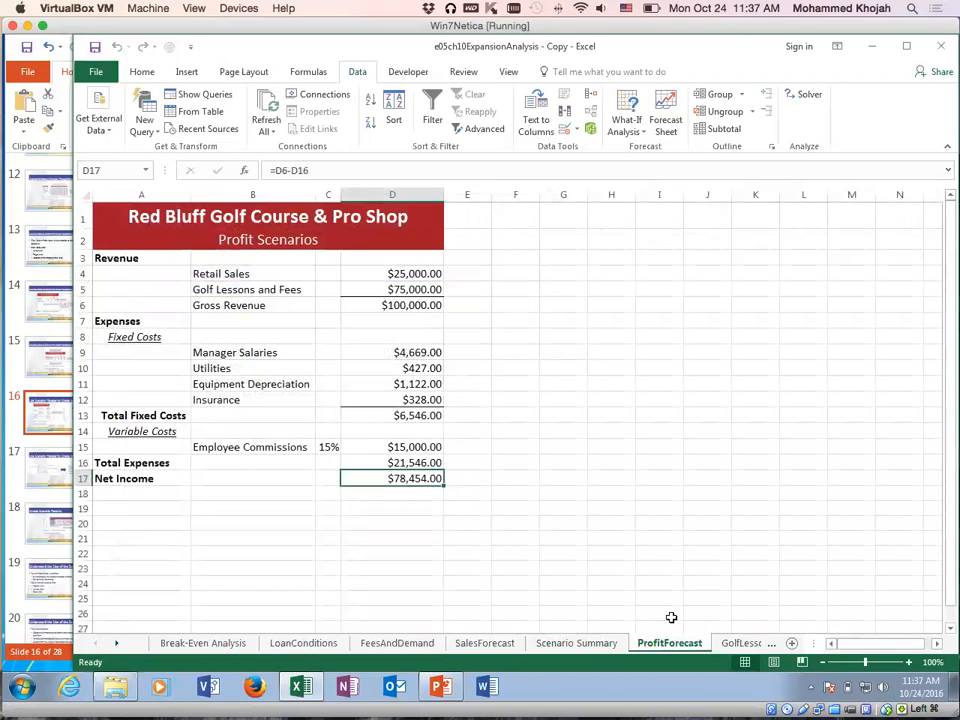
pyautogui.click(733, 643)
pyautogui.click(558, 430)
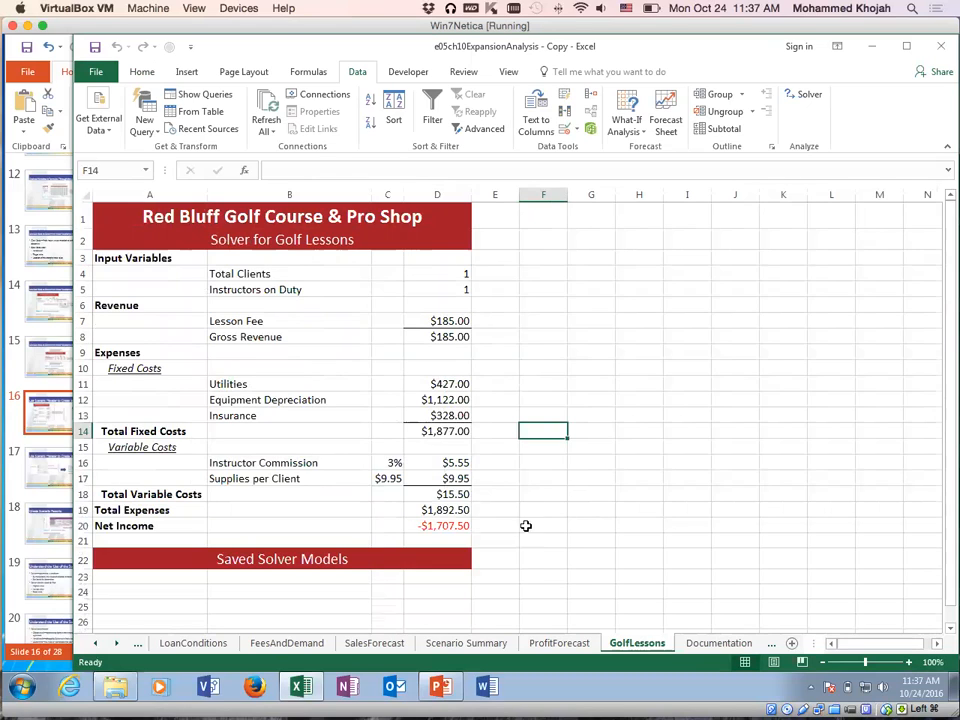
pyautogui.click(461, 643)
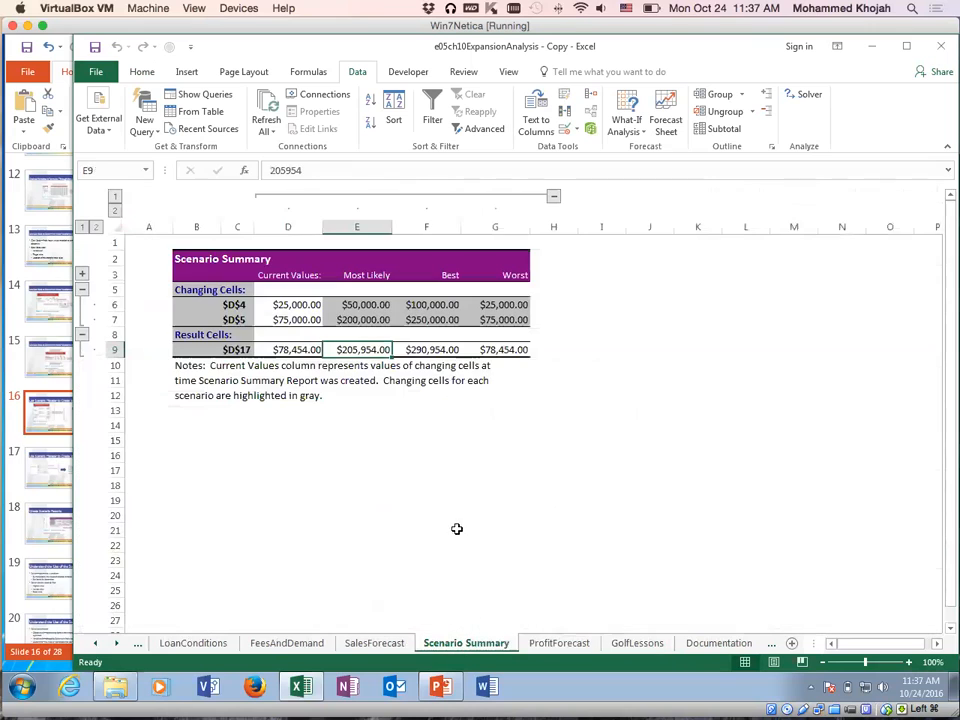
pyautogui.click(540, 643)
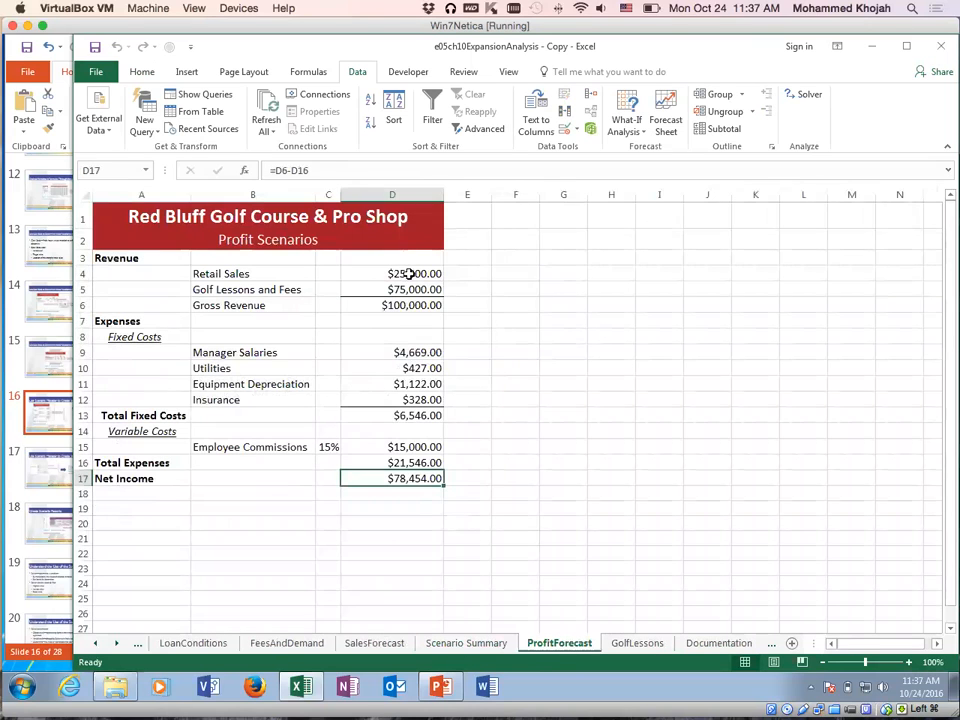
pyautogui.click(405, 274)
pyautogui.click(412, 289)
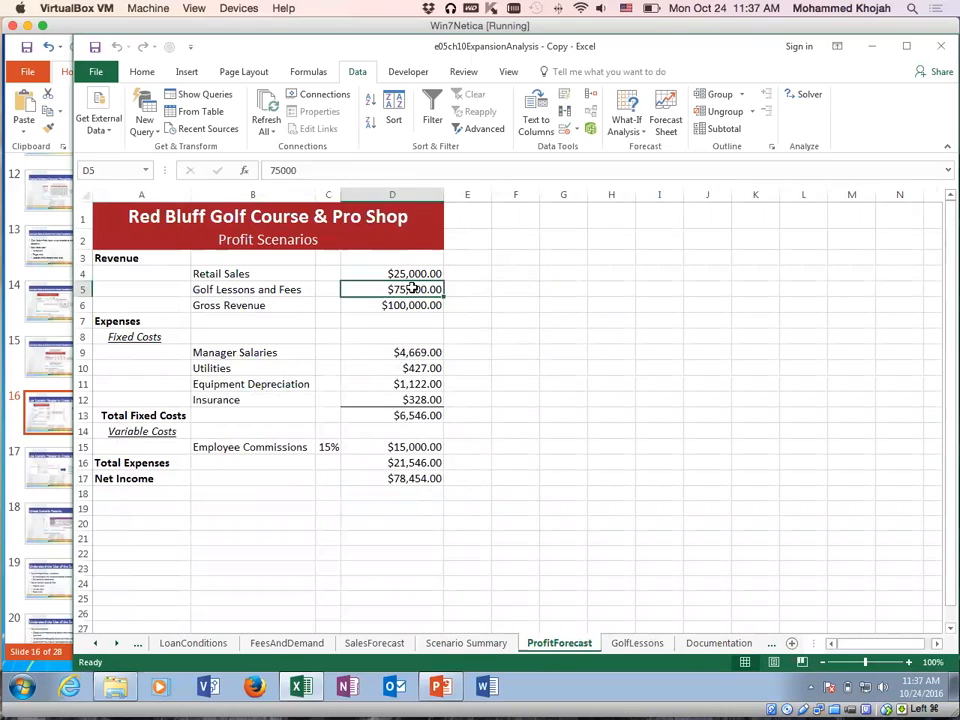
pyautogui.click(426, 478)
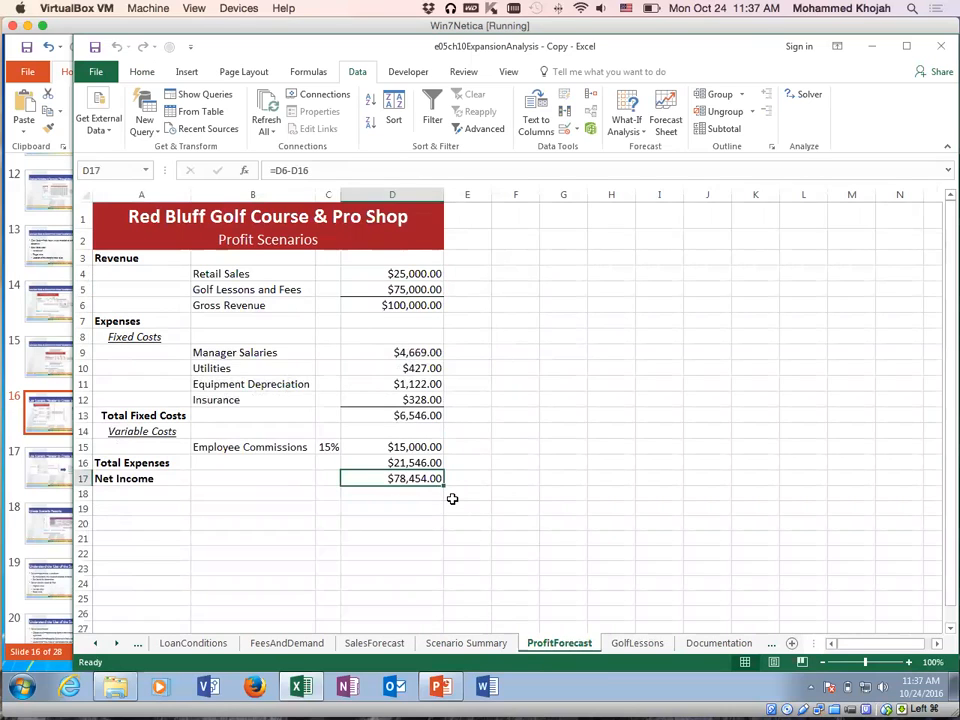
pyautogui.click(428, 274)
pyautogui.click(415, 289)
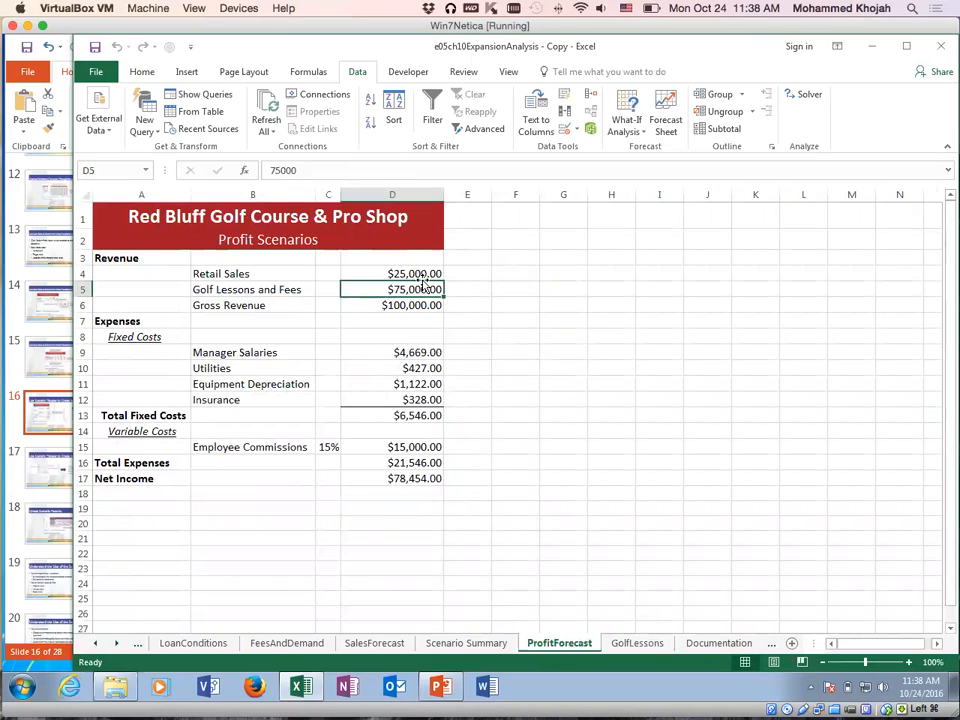
pyautogui.click(403, 478)
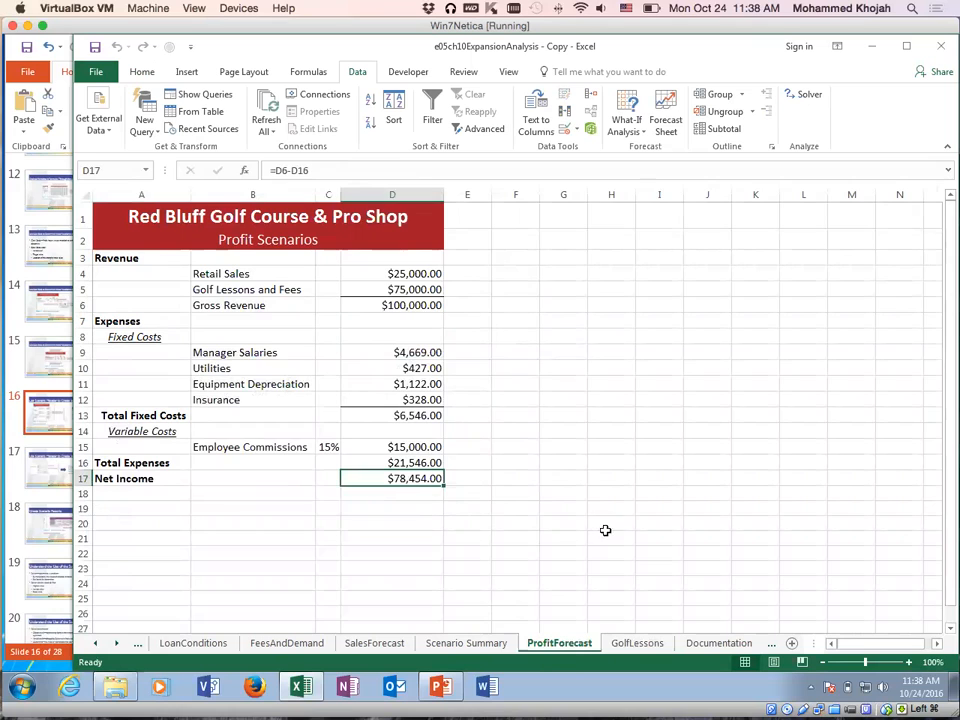
# Examine the GolfLessons input variables in D4:D5 and the Net Income formula in D20
pyautogui.click(636, 644)
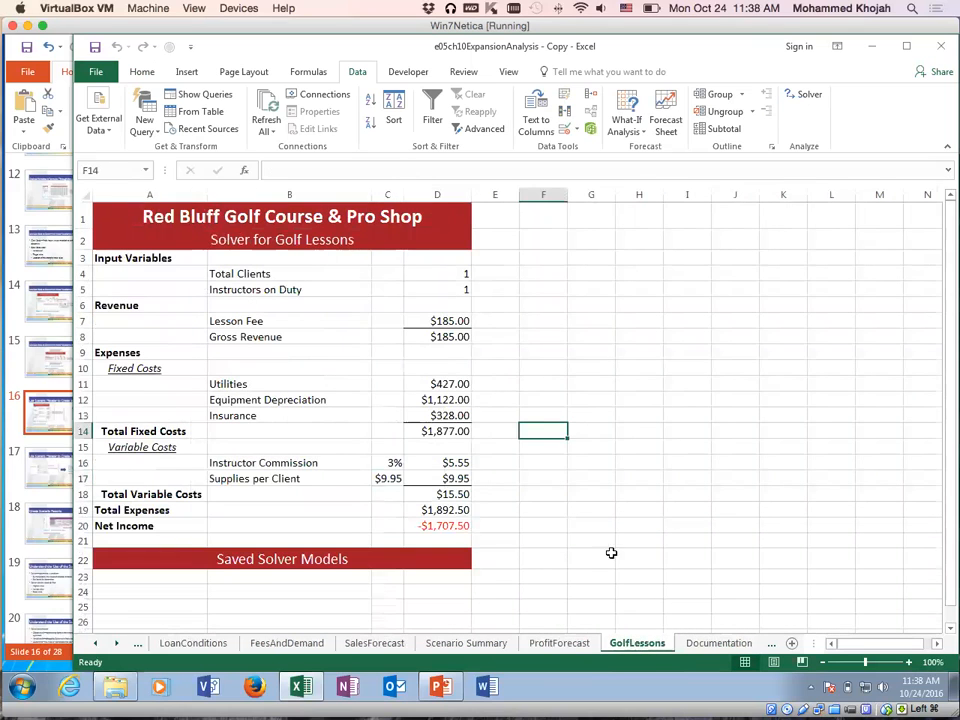
pyautogui.click(466, 525)
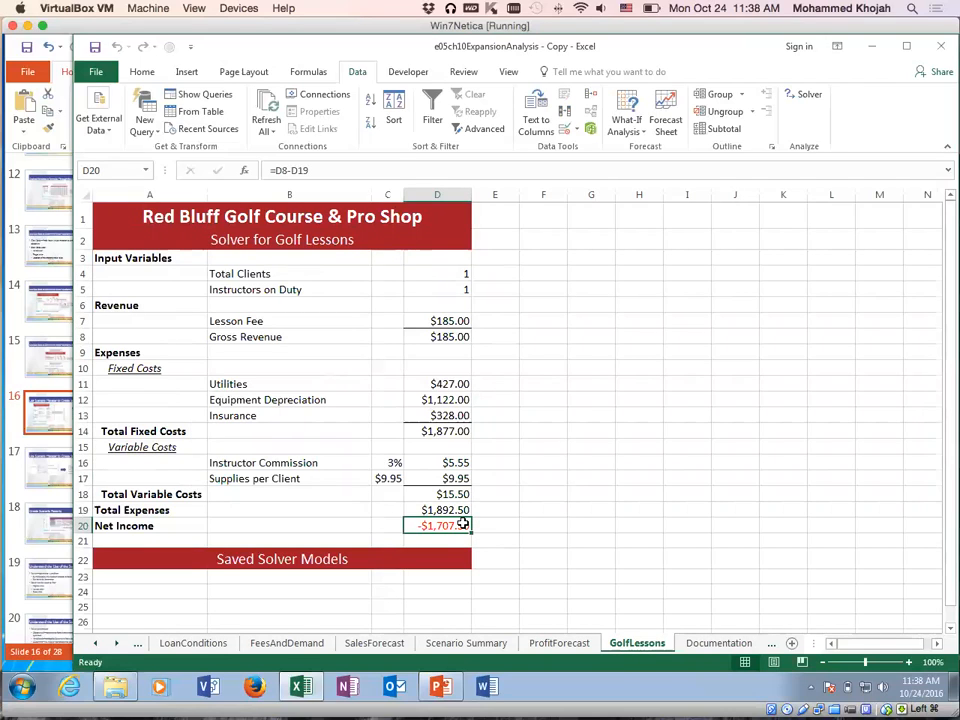
pyautogui.moveTo(433, 275); pyautogui.dragTo(431, 283)
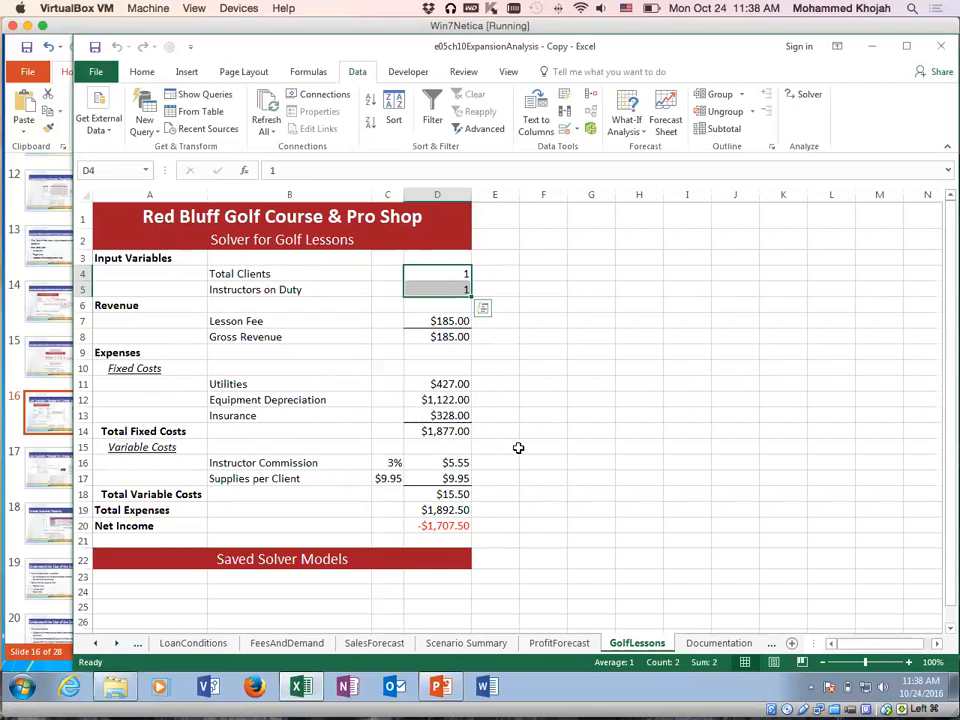
pyautogui.click(466, 527)
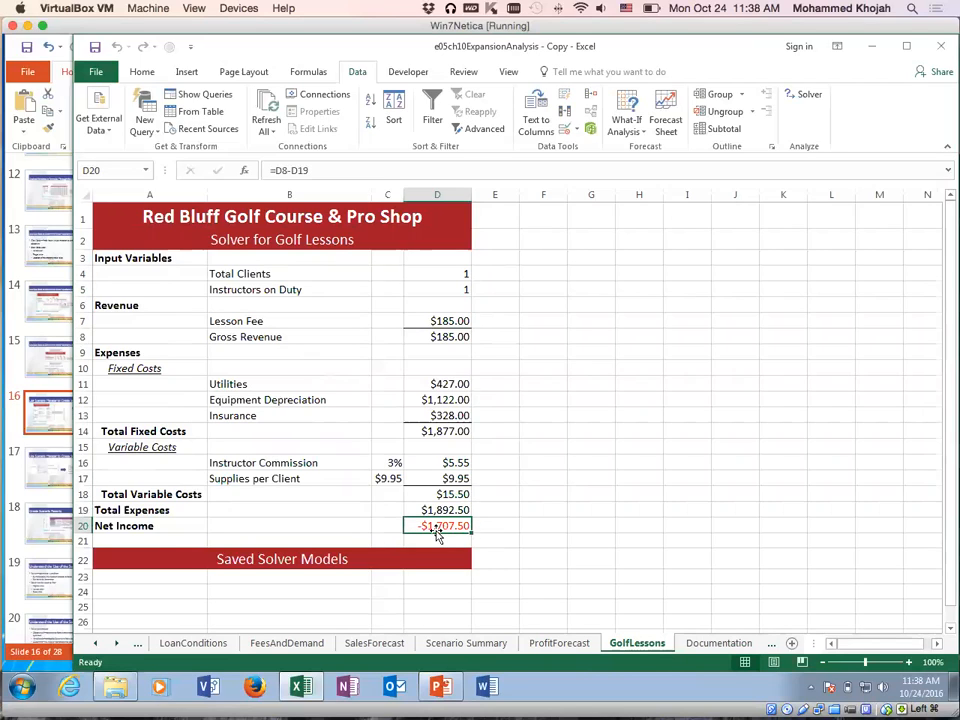
pyautogui.moveTo(431, 272); pyautogui.dragTo(430, 283)
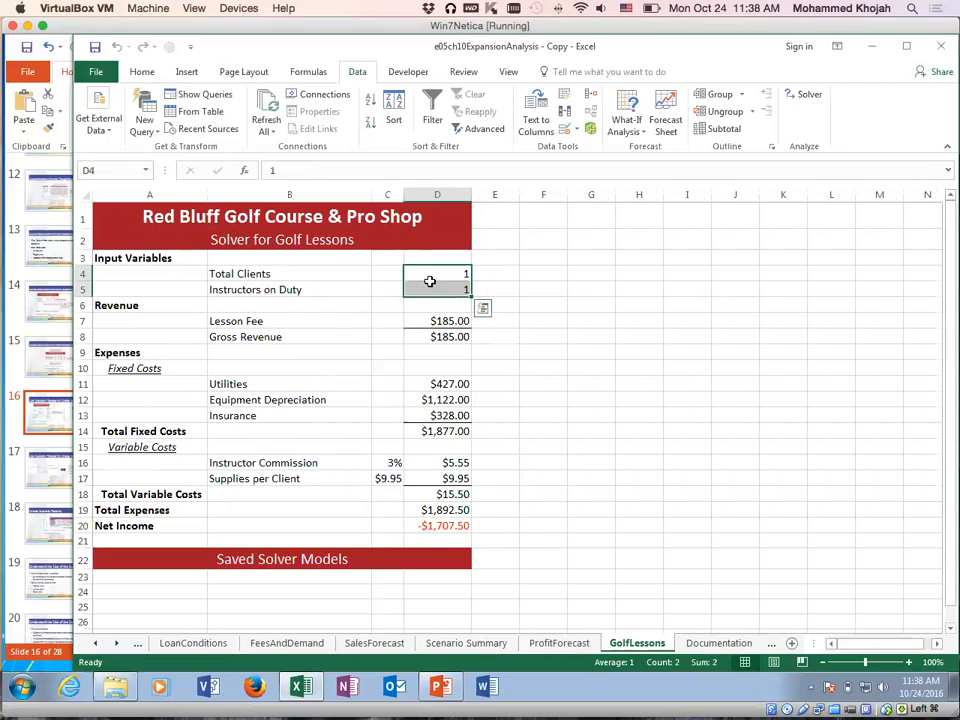
pyautogui.click(450, 524)
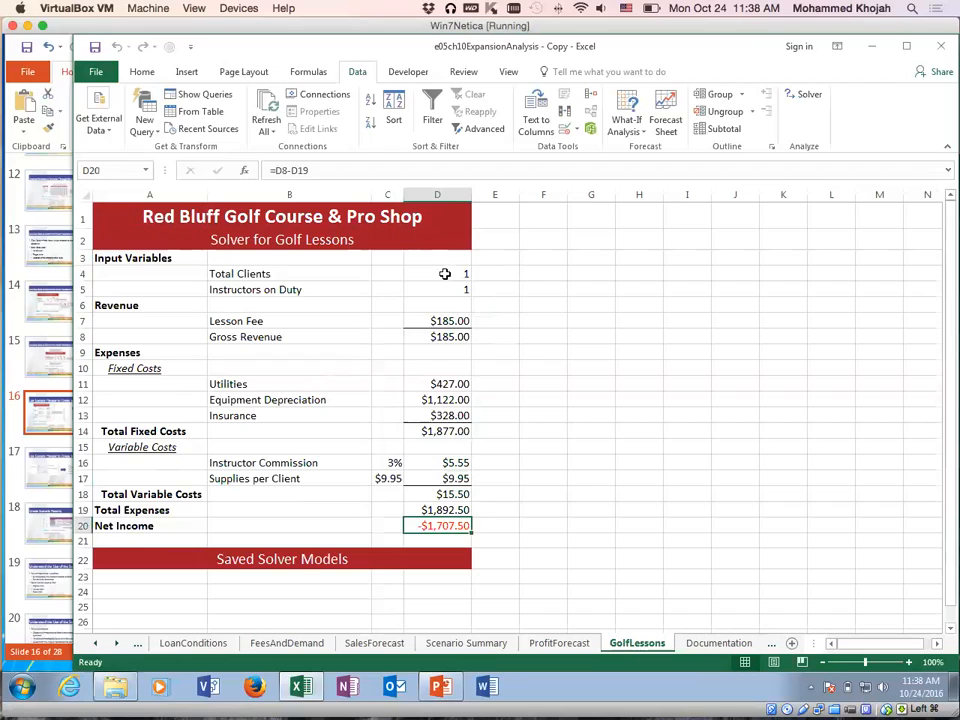
pyautogui.moveTo(445, 273); pyautogui.dragTo(445, 286)
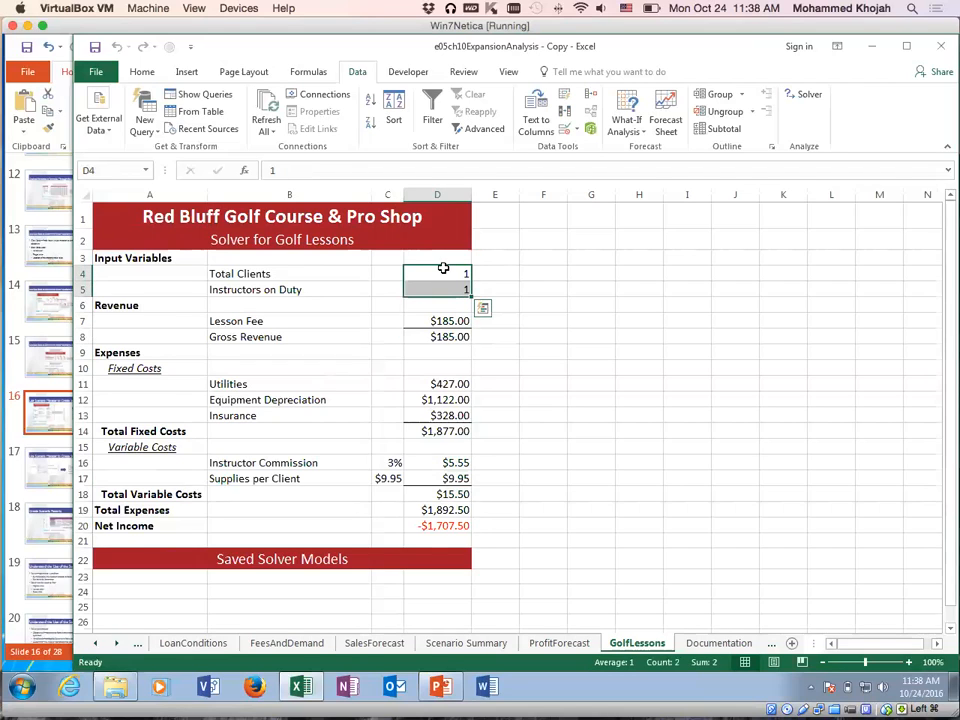
pyautogui.moveTo(441, 268); pyautogui.dragTo(443, 285)
pyautogui.click(441, 526)
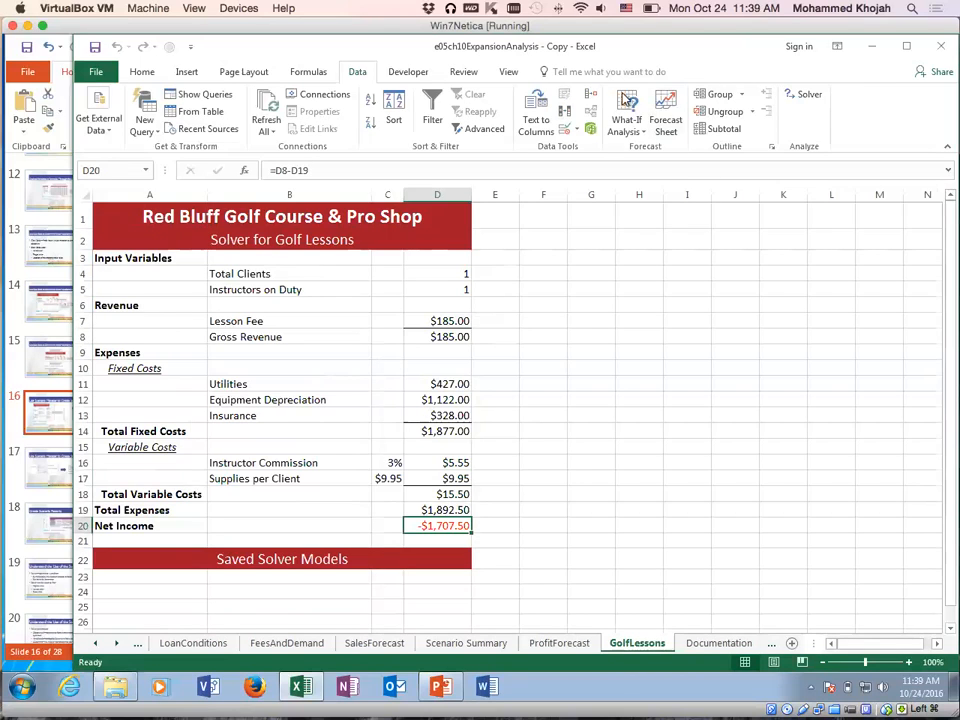
# Check in the Excel add-ins list that the Solver Add-in is enabled, and accept the selection
pyautogui.click(97, 75)
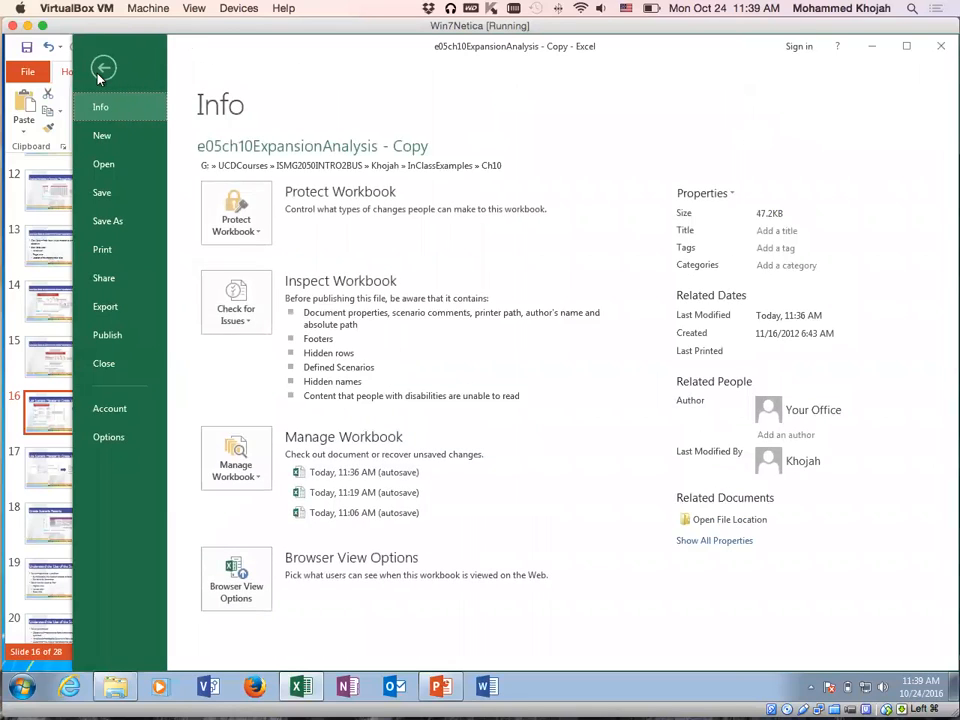
pyautogui.click(109, 438)
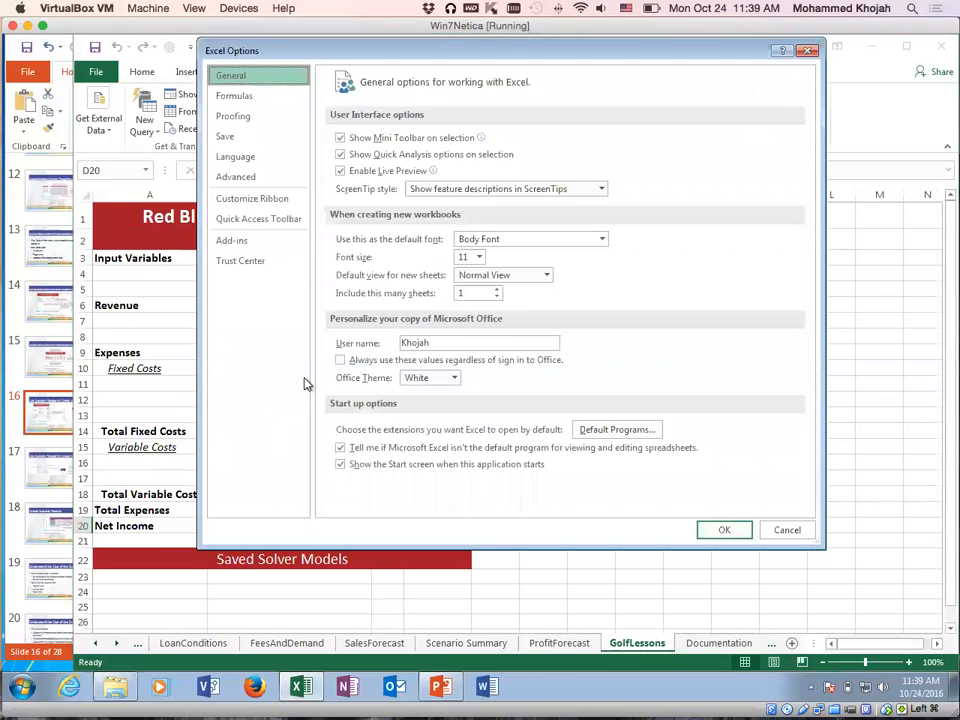
pyautogui.click(230, 243)
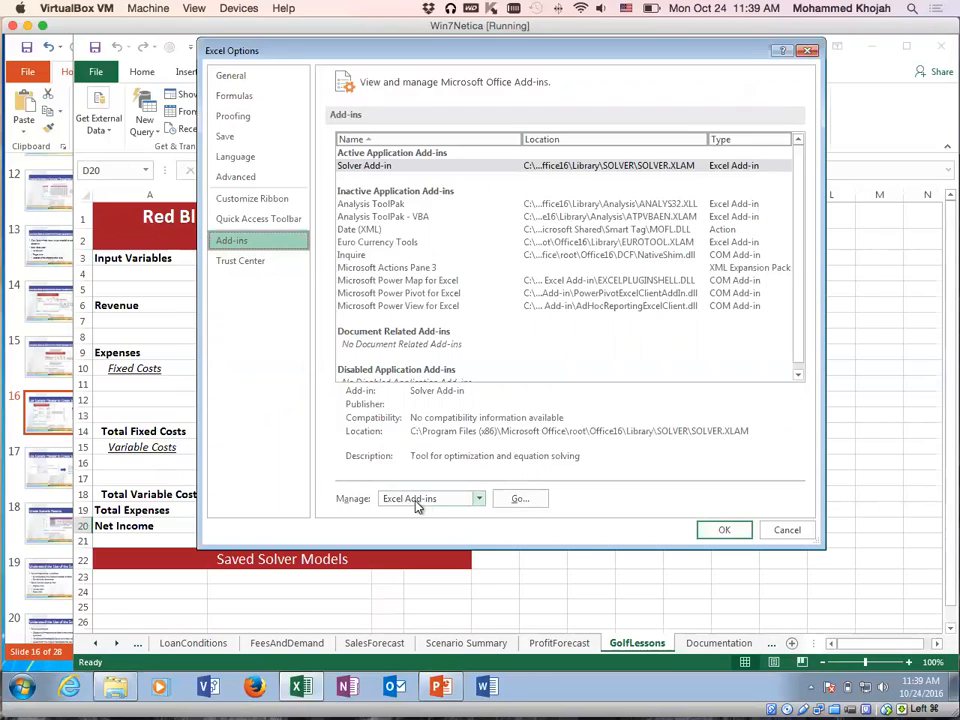
pyautogui.click(516, 499)
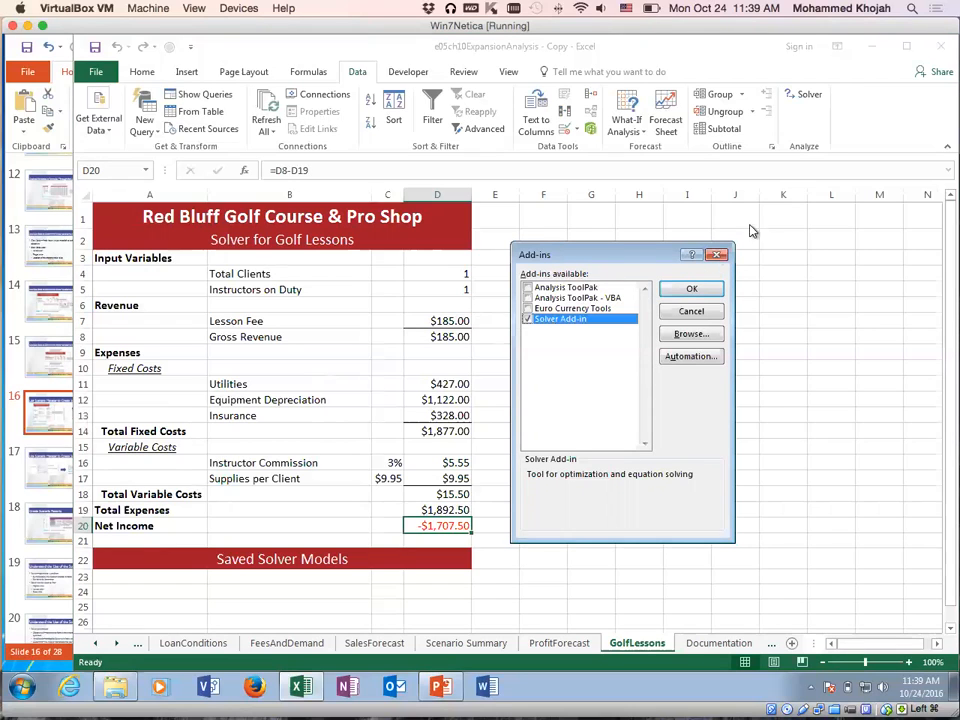
pyautogui.moveTo(634, 253); pyautogui.dragTo(720, 70)
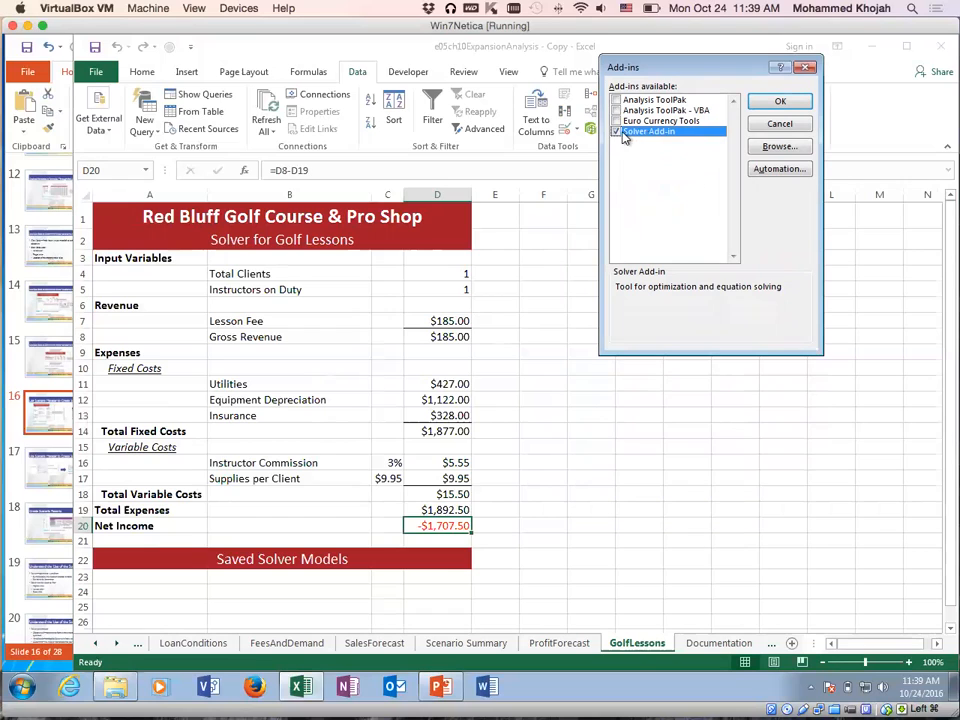
pyautogui.click(780, 101)
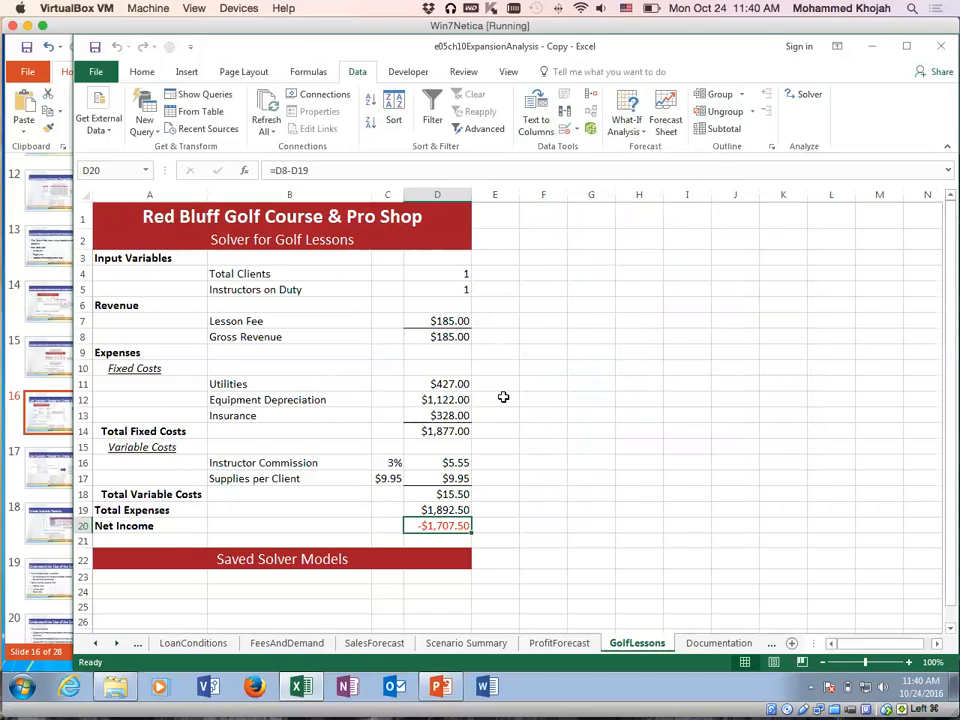
# Inspect the GolfLessons cells for instructors, lesson fee, gross revenue, insurance, total fixed costs, total expenses and net income
pyautogui.click(437, 415)
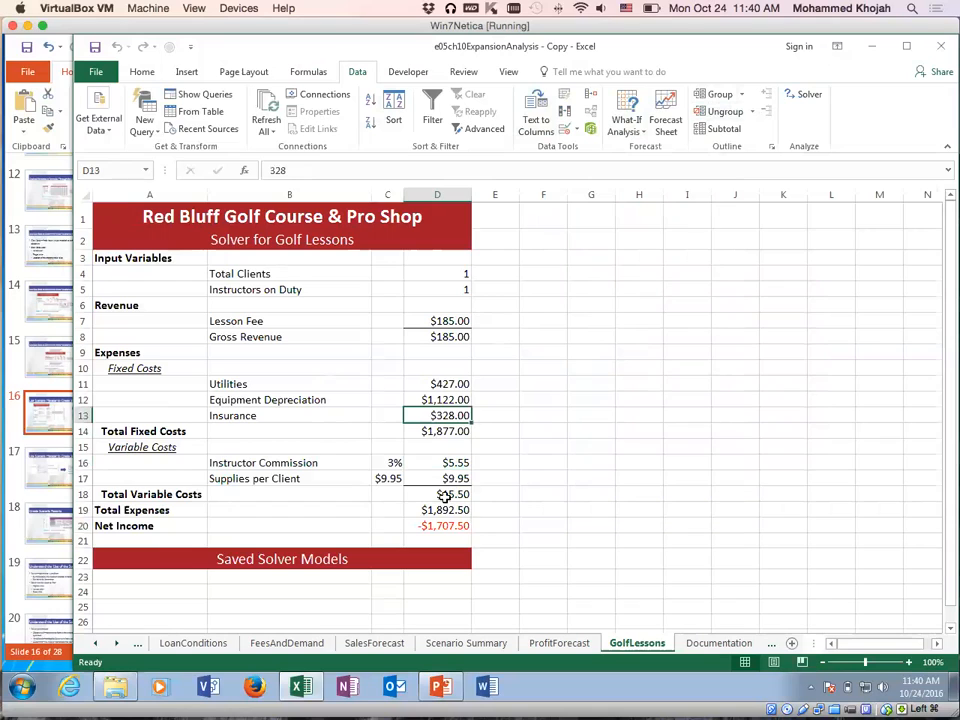
pyautogui.click(440, 287)
pyautogui.click(440, 322)
pyautogui.click(442, 337)
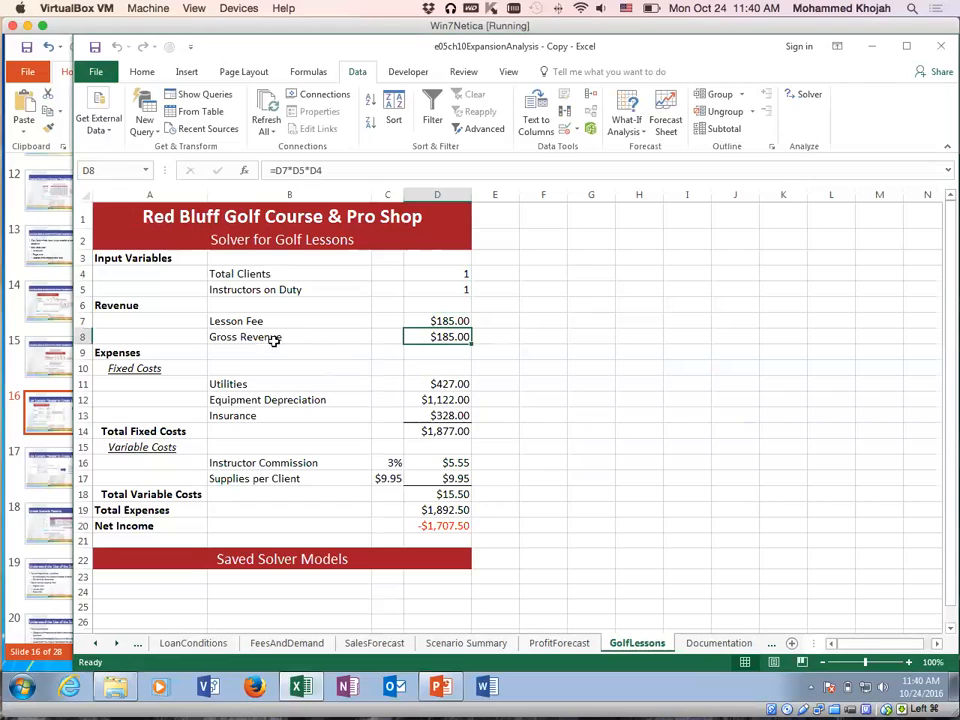
pyautogui.click(437, 431)
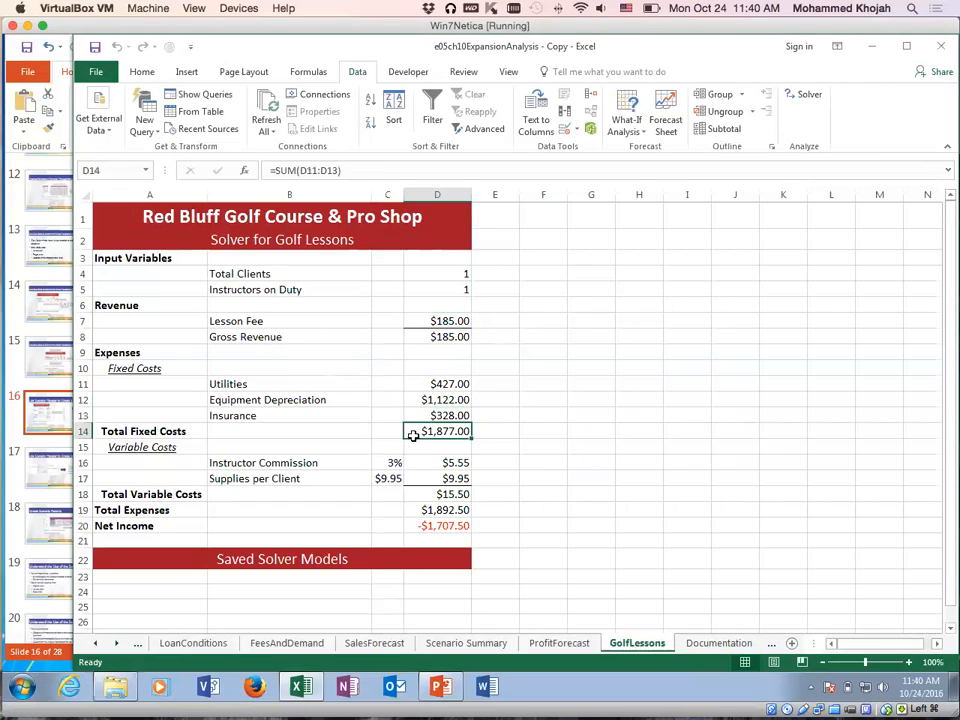
pyautogui.click(441, 509)
pyautogui.click(450, 525)
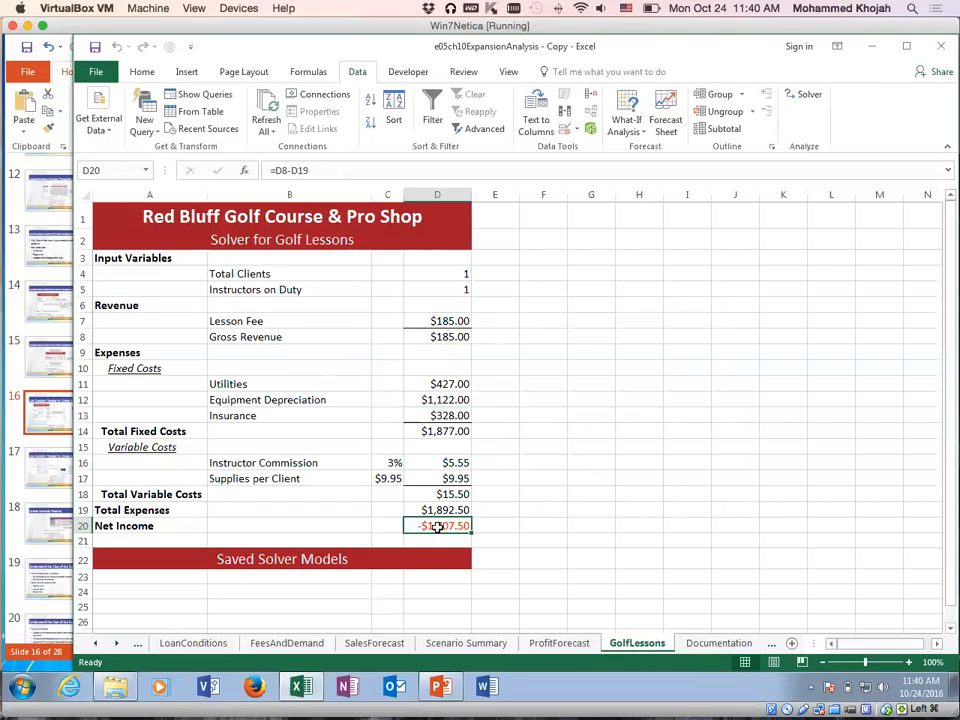
# Start Solver for the GolfLessons model and set the objective to maximize Net Income in cell D20
pyautogui.click(808, 96)
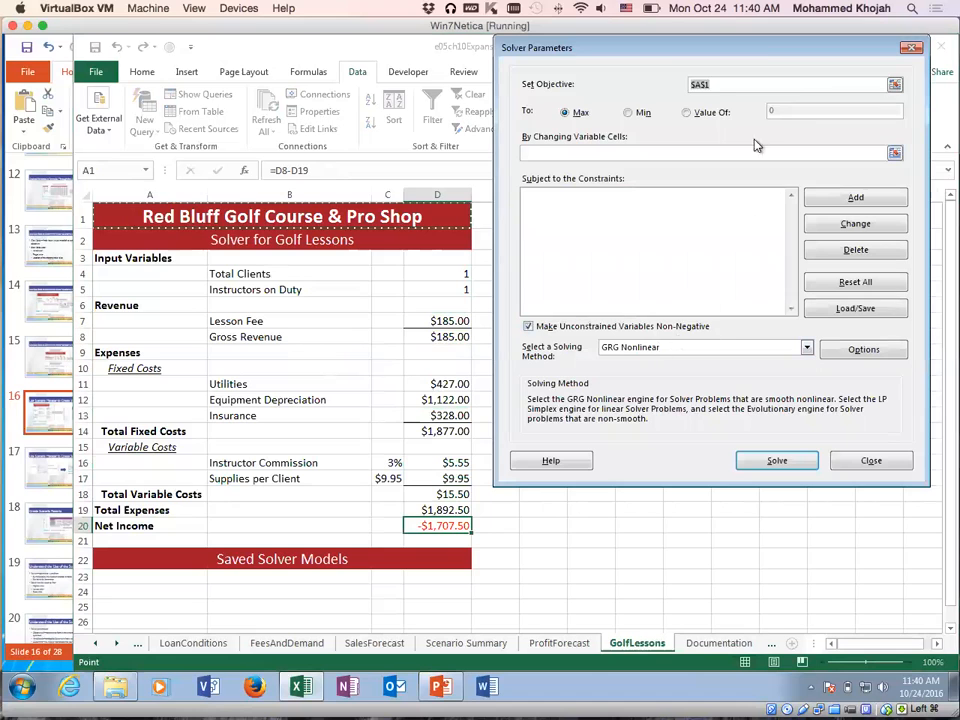
pyautogui.moveTo(770, 52); pyautogui.dragTo(753, 199)
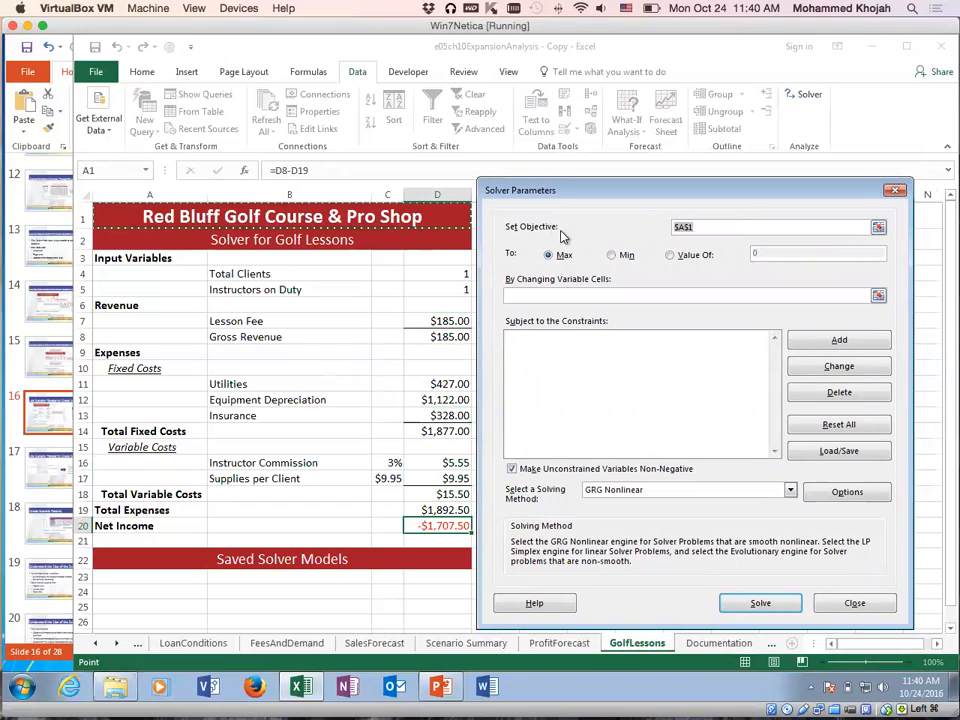
pyautogui.moveTo(707, 229); pyautogui.dragTo(653, 236)
pyautogui.click(440, 525)
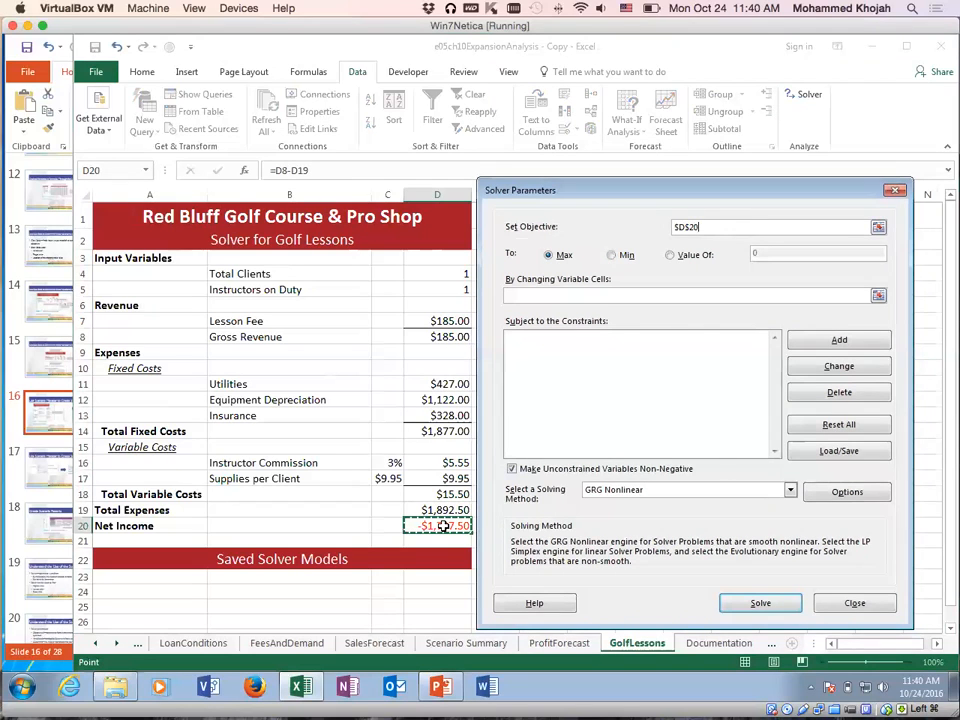
pyautogui.moveTo(716, 226); pyautogui.dragTo(603, 234)
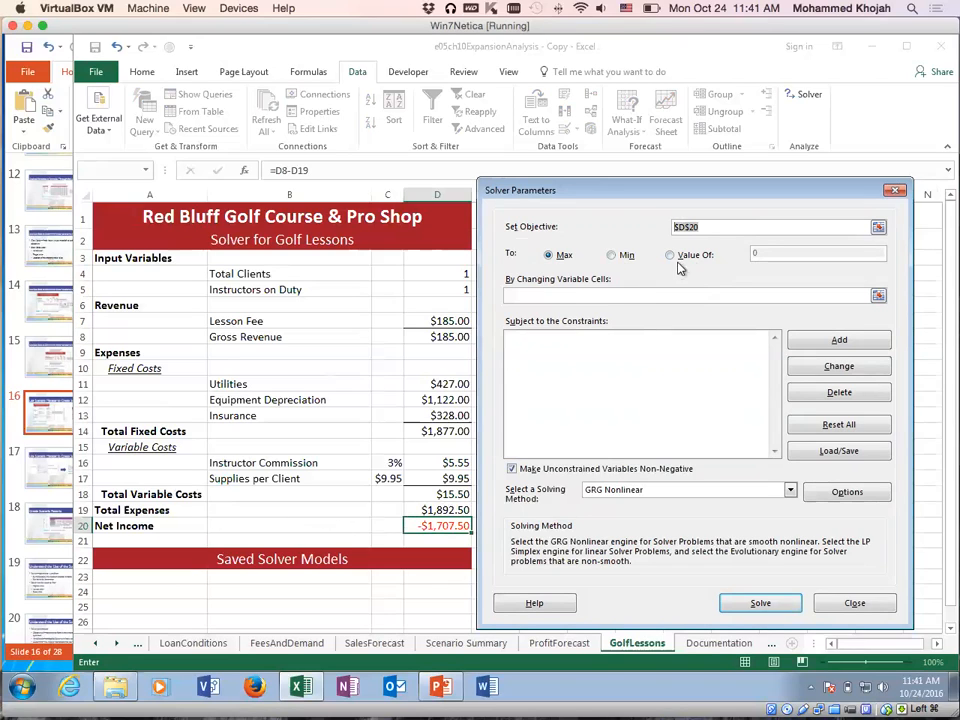
# Set Total Clients and Instructors on Duty, D4:D5, as the Solver's changing variable cells
pyautogui.click(613, 295)
pyautogui.click(434, 275)
pyautogui.moveTo(434, 275); pyautogui.dragTo(436, 288)
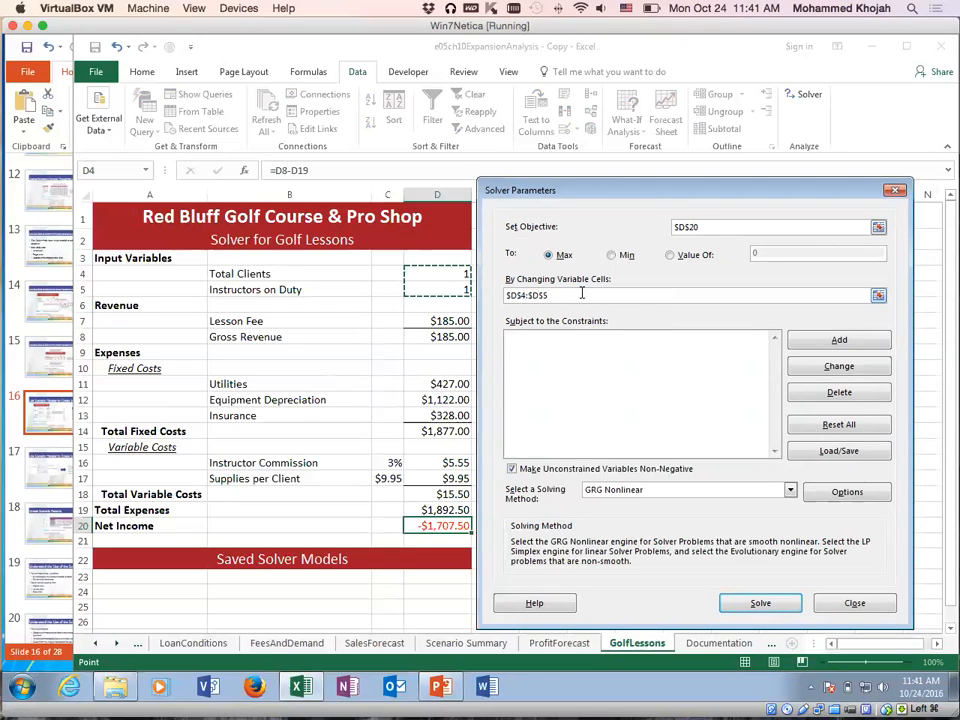
pyautogui.click(713, 225)
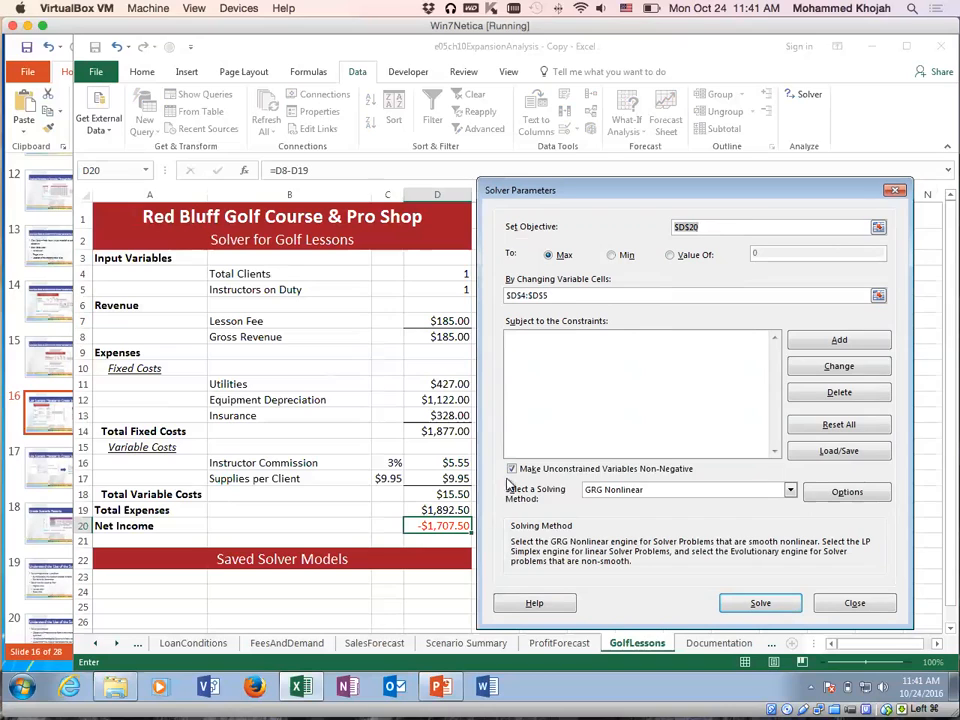
pyautogui.moveTo(570, 295); pyautogui.dragTo(495, 293)
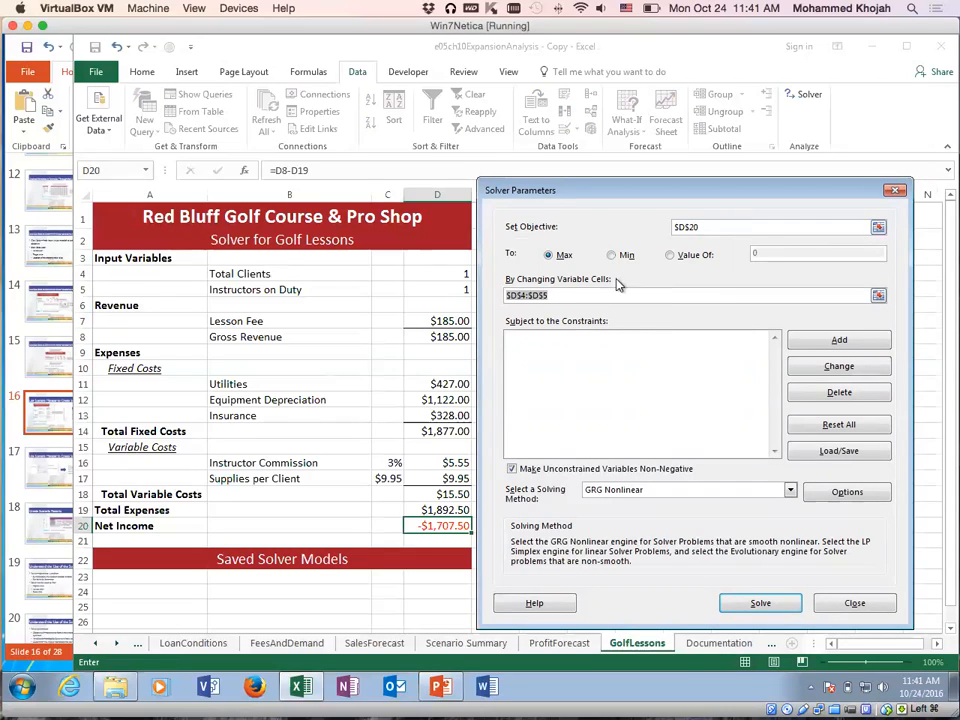
pyautogui.click(593, 384)
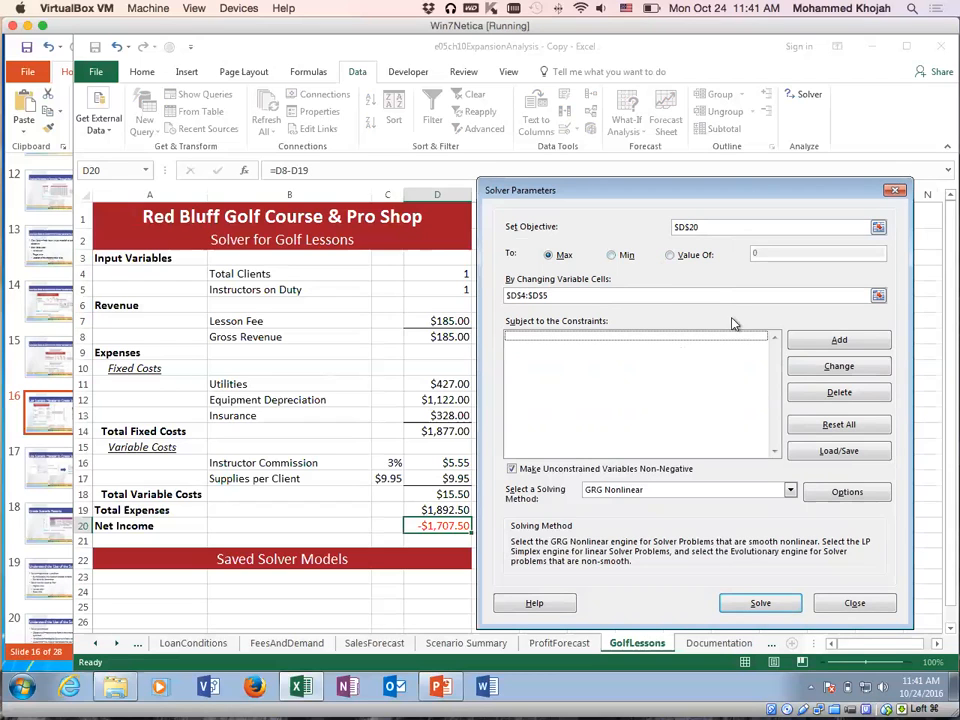
pyautogui.moveTo(632, 197); pyautogui.dragTo(647, 189)
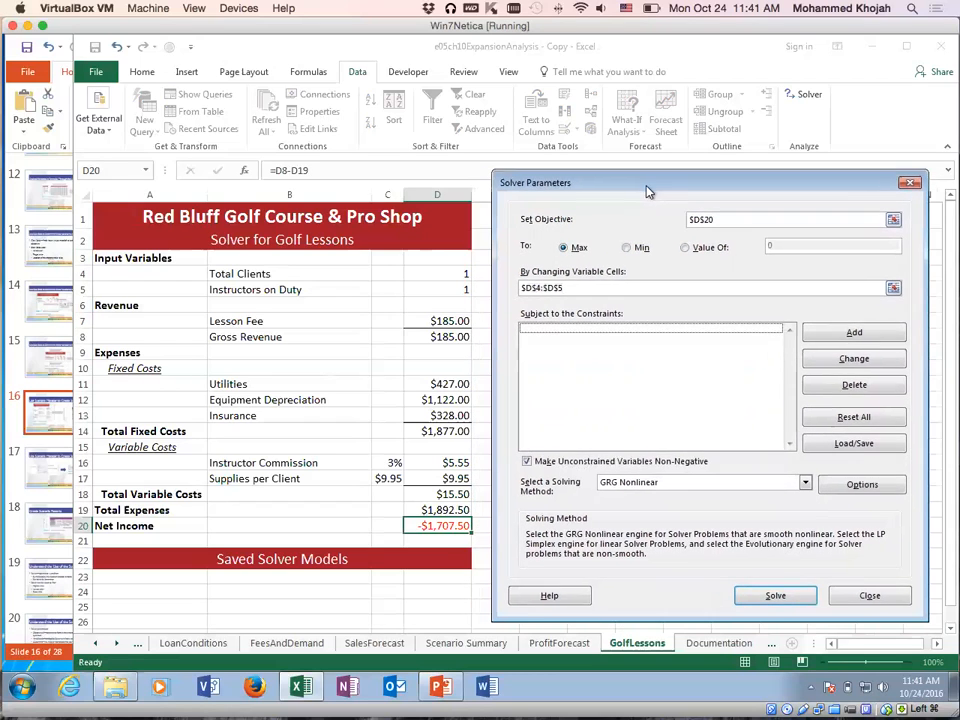
# Add a Solver constraint limiting Instructors on Duty in D5 to <= 4
pyautogui.click(854, 331)
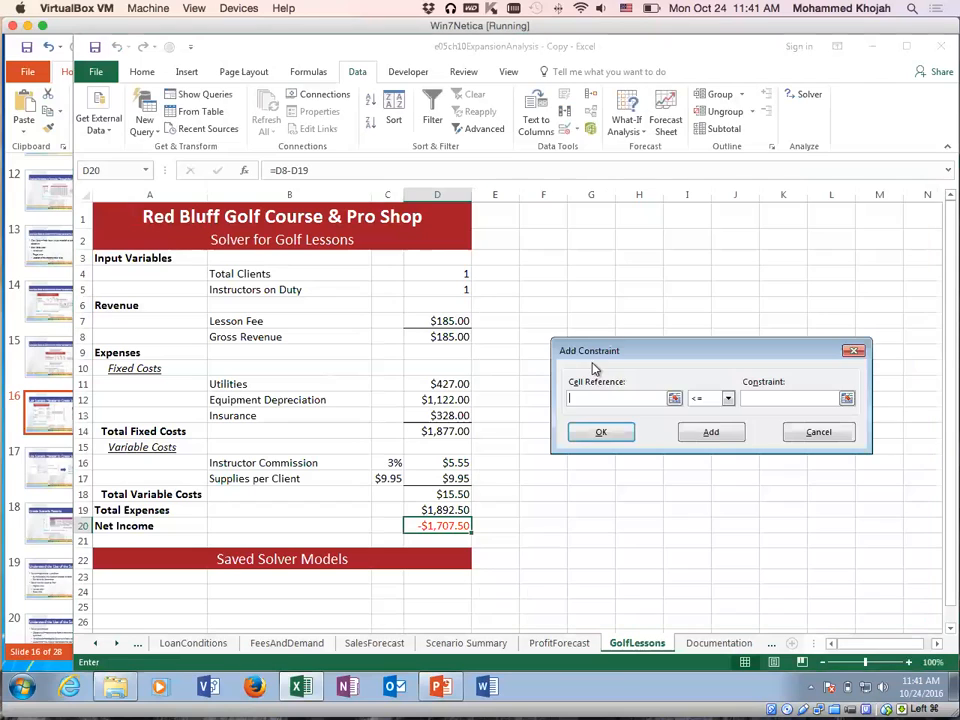
pyautogui.click(802, 432)
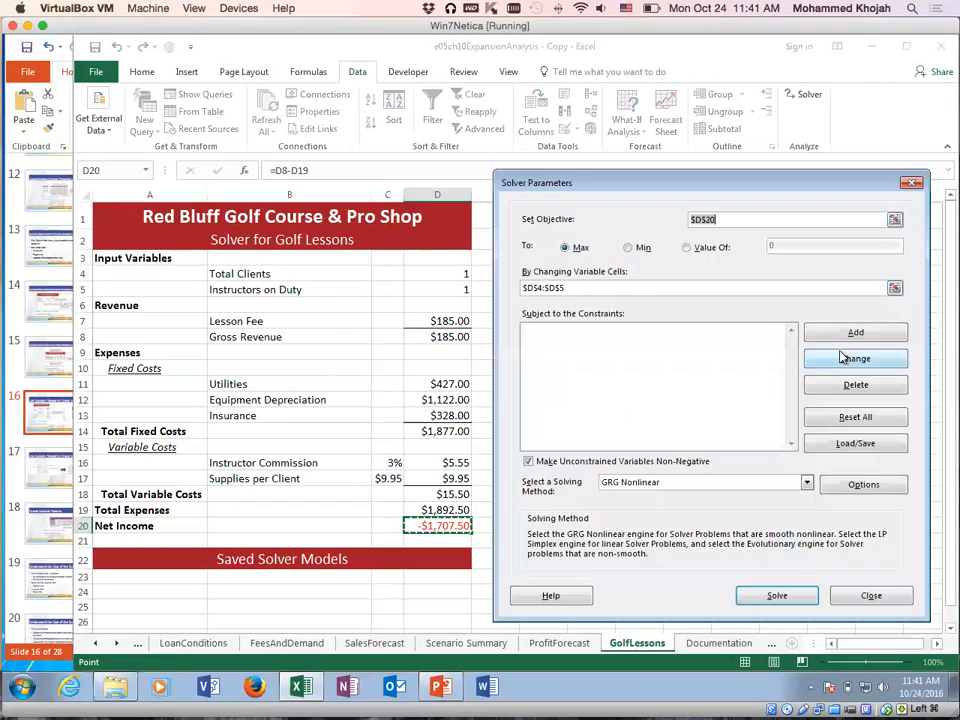
pyautogui.click(808, 336)
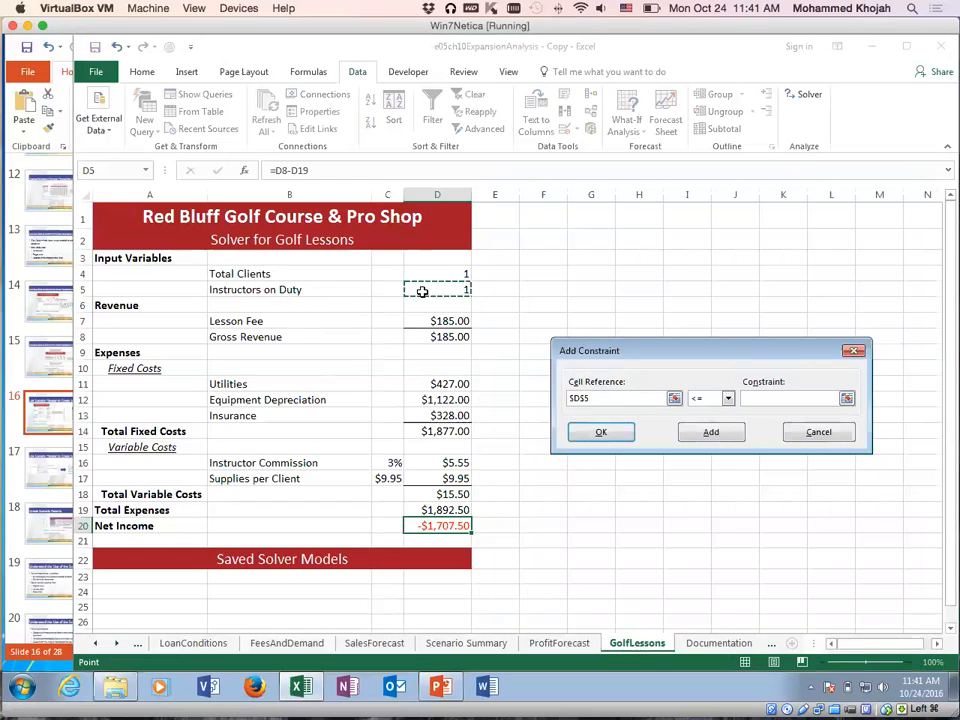
pyautogui.click(768, 398)
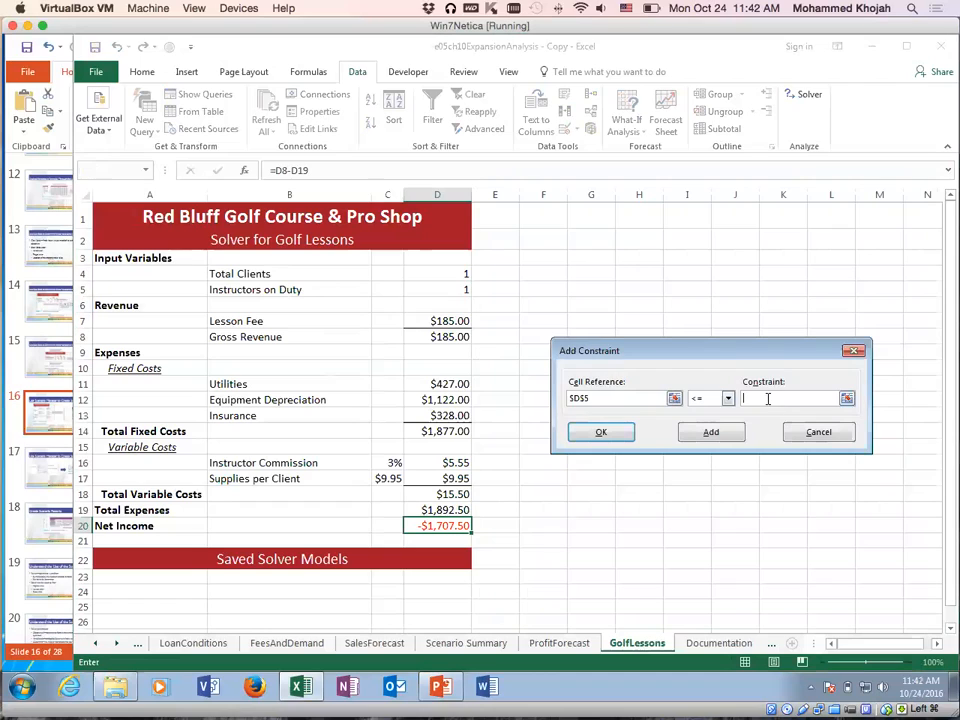
pyautogui.write('4')
pyautogui.moveTo(707, 346); pyautogui.dragTo(682, 317)
pyautogui.click(685, 403)
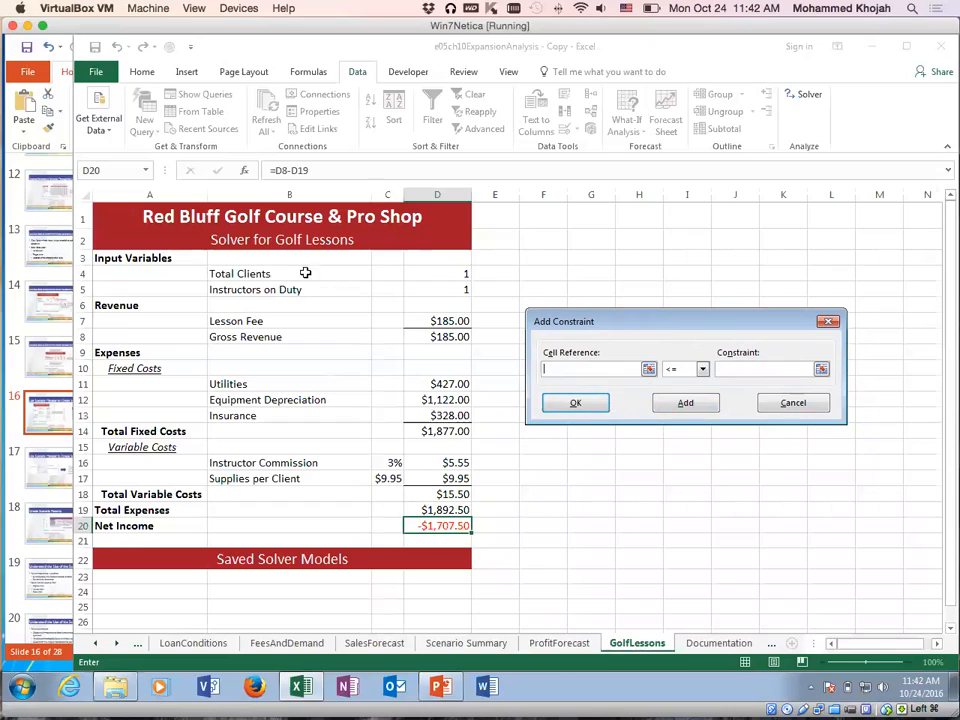
# Add a Solver constraint limiting Total Clients in D4 to <= 14
pyautogui.click(419, 275)
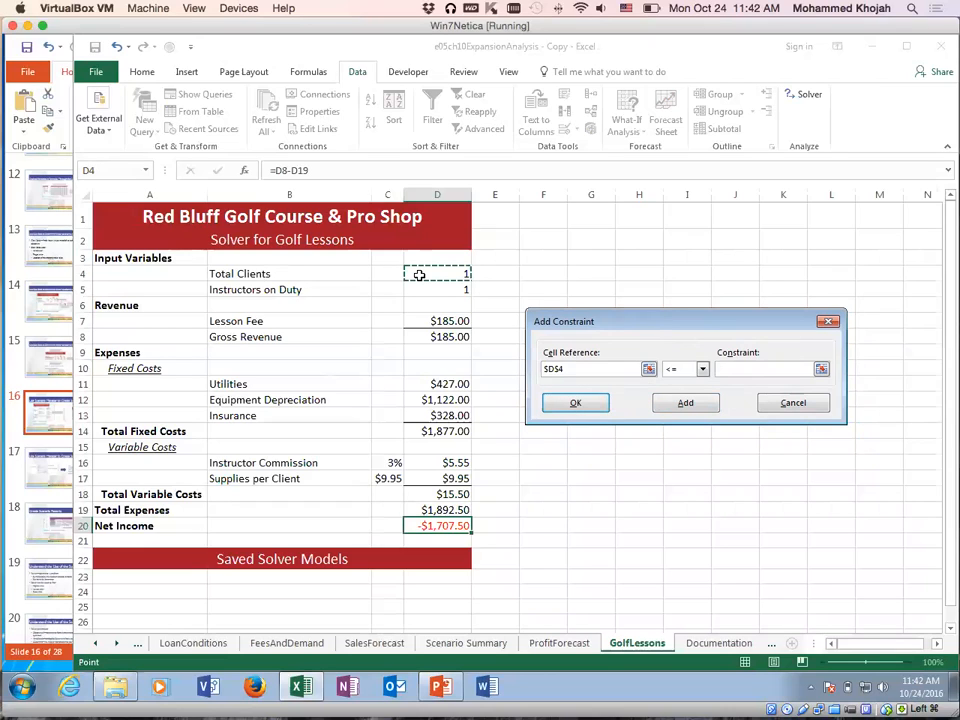
pyautogui.moveTo(589, 367); pyautogui.dragTo(518, 365)
pyautogui.press('BackSpace')
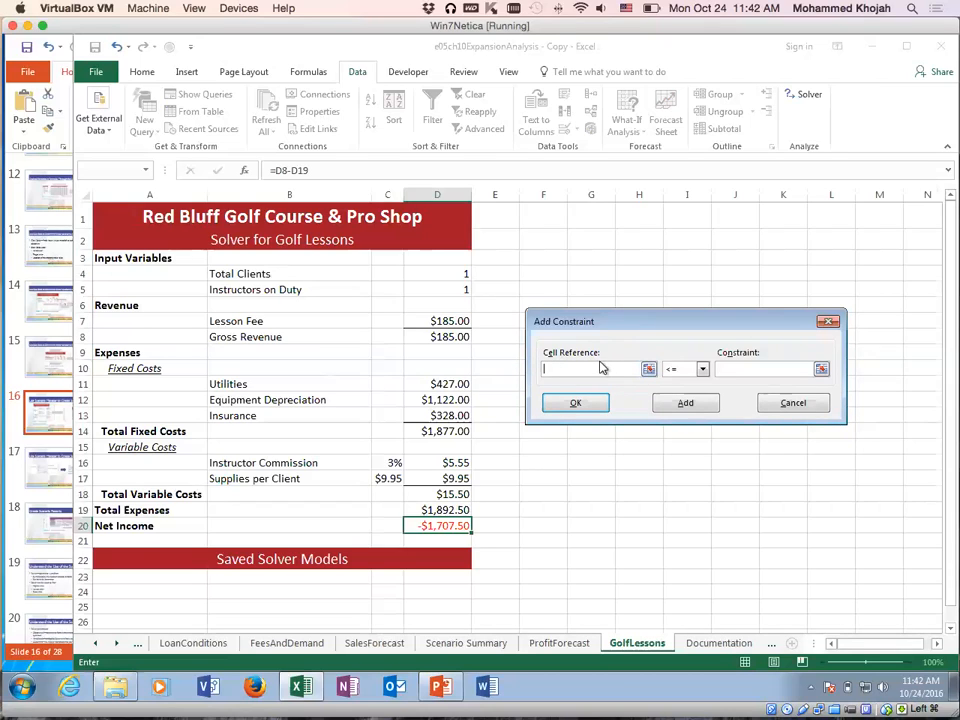
pyautogui.click(434, 274)
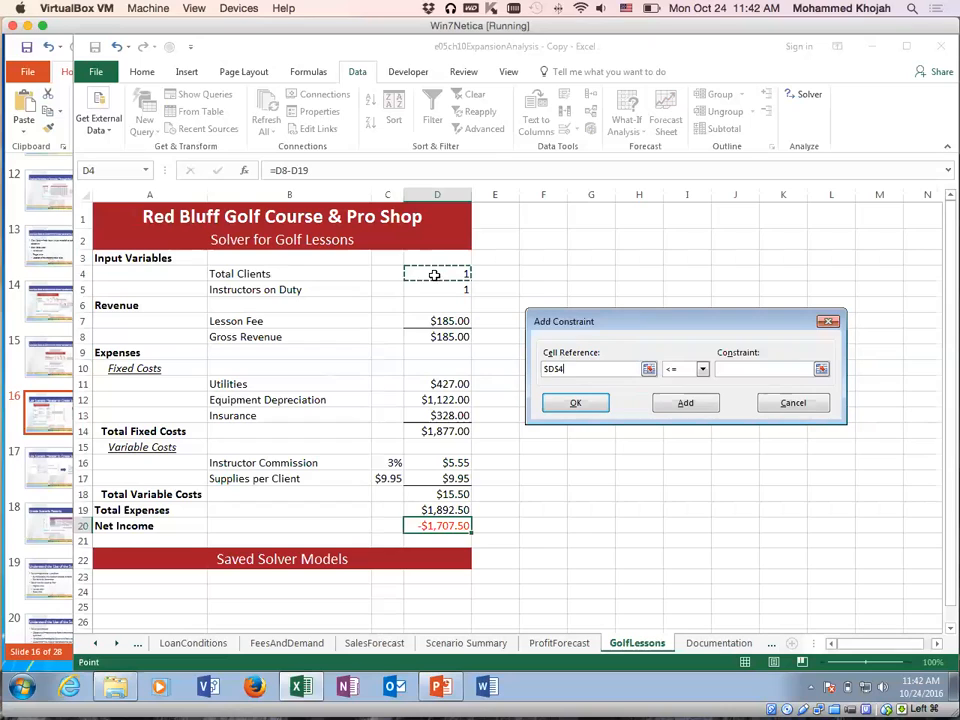
pyautogui.click(742, 368)
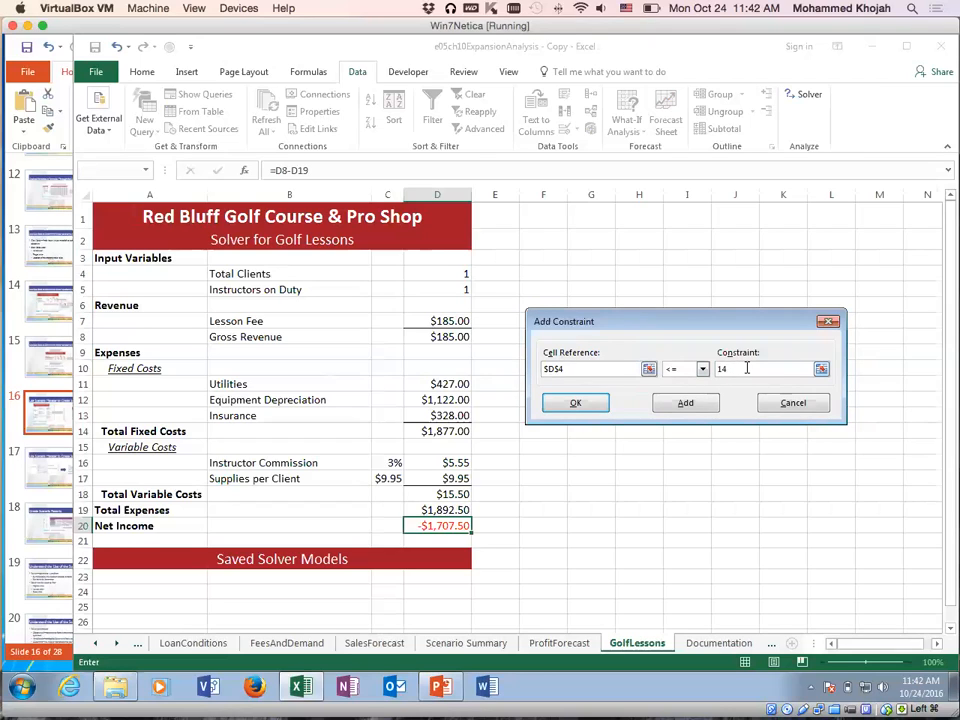
pyautogui.click(685, 402)
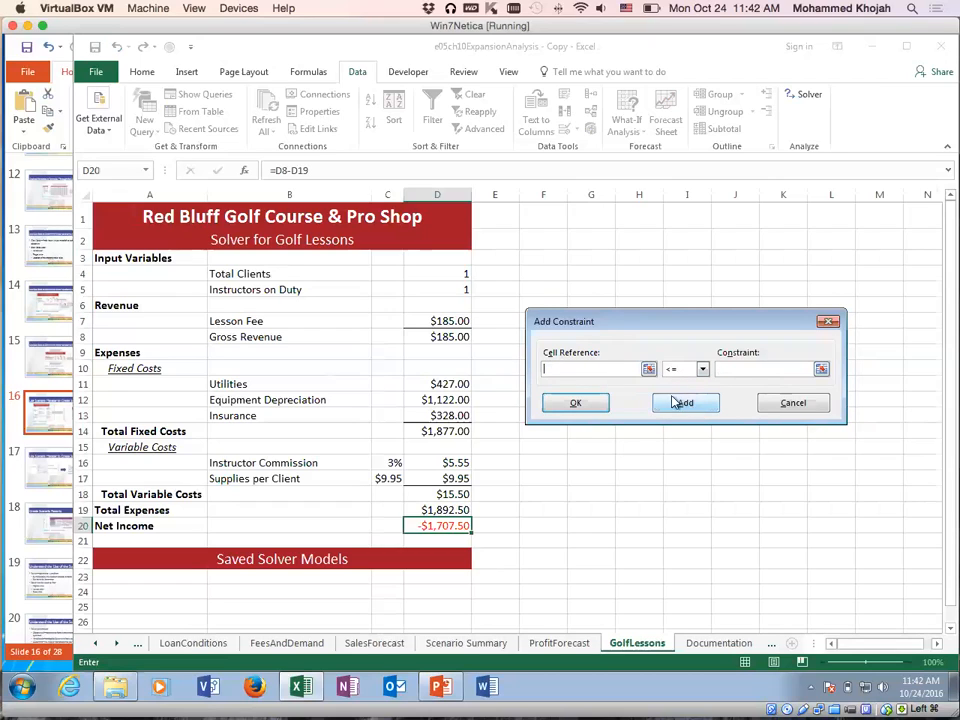
# Add a Solver constraint requiring Total Clients in D4 to be >= 7
pyautogui.click(437, 274)
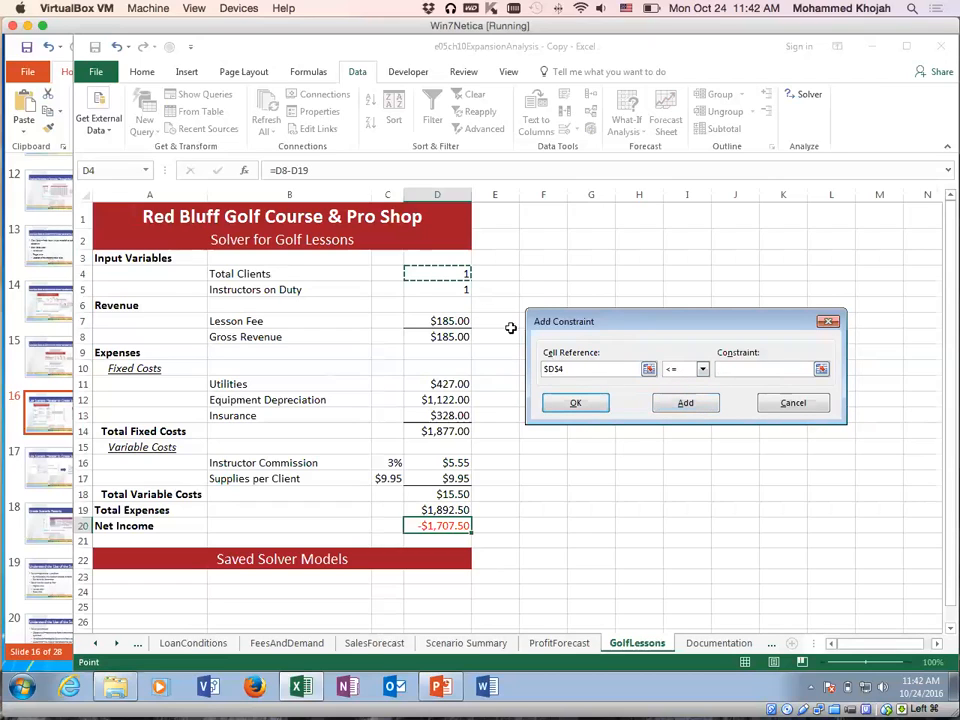
pyautogui.click(702, 370)
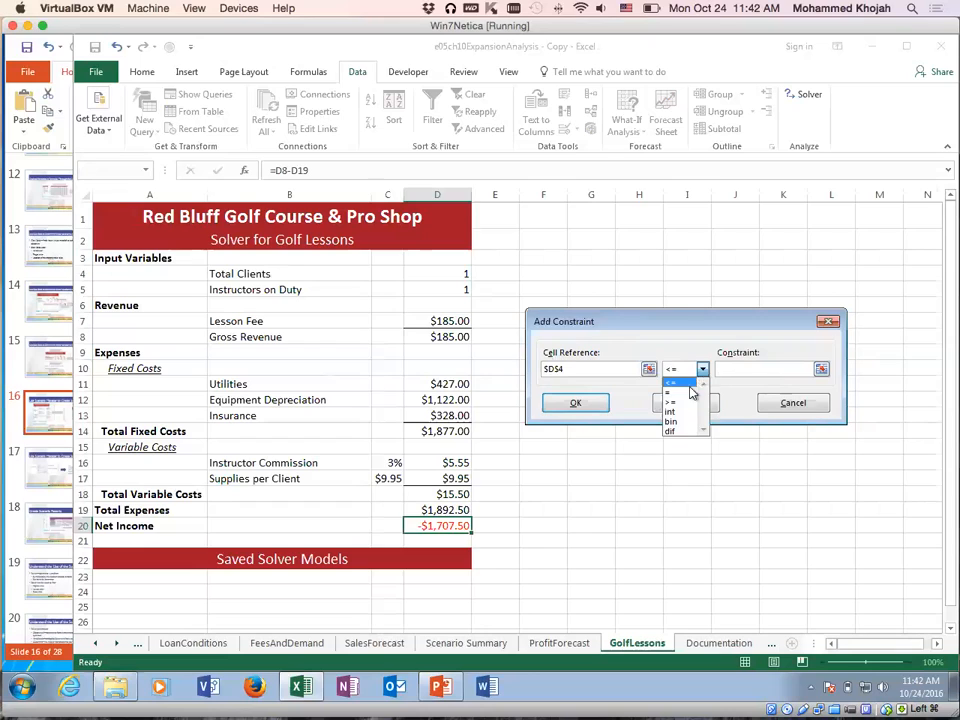
pyautogui.click(675, 402)
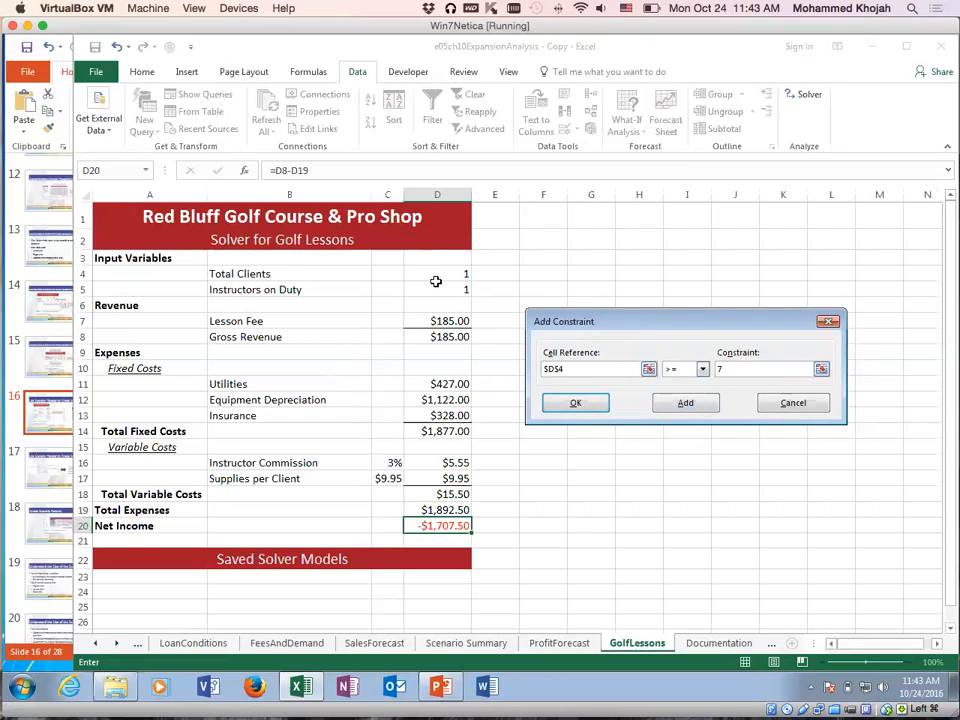
pyautogui.click(684, 404)
# Add a Solver constraint restricting Instructors on Duty in D5 to integer values
pyautogui.click(427, 289)
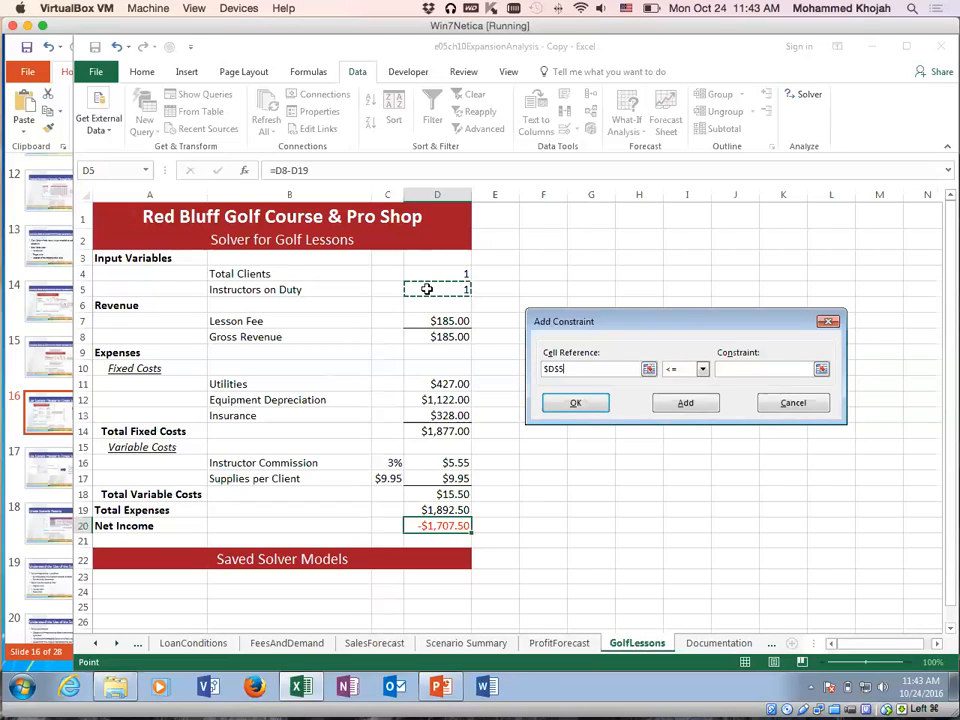
pyautogui.click(703, 369)
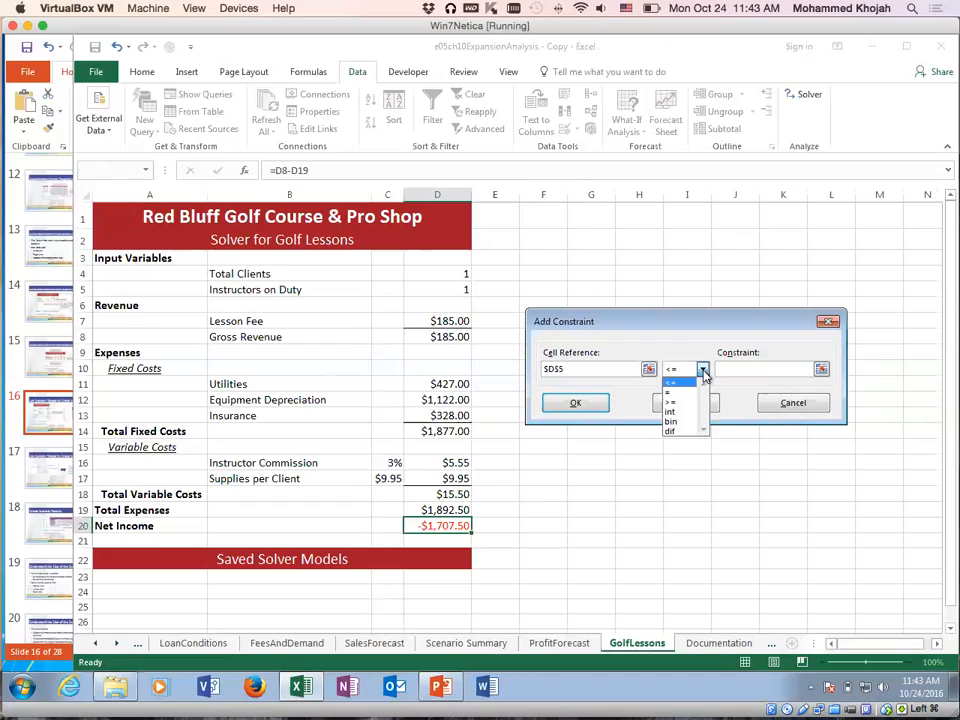
pyautogui.click(682, 418)
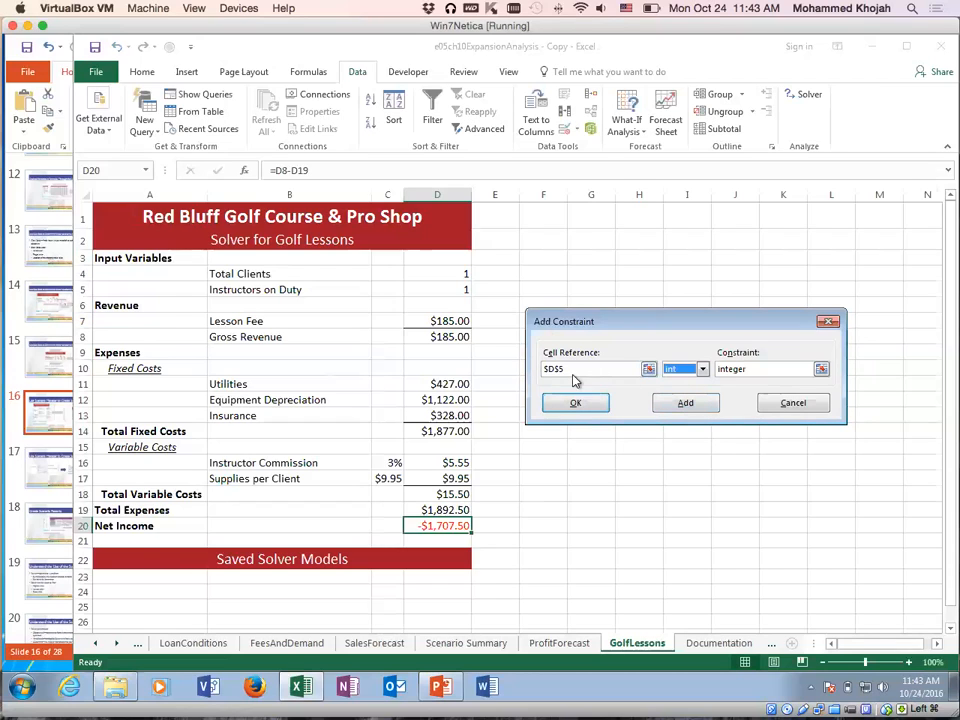
pyautogui.click(683, 403)
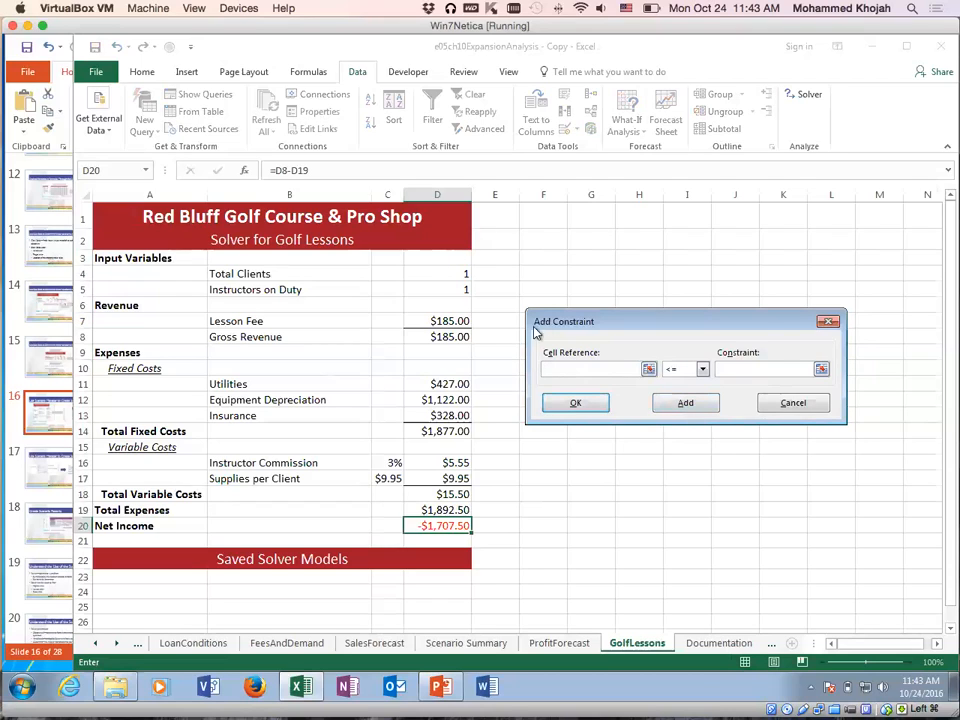
# Add an integer constraint for Total Clients in D4 and return to the Solver parameters
pyautogui.click(426, 273)
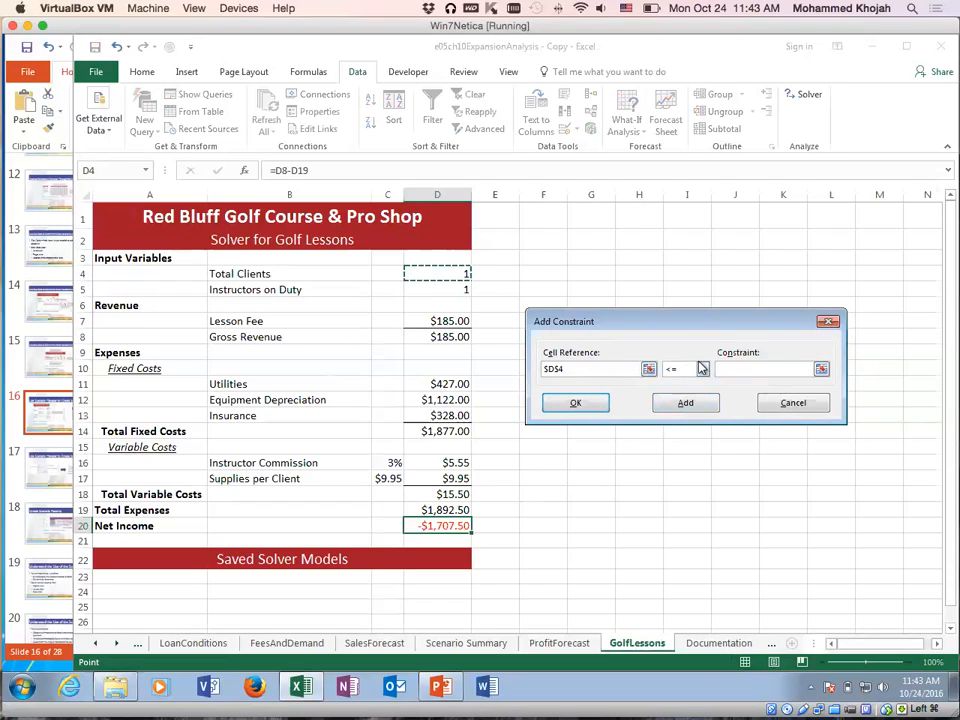
pyautogui.click(703, 369)
pyautogui.click(676, 412)
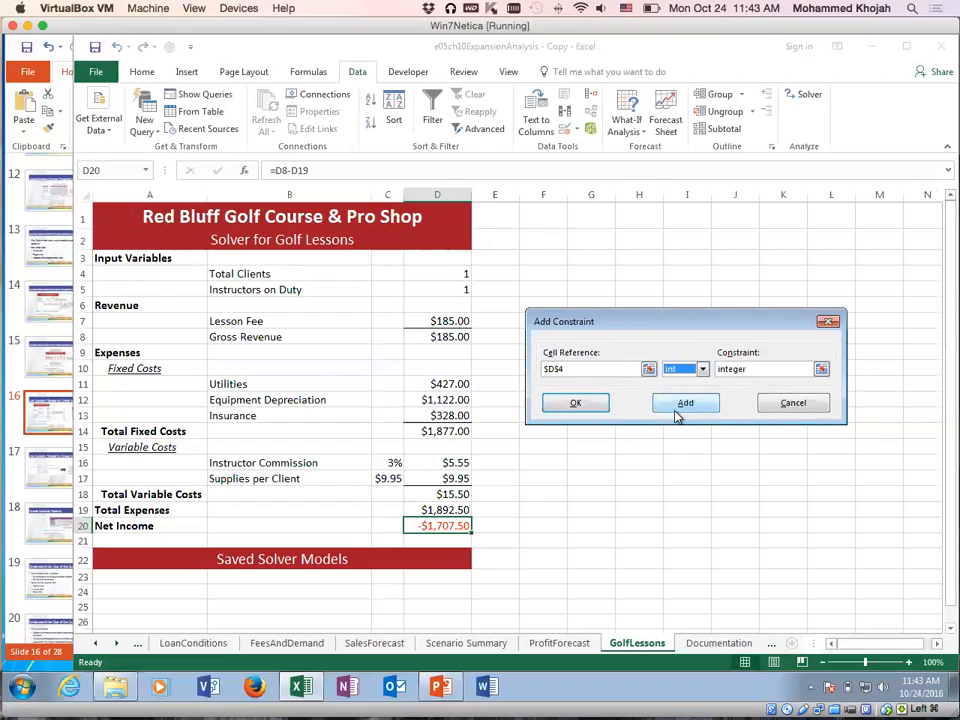
pyautogui.click(574, 412)
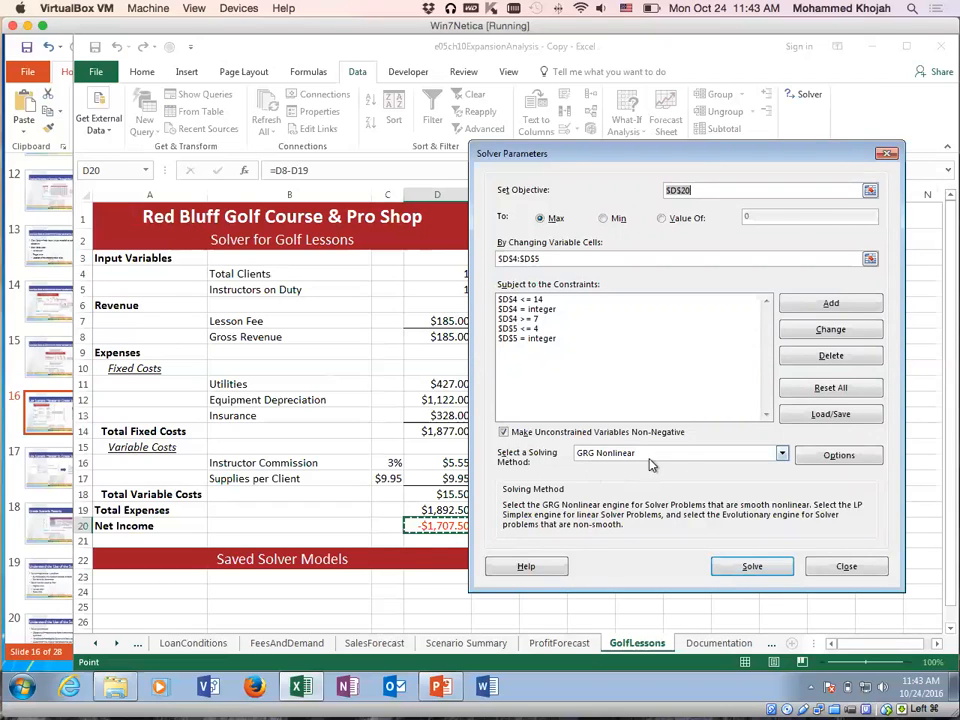
# Solve the model with the GRG Nonlinear method and move the Solver results dialog clear of the worksheet data
pyautogui.click(692, 456)
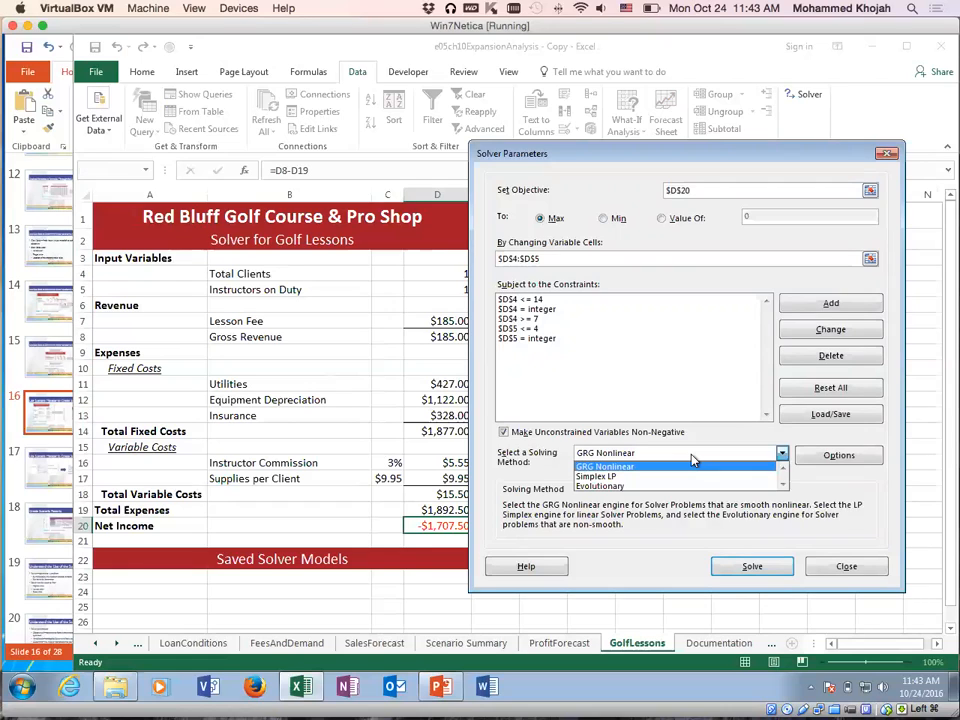
pyautogui.click(642, 467)
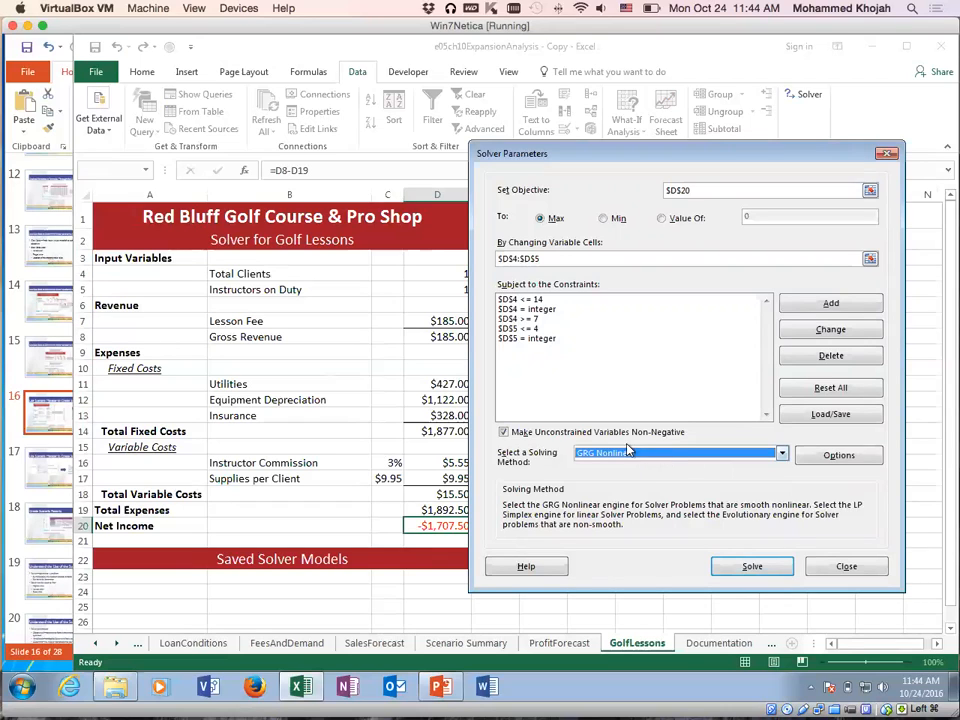
pyautogui.click(668, 456)
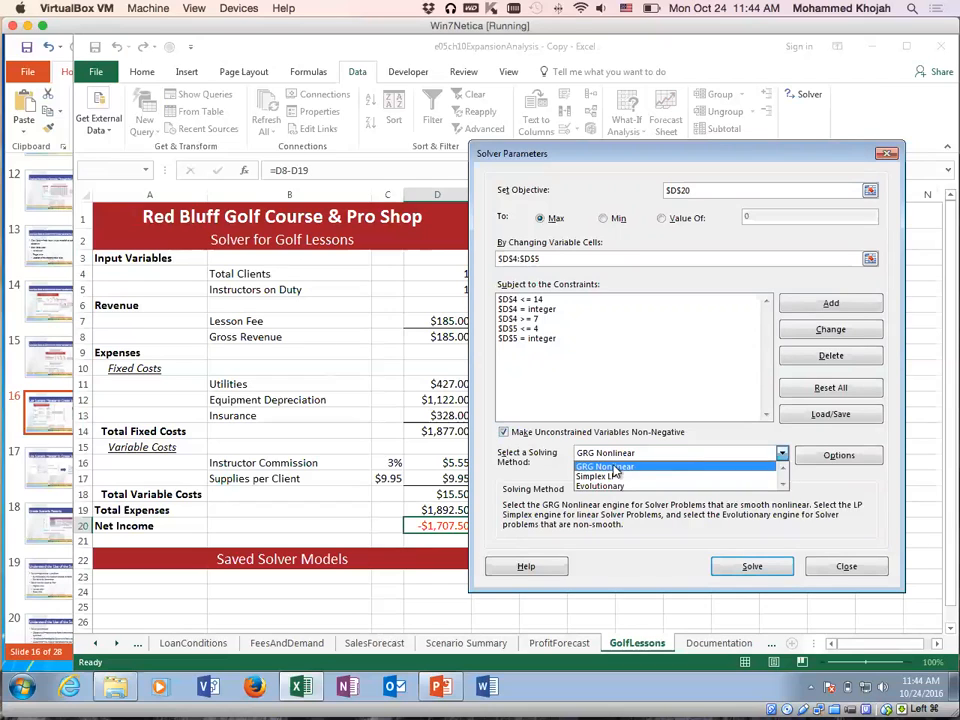
pyautogui.click(612, 463)
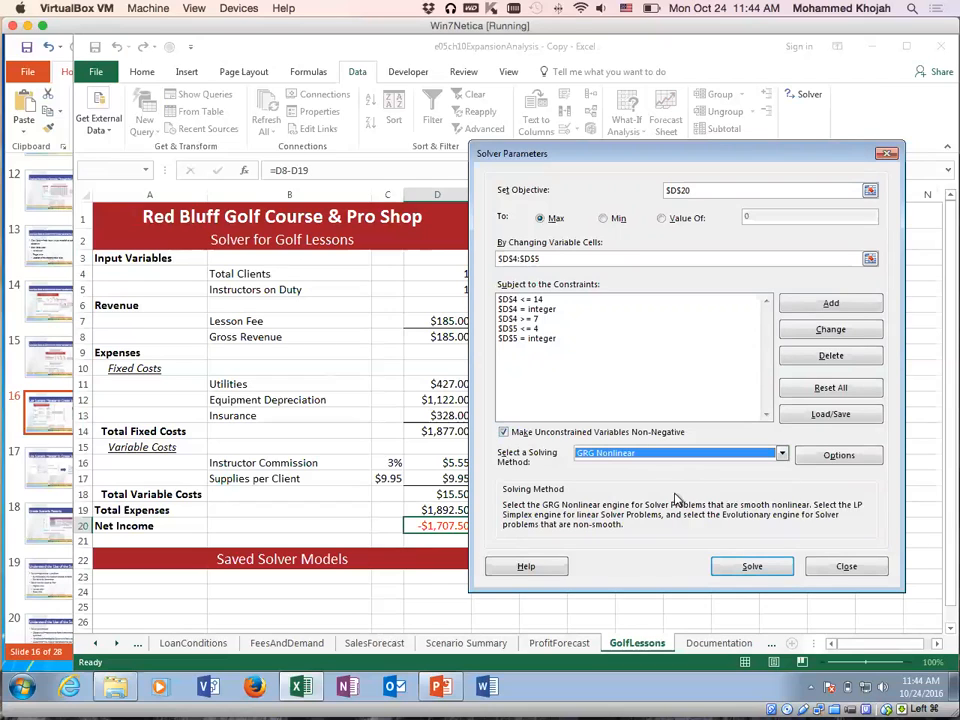
pyautogui.click(750, 566)
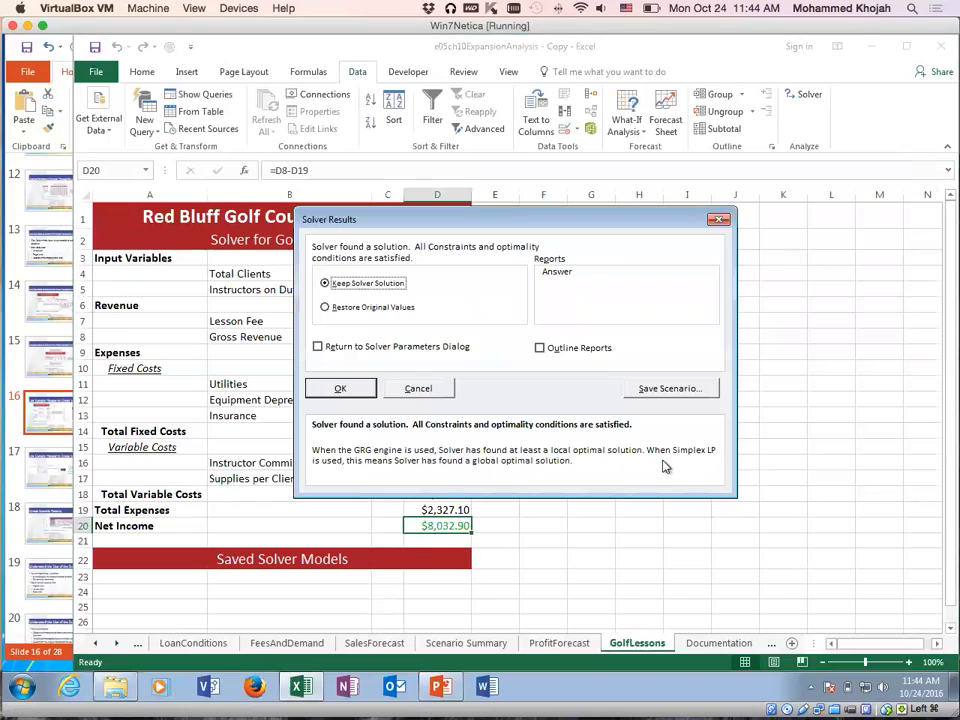
pyautogui.moveTo(414, 223); pyautogui.dragTo(628, 246)
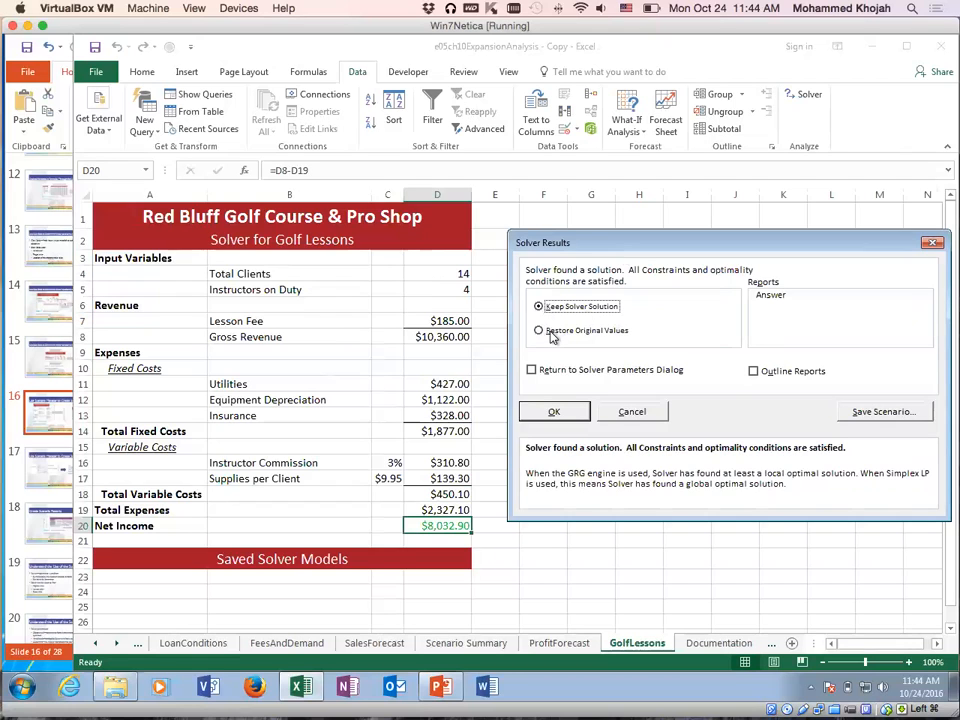
# Keep the Solver solution and generate an Answer report for the GolfLessons model
pyautogui.moveTo(604, 242); pyautogui.dragTo(587, 220)
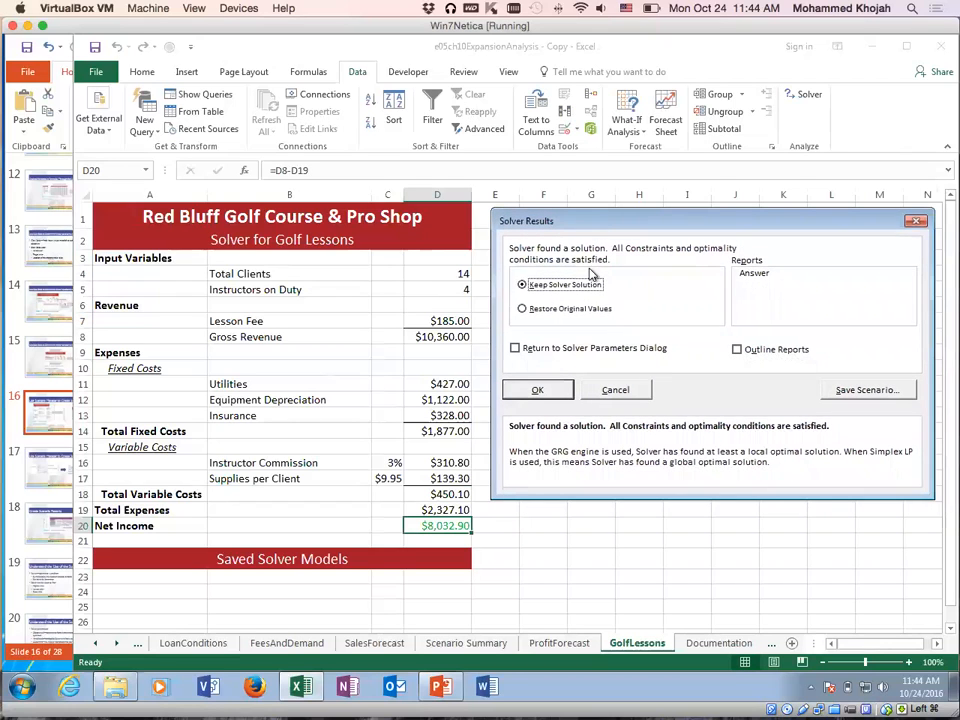
pyautogui.click(754, 275)
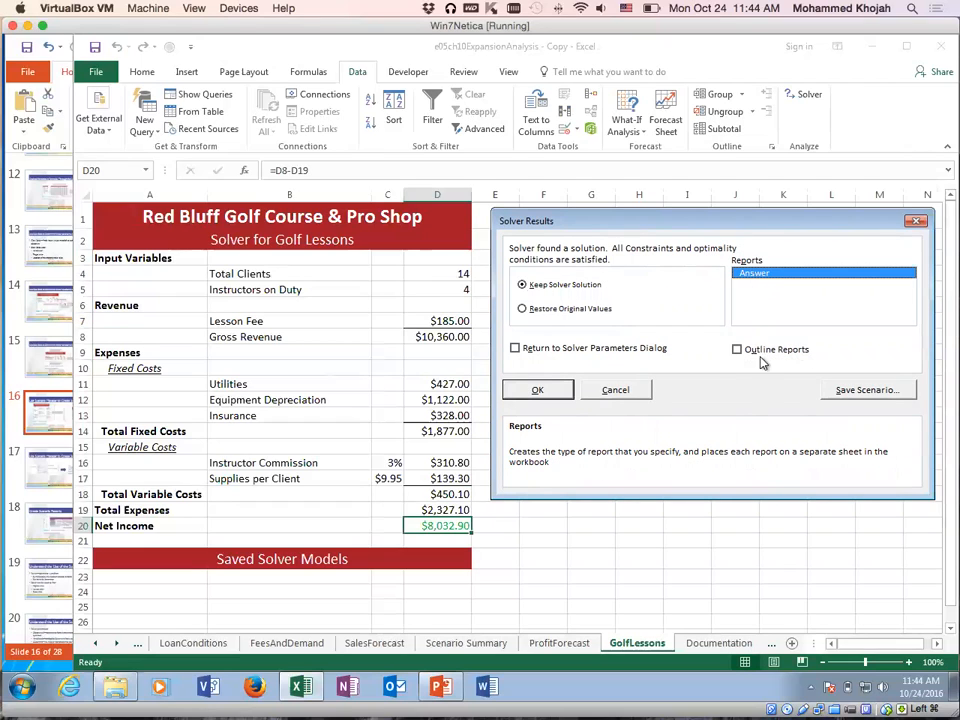
pyautogui.click(542, 389)
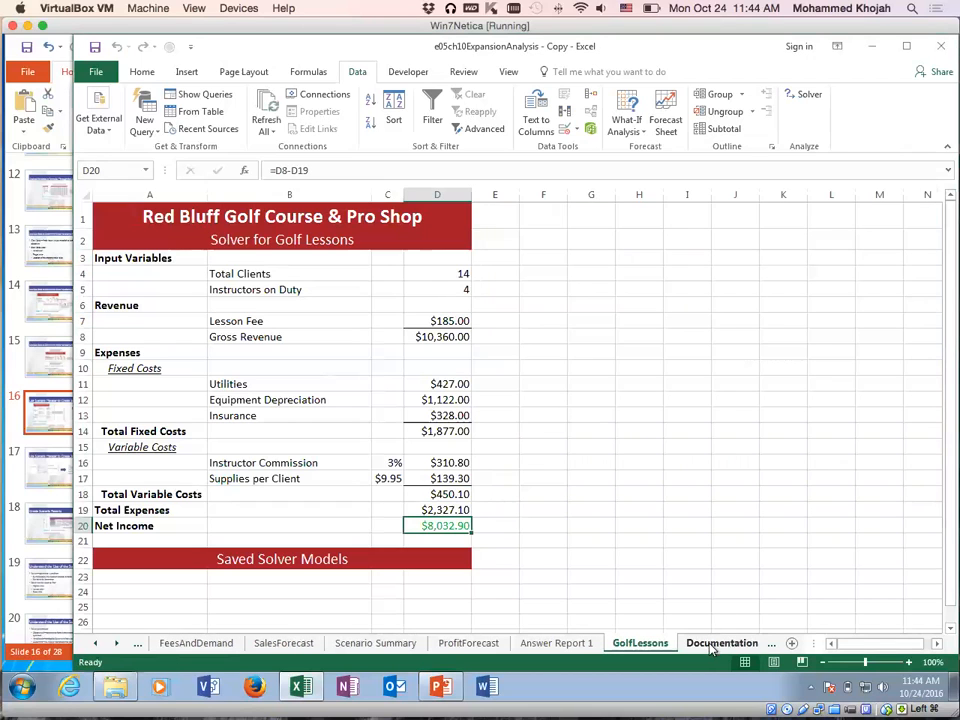
# Review the objective, variable cells and constraints on the Answer Report 1 sheet
pyautogui.click(562, 644)
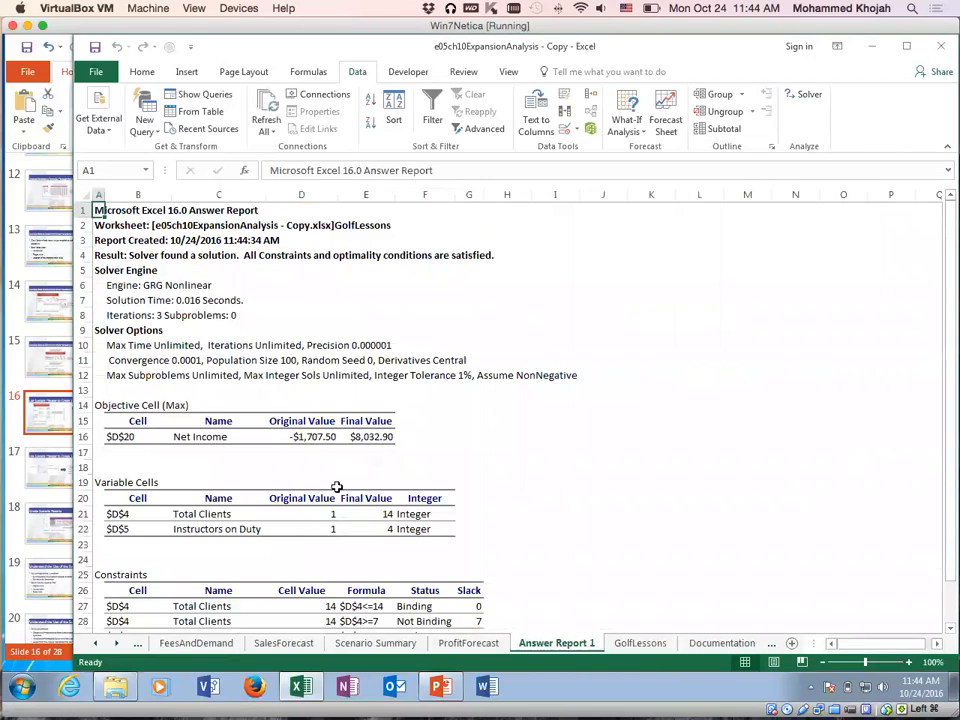
pyautogui.scroll(-3, 407, 452)
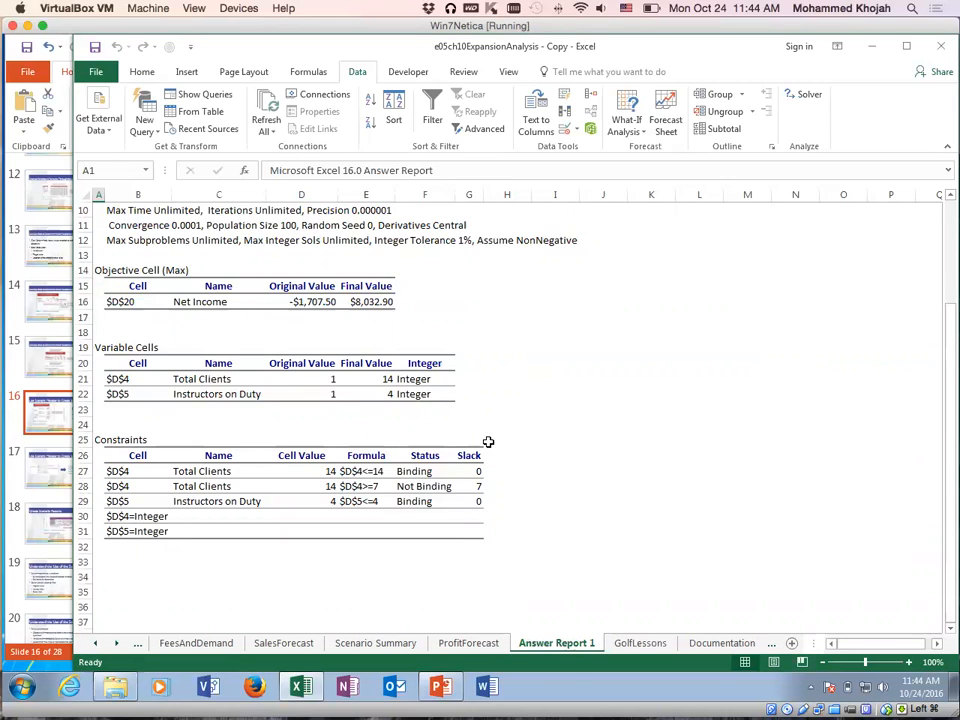
pyautogui.click(458, 643)
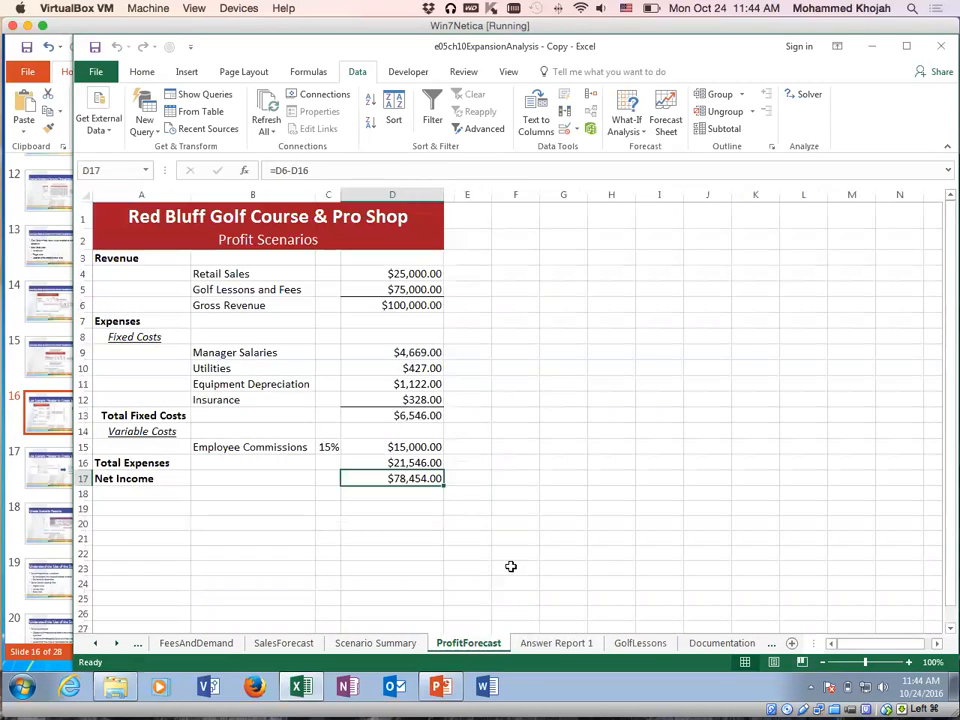
pyautogui.click(575, 643)
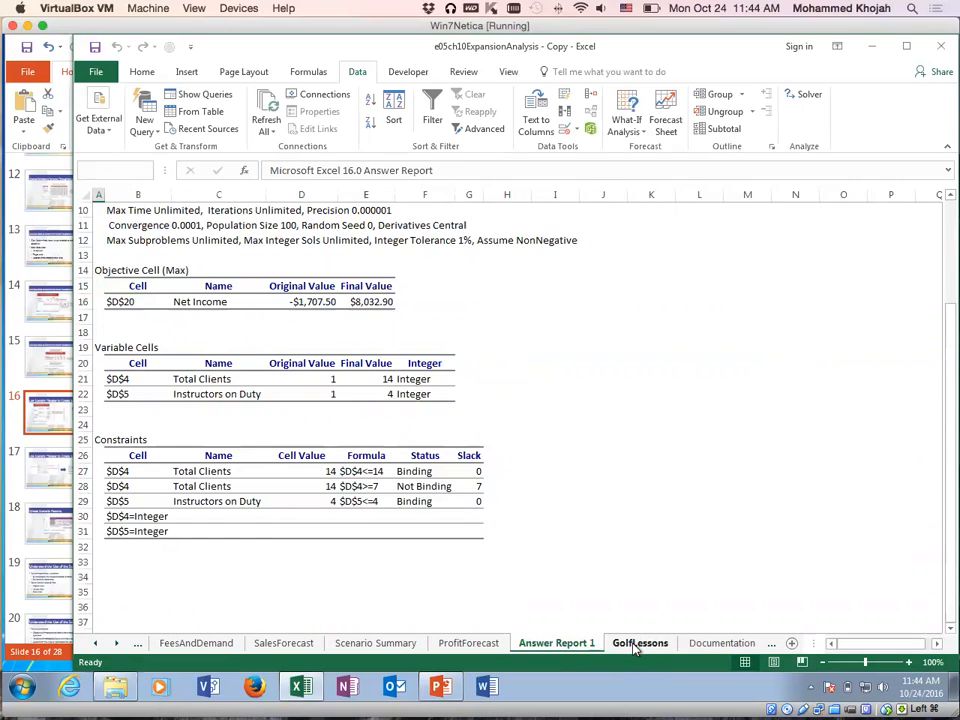
# Return to the GolfLessons sheet and review the saved Solver parameters, closing them without solving
pyautogui.click(636, 645)
pyautogui.click(431, 364)
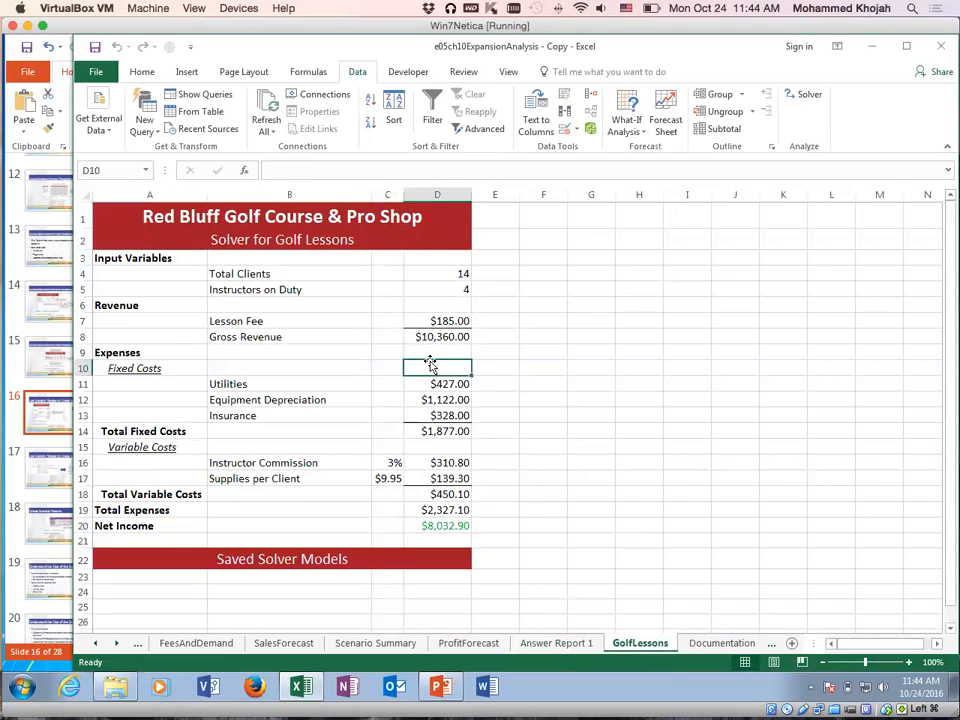
pyautogui.click(810, 94)
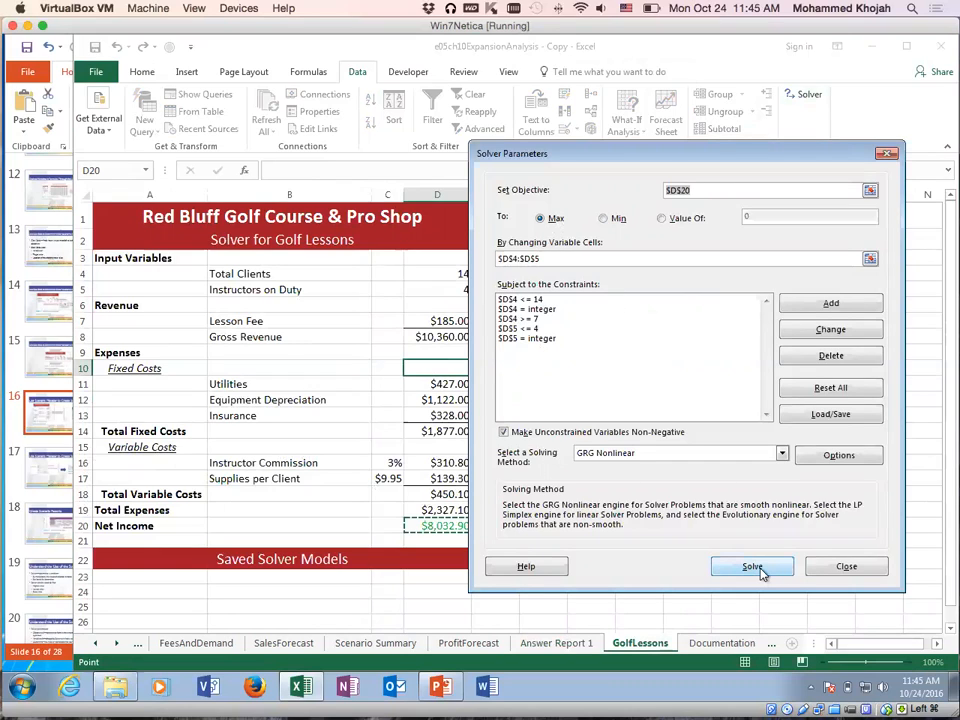
pyautogui.click(848, 570)
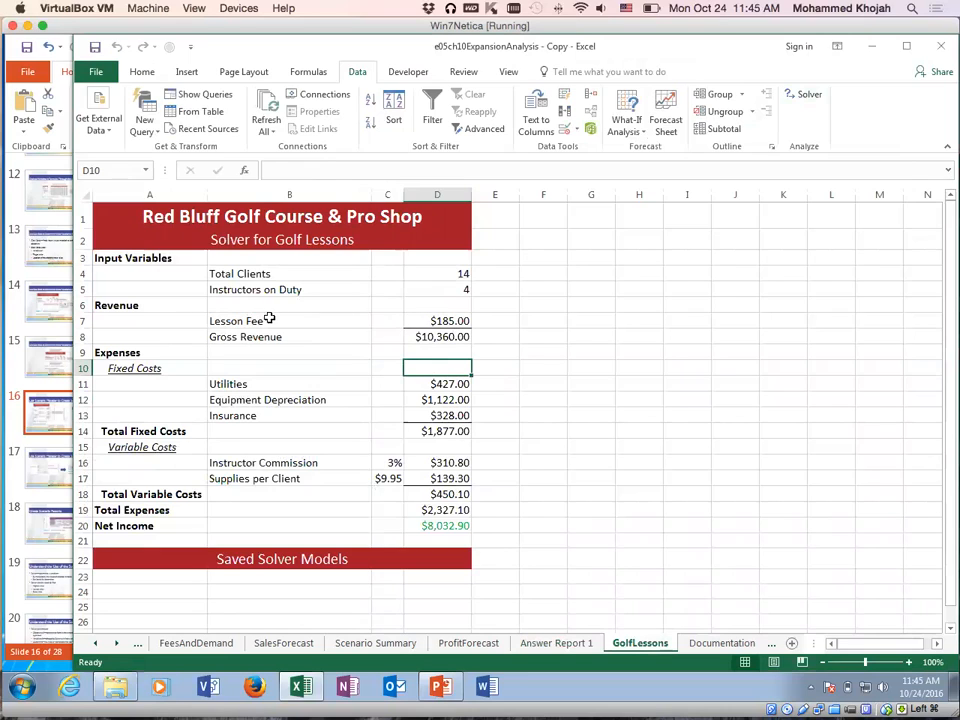
# Set the Lesson Fee in D7 of the GolfLessons sheet to 120
pyautogui.click(428, 321)
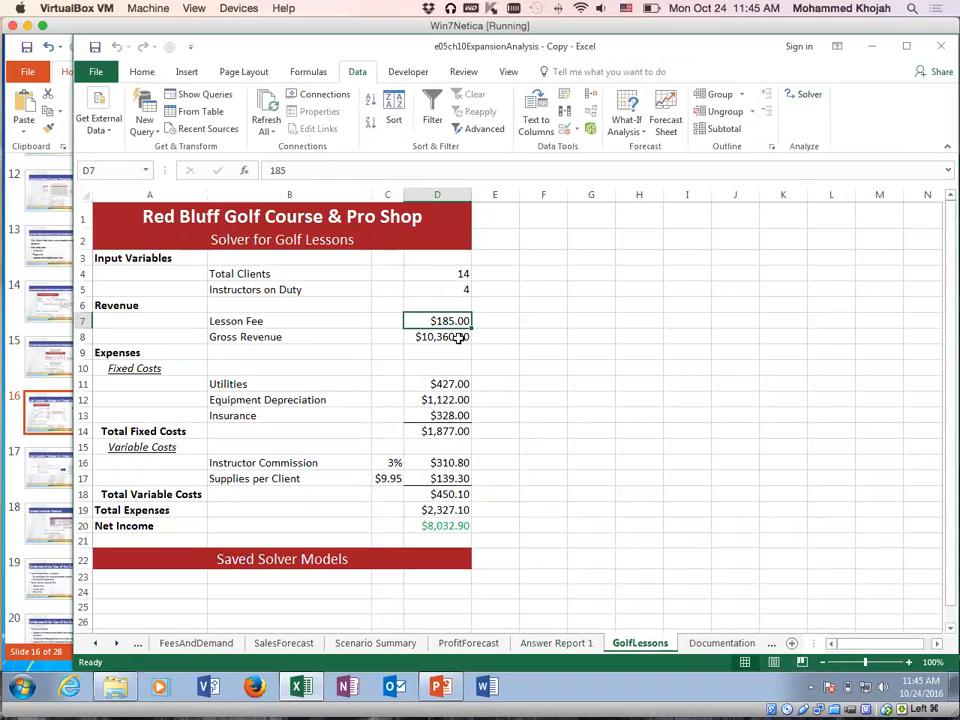
pyautogui.write('120')
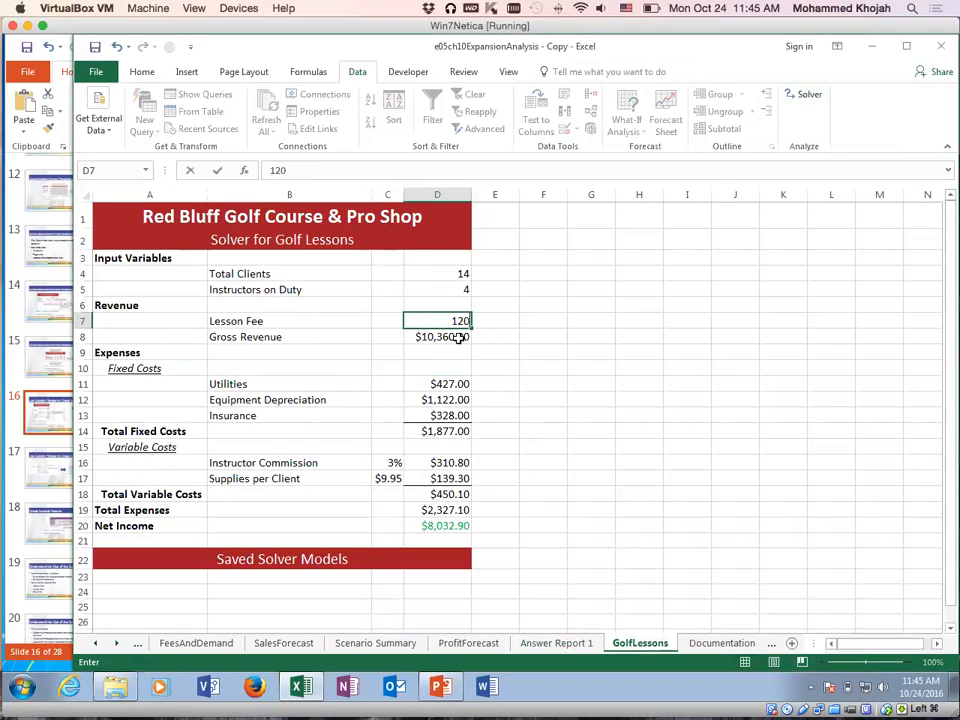
pyautogui.press('Return')
# Run Solver again on the existing net income model with the GRG Nonlinear method and keep its solution
pyautogui.click(437, 398)
pyautogui.click(452, 338)
pyautogui.click(809, 95)
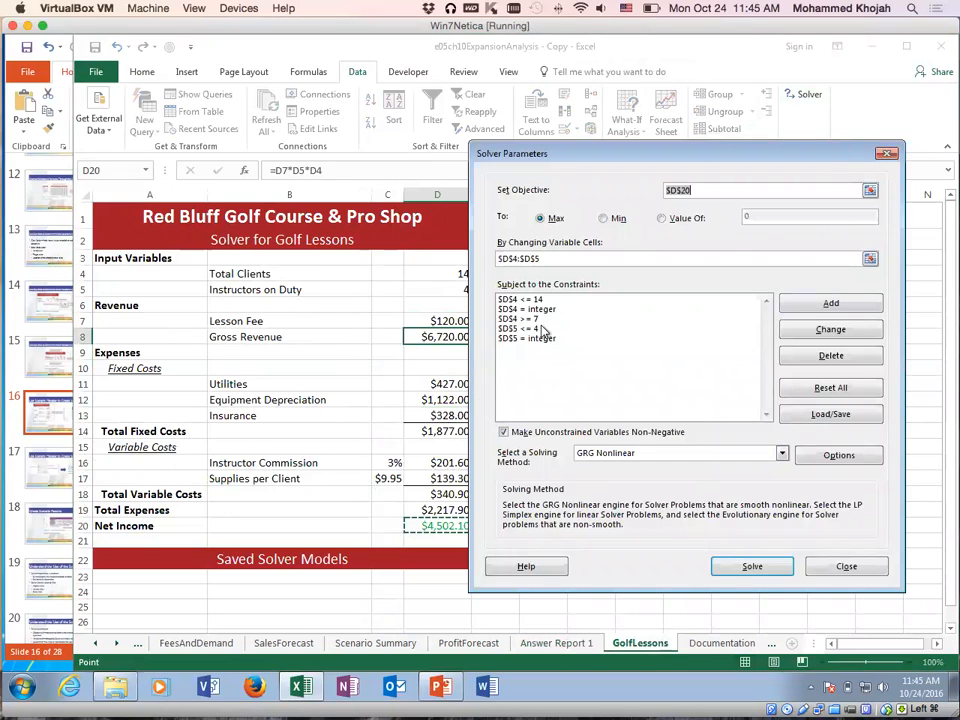
pyautogui.click(750, 566)
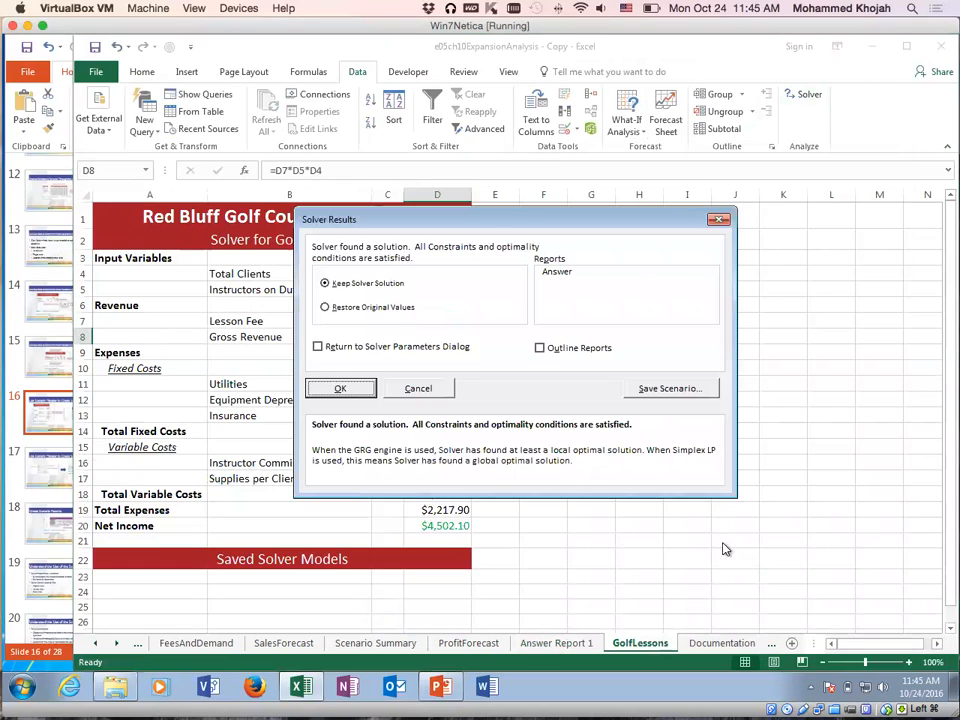
pyautogui.moveTo(489, 219); pyautogui.dragTo(688, 217)
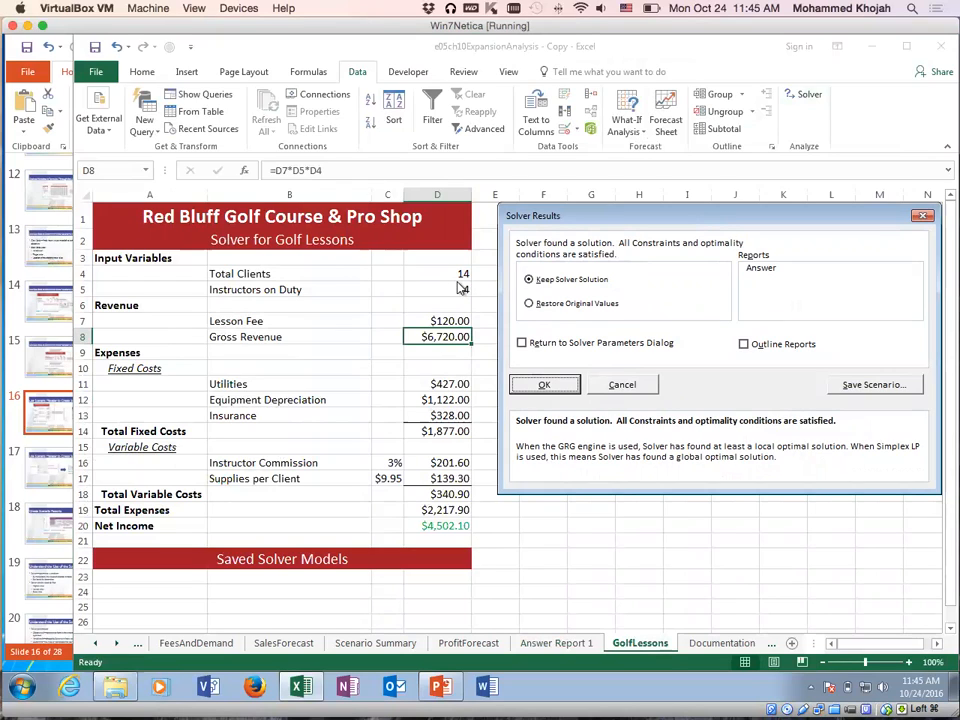
pyautogui.click(546, 384)
# Check the Solver objective and constraints once more and leave the parameters unchanged
pyautogui.click(437, 415)
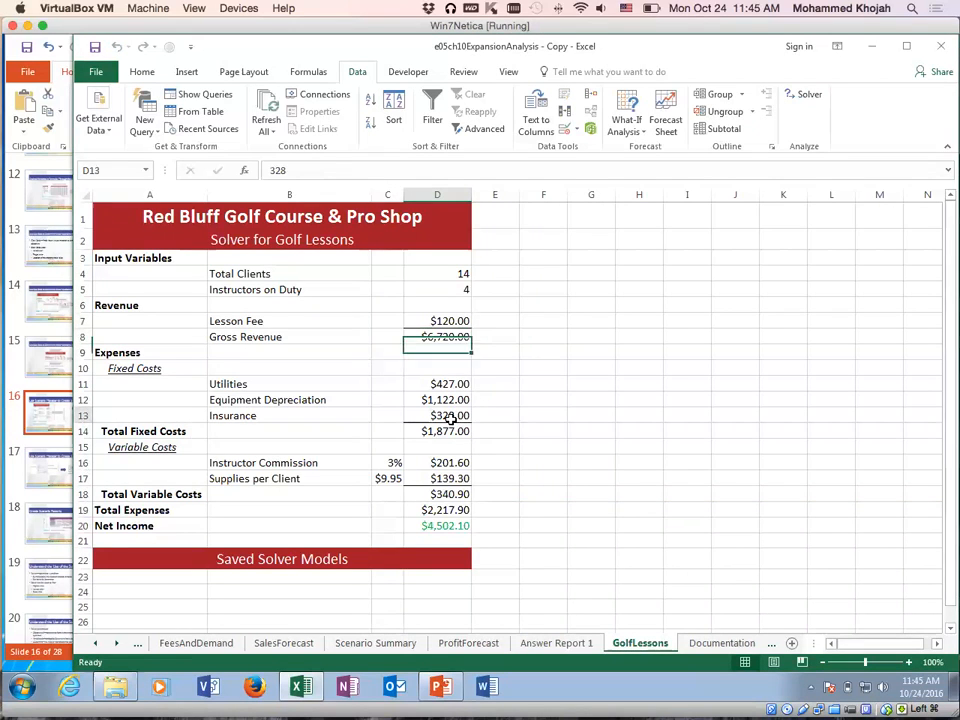
pyautogui.click(804, 94)
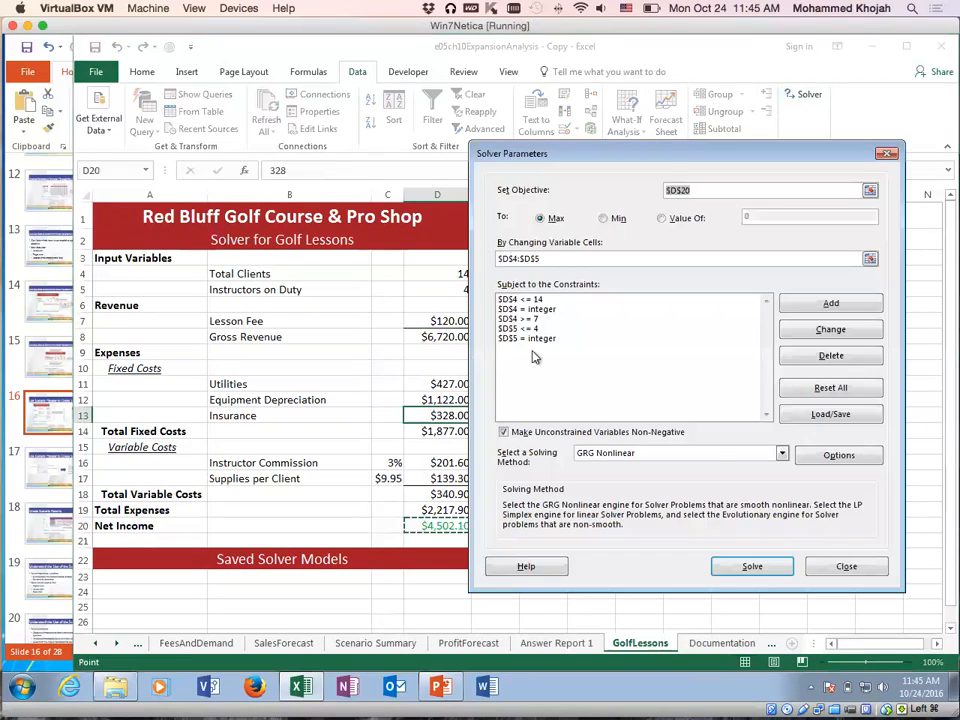
pyautogui.click(760, 576)
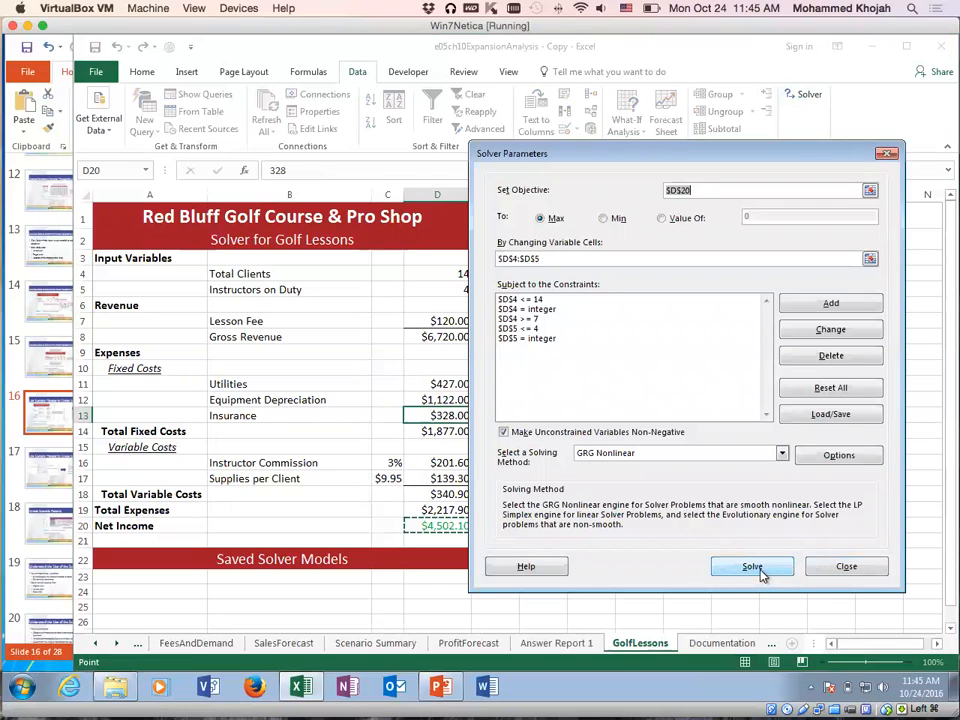
pyautogui.click(842, 571)
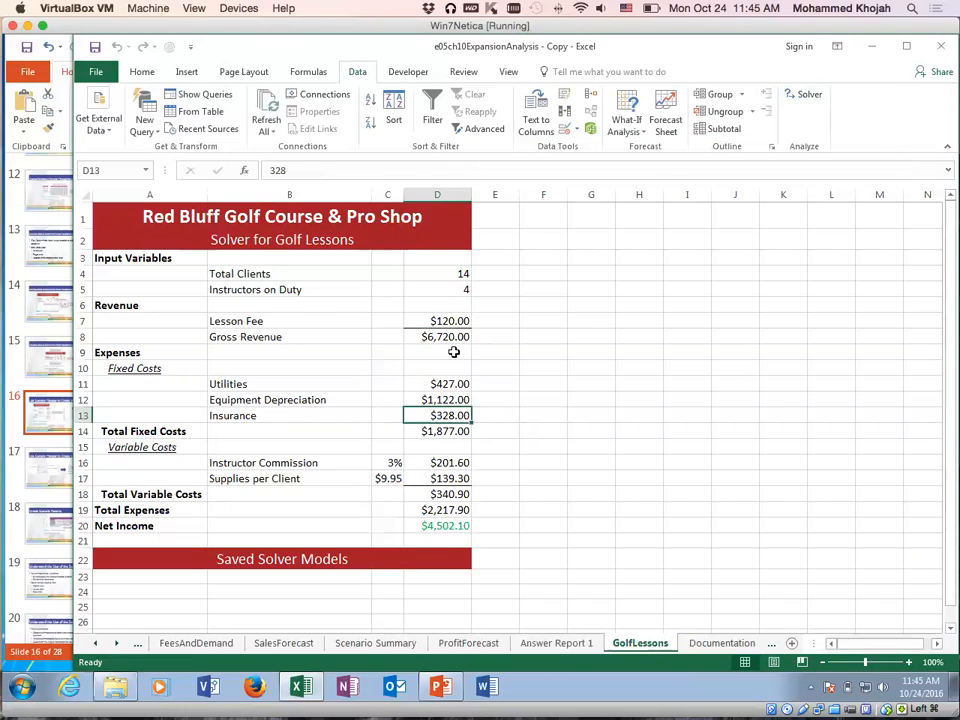
# Inspect the fee, revenue and cost cells in D7:D18, the changing cells D4:D5 and the Total Fixed Costs formula
pyautogui.moveTo(433, 321); pyautogui.dragTo(430, 415)
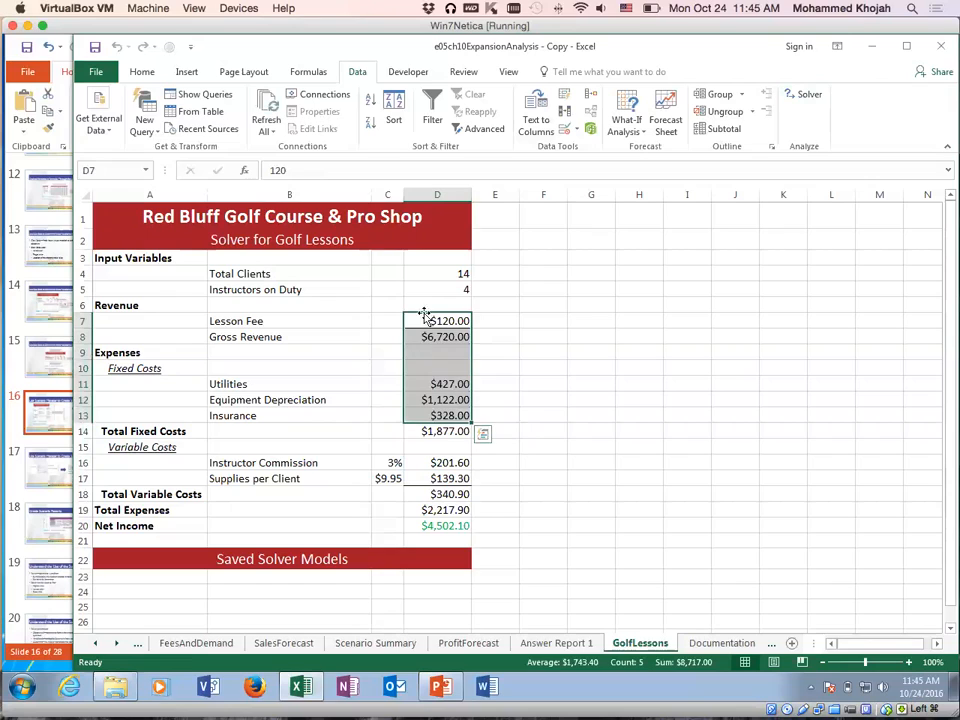
pyautogui.moveTo(422, 322); pyautogui.dragTo(436, 494)
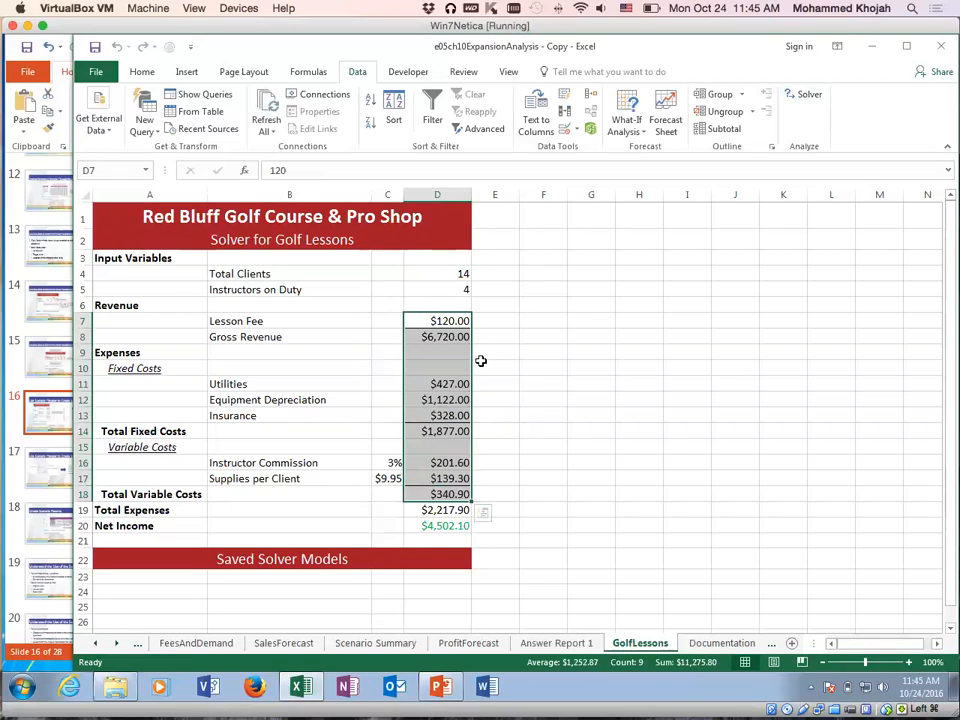
pyautogui.moveTo(428, 273); pyautogui.dragTo(430, 289)
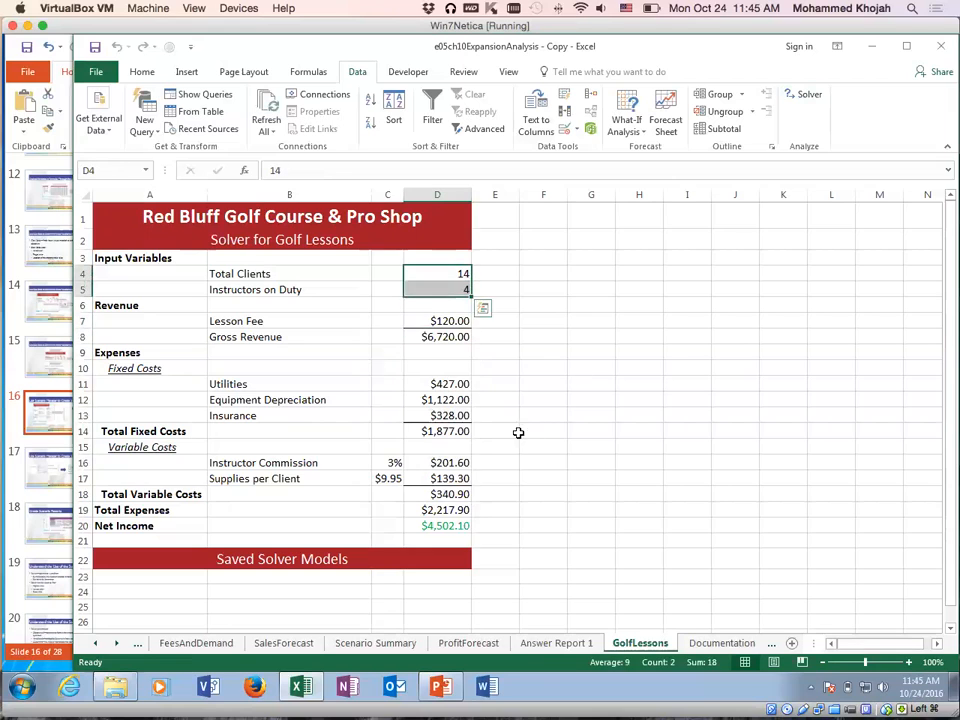
pyautogui.click(455, 432)
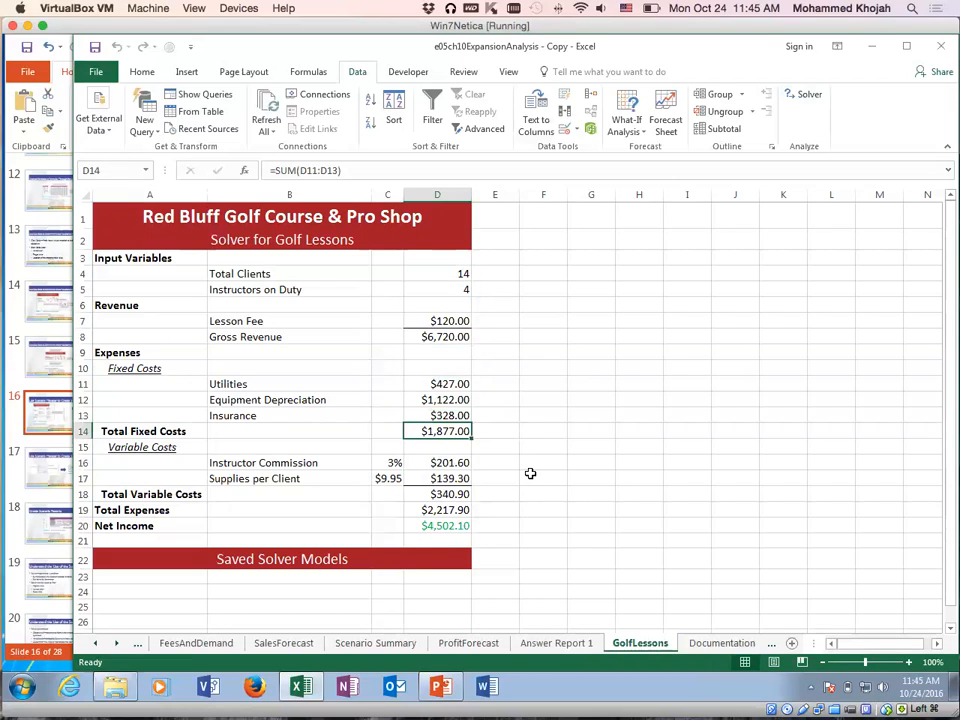
# Switch to the e05ch10 PowerPoint presentation and advance to slide 18 on scenario reports
pyautogui.click(42, 457)
pyautogui.click(52, 468)
pyautogui.press('Down')
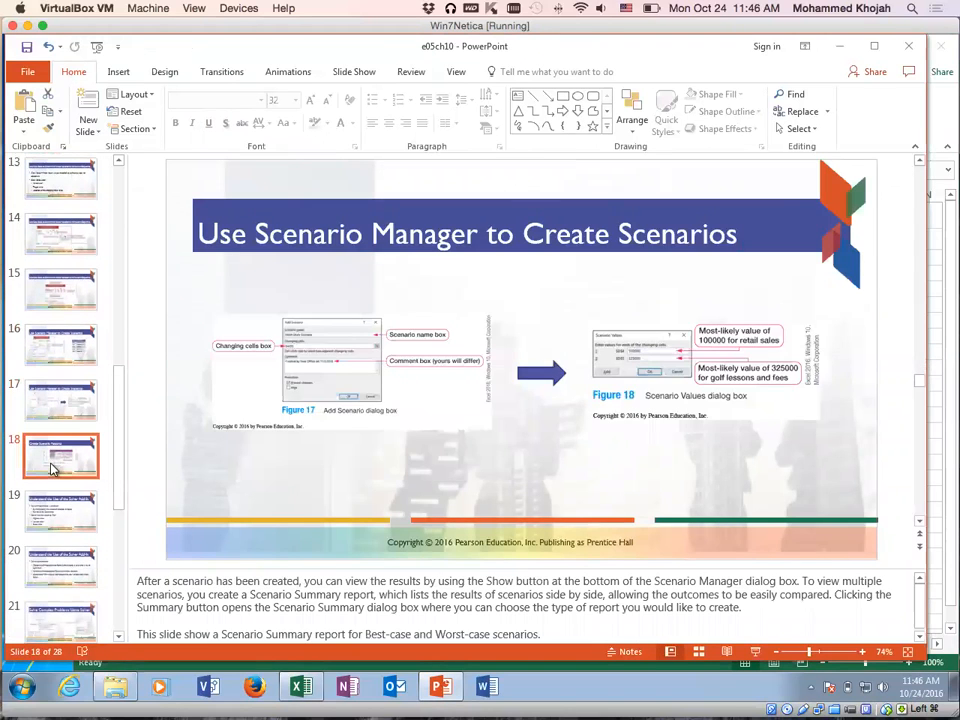